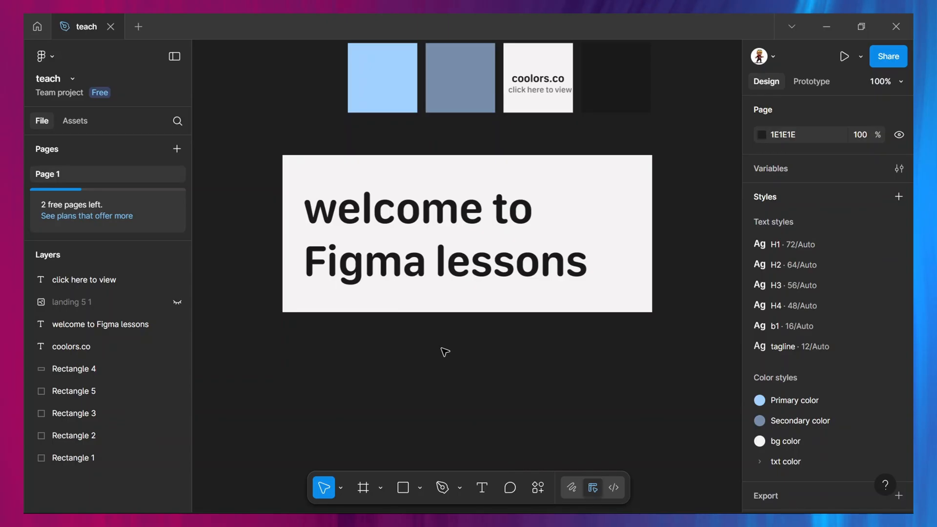
Add a 1440×1024 Desktop preset frame to the canvas.
scroll(445, 361, down, 5)
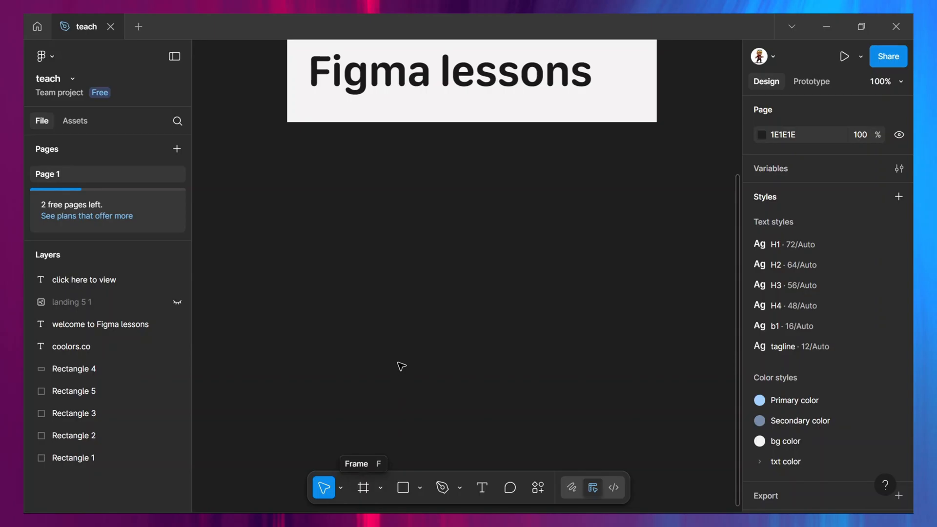
key(f)
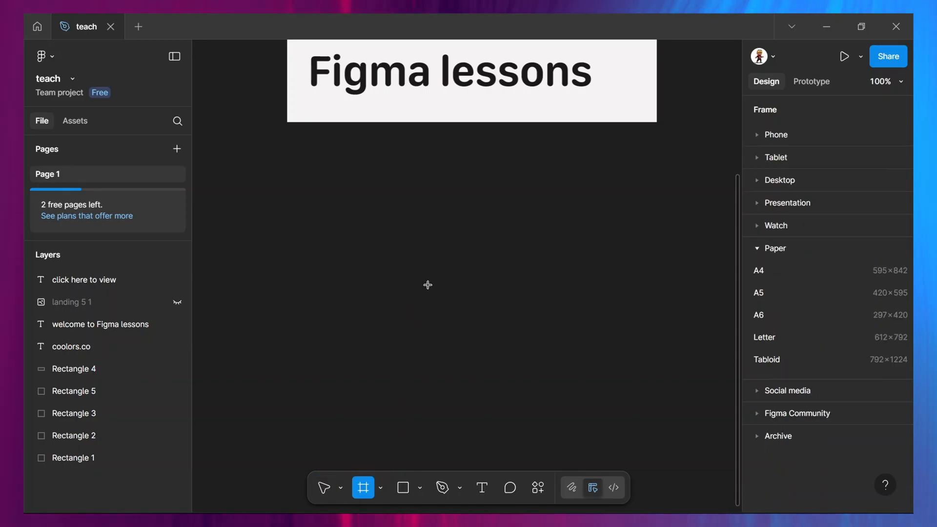
click(757, 247)
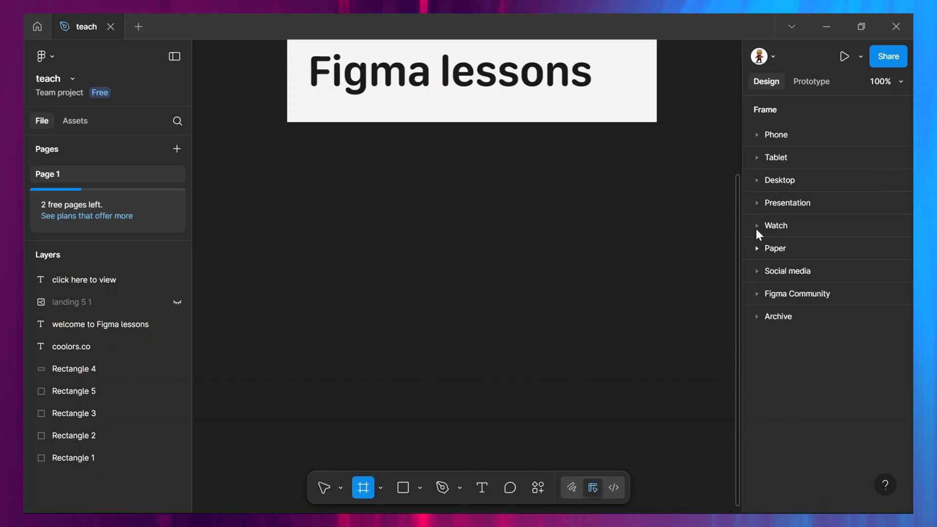
click(760, 181)
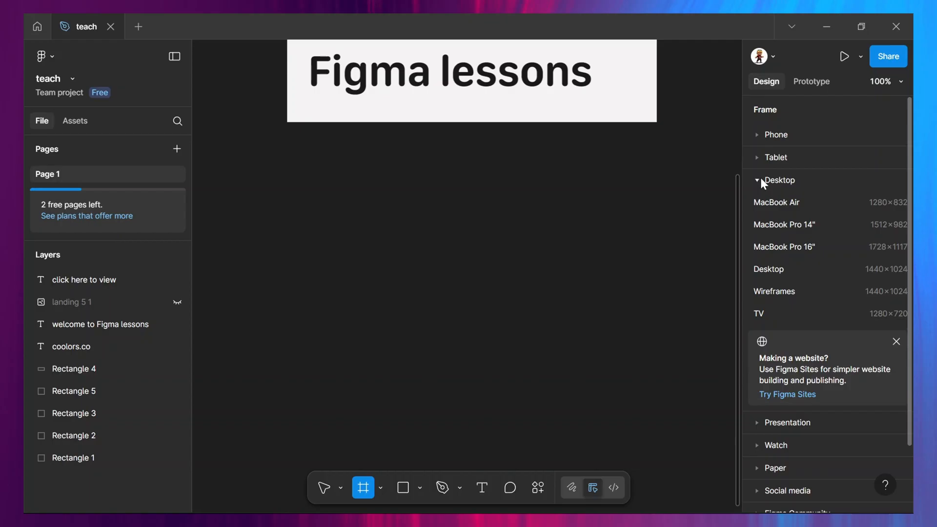
click(768, 268)
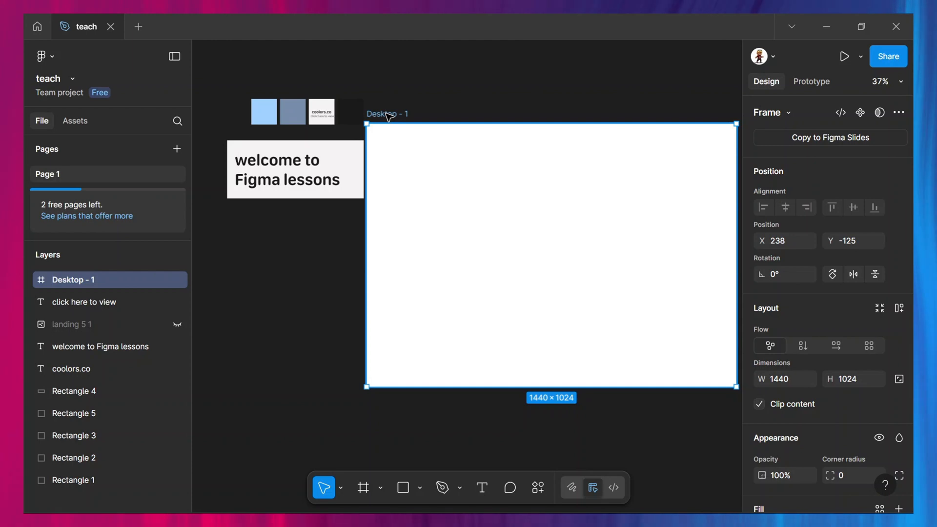
Apply the bg color library style as the fill of the desktop frame.
key(shift+2)
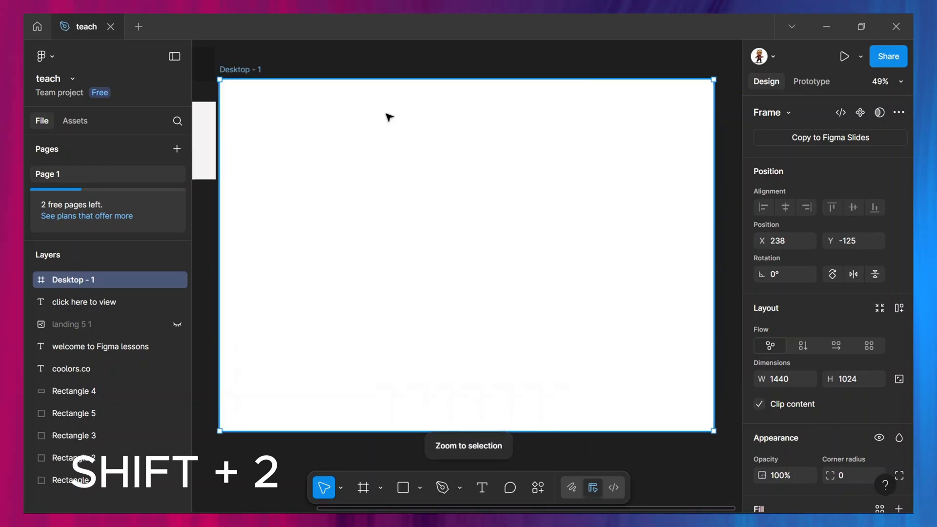
scroll(318, 156, up, 3)
scroll(318, 156, down, 1)
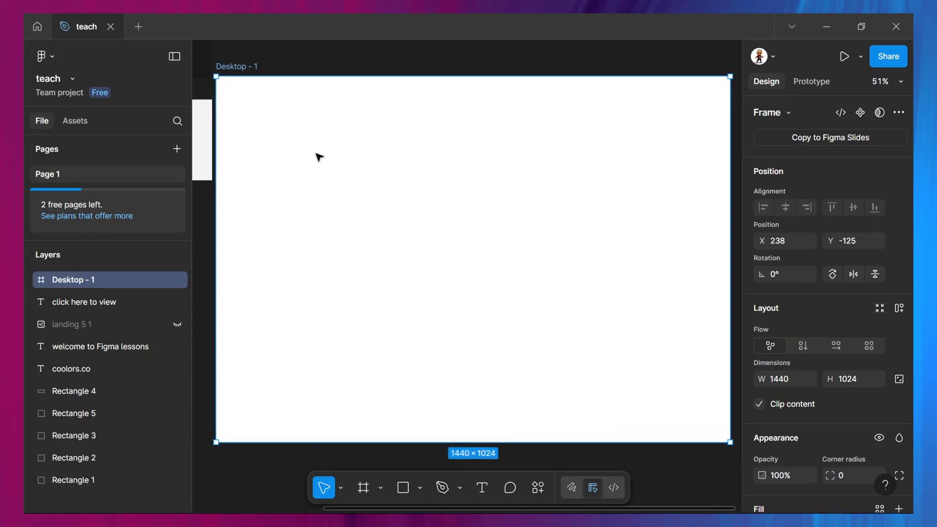
scroll(319, 156, right, 2)
scroll(318, 156, up, 1)
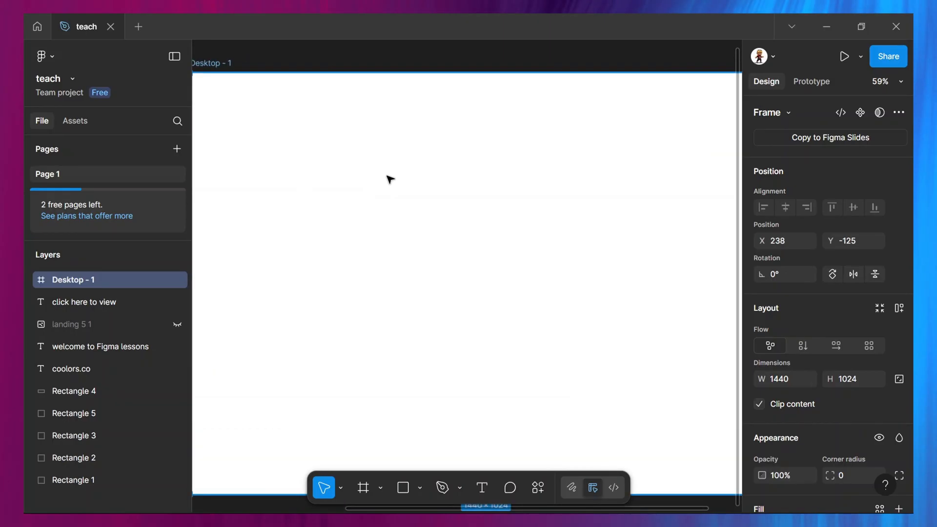
scroll(871, 372, down, 5)
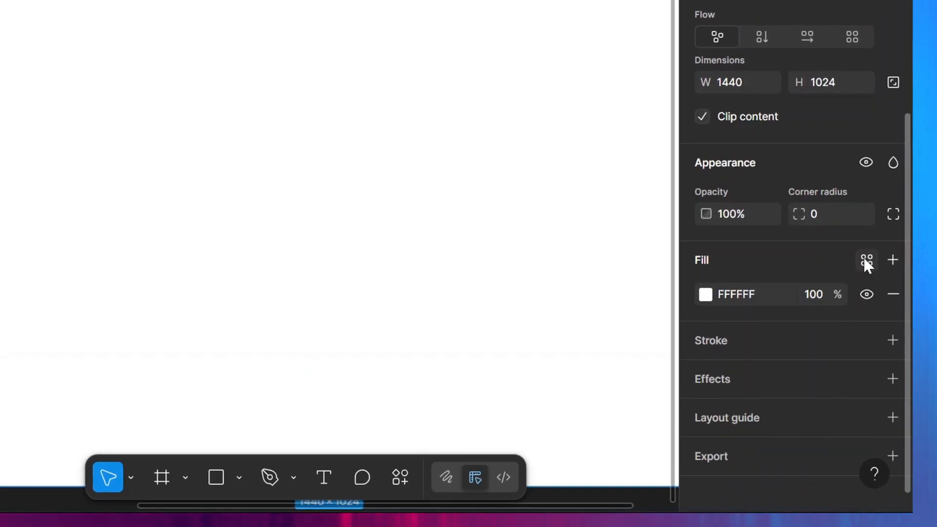
click(865, 259)
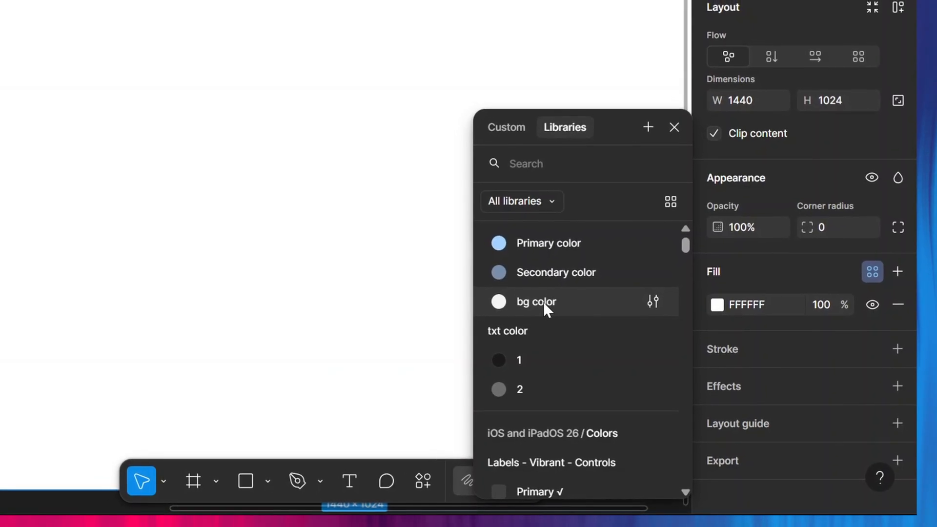
click(542, 302)
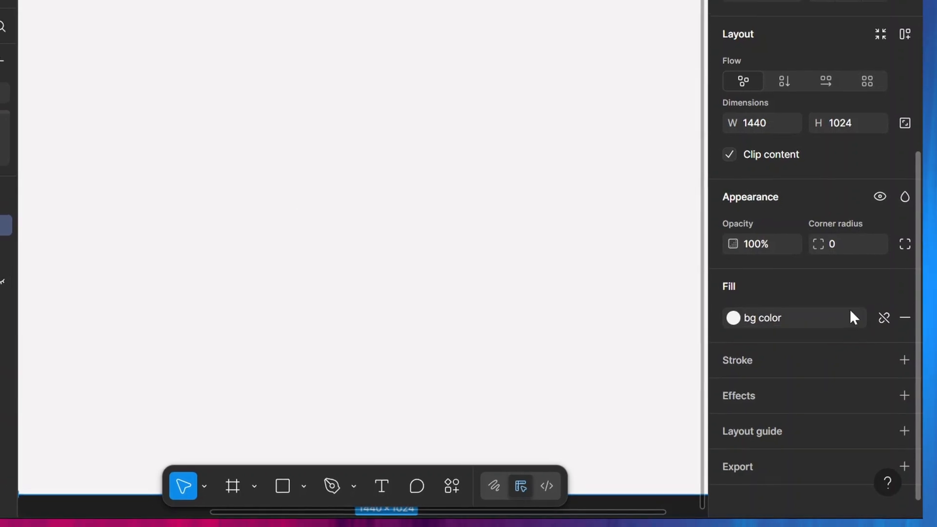
click(886, 321)
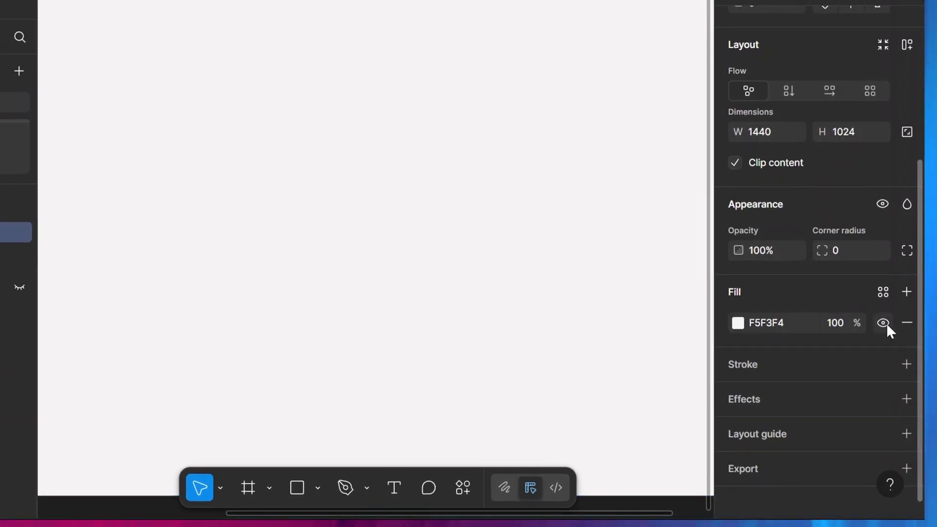
key(ctrl+z)
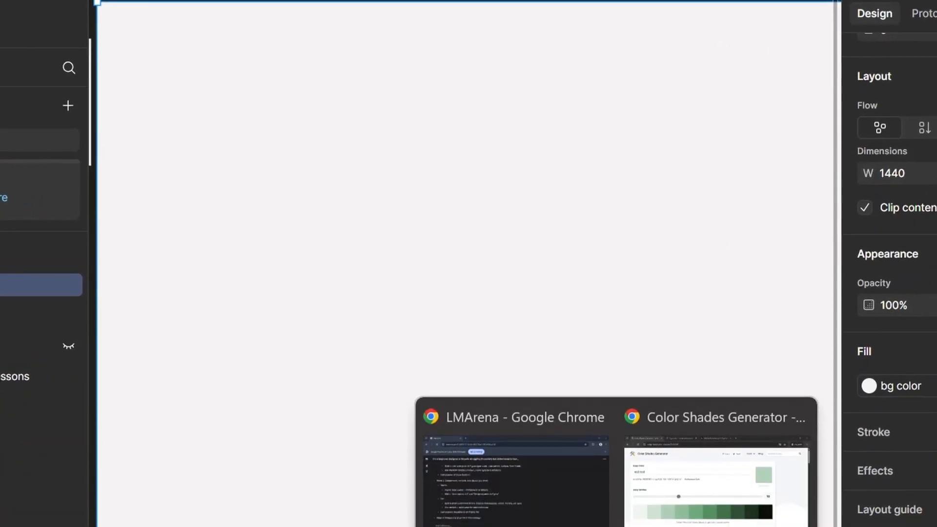
Switch to the Typescale page in Chrome and review its scale ratio options and body text settings.
click(664, 494)
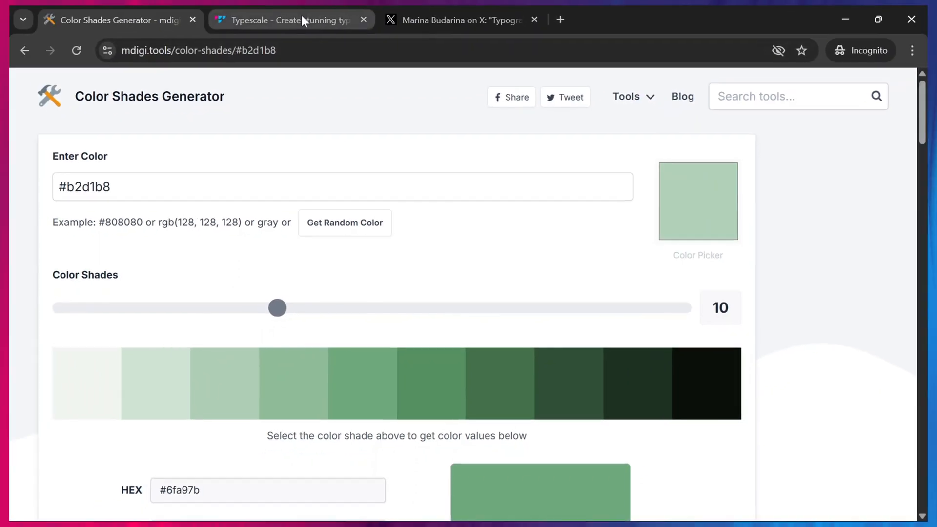
click(308, 26)
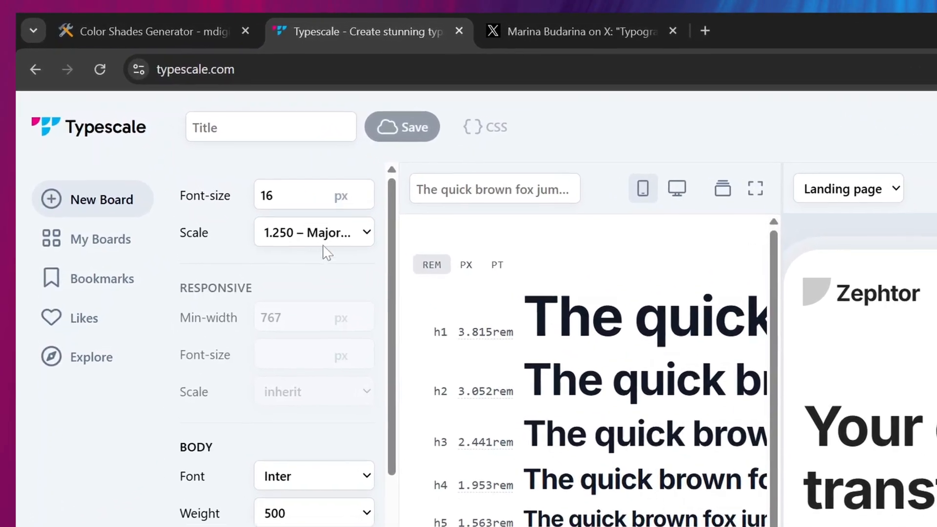
click(385, 246)
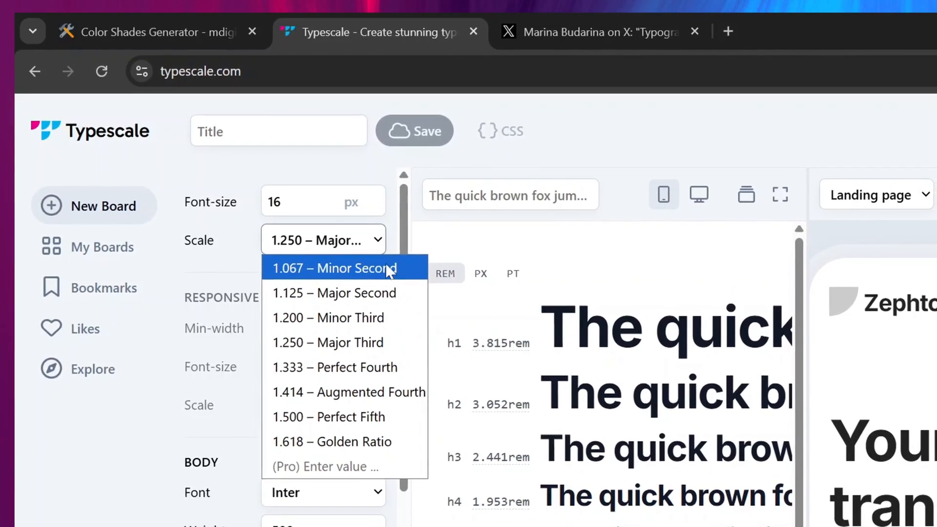
click(372, 163)
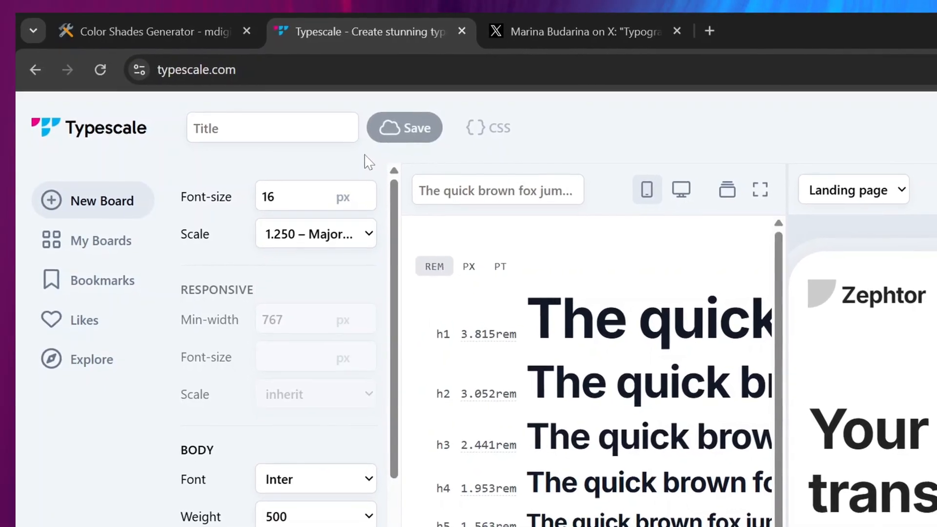
drag(385, 286, 384, 405)
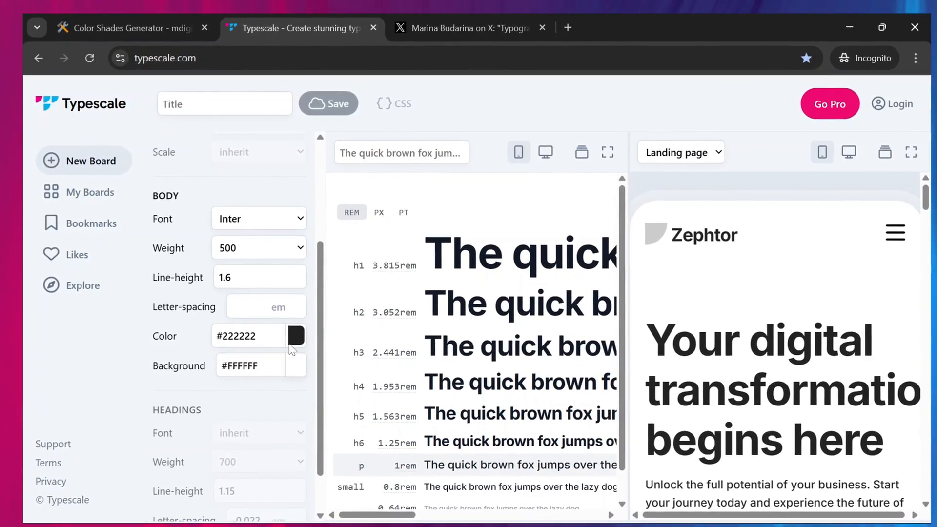
drag(321, 366, 319, 268)
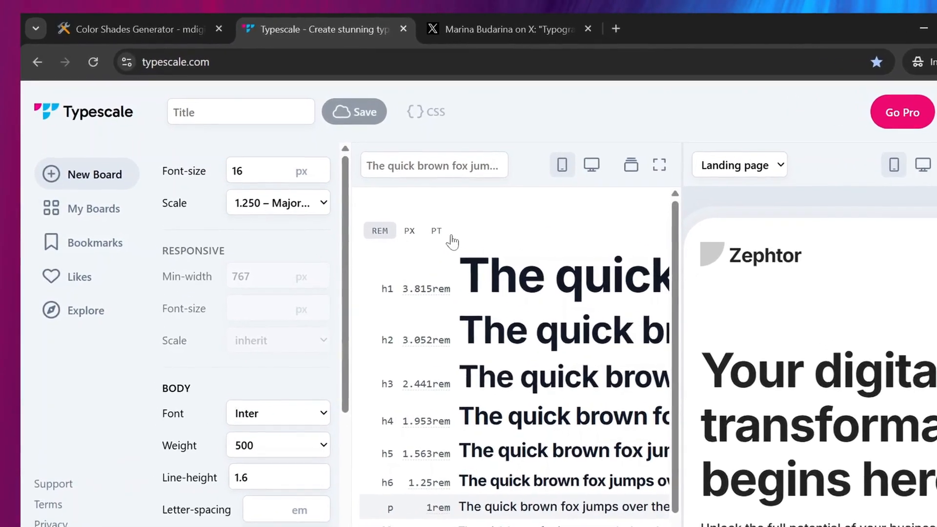
Show the type sizes in pixels and preview the sample landing page in desktop view.
click(412, 236)
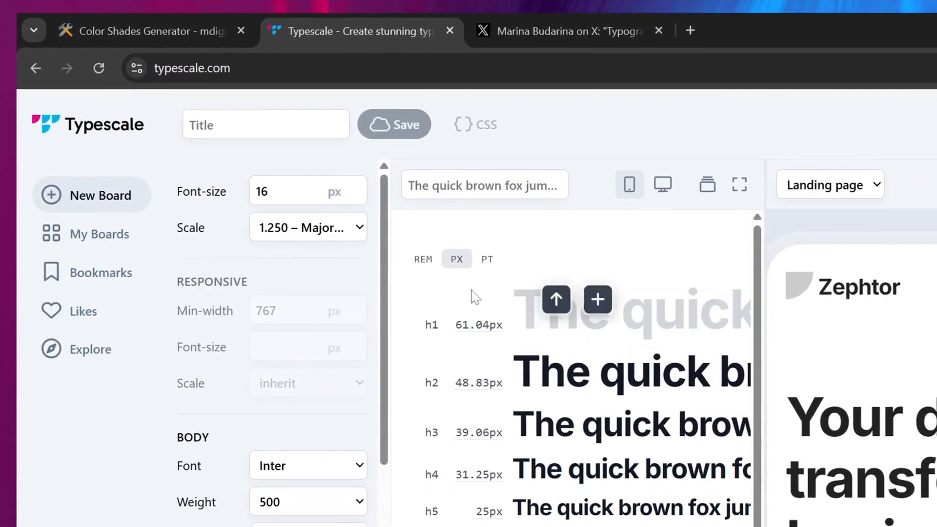
mouse_move(499, 329)
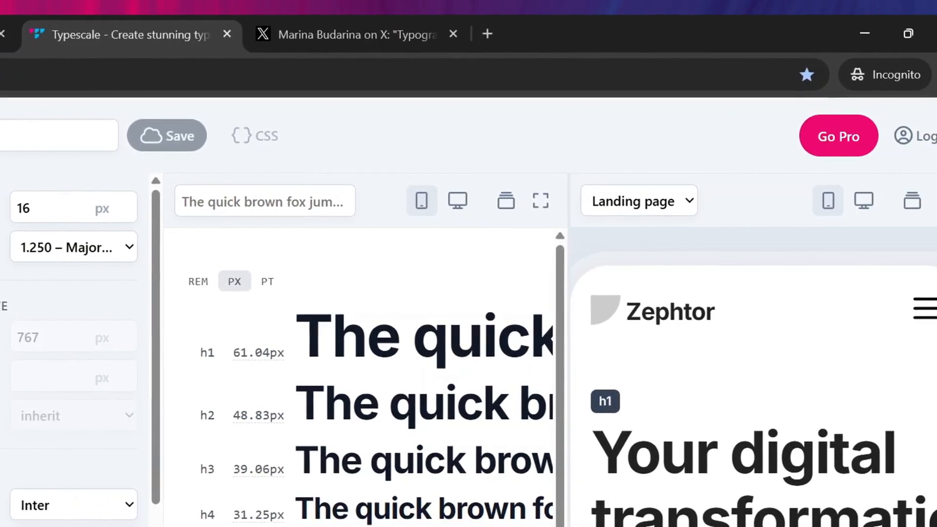
scroll(736, 488, down, 3)
scroll(736, 457, up, 3)
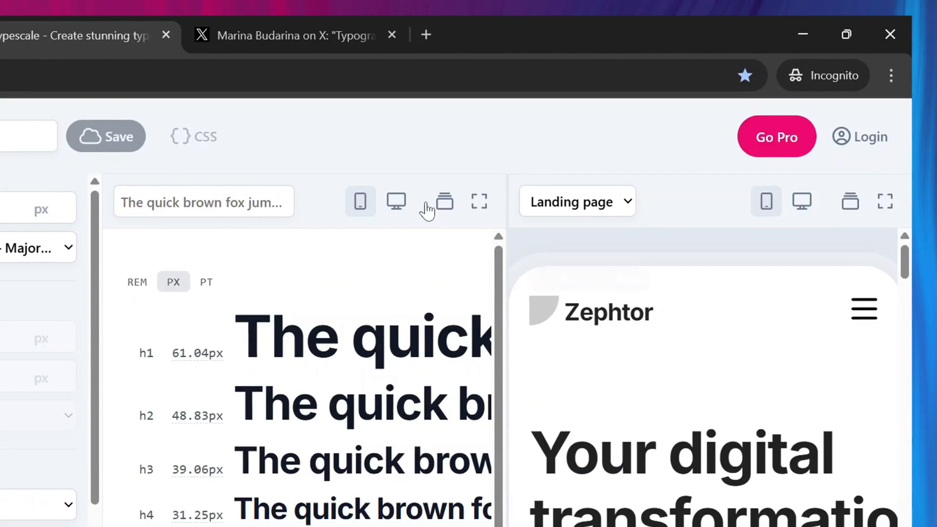
click(396, 200)
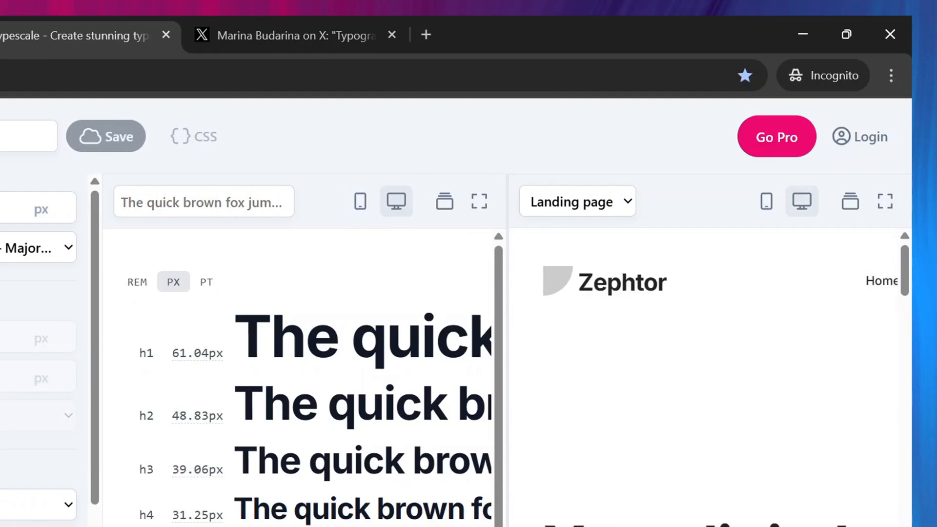
scroll(861, 497, down, 5)
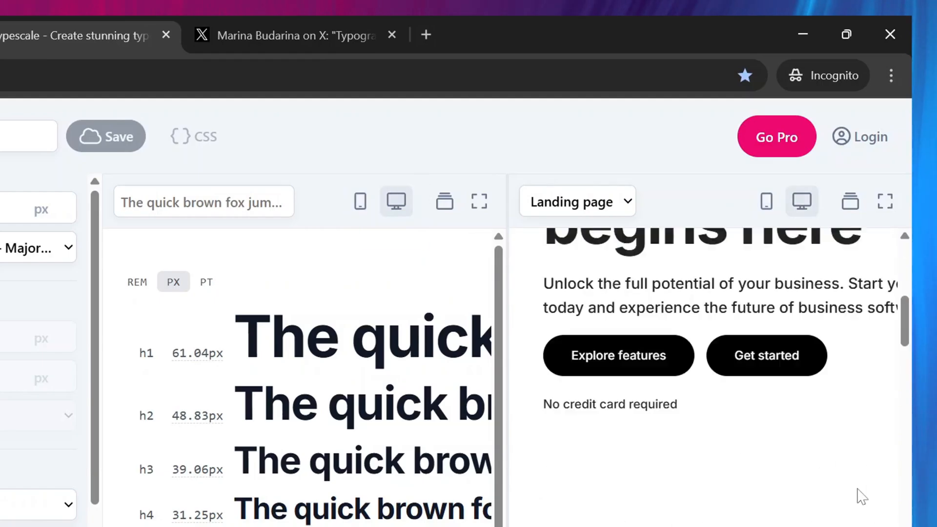
scroll(839, 487, up, 3)
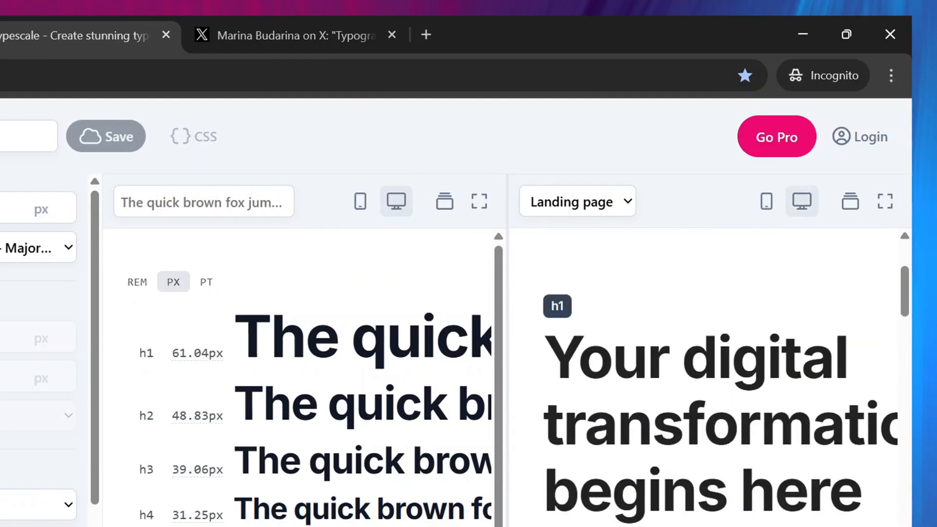
Examine the landing page preview in its expanded panel, restore the split view and check the h1 size in the type scale.
click(886, 202)
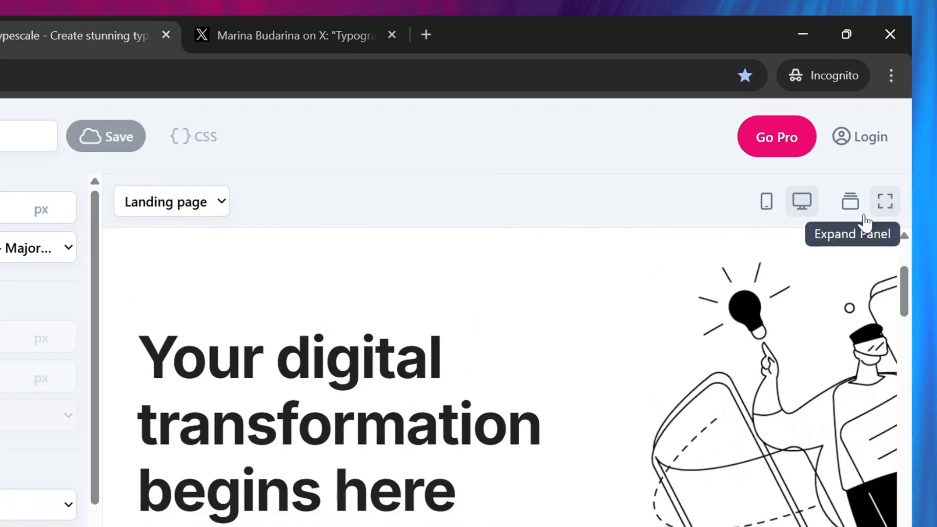
scroll(671, 367, down, 3)
scroll(671, 367, up, 6)
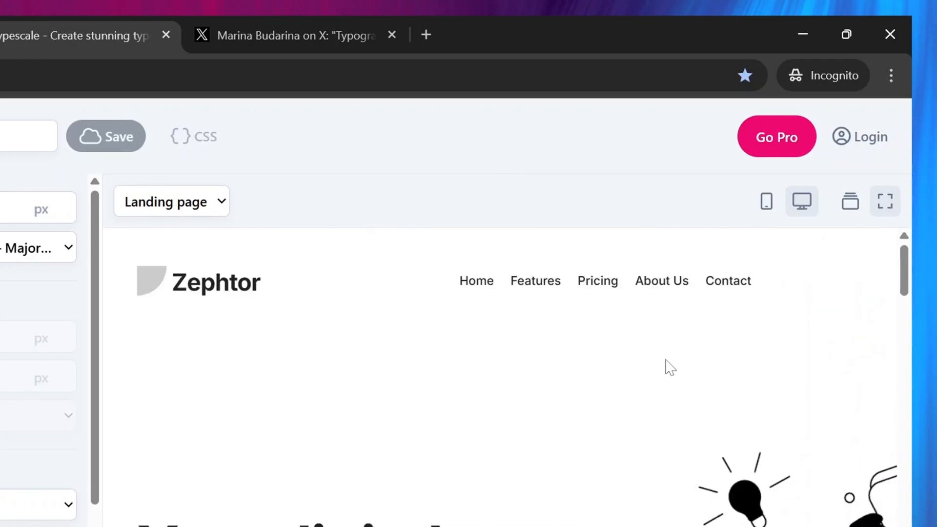
scroll(670, 367, down, 2)
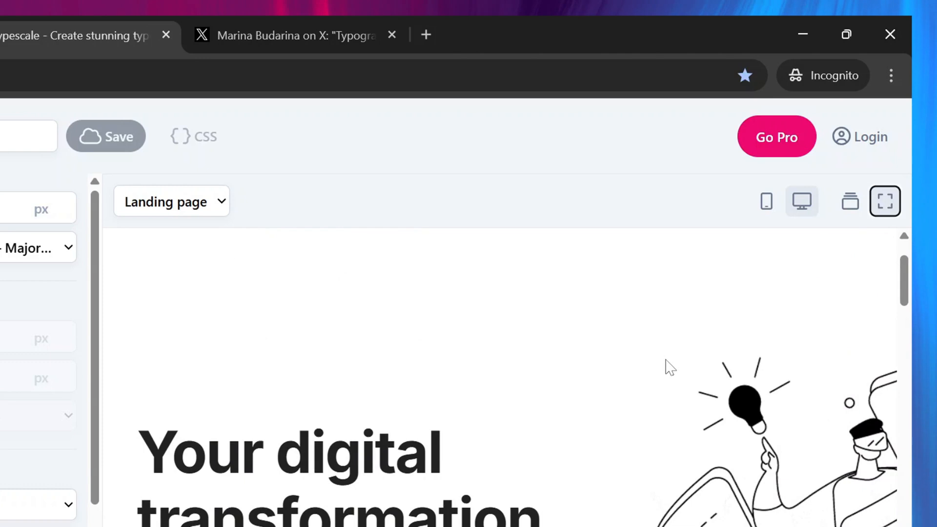
scroll(670, 367, up, 2)
scroll(670, 367, right, 5)
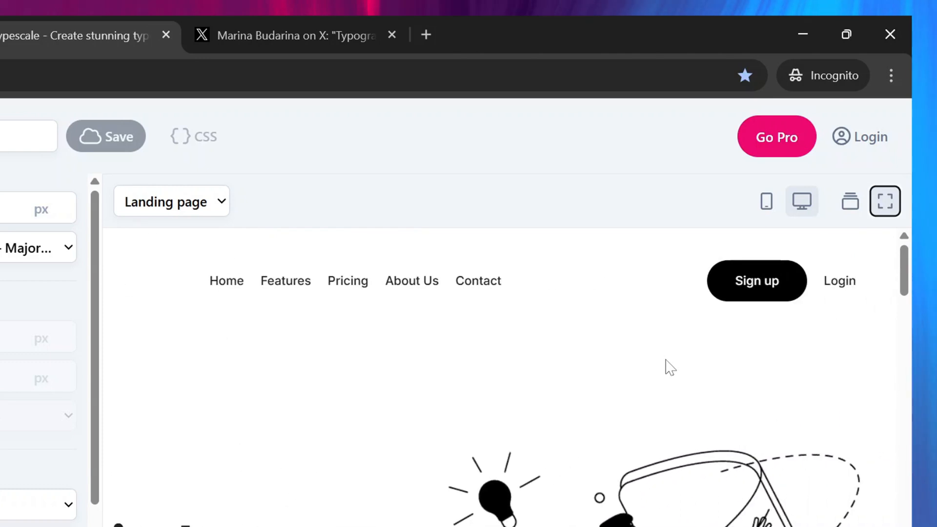
scroll(670, 367, left, 5)
scroll(670, 367, down, 5)
scroll(670, 367, down, 3)
scroll(670, 367, up, 6)
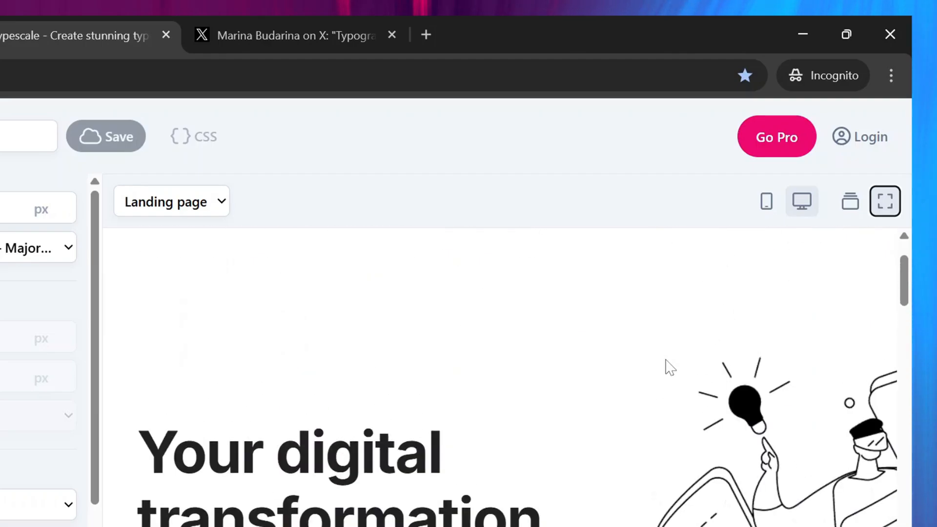
scroll(670, 367, up, 2)
click(887, 202)
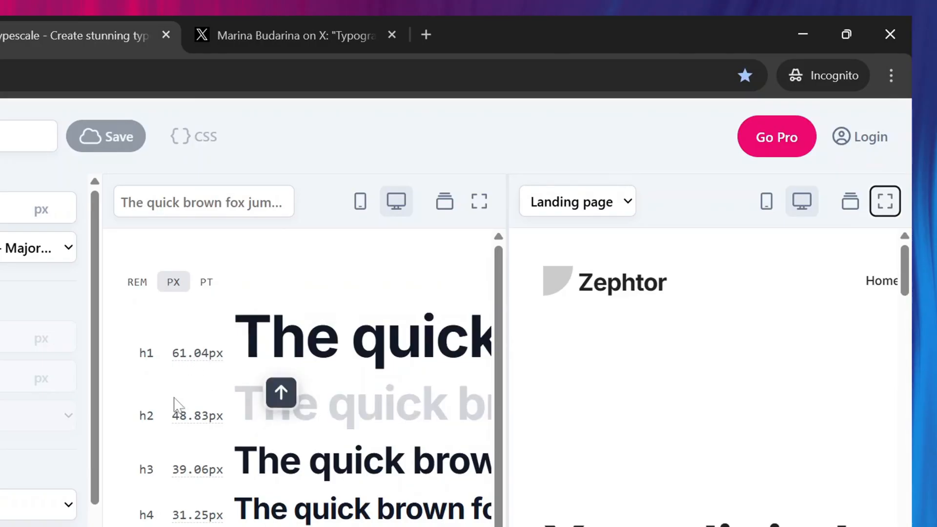
mouse_move(198, 357)
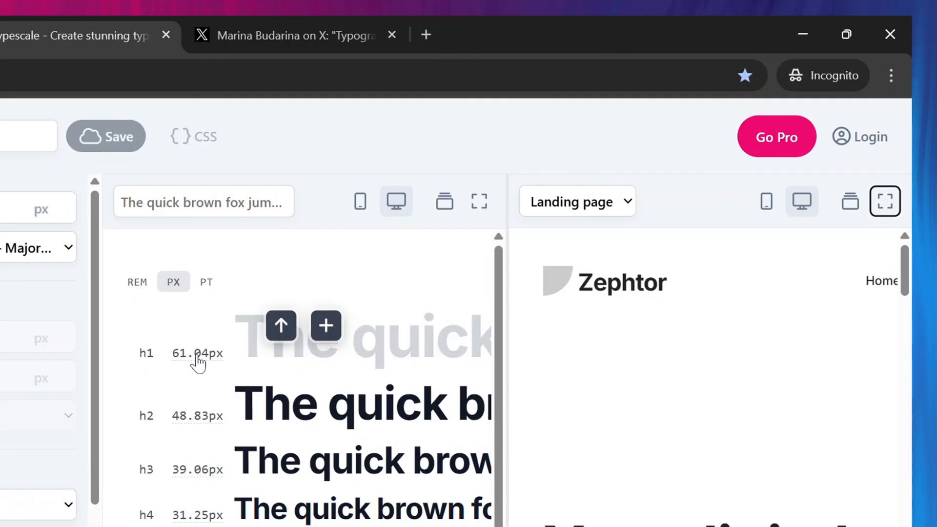
click(198, 361)
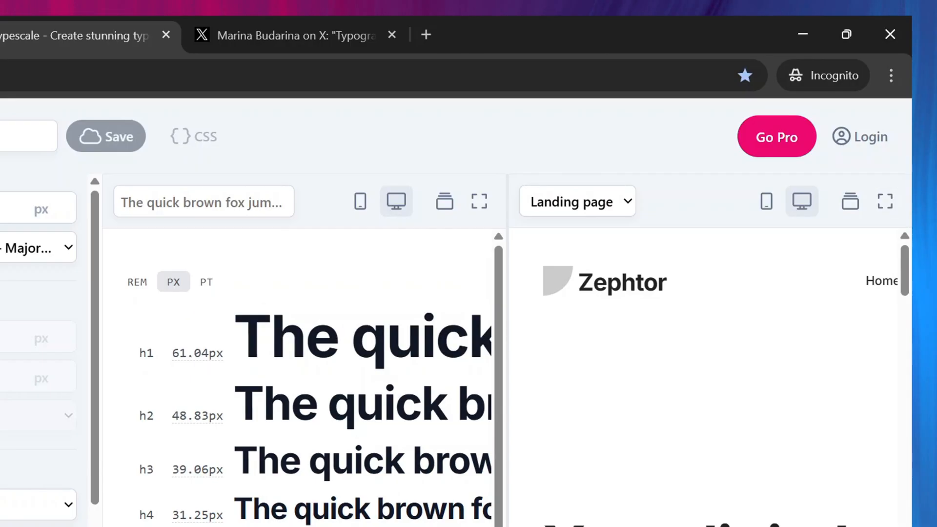
Switch back to Figma and add the text "The boy is learning" in the upper part of the desktop frame.
key(alt+Tab)
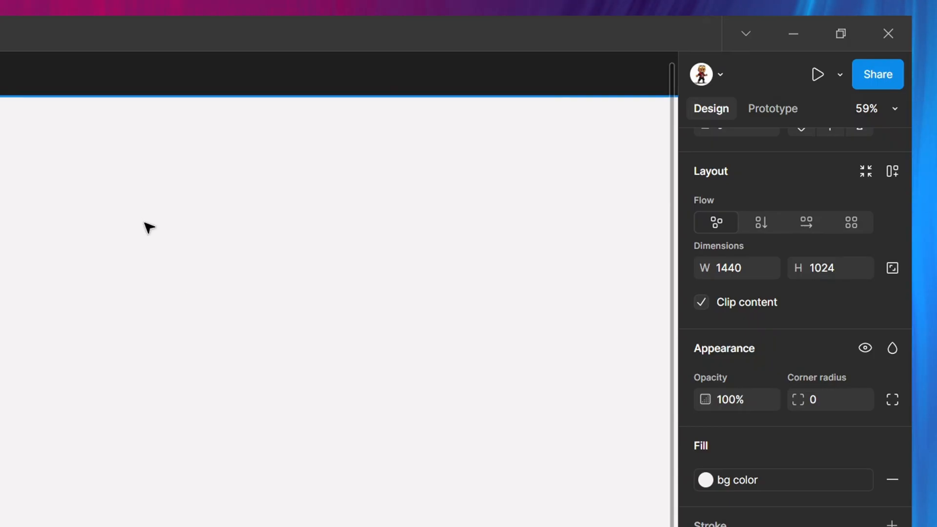
key(t)
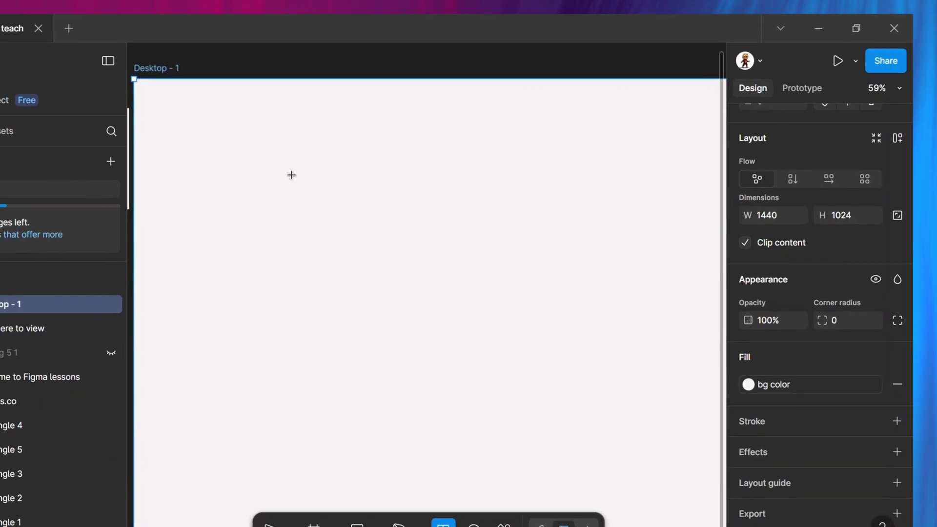
click(269, 160)
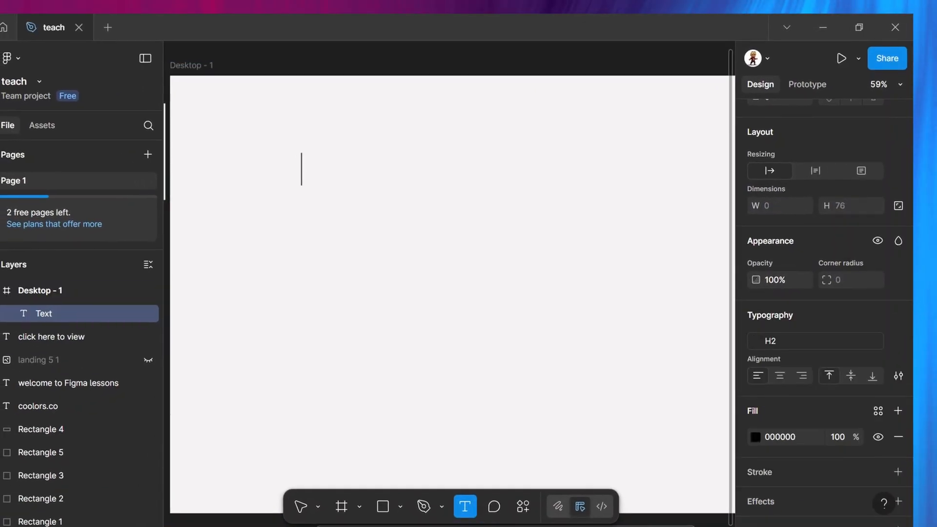
text(The)
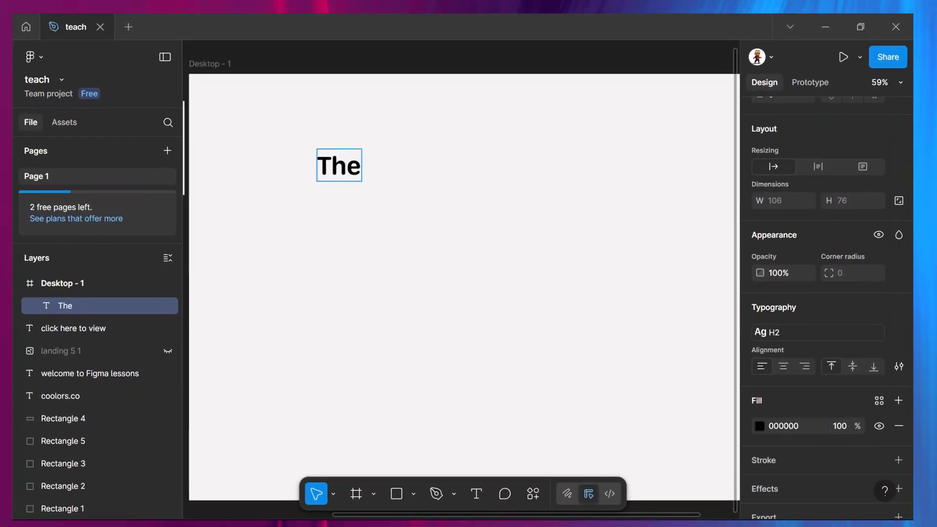
text( boyr i)
key(BackSpace)
key(BackSpace)
key(BackSpace)
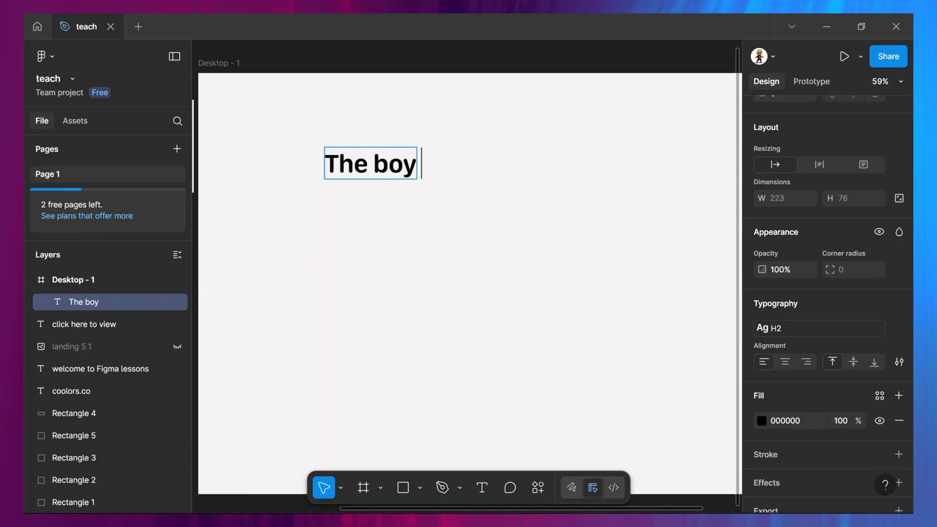
text(is learning)
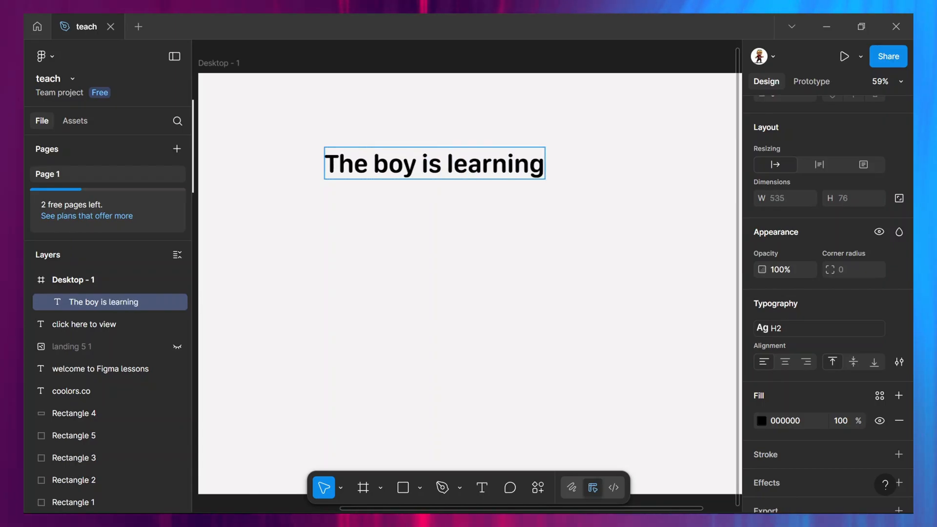
key(Escape)
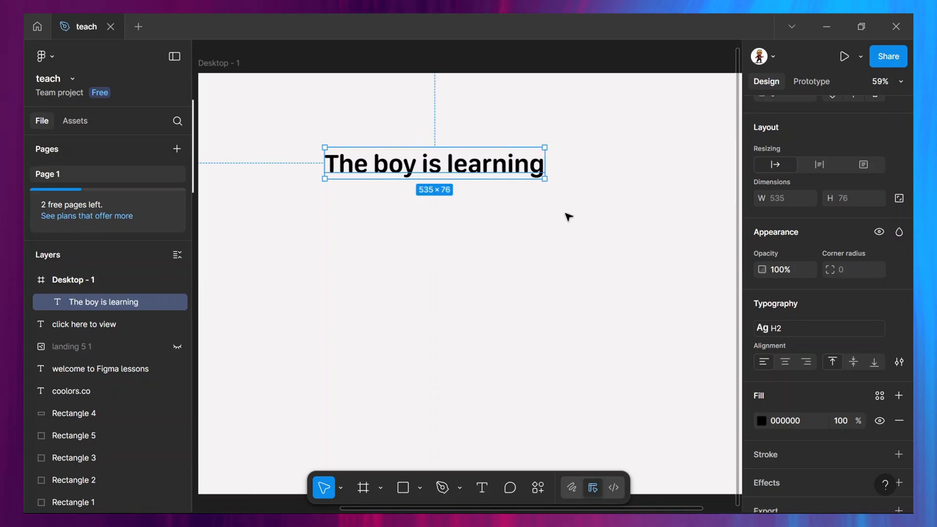
Check the available text styles and detach the H2 style from the "The boy is learning" text.
click(763, 328)
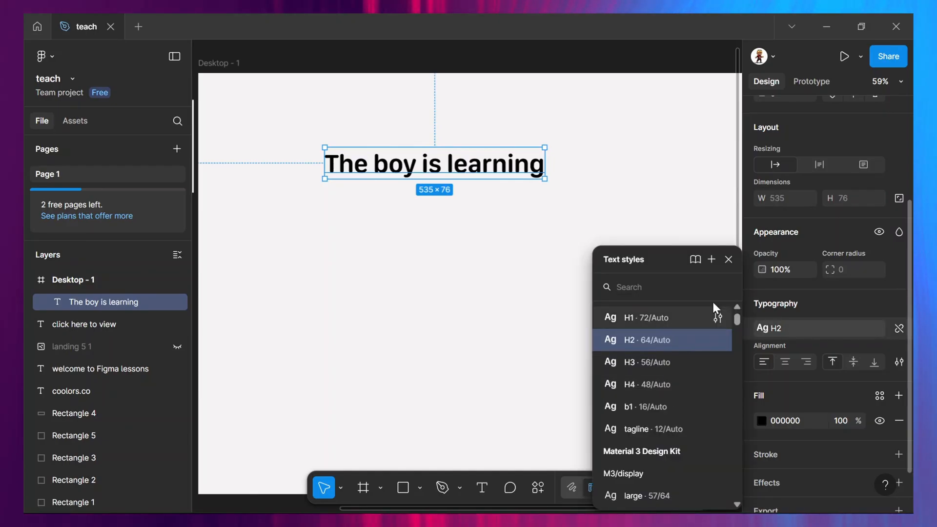
click(729, 259)
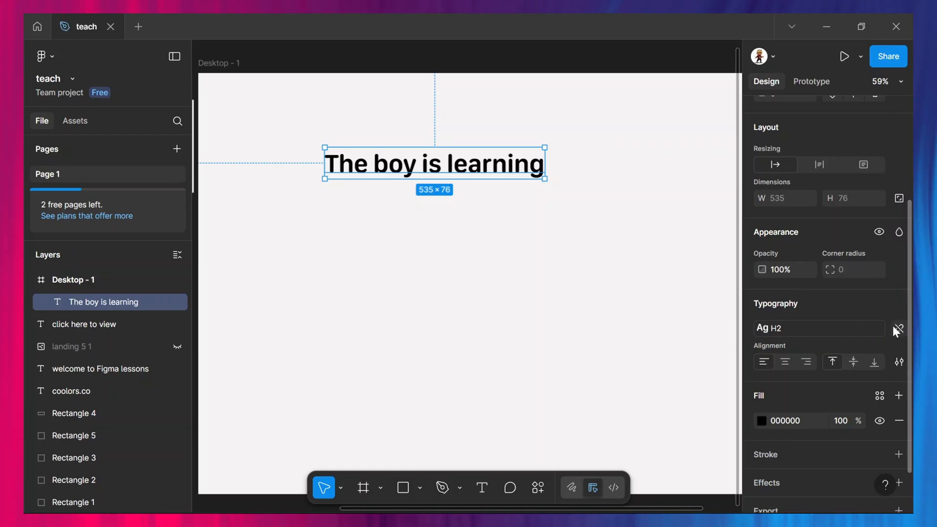
click(896, 328)
click(846, 351)
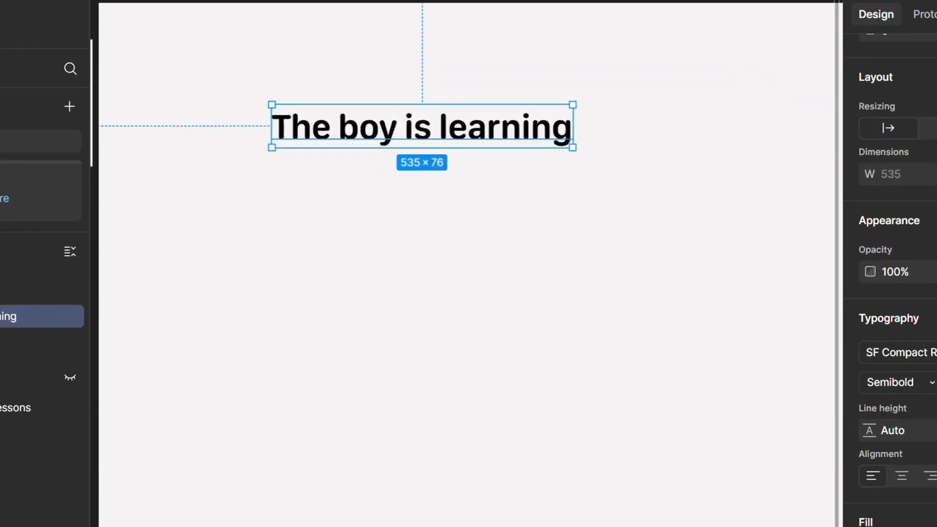
Check the h1 size on the Typescale page and set the text's font size to 61.04 in Figma.
mouse_move(618, 526)
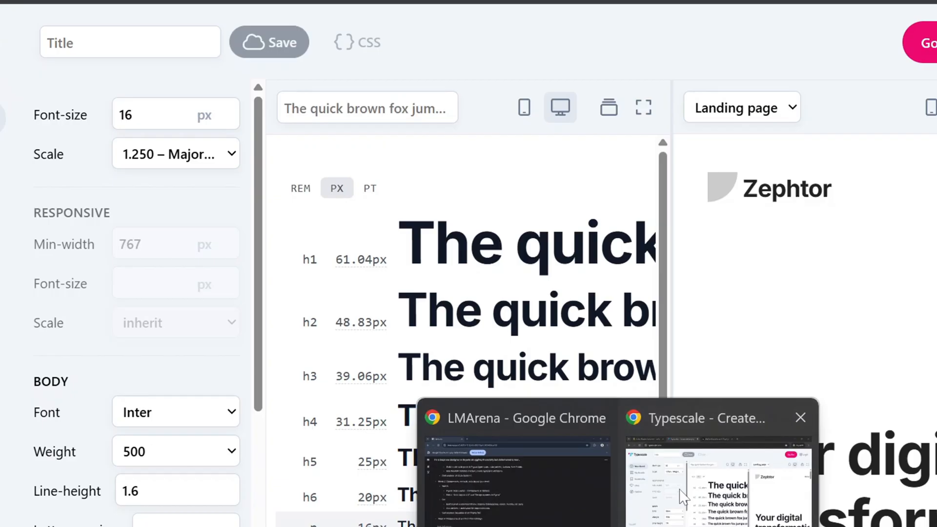
click(680, 499)
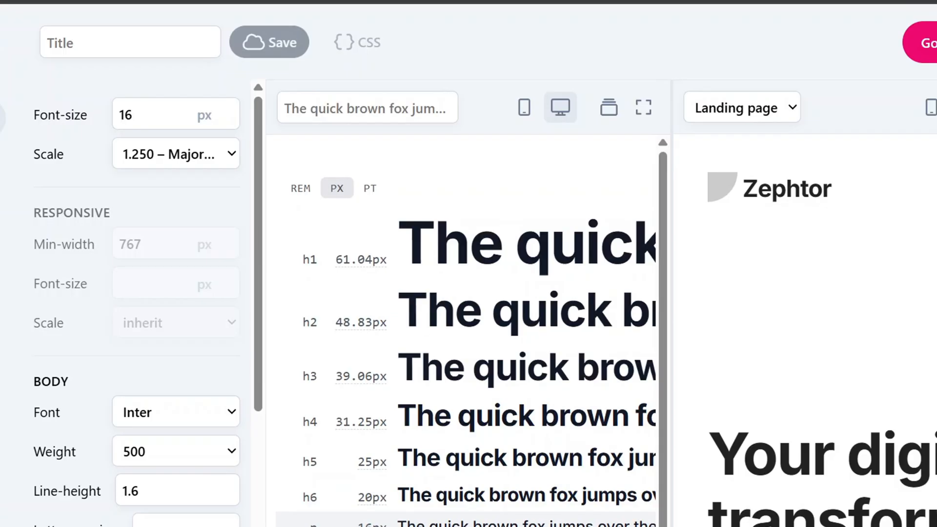
click(659, 526)
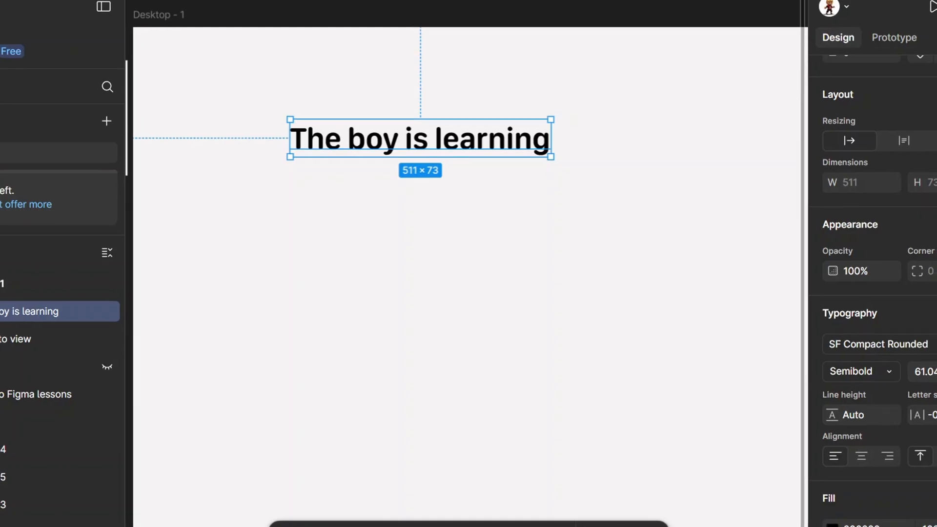
Review the library color styles and apply the H1 text style to the "The boy is learning" text.
scroll(862, 273, down, 4)
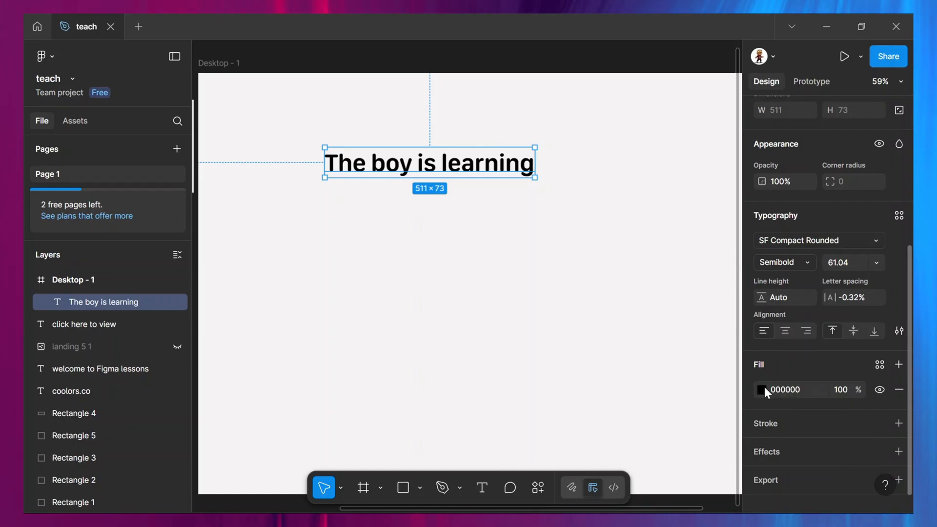
click(878, 365)
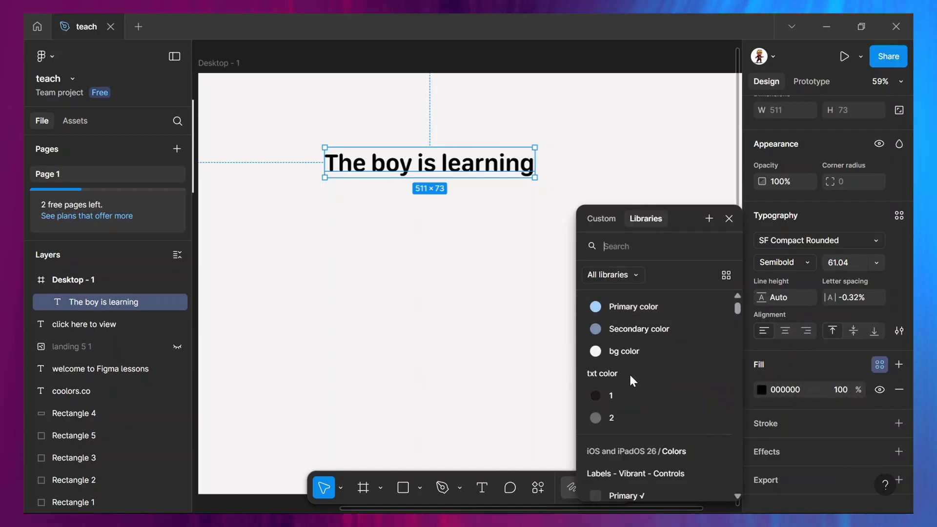
click(891, 249)
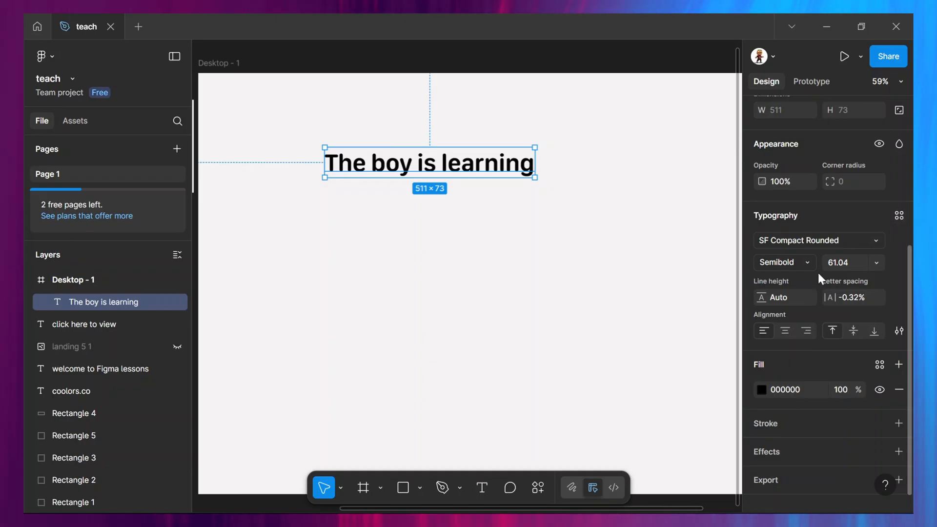
click(898, 219)
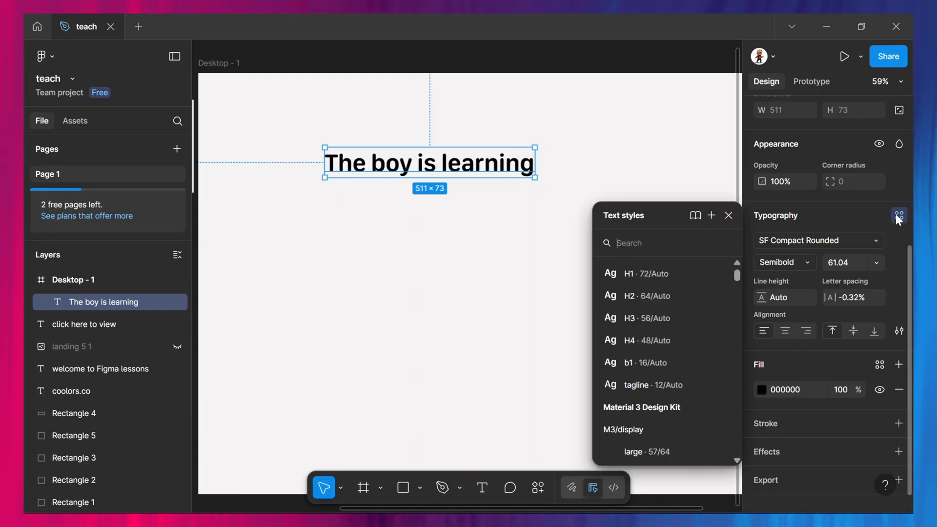
click(675, 276)
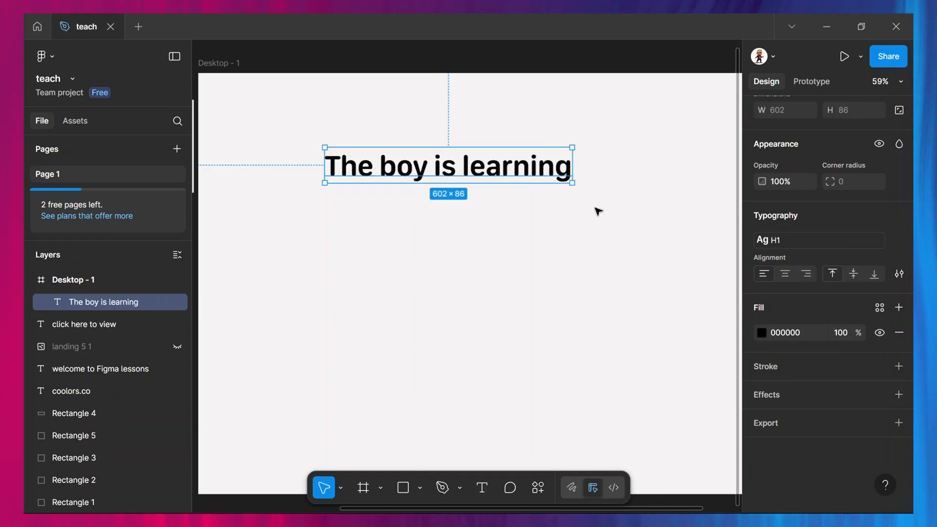
Move the heading slightly up and left in the frame and apply the txt color/1 library style as its fill.
drag(495, 173, 466, 155)
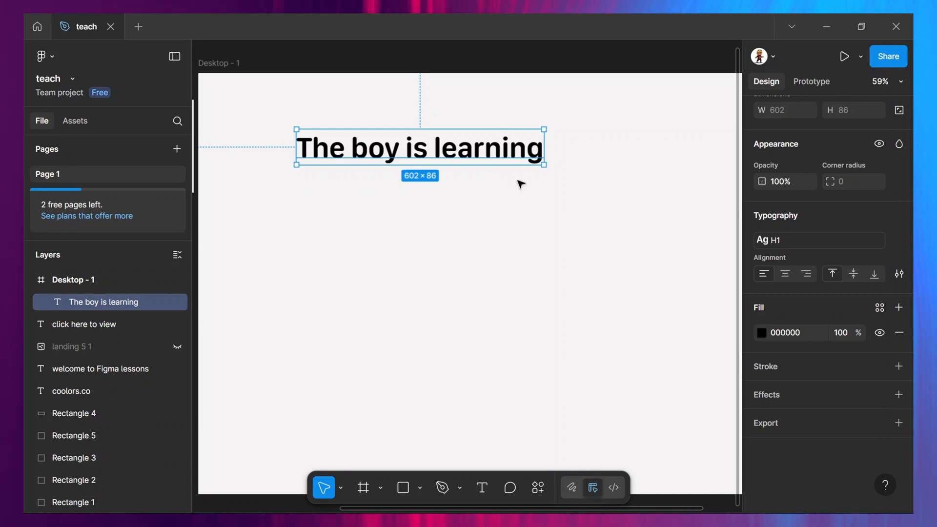
click(880, 307)
click(635, 396)
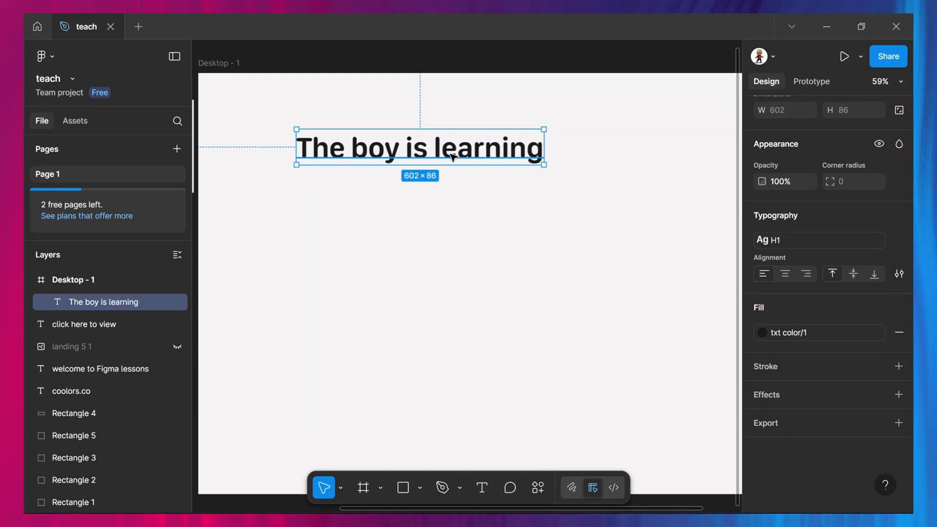
mouse_move(453, 156)
mouse_down()
mouse_move(452, 171)
mouse_move(447, 148)
mouse_up()
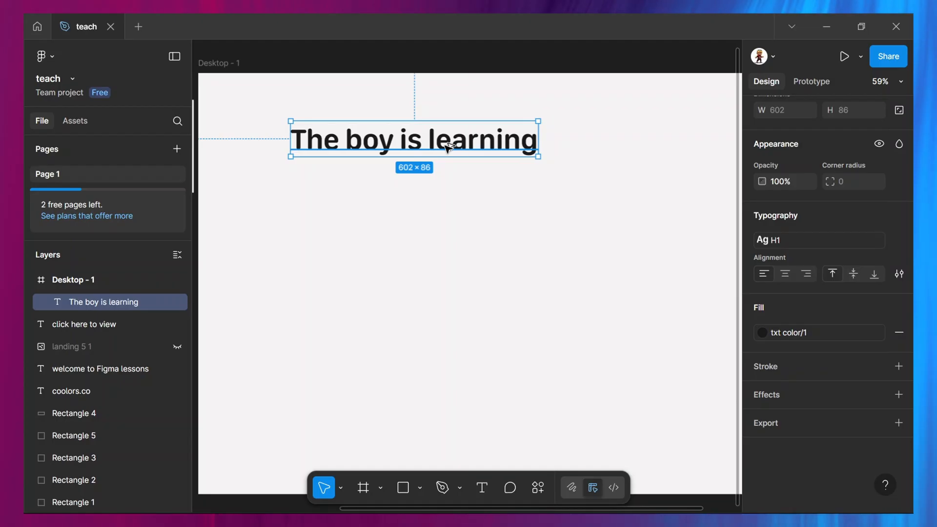
Duplicate the H1 heading directly below the original and apply the H2 text style to the copy.
drag(449, 146, 529, 188)
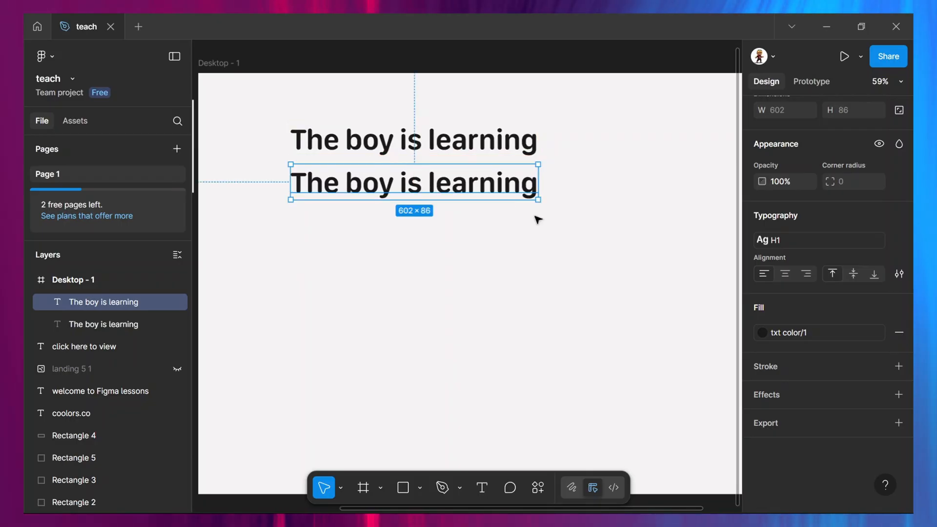
click(773, 243)
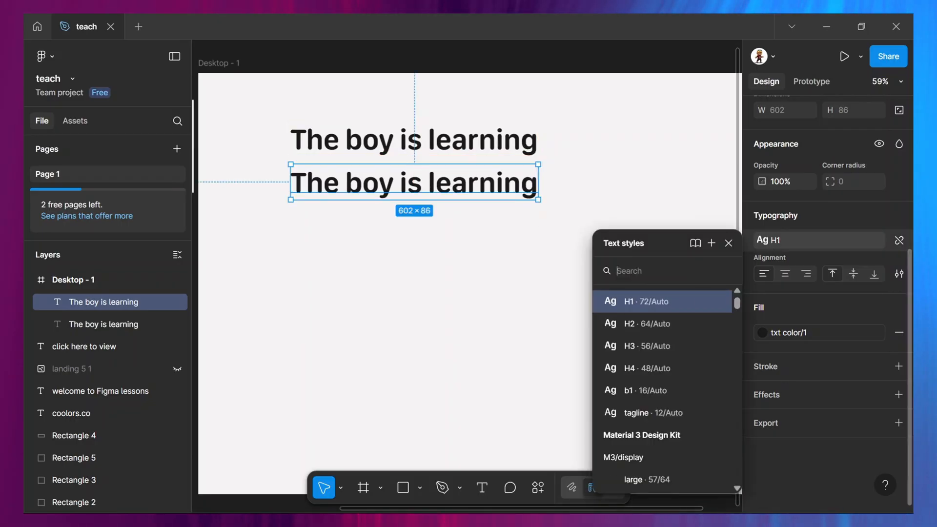
click(669, 320)
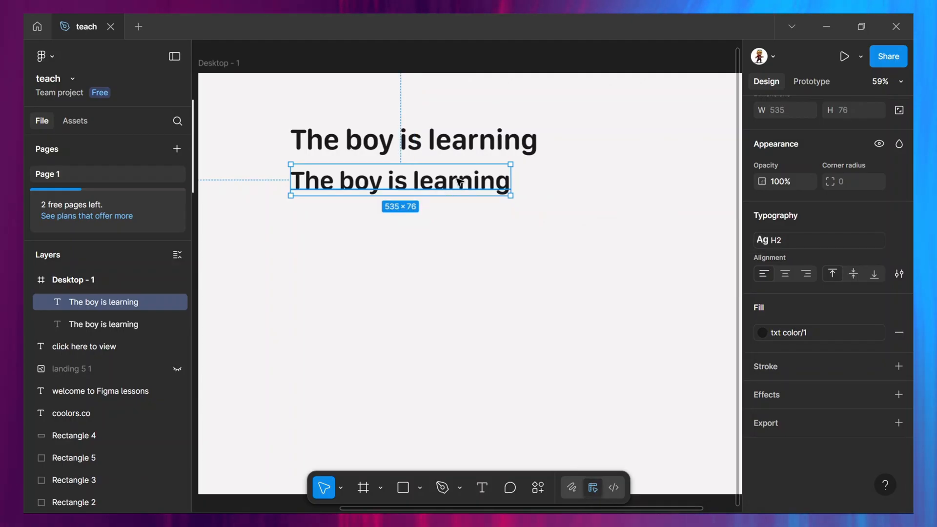
key(Escape)
Duplicate the H2 line twice, stacking the copies below it with matching spacing and left alignment.
click(459, 182)
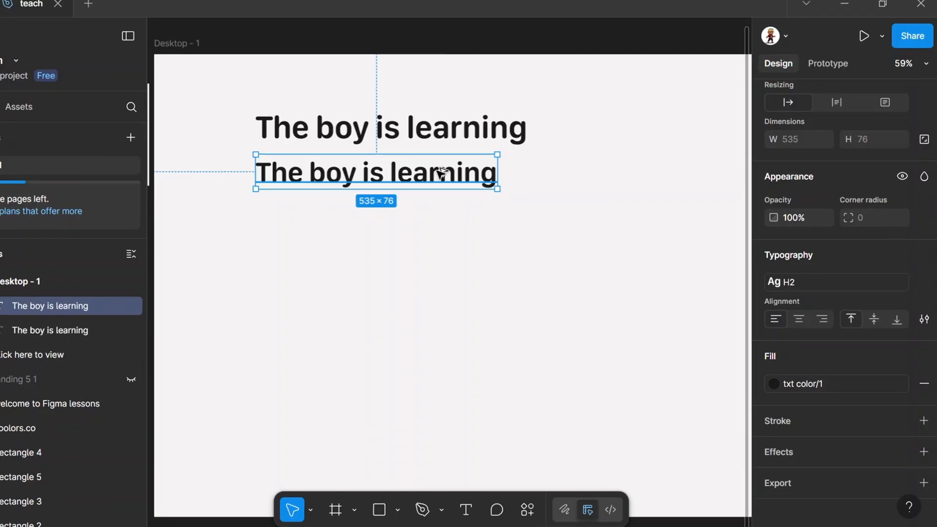
drag(442, 173, 393, 282)
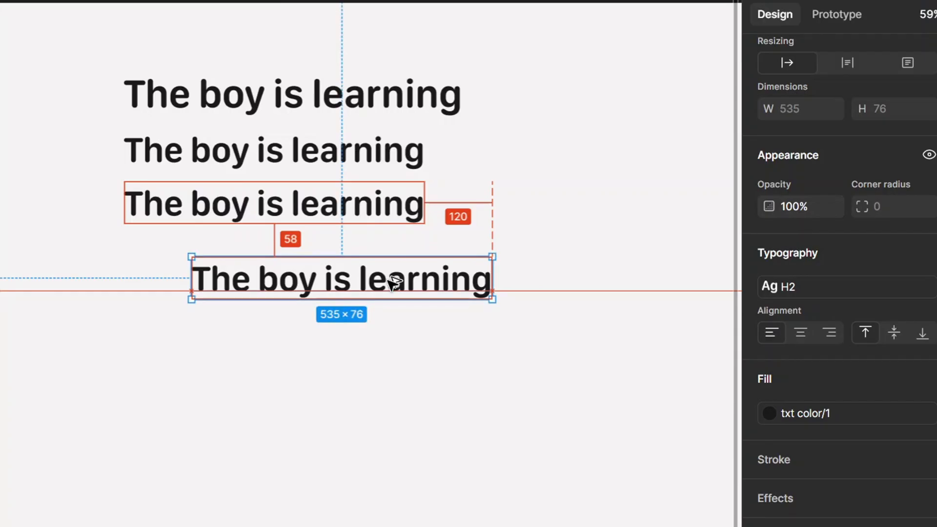
key(shift)
drag(393, 282, 278, 260)
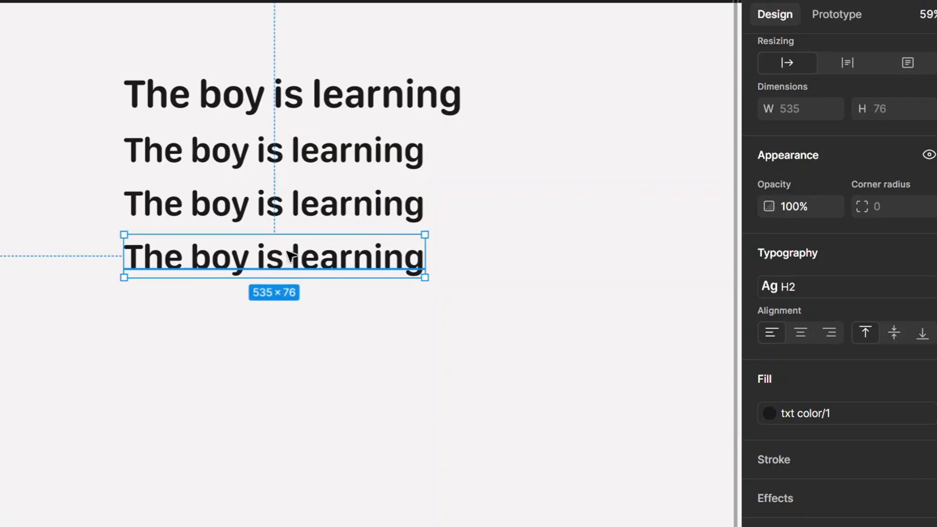
Apply the H3 text style to the third line and the H4 text style to the fourth line.
click(298, 204)
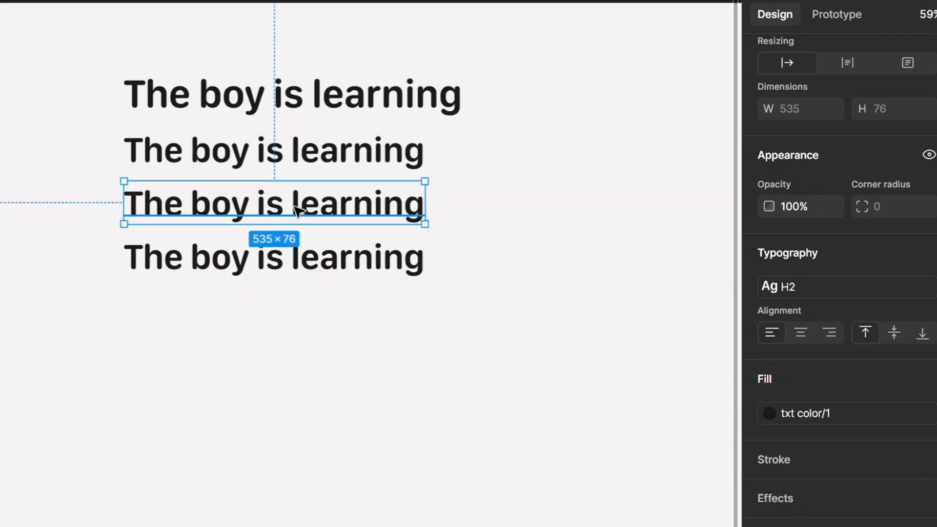
click(775, 289)
click(644, 393)
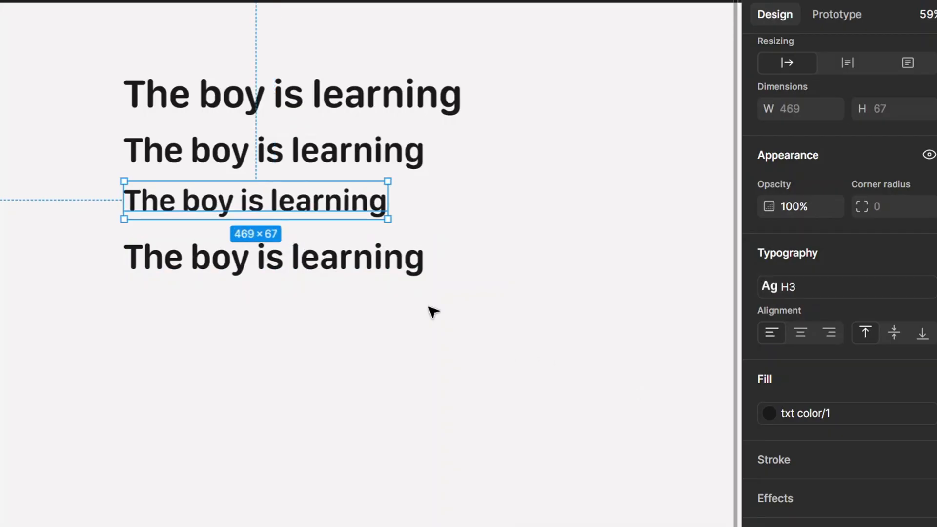
click(399, 262)
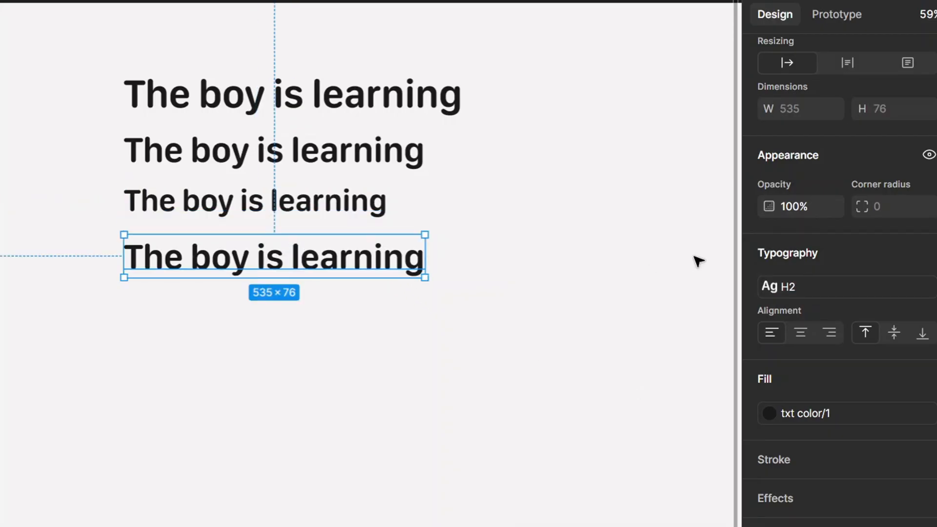
click(769, 289)
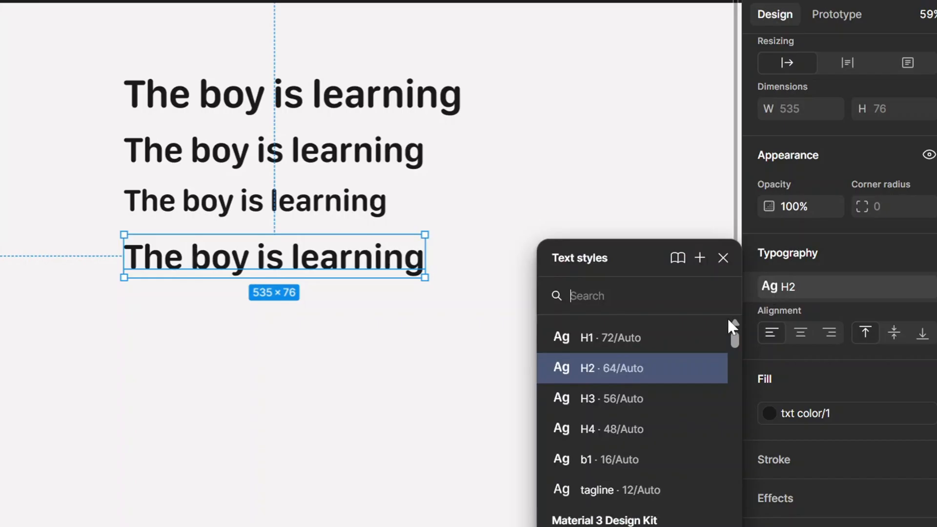
click(622, 424)
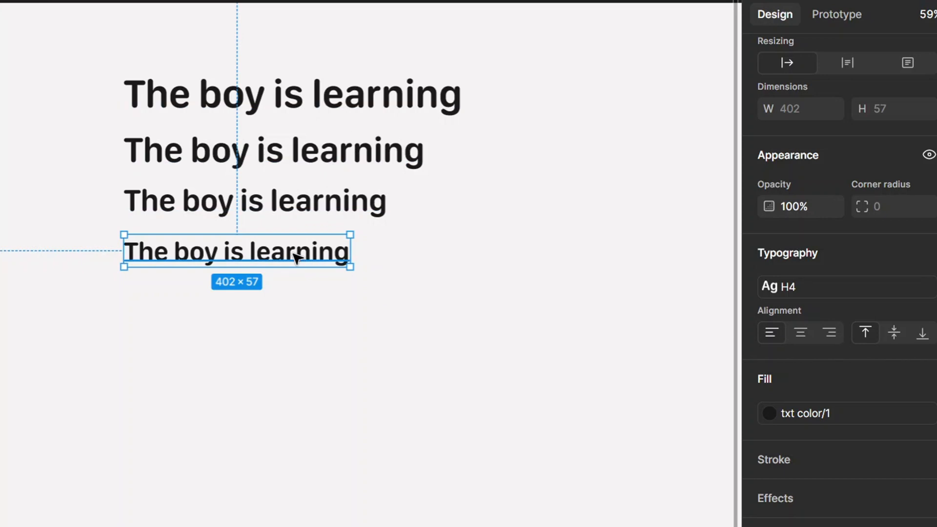
Duplicate the H4 line directly below and apply the b1 text style to the copy.
alt+drag(293, 252, 291, 295)
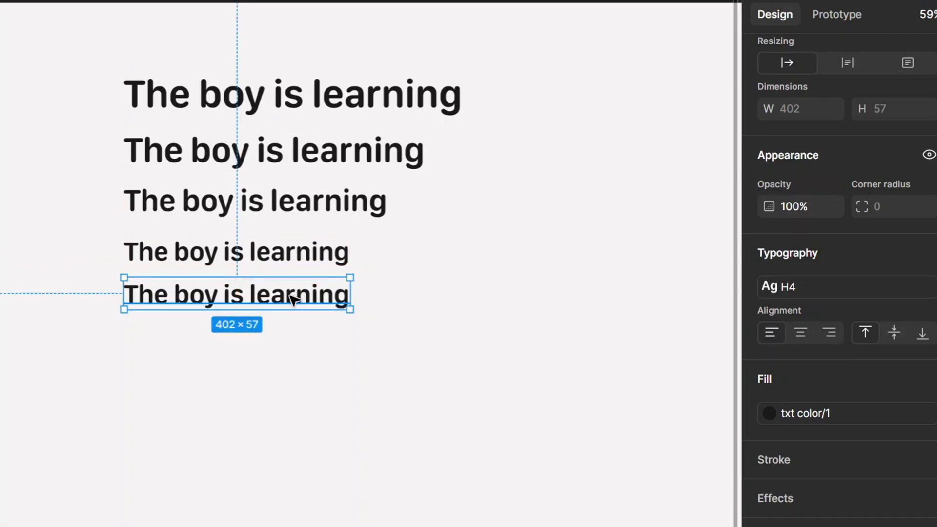
click(769, 288)
click(617, 449)
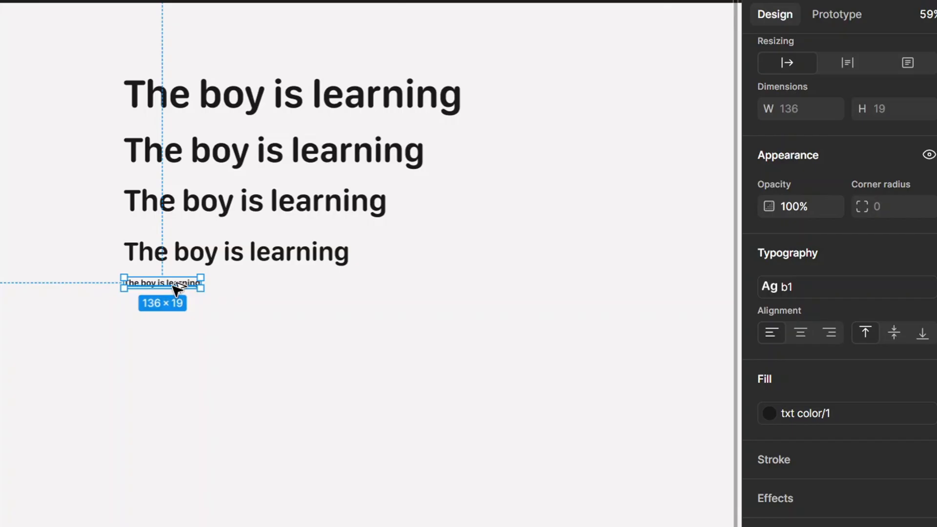
Duplicate the b1 line directly below and apply the tagline text style to the copy.
mouse_move(177, 289)
mouse_down()
mouse_move(178, 314)
mouse_move(176, 304)
mouse_up()
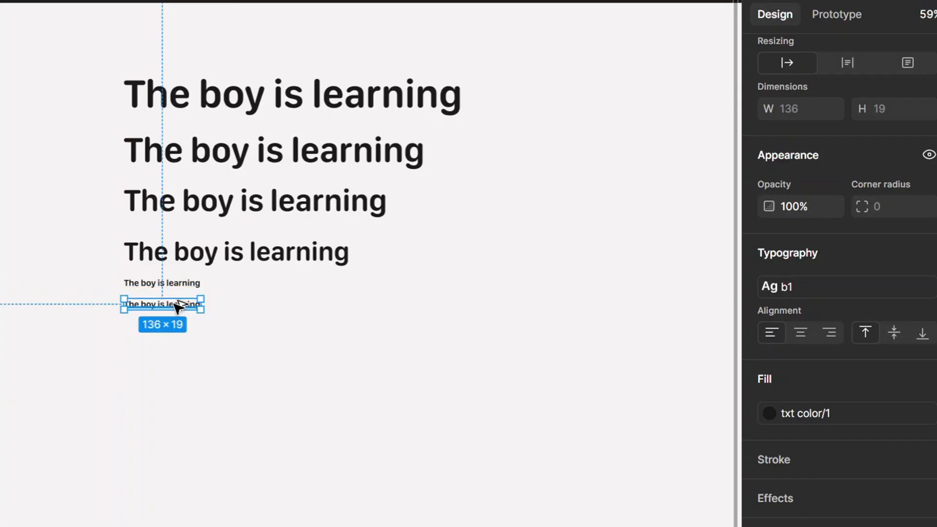
click(772, 292)
click(627, 476)
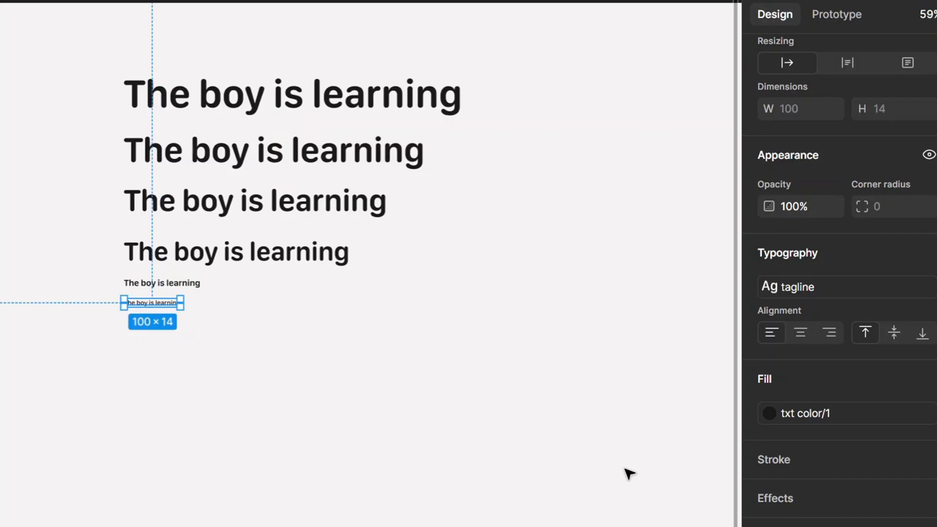
click(331, 302)
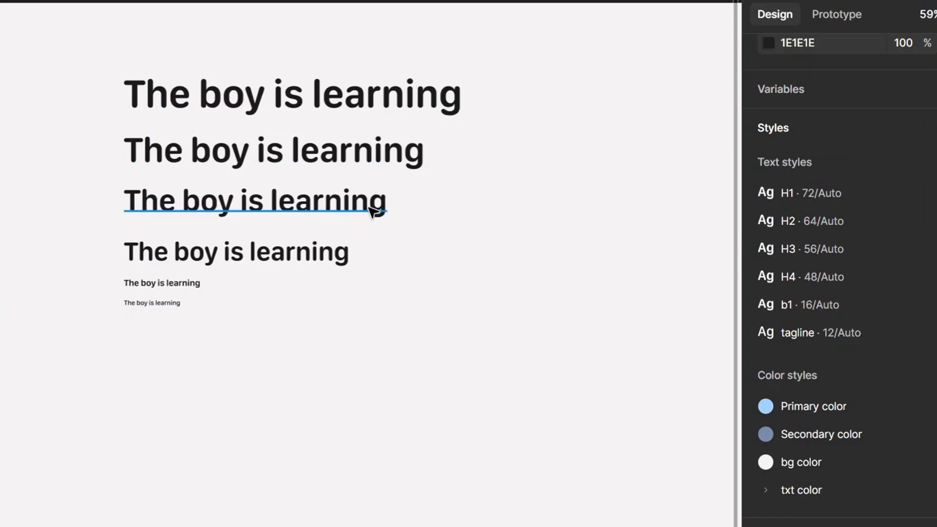
Draw a frame about 407 × 220 beside the headings and fill it with the Primary color style.
scroll(372, 212, right, 5)
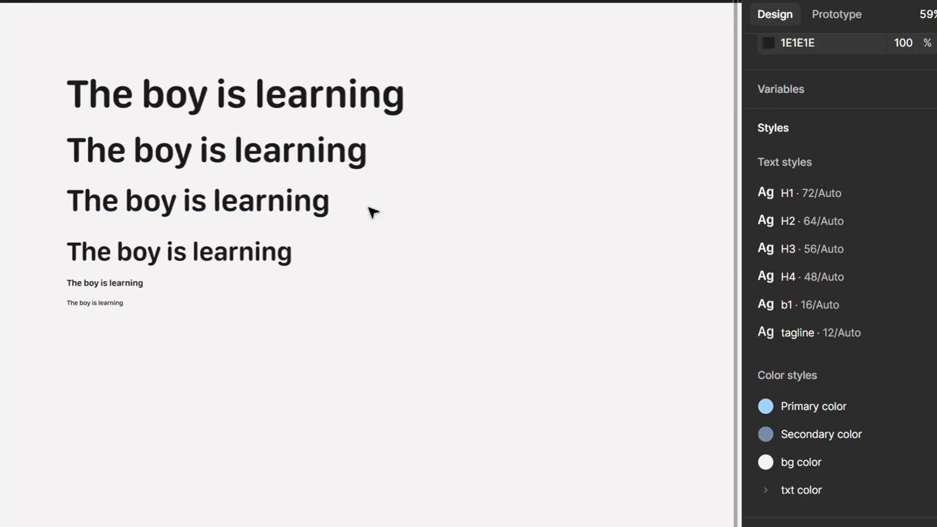
scroll(372, 212, right, 2)
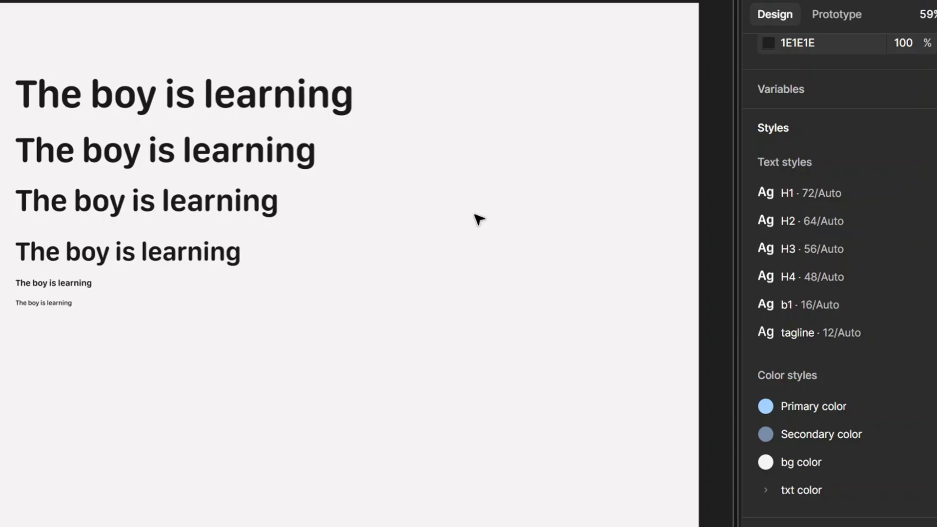
key(f)
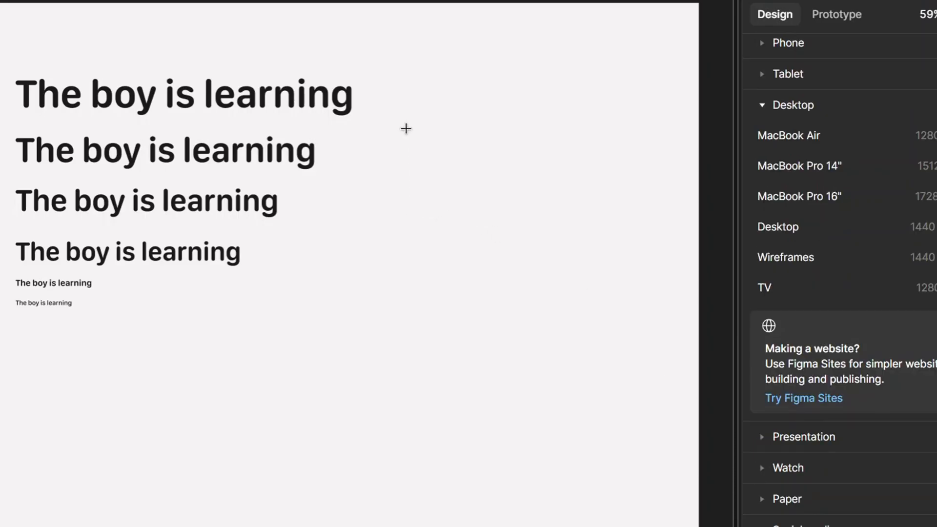
mouse_move(395, 101)
mouse_down()
mouse_move(580, 216)
mouse_move(626, 226)
mouse_up()
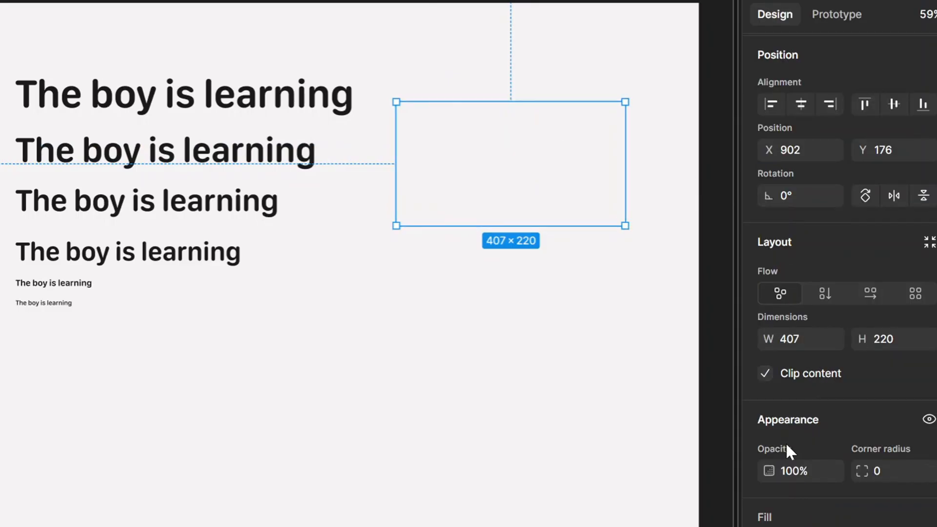
click(930, 517)
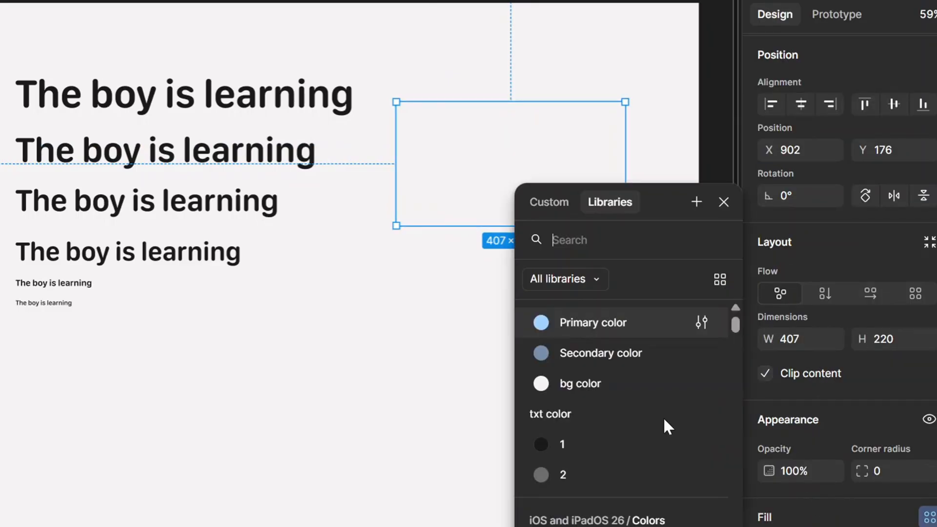
click(611, 320)
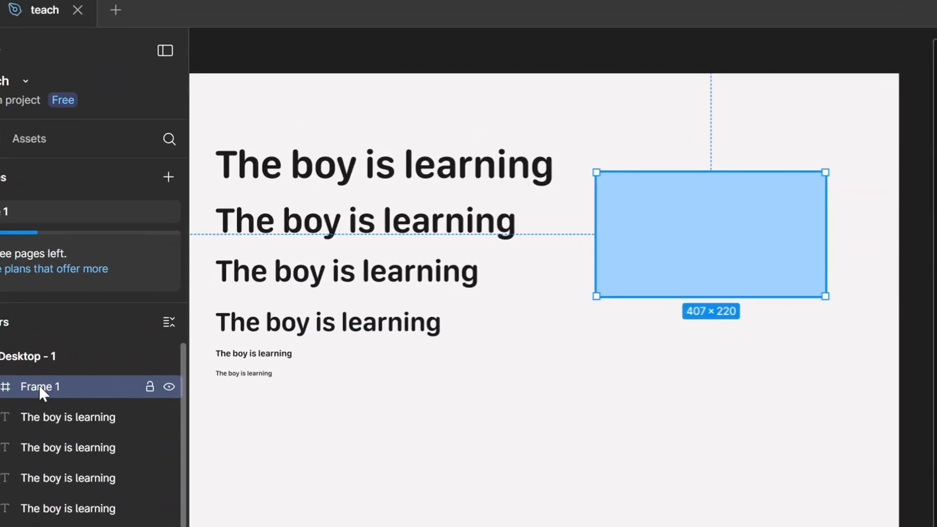
Rename the new rectangular frame's layer to "color".
double_click(39, 389)
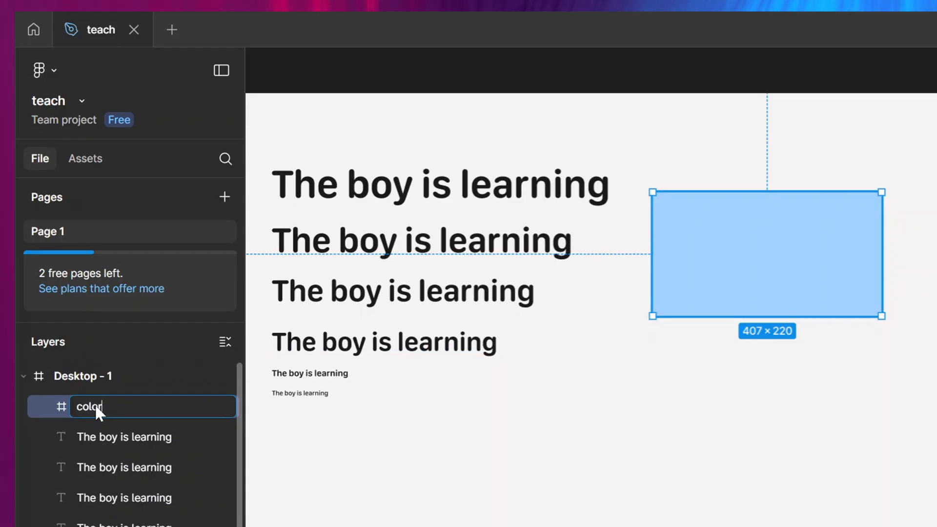
key(Return)
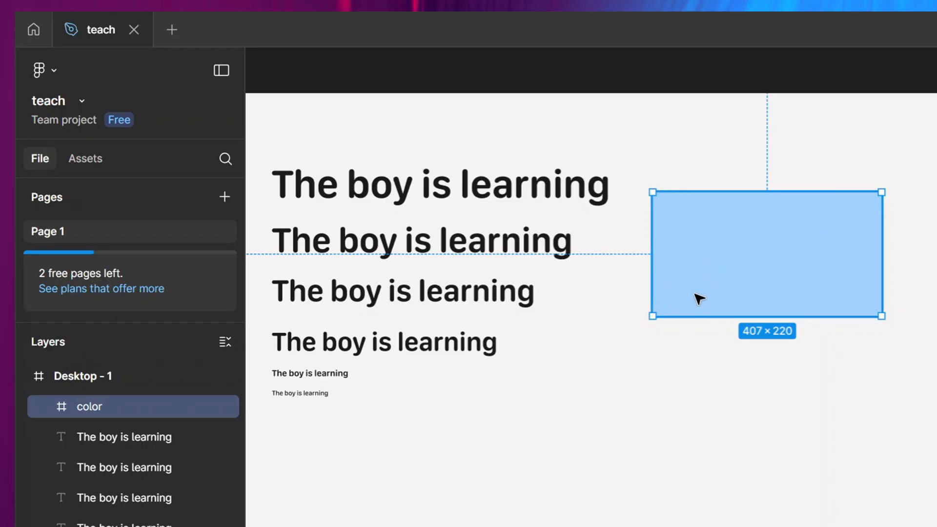
double_click(84, 411)
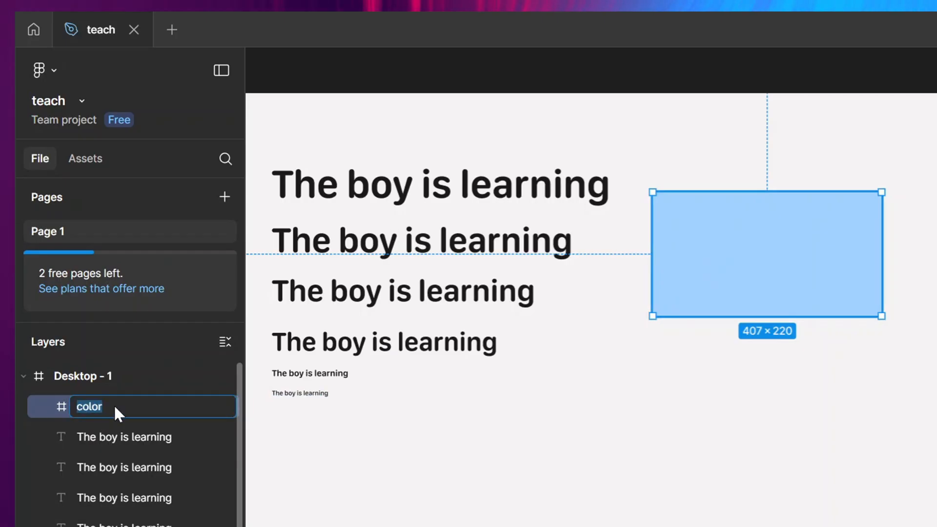
key(Return)
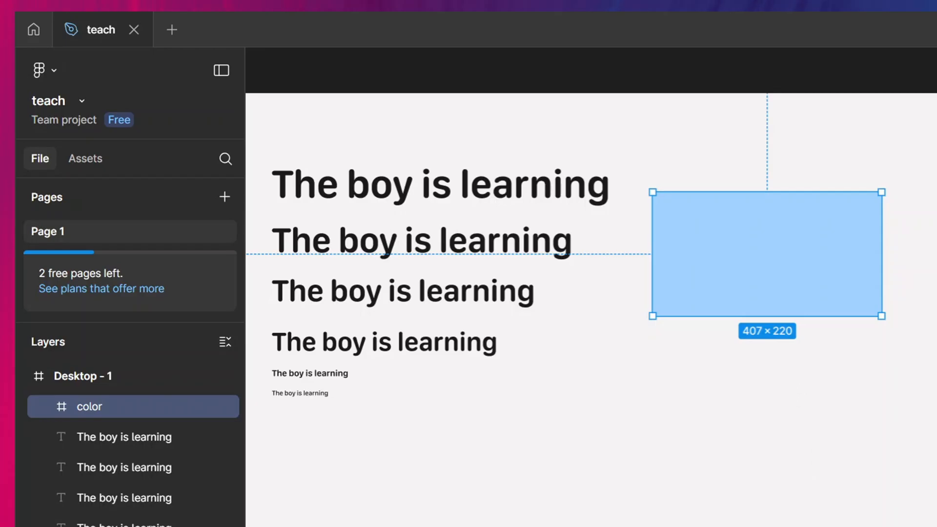
Switch to the browser and bring up the Color Shades Generator page.
click(857, 510)
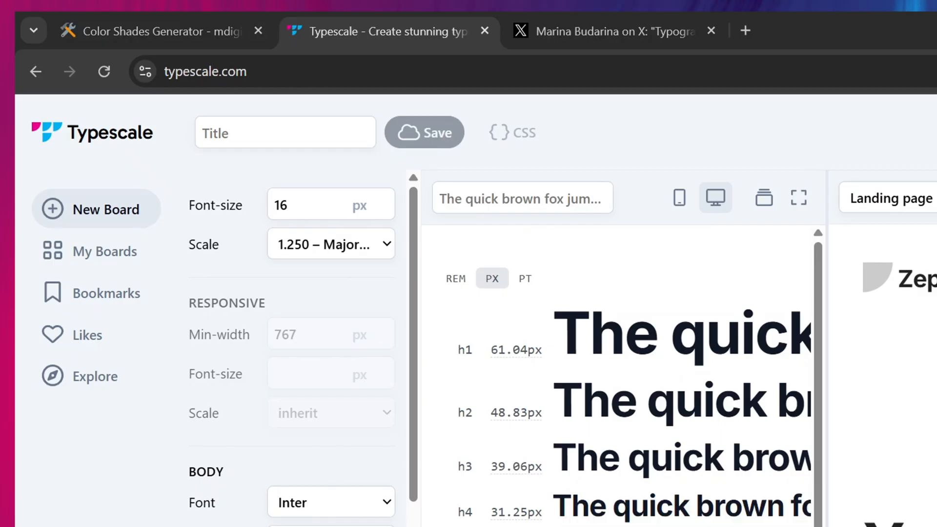
click(183, 25)
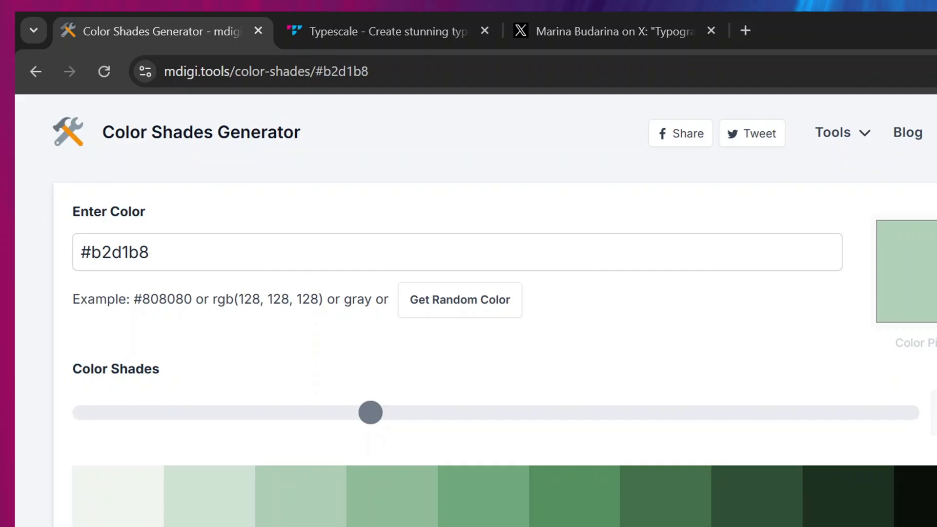
Return to Figma, detach the Primary color style from the rectangle's fill, and copy its hex code.
click(817, 526)
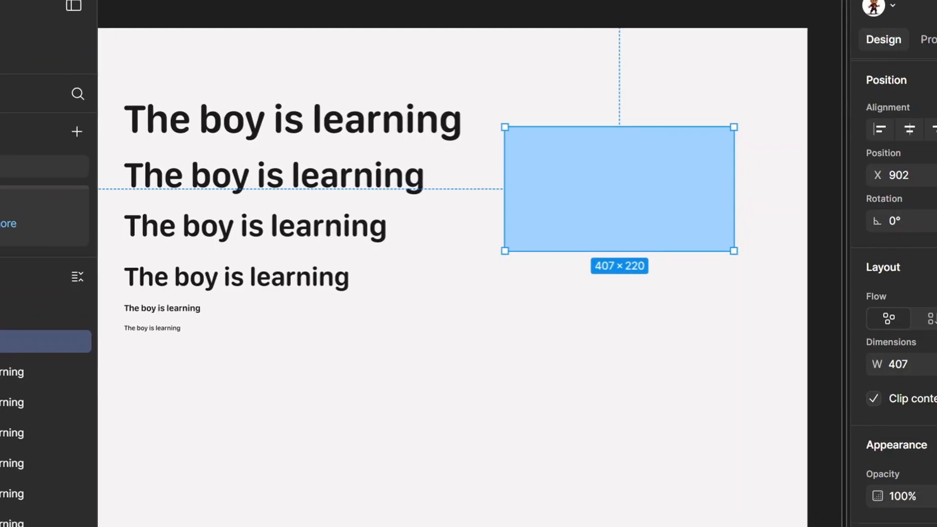
click(875, 410)
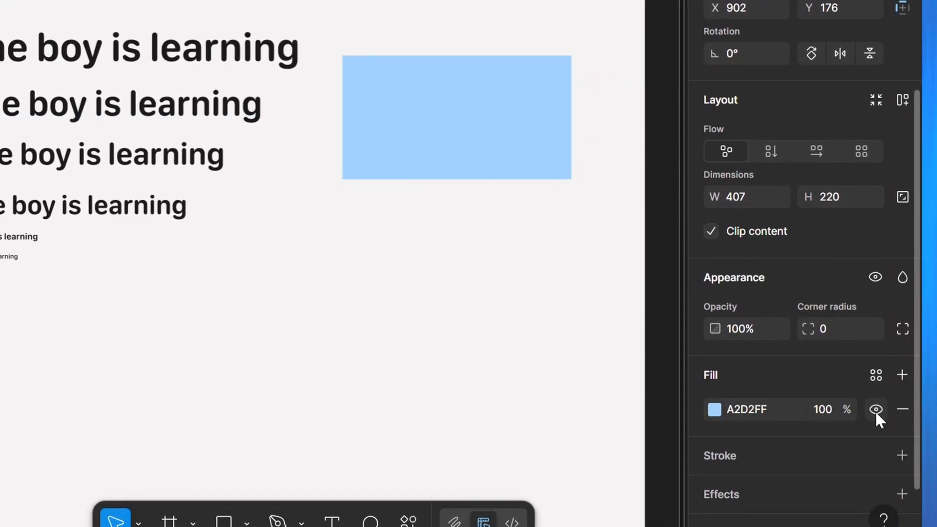
click(761, 409)
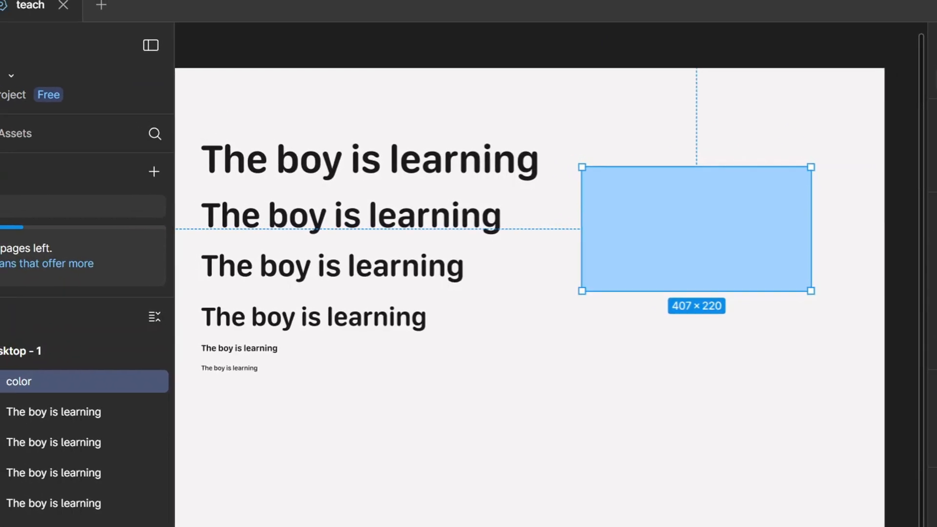
Switch to Color Shades Generator in the browser and enter #A2D2FF as the base color, keeping 10 shades.
click(830, 513)
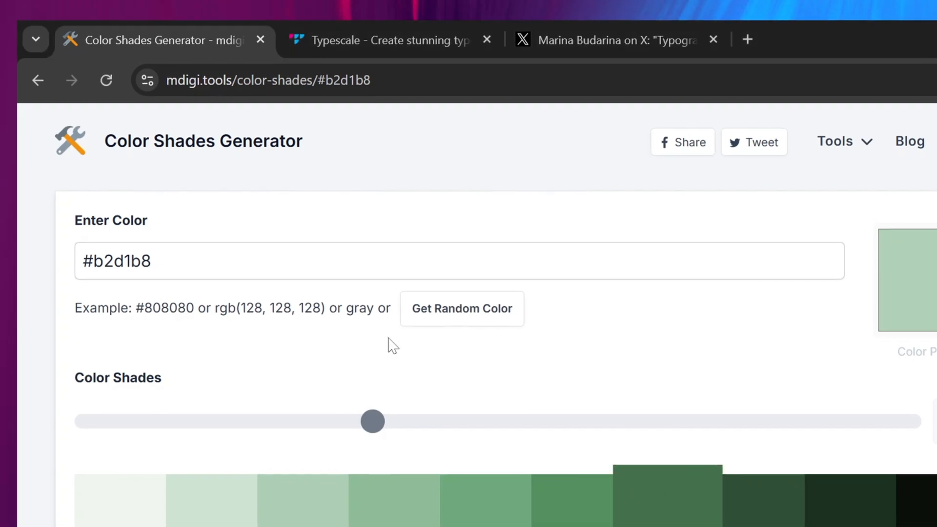
triple_click(117, 261)
text(#b2d1)
key(BackSpace)
key(BackSpace)
key(BackSpace)
text(A2D2FF)
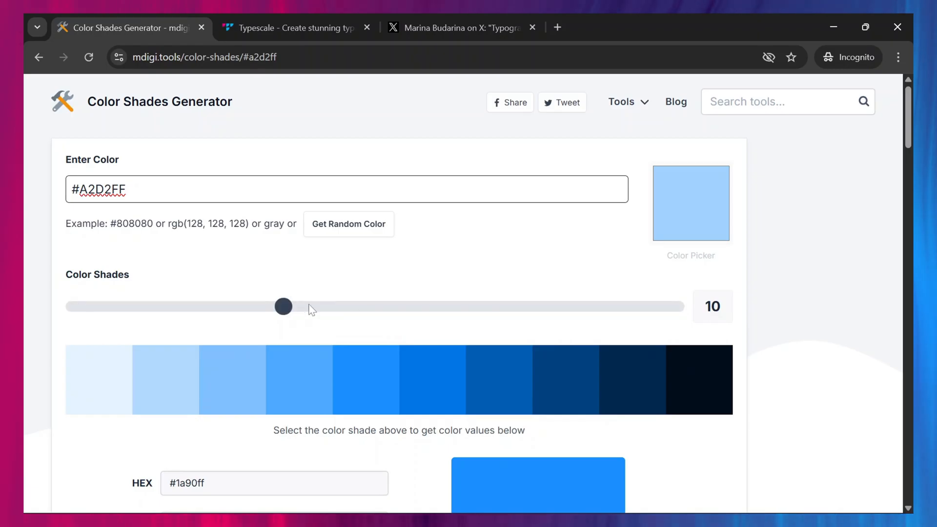
mouse_move(285, 310)
mouse_down()
mouse_move(213, 317)
mouse_move(281, 322)
mouse_up()
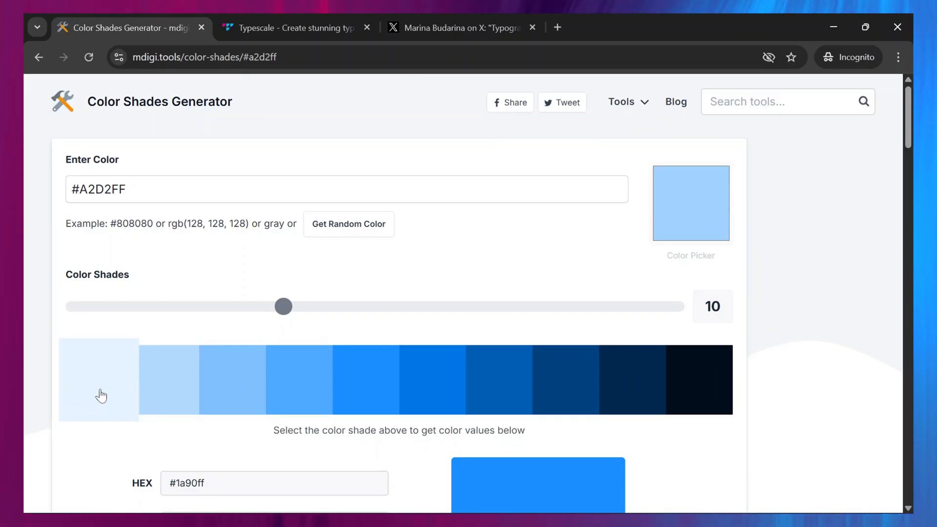
Choose the lightest shade in the generated palette and copy its HEX value #e5f3ff.
click(156, 393)
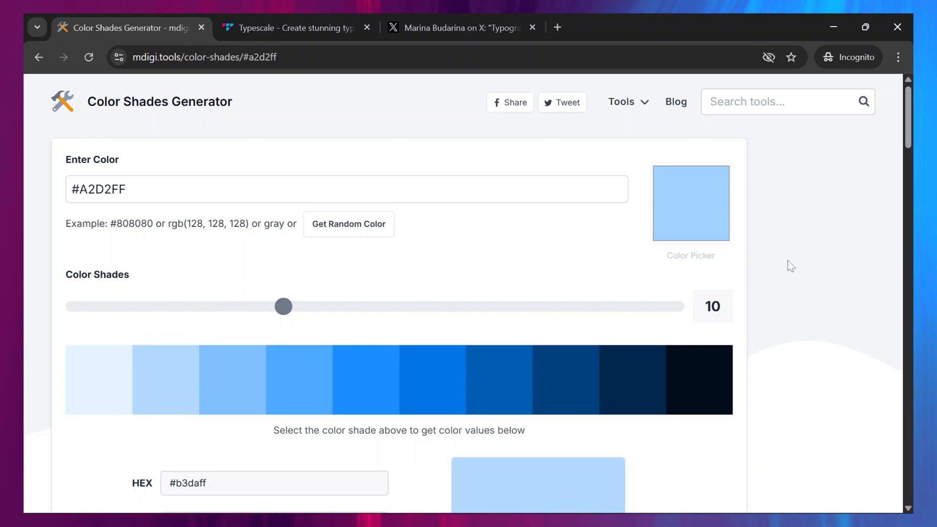
scroll(794, 287, down, 3)
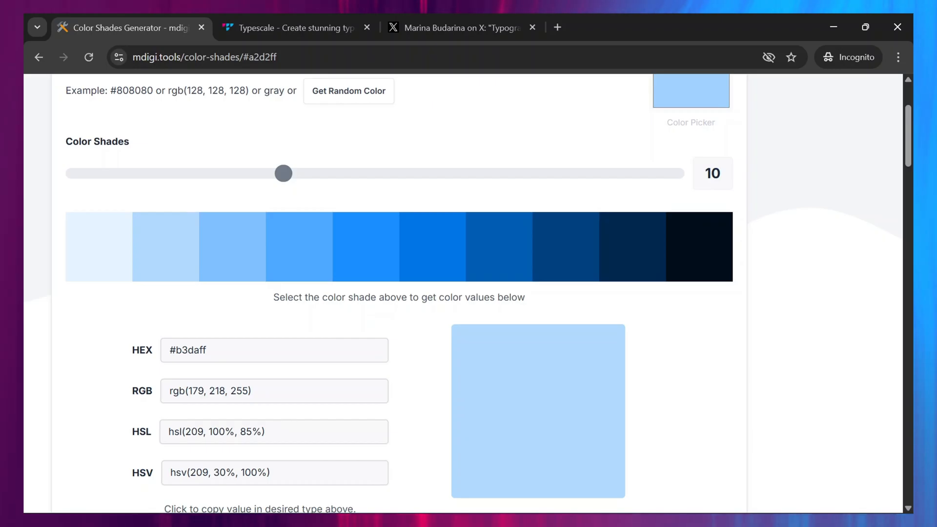
click(100, 268)
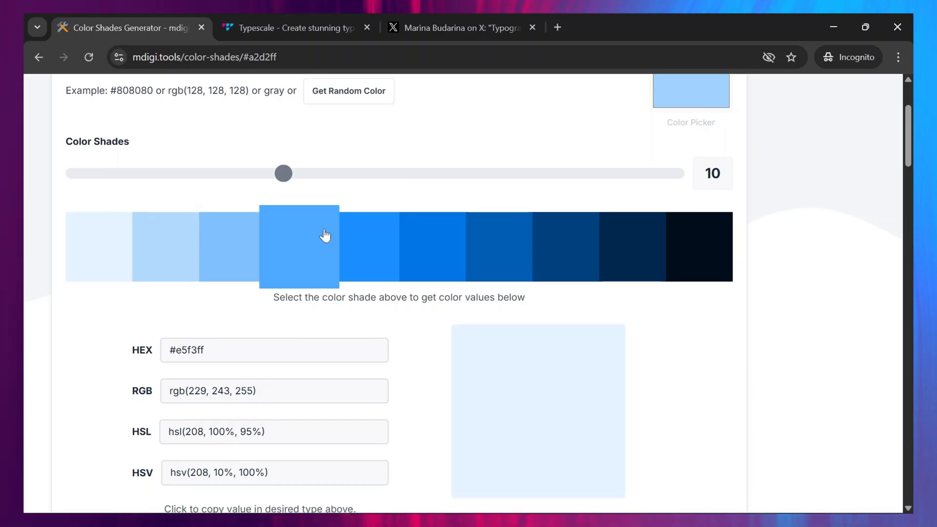
scroll(540, 240, down, 1)
scroll(541, 241, up, 2)
scroll(540, 241, down, 2)
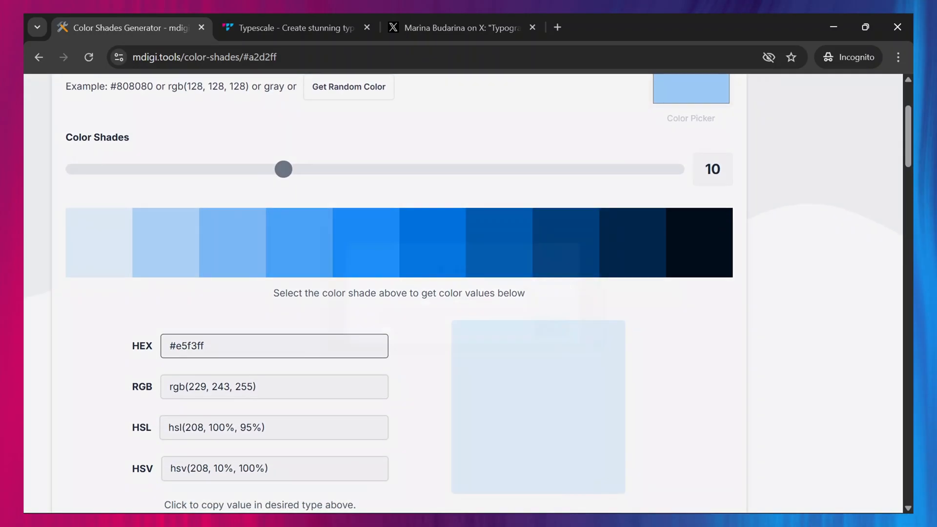
click(274, 346)
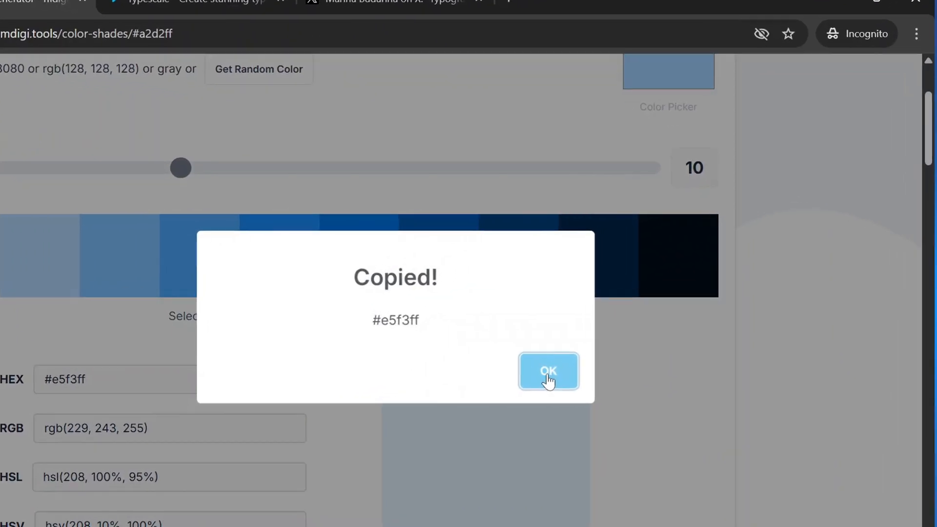
click(590, 342)
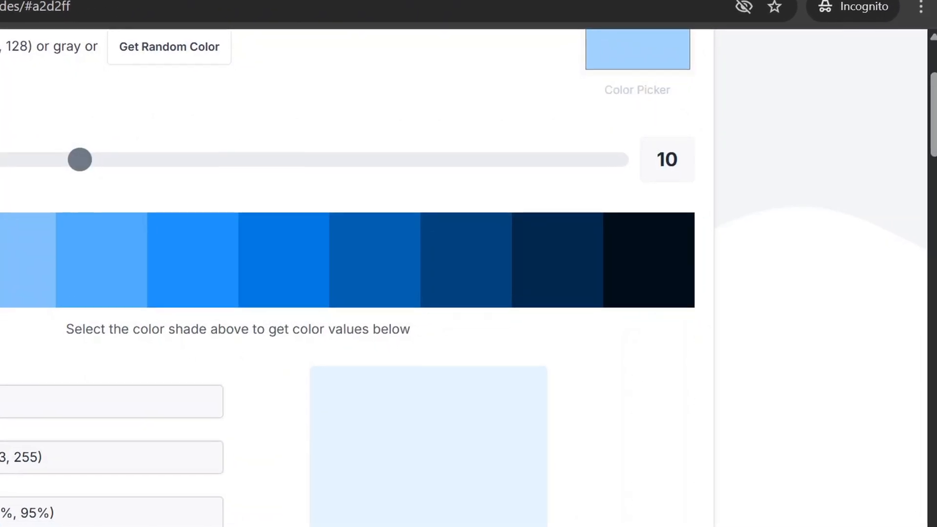
Return to Figma, duplicate the blue rectangle directly below at Y 430, and set the copy's fill to E5F3FF.
click(521, 525)
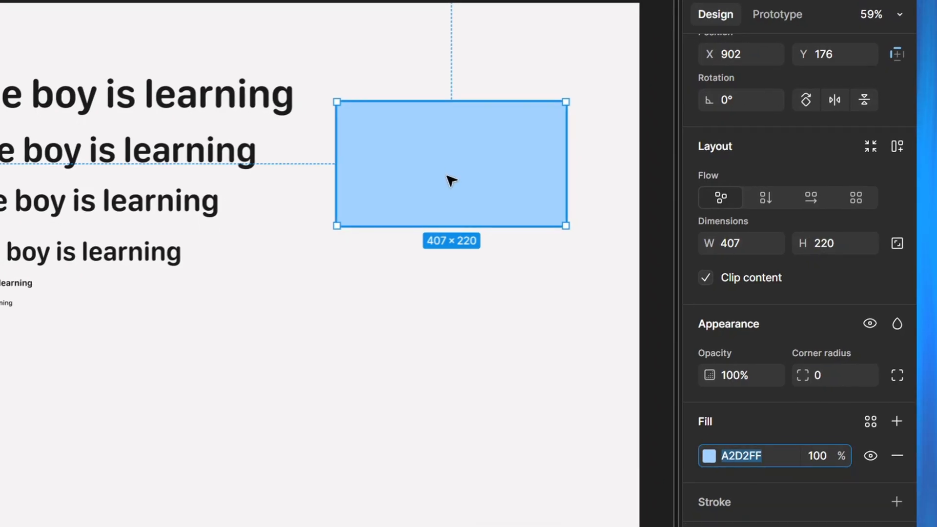
drag(454, 174, 443, 320)
click(751, 460)
text(#e5f3ff)
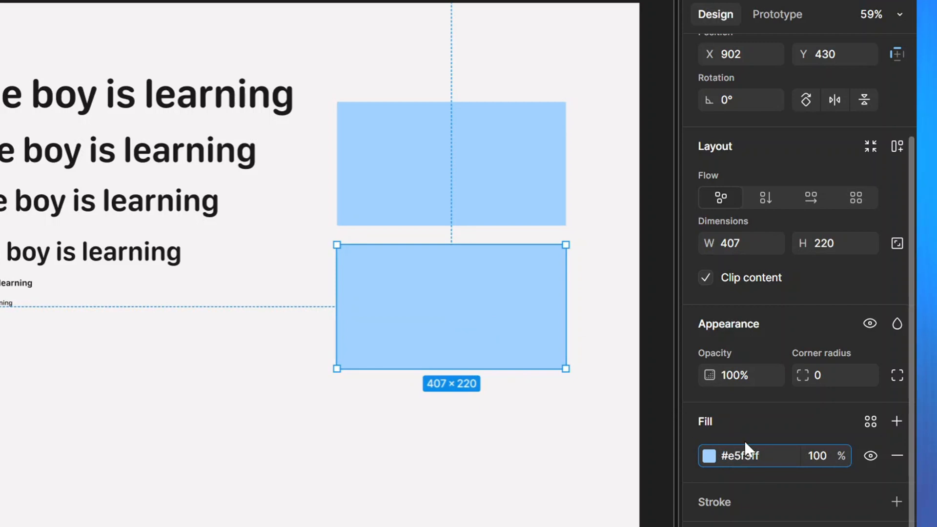
key(Return)
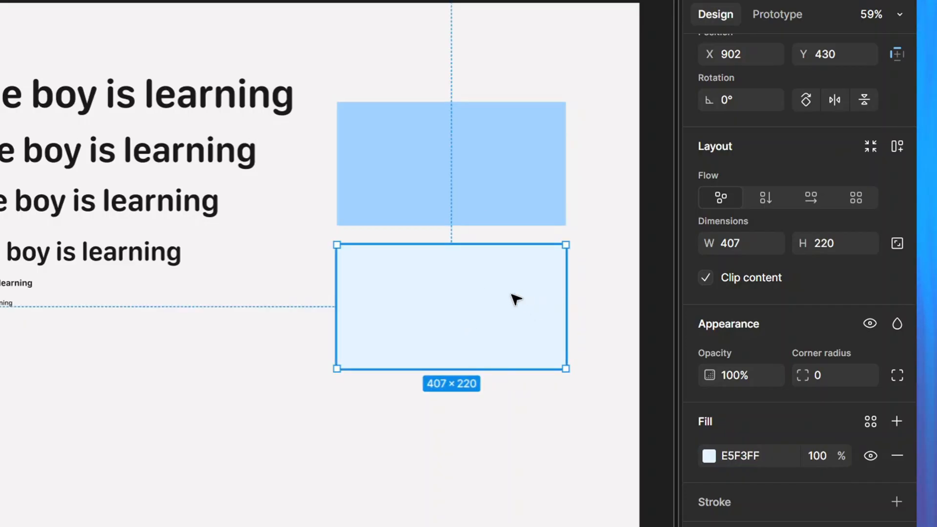
Move the blue rectangle up to Y 22 and the light blue rectangle up to Y 274.
scroll(551, 307, right, 5)
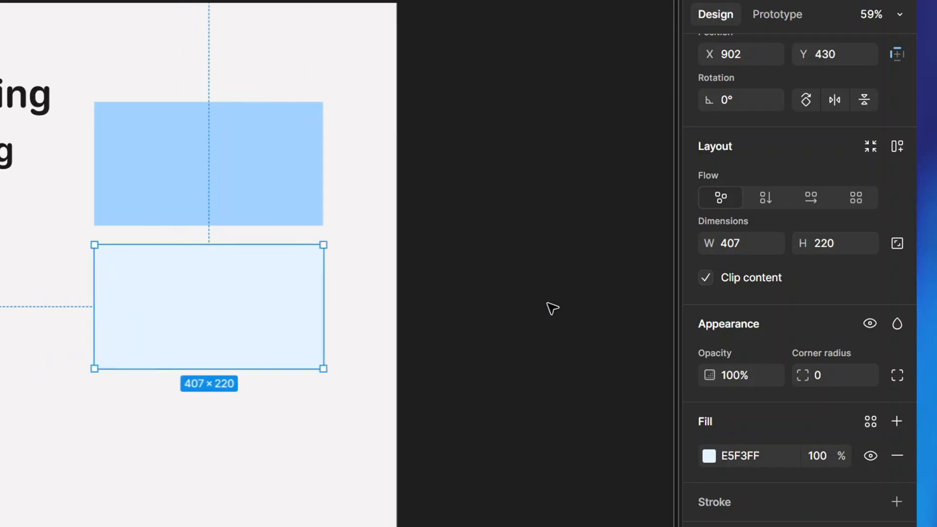
scroll(551, 307, left, 2)
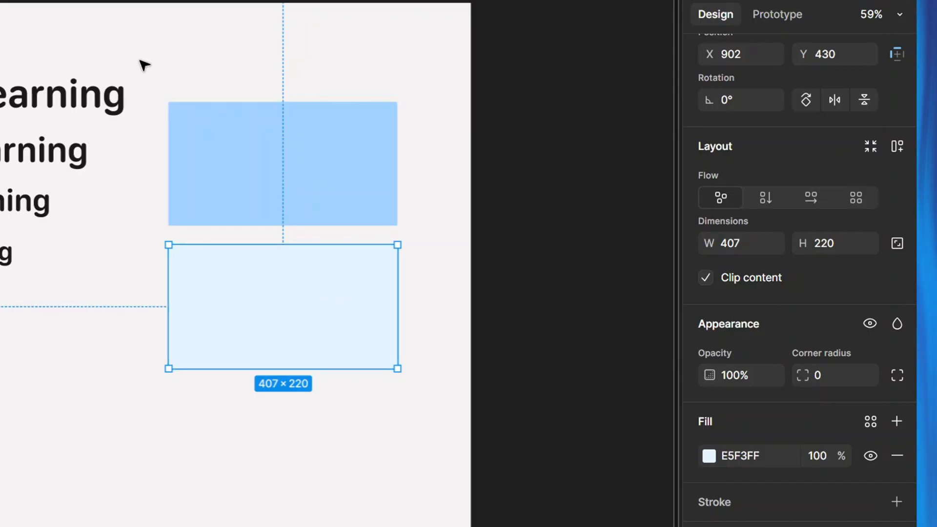
drag(238, 167, 240, 81)
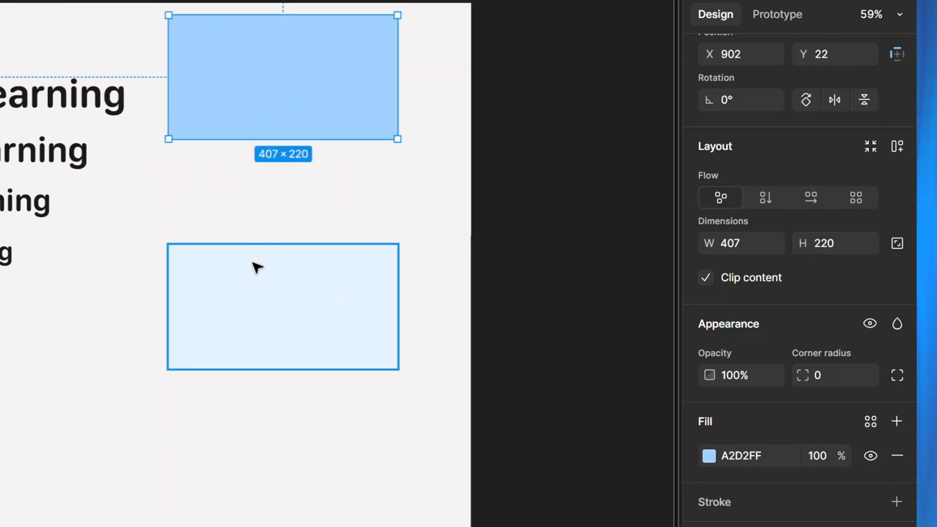
drag(254, 259, 263, 189)
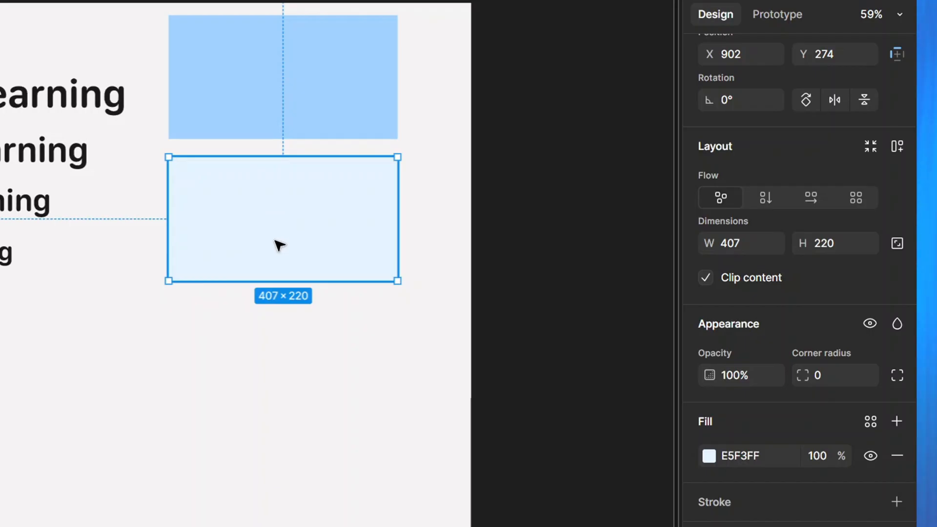
Duplicate the light blue rectangle and nudge the copy straight down to Y 534, leaving a small gap between them.
key(shift+Down)
key(shift+Down)
key(shift+Down)
key(shift+Down)
key(shift+Down)
key(shift+Down)
key(shift+Down)
key(shift+Down)
key(shift+Down)
key(shift+Down)
key(shift+Down)
key(shift+Down)
key(shift+Down)
key(shift+Down)
key(shift+Down)
key(shift+Down)
key(shift+Down)
key(shift+Down)
key(shift+Down)
key(shift+Down)
key(shift+Down)
key(shift+Down)
key(shift+Down)
key(shift+Down)
key(shift+Down)
key(shift+Down)
key(shift+Down)
key(shift+Down)
key(shift+Up)
key(shift+Up)
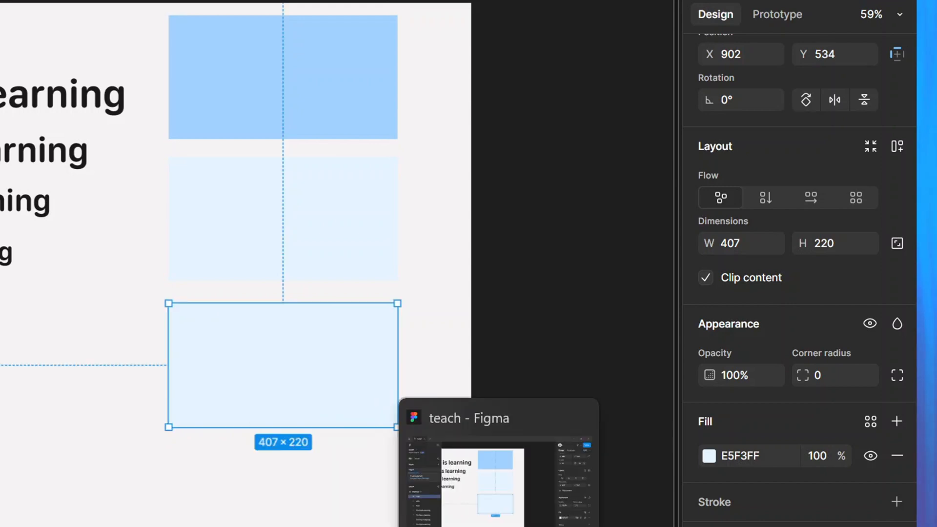
Switch to the color shades generator, choose the medium blue shade, and copy its HEX value #1a90ff.
click(513, 506)
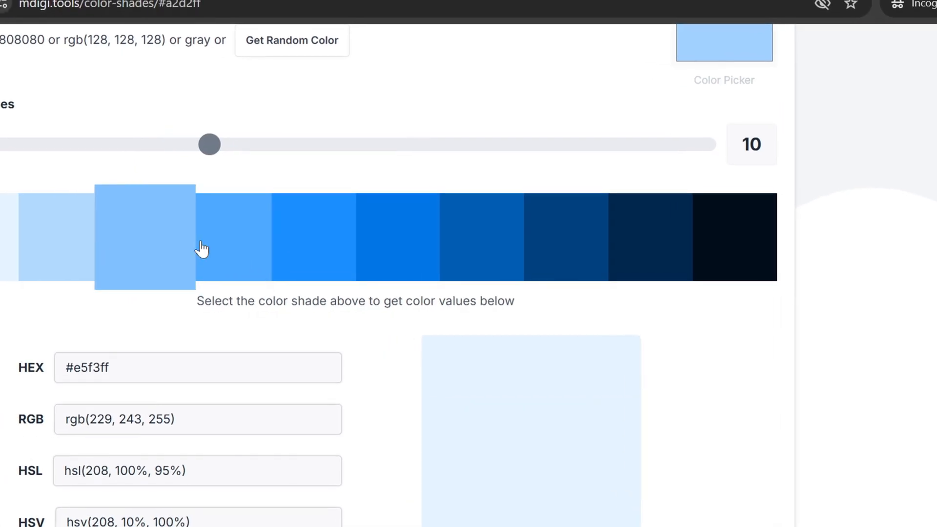
click(343, 253)
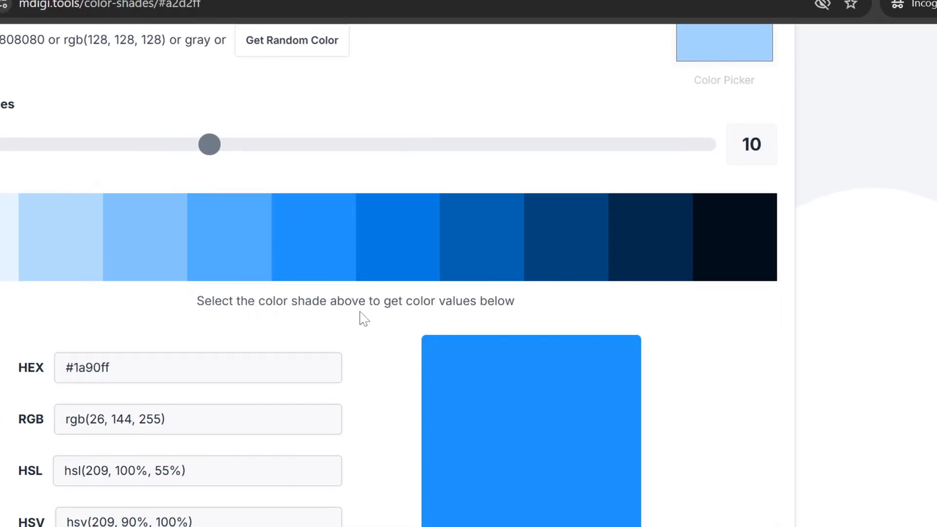
click(318, 367)
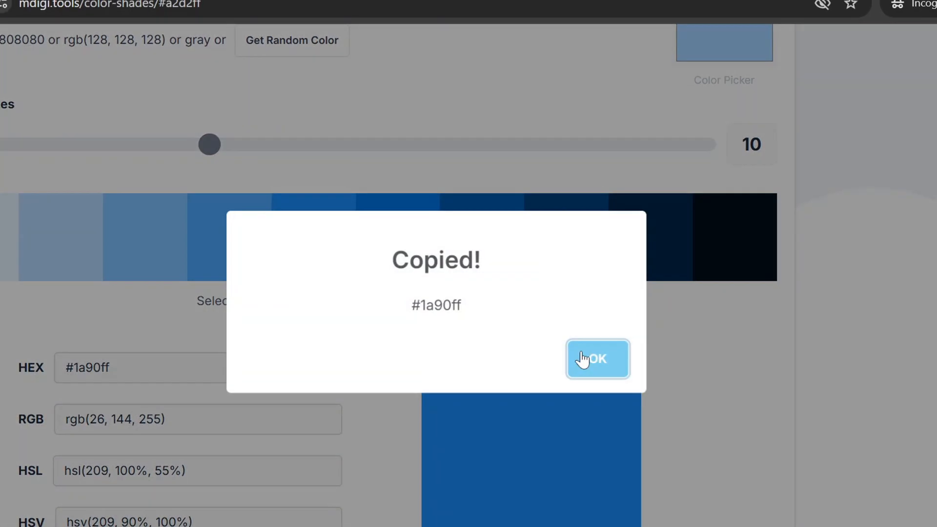
click(592, 359)
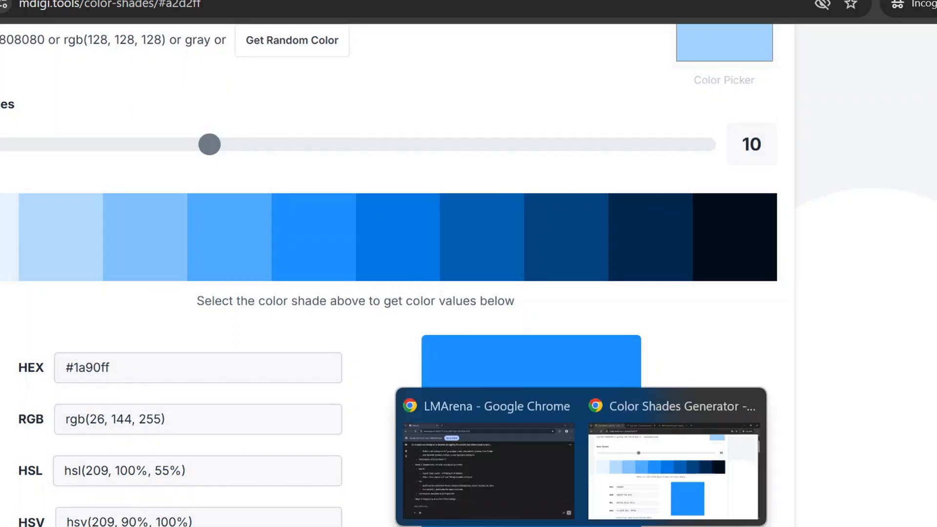
Return to Figma, set the lowest rectangle's fill to 1A90FF, and deselect it.
click(614, 486)
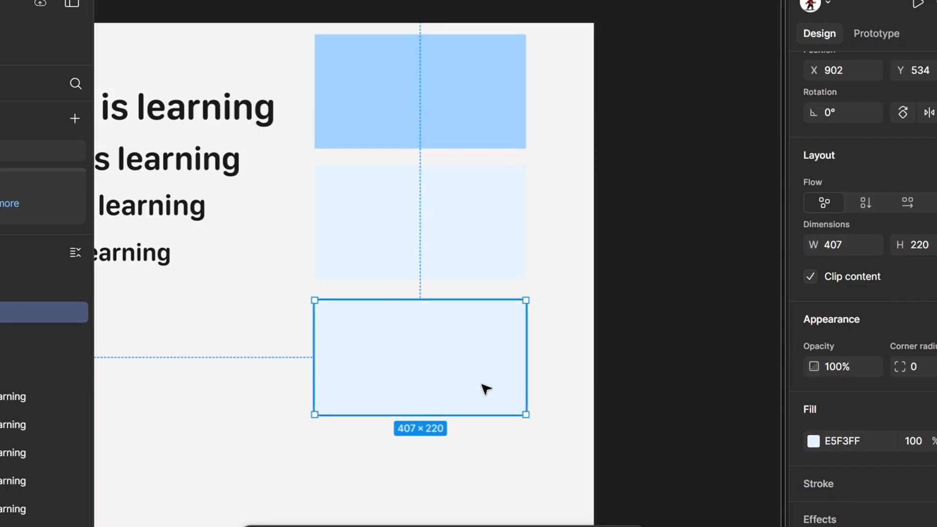
click(837, 440)
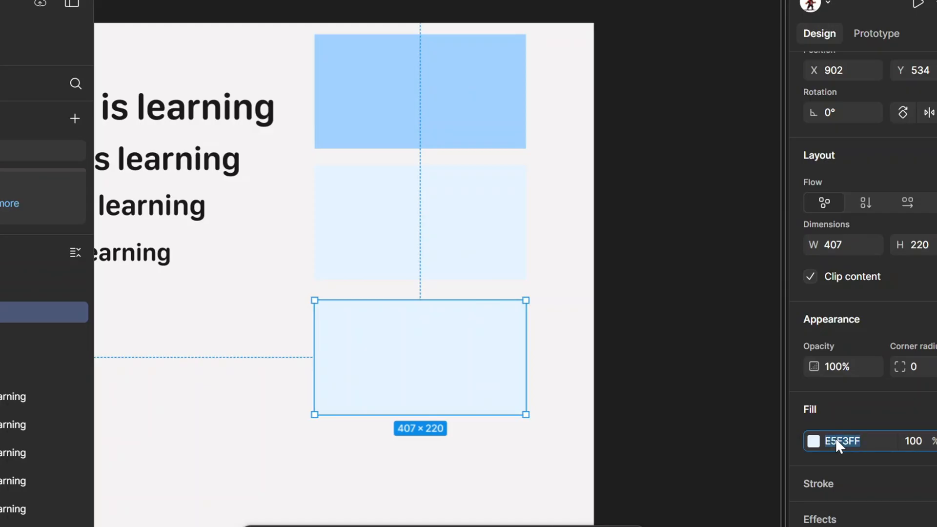
text(#1A90FF)
key(Return)
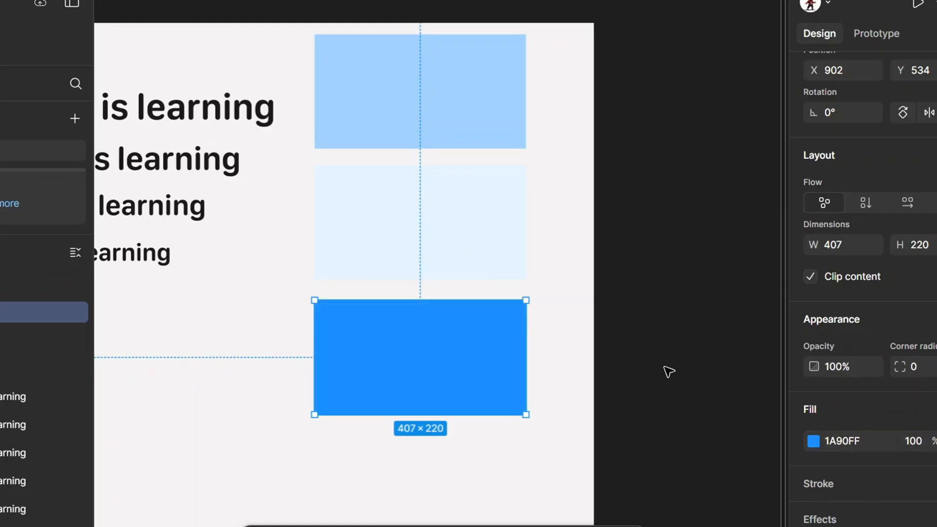
key(Escape)
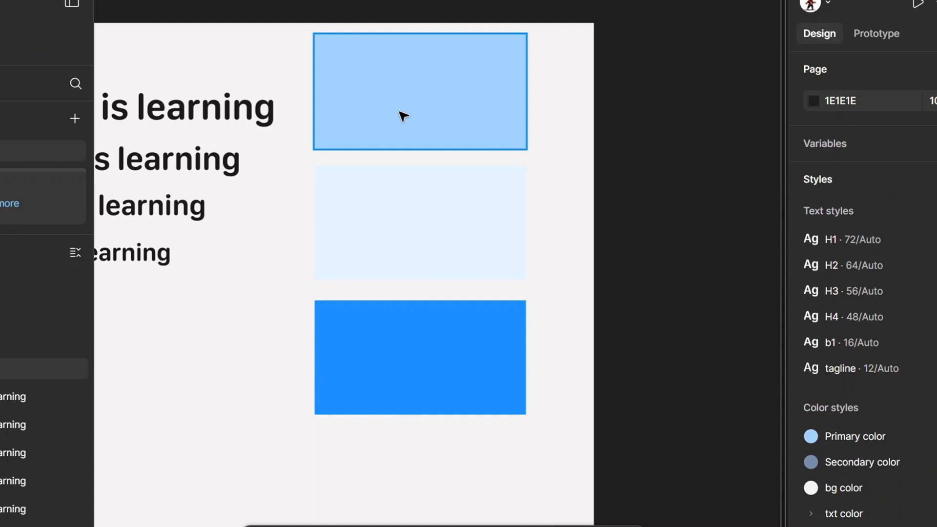
Insert the saved Color Levels Generator widget onto the canvas.
scroll(404, 115, left, 5)
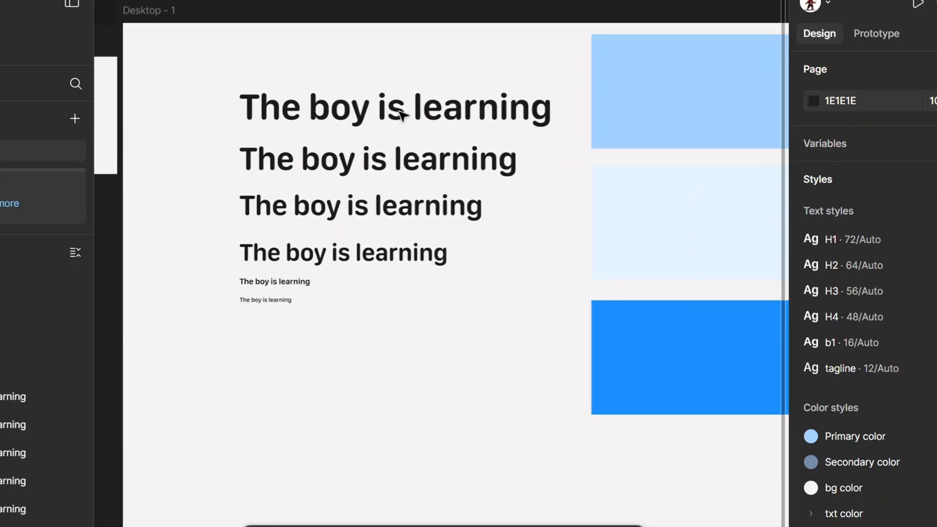
scroll(400, 115, right, 2)
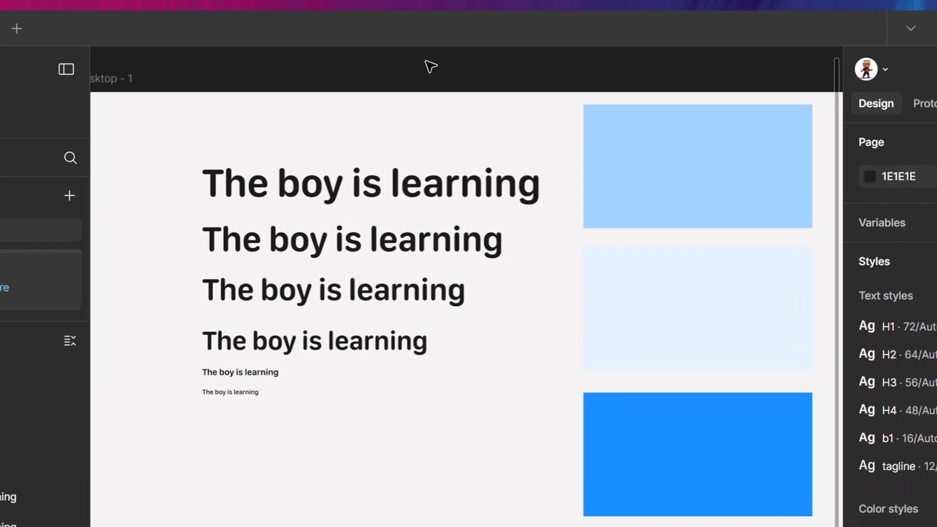
right_click(404, 78)
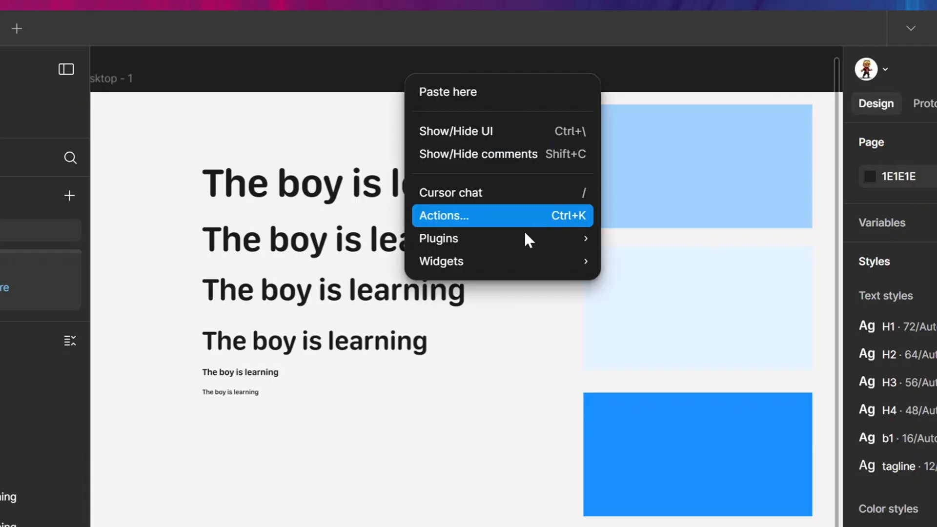
mouse_move(517, 270)
mouse_move(666, 264)
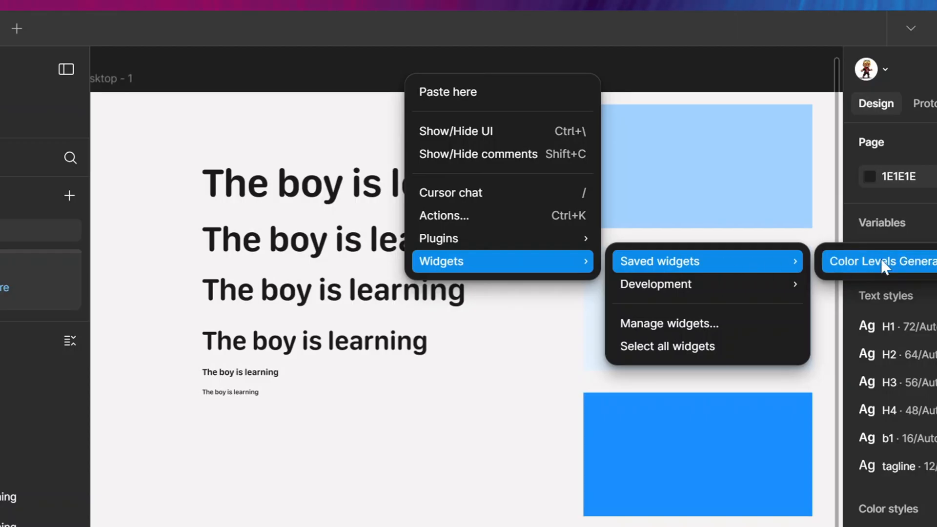
click(851, 252)
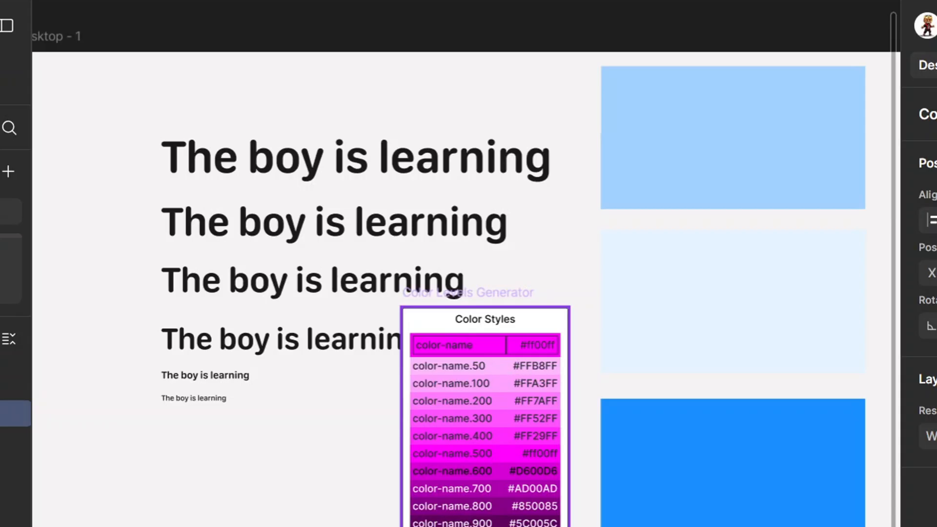
Try to set the Color Levels Generator widget's base color to A2D2FF, the fill value of the uppermost blue rectangle.
click(690, 191)
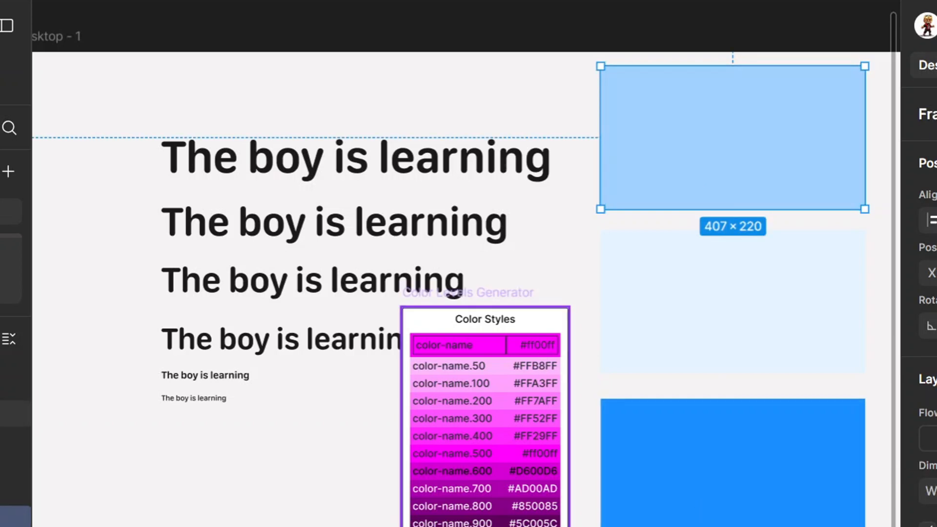
double_click(540, 345)
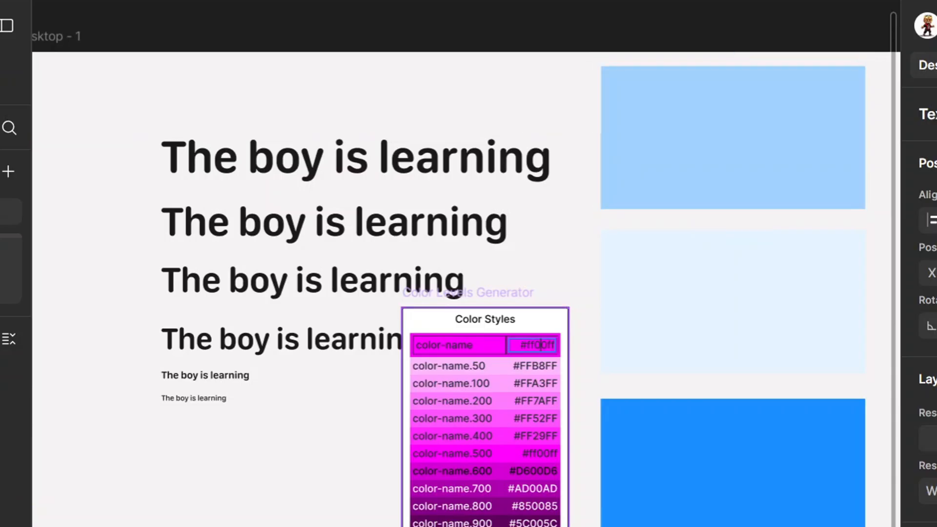
text(A2D2FF)
key(Escape)
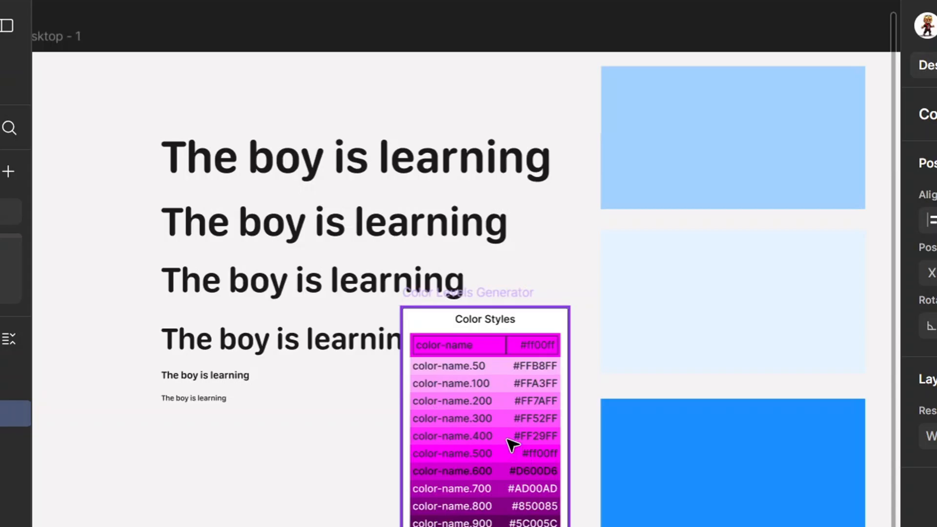
View the Color Levels Generator widget's details and delete both copies of the widget from the canvas.
scroll(511, 445, up, 5)
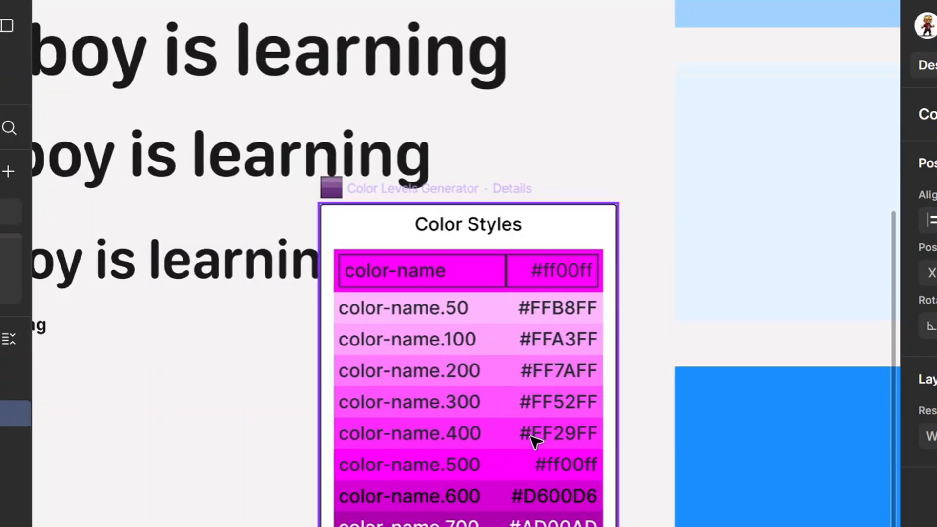
scroll(531, 436, down, 4)
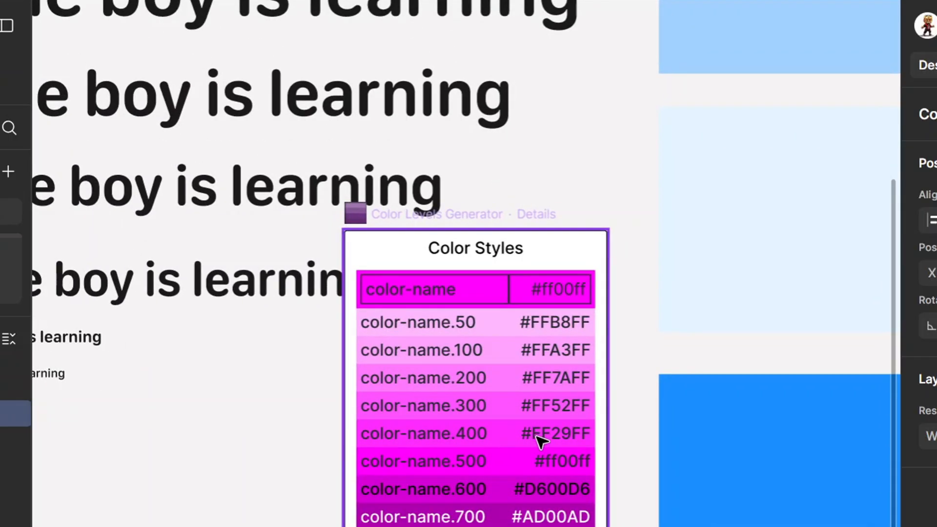
click(536, 215)
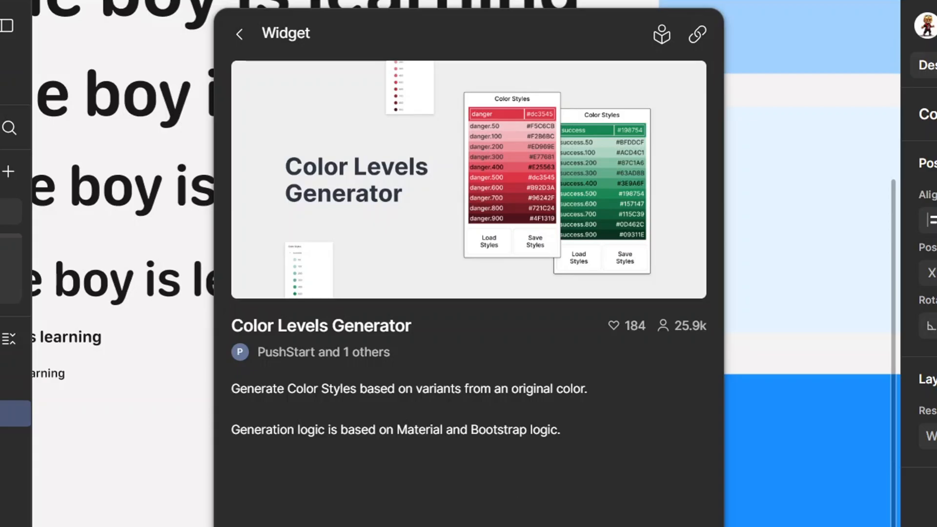
key(Escape)
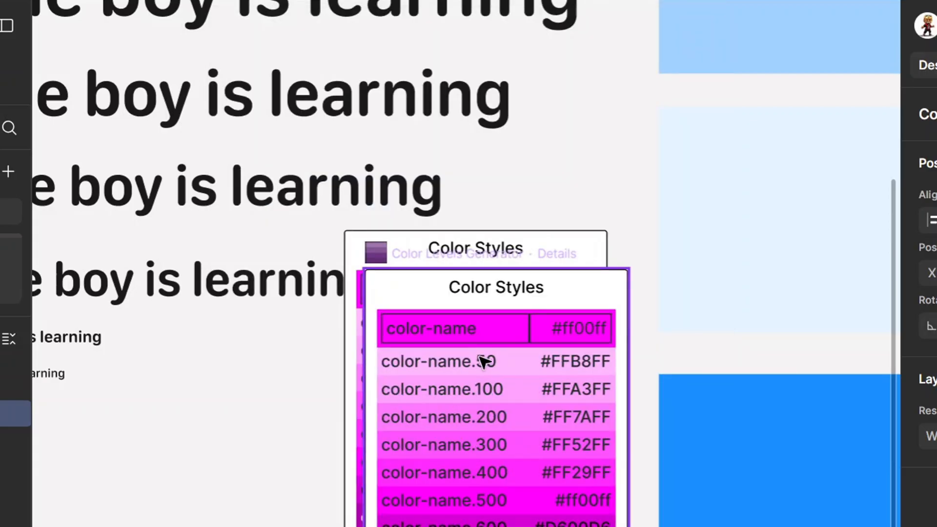
key(Delete)
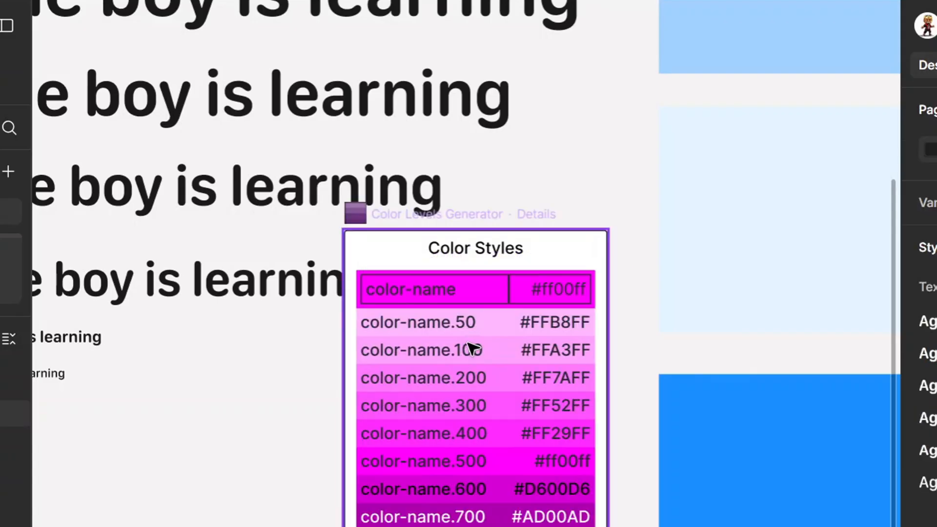
click(522, 350)
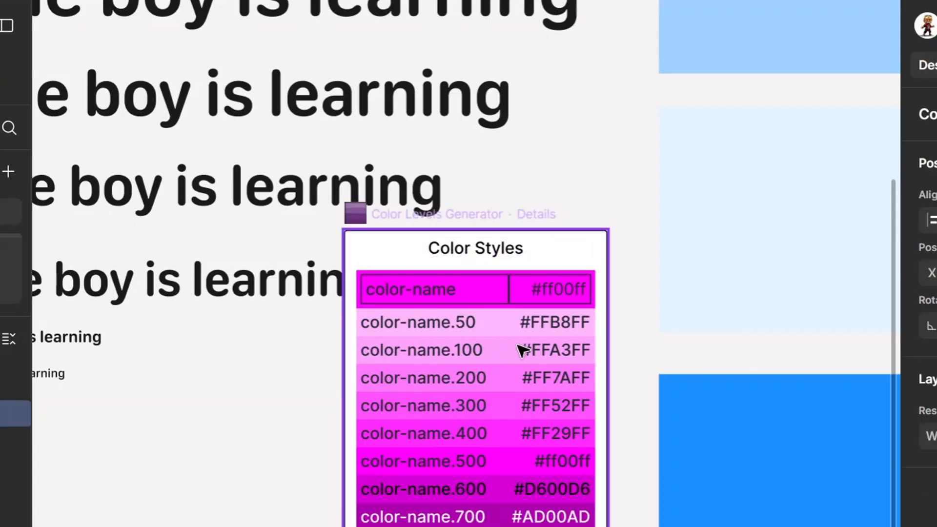
key(Delete)
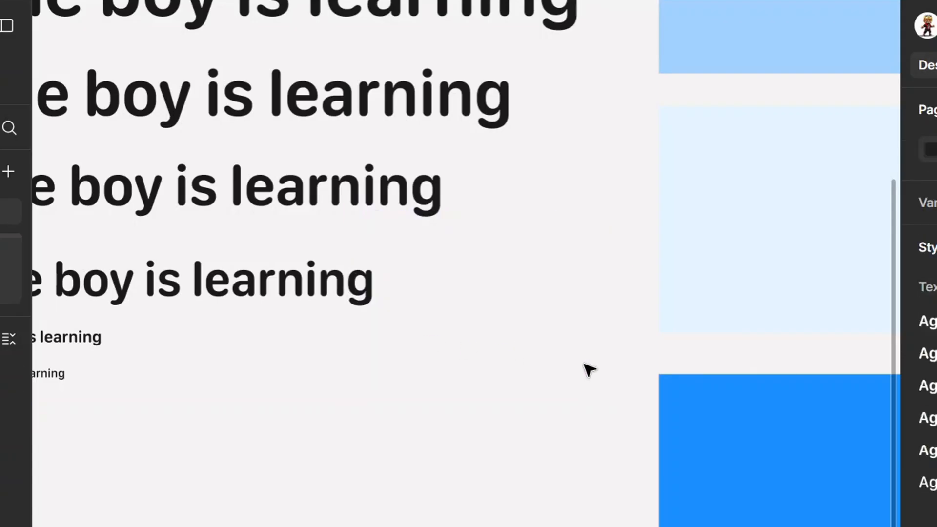
Add a second fill of 000000 at 20% opacity over the uppermost blue rectangle's A2D2FF fill.
scroll(589, 370, down, 6)
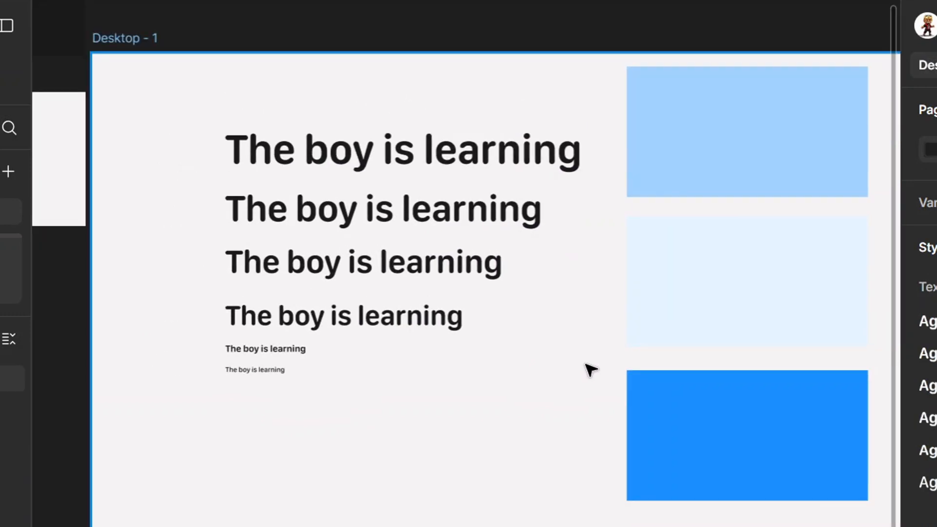
scroll(590, 370, up, 2)
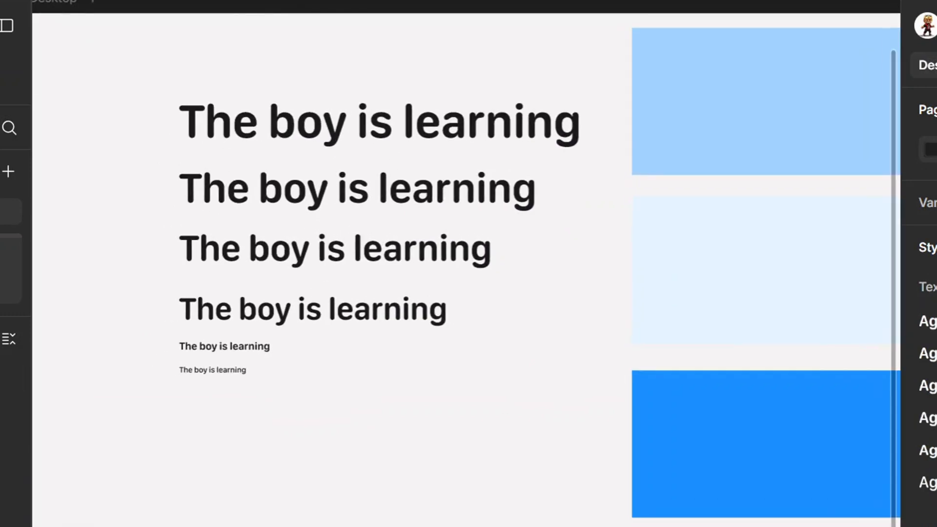
scroll(626, 424, right, 3)
click(742, 130)
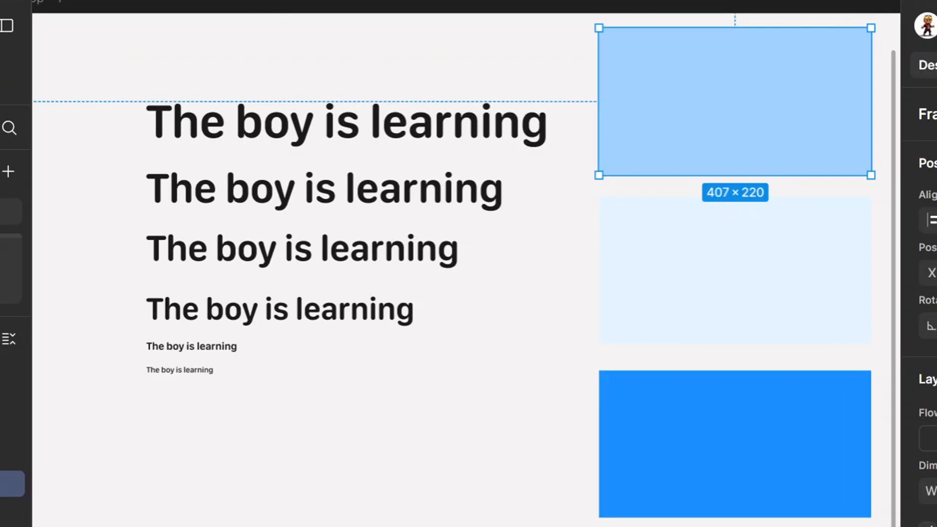
scroll(900, 342, down, 3)
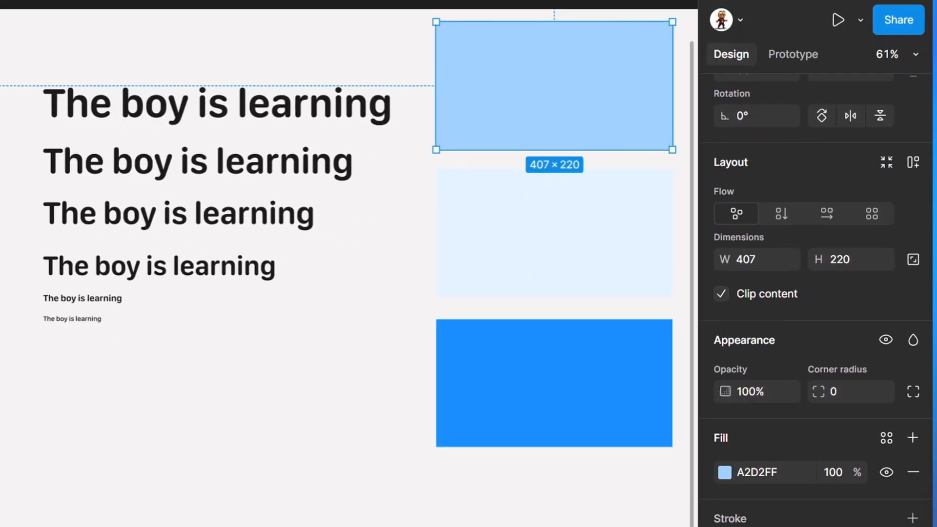
click(898, 433)
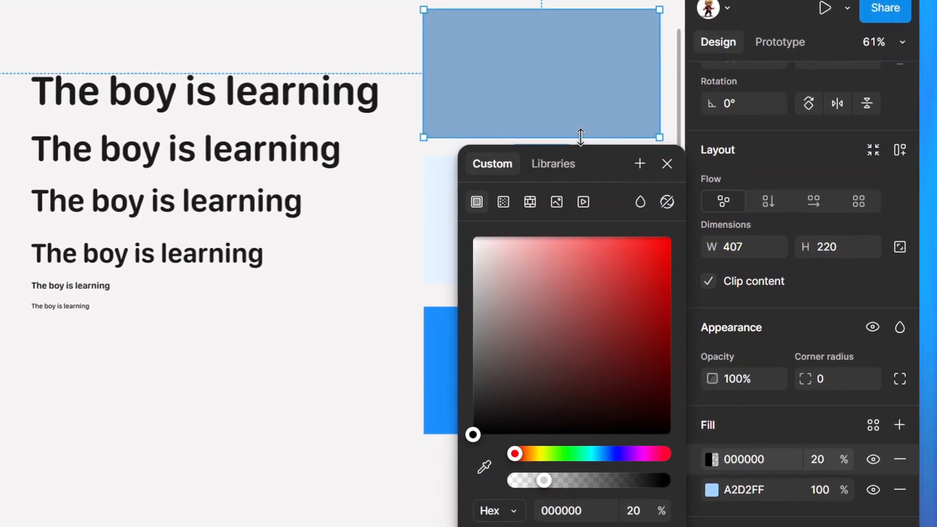
click(667, 162)
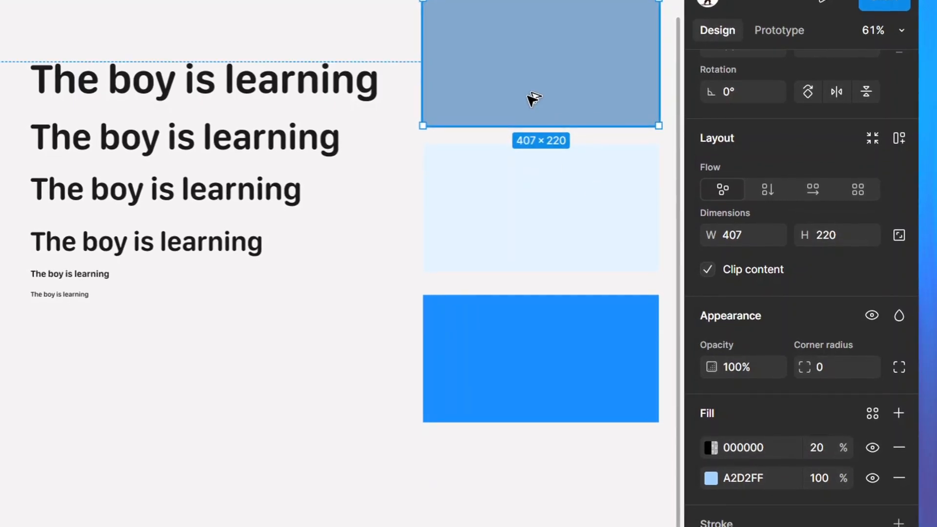
Duplicate the darkened rectangle into the empty area below the text lines and set the copy's black fill opacity to 40%.
drag(527, 93, 281, 413)
mouse_move(283, 439)
mouse_down()
mouse_move(168, 446)
mouse_move(270, 437)
mouse_up()
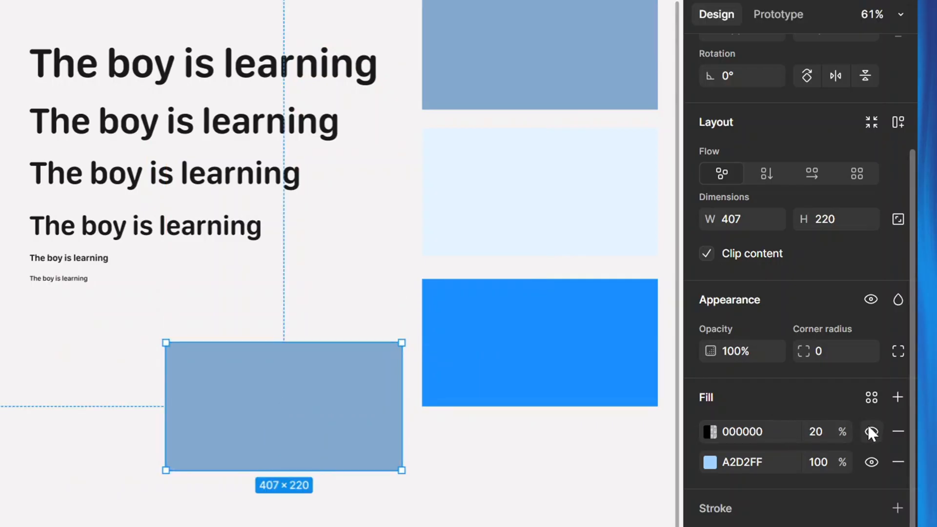
click(816, 431)
text(40)
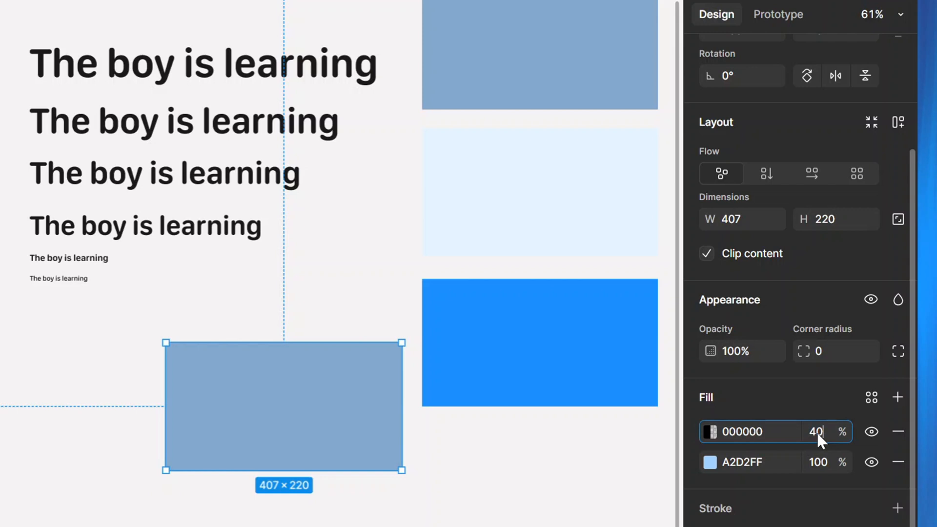
key(Return)
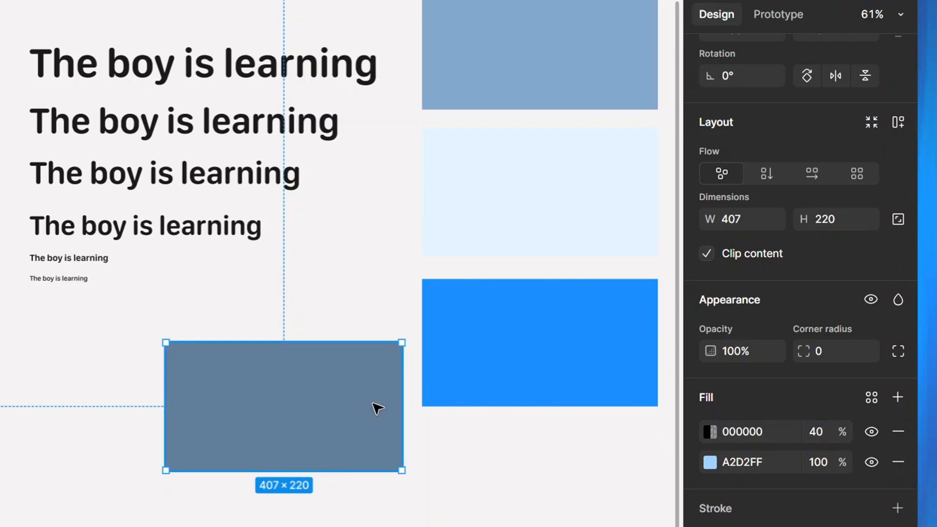
Change the duplicate rectangle's overlay fill color to white, FFFFFF.
click(743, 431)
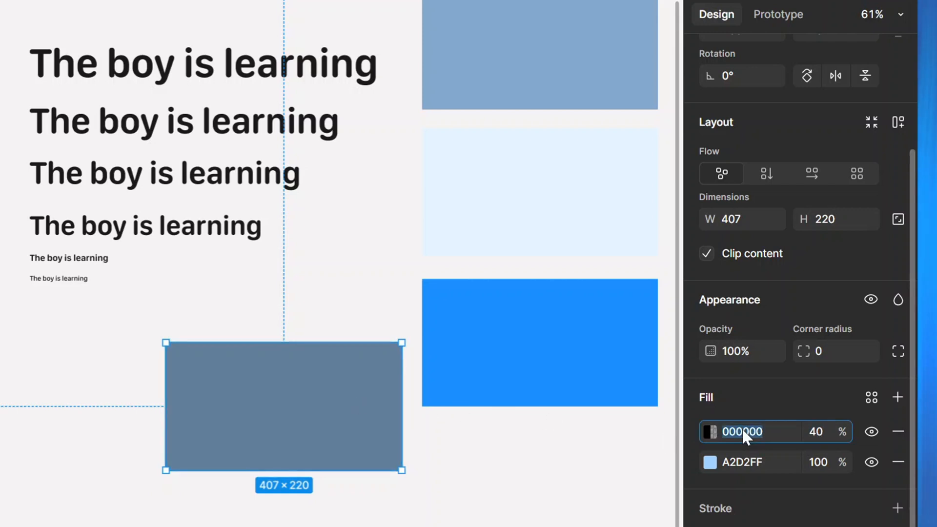
click(711, 431)
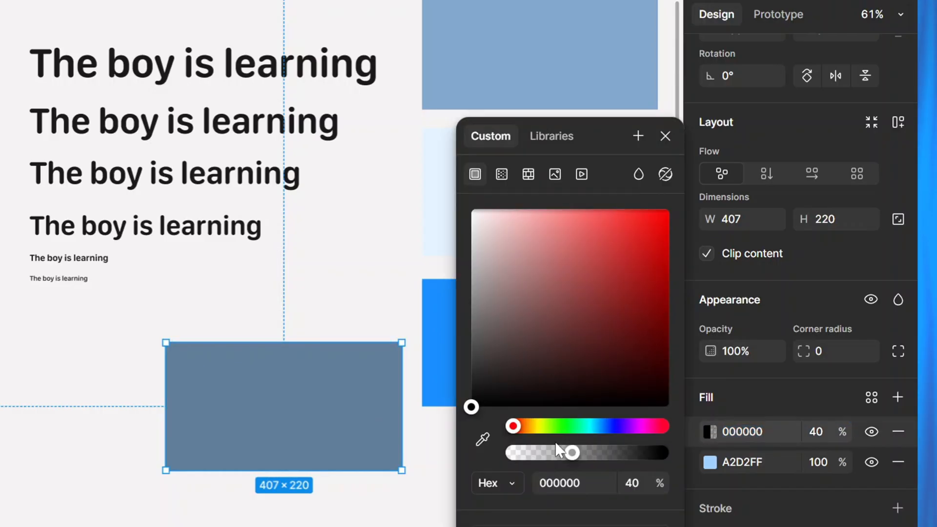
drag(476, 225, 475, 199)
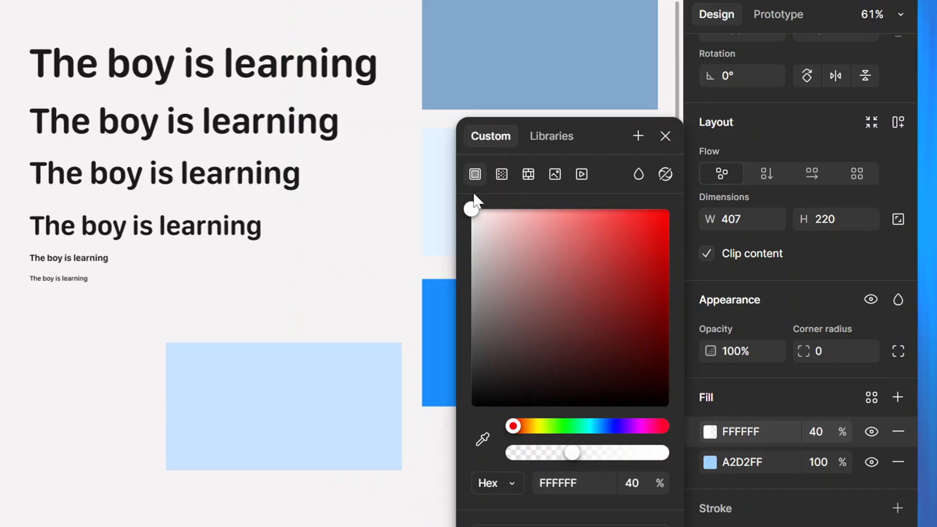
Try the duplicate rectangle's white overlay fill at 20%, 40%, 64% and 80% opacity.
click(666, 137)
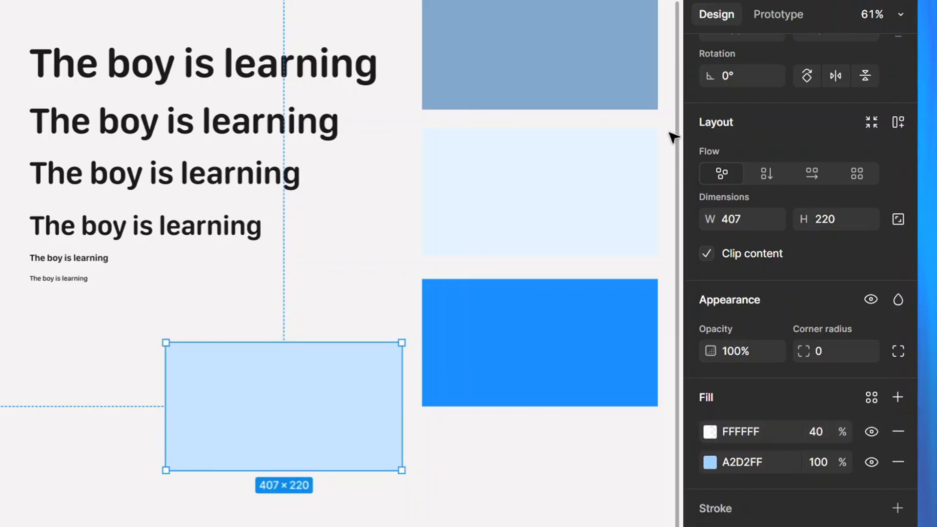
click(817, 439)
text(20)
key(Return)
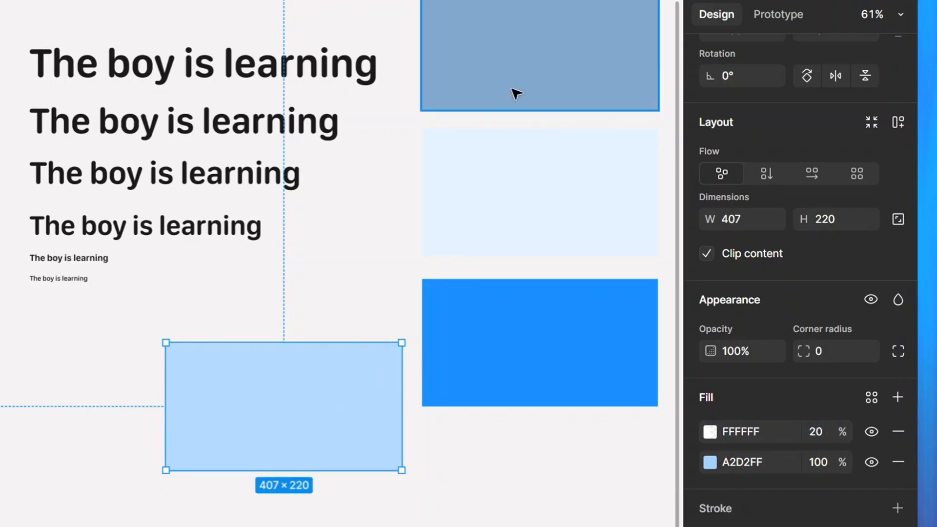
click(817, 430)
text(40)
key(Return)
click(823, 433)
text(64)
key(Return)
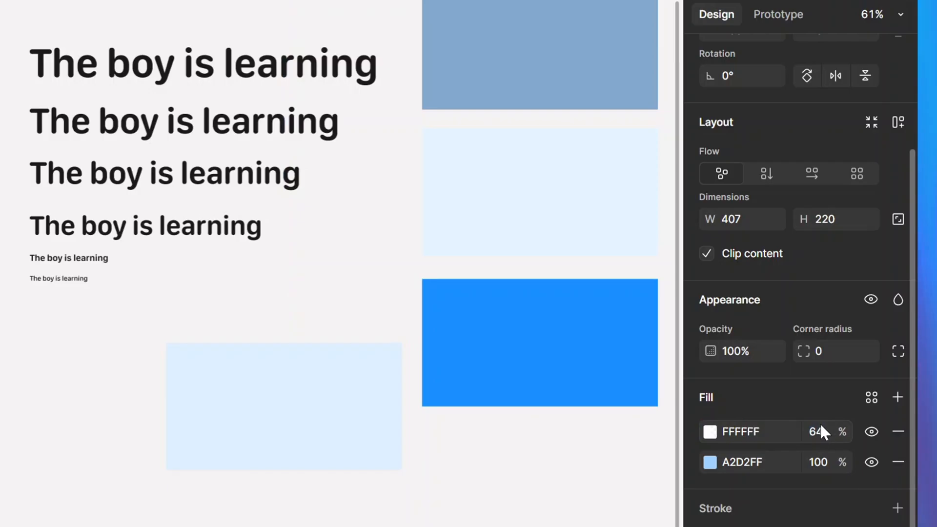
click(820, 426)
text(80)
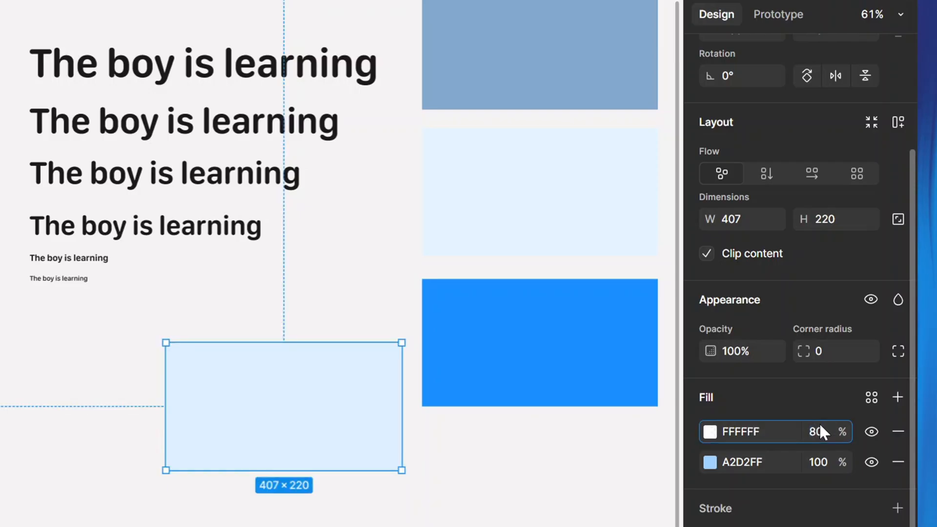
key(Return)
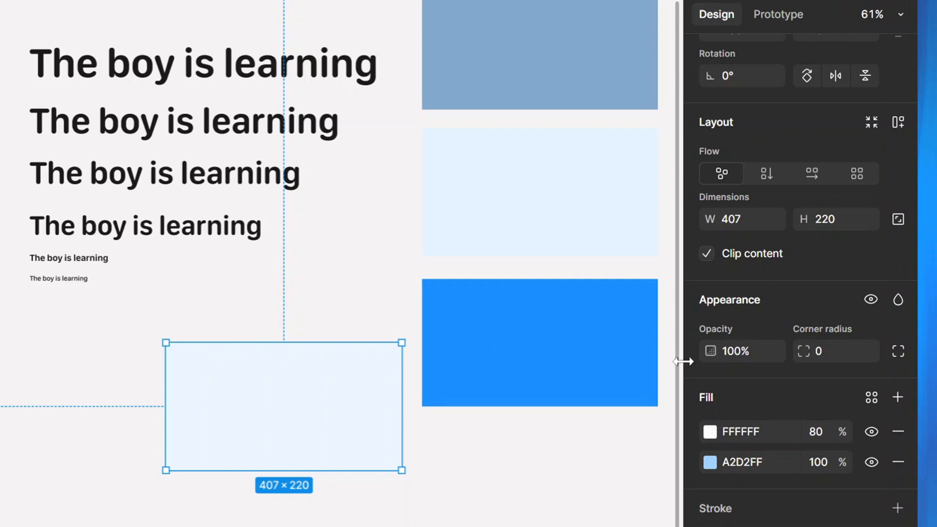
Change the duplicate rectangle's overlay fill to black, 000000, and set its opacity to 24%.
click(711, 433)
drag(478, 387, 464, 434)
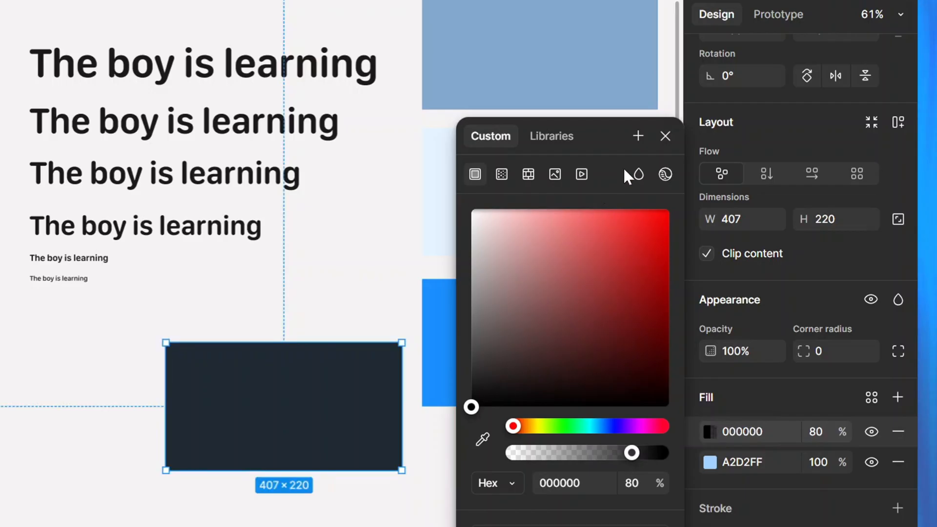
click(665, 137)
click(819, 433)
text(40)
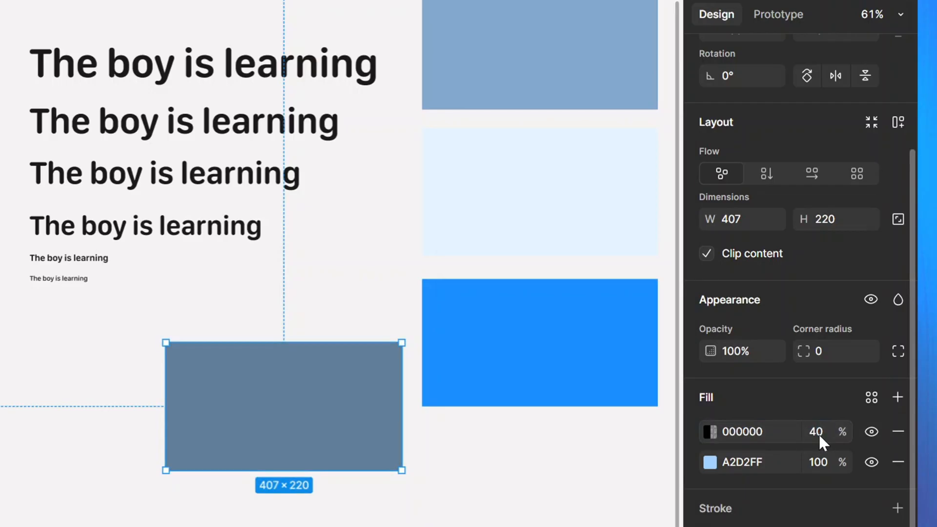
text(24)
key(Return)
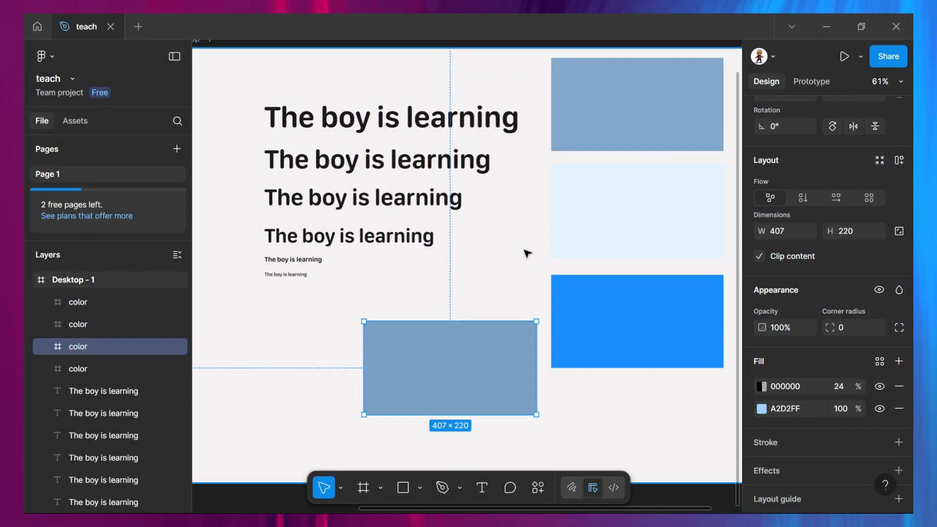
Extend the Desktop - 1 frame downward to a height of about 2198, keeping its width.
scroll(527, 253, down, 3)
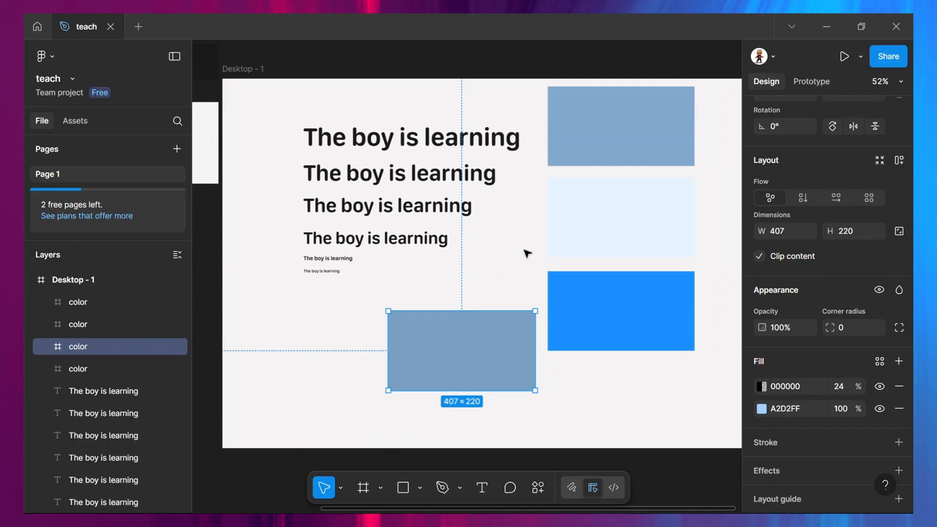
scroll(527, 254, down, 1)
scroll(527, 254, right, 1)
scroll(527, 253, down, 1)
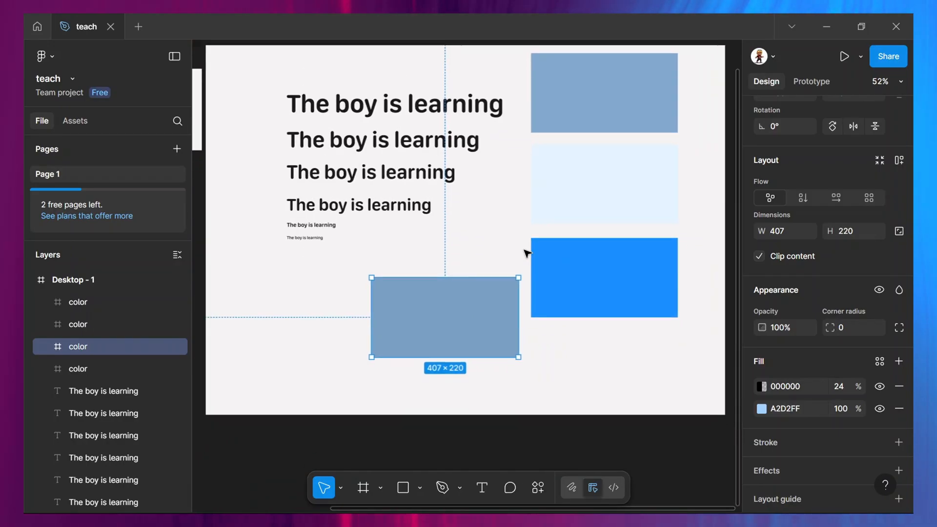
scroll(527, 254, down, 2)
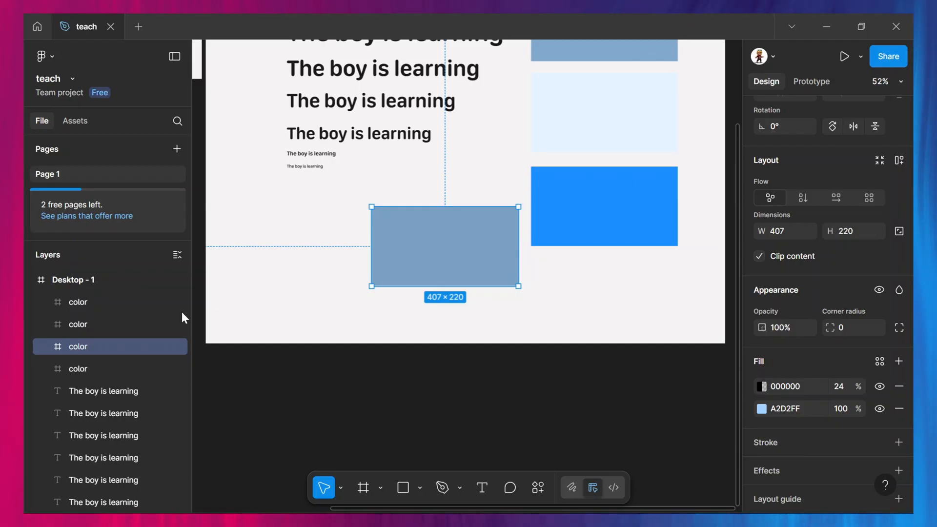
click(139, 282)
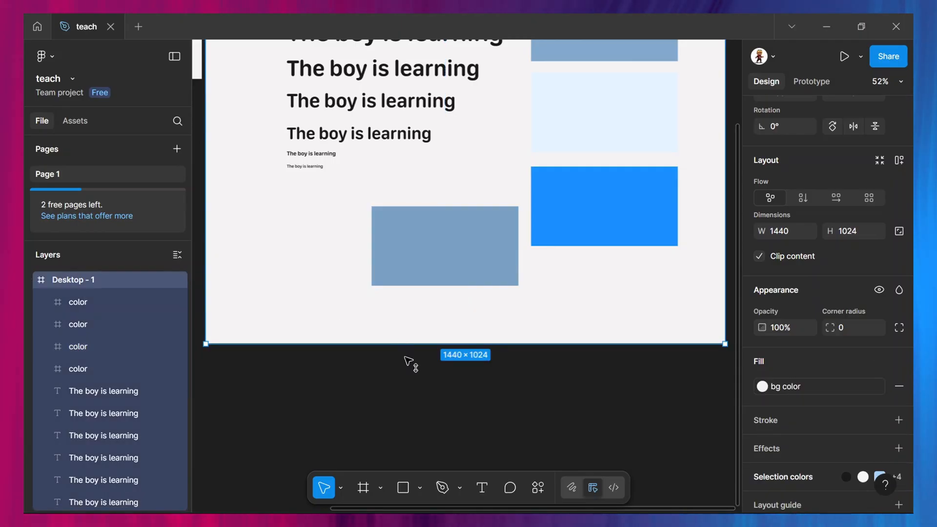
scroll(403, 341, up, 5)
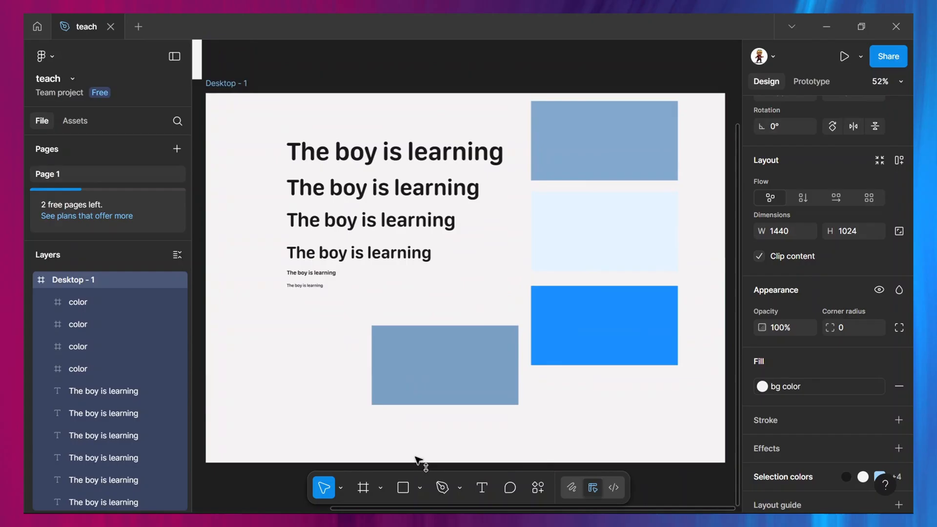
scroll(421, 456, down, 5)
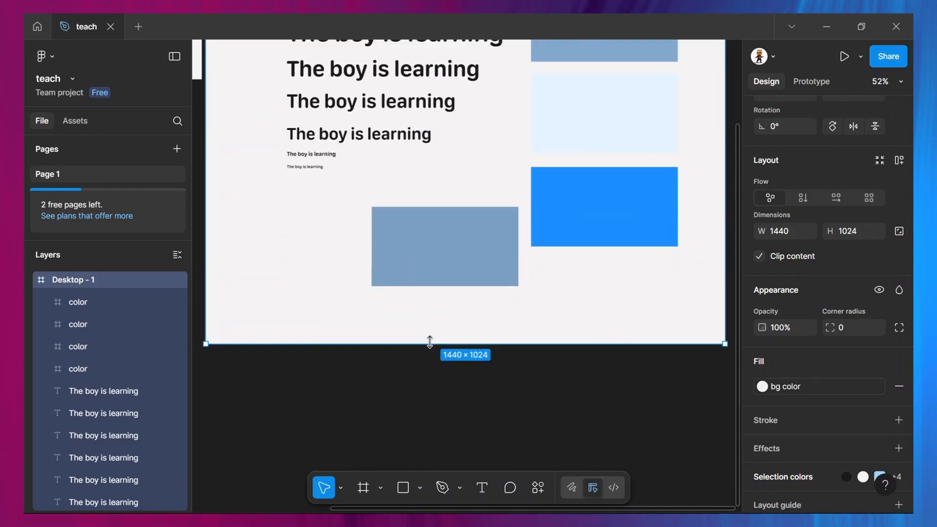
drag(430, 341, 431, 462)
scroll(446, 368, down, 13)
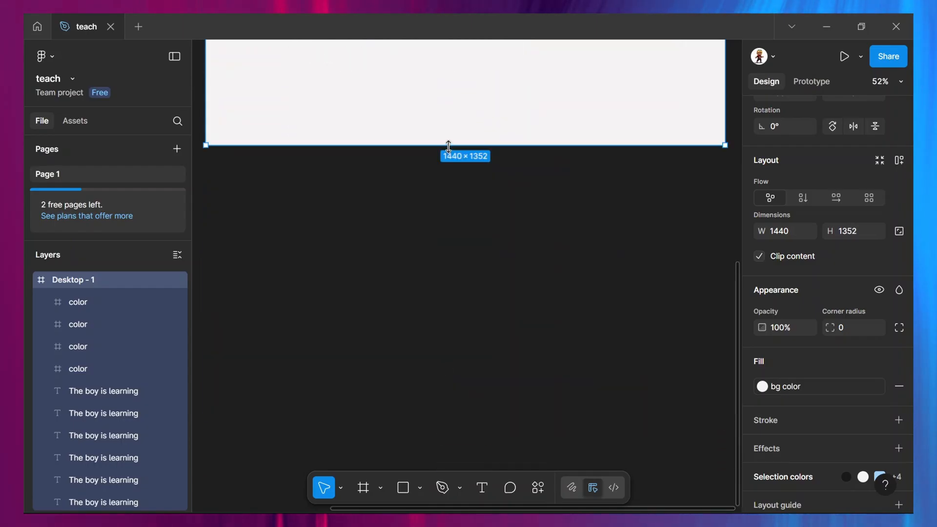
drag(446, 146, 467, 452)
scroll(467, 452, up, 6)
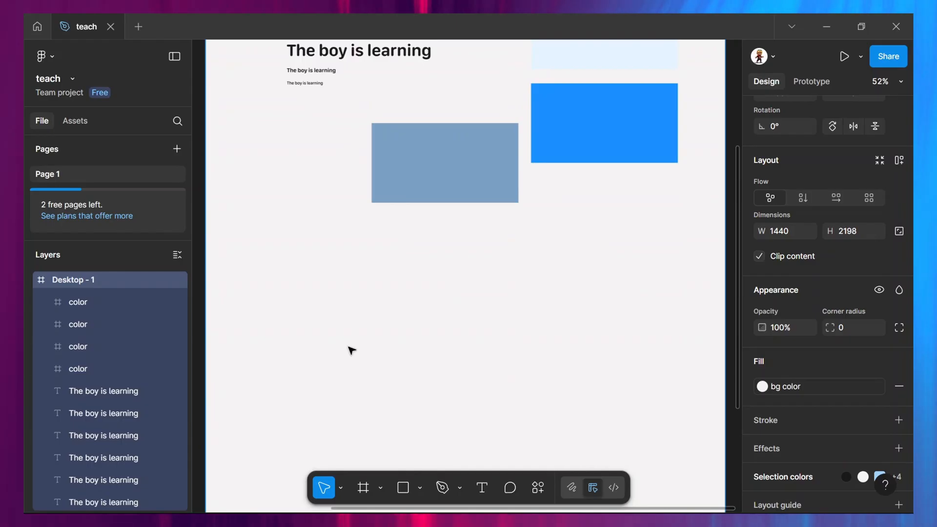
scroll(351, 351, up, 1)
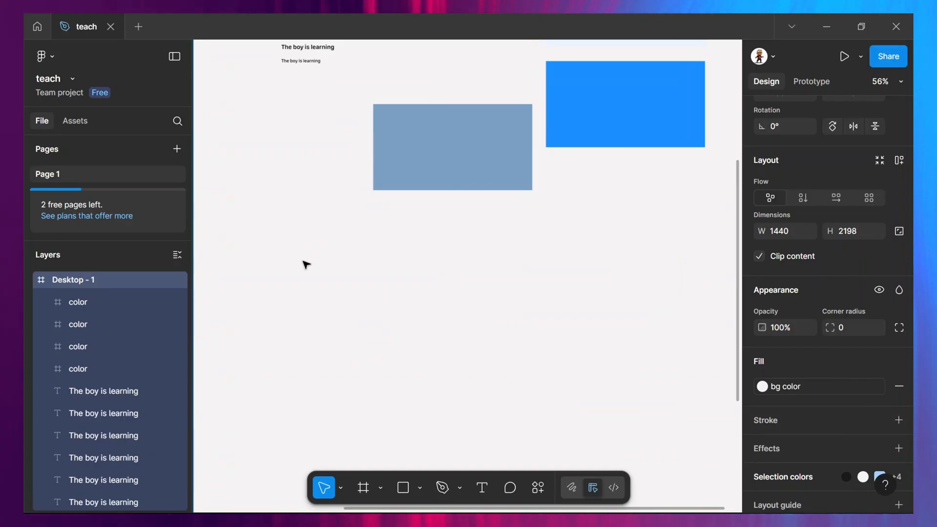
scroll(306, 264, up, 5)
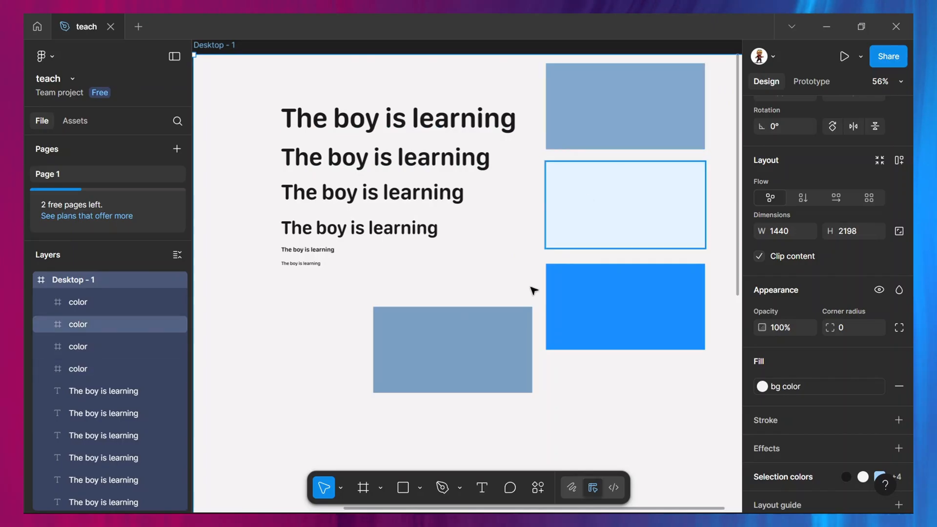
scroll(510, 331, down, 1)
scroll(537, 161, up, 3)
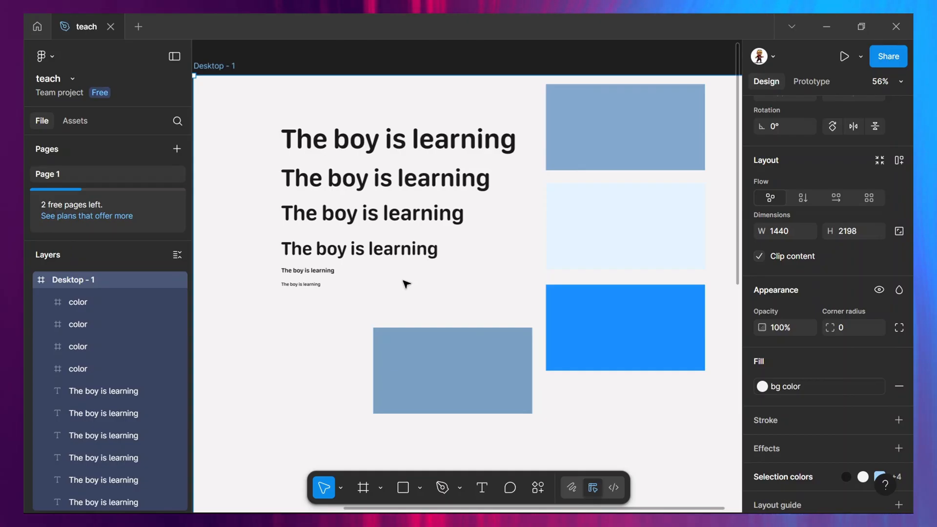
Add the text "Primary button" in the empty area of the frame below the color rectangles.
scroll(407, 285, down, 8)
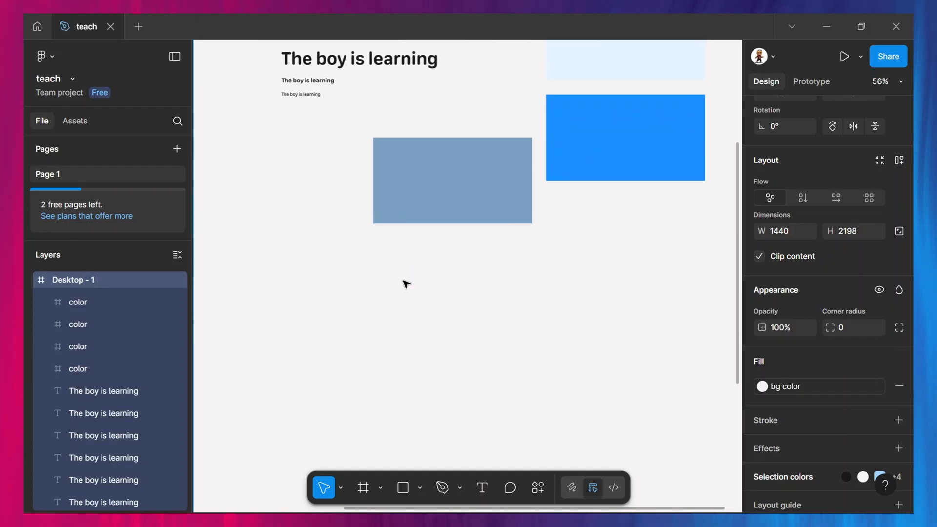
scroll(407, 284, down, 1)
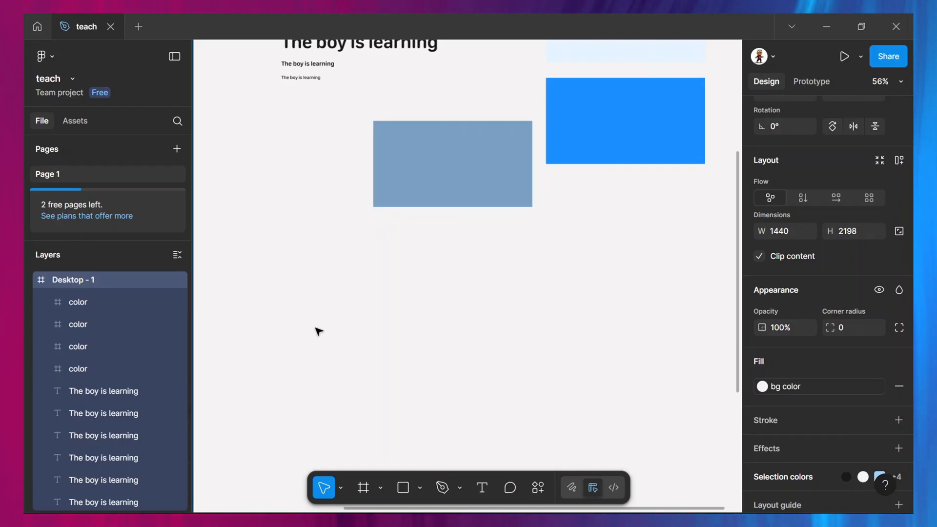
key(t)
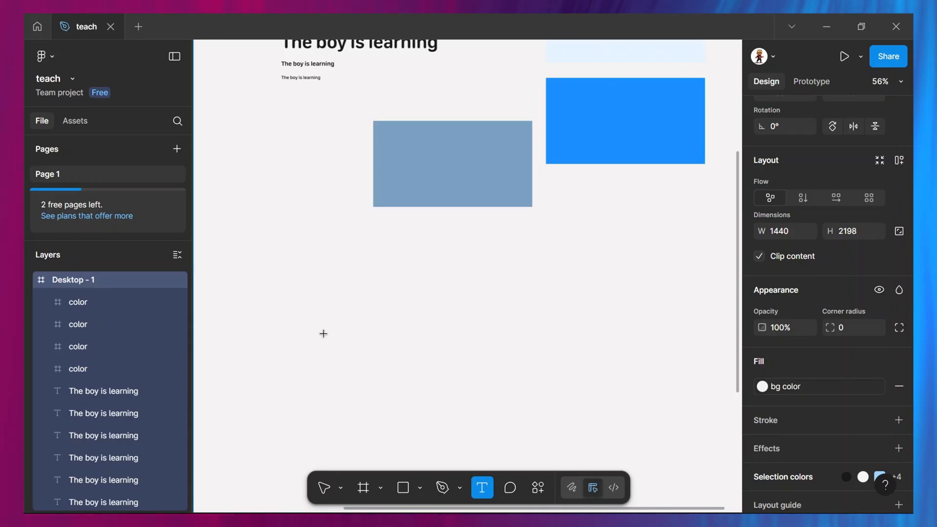
click(324, 333)
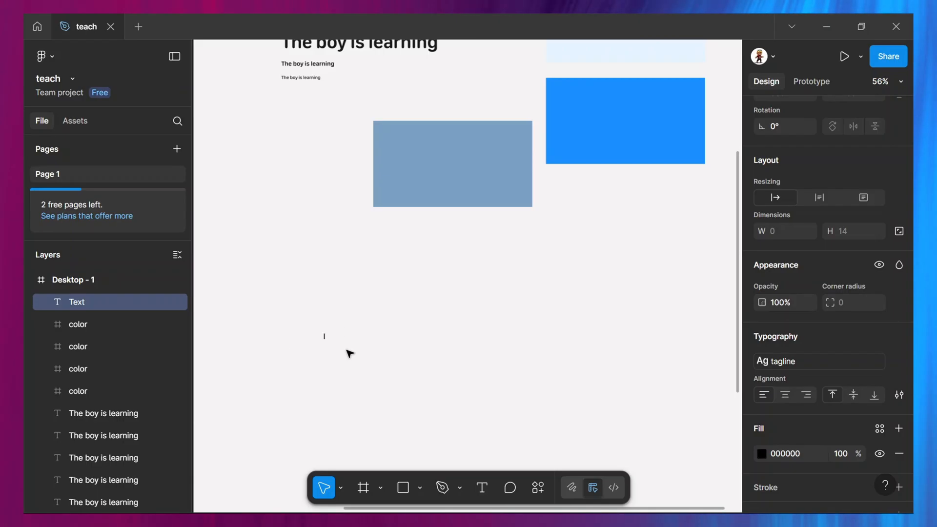
text(Bu)
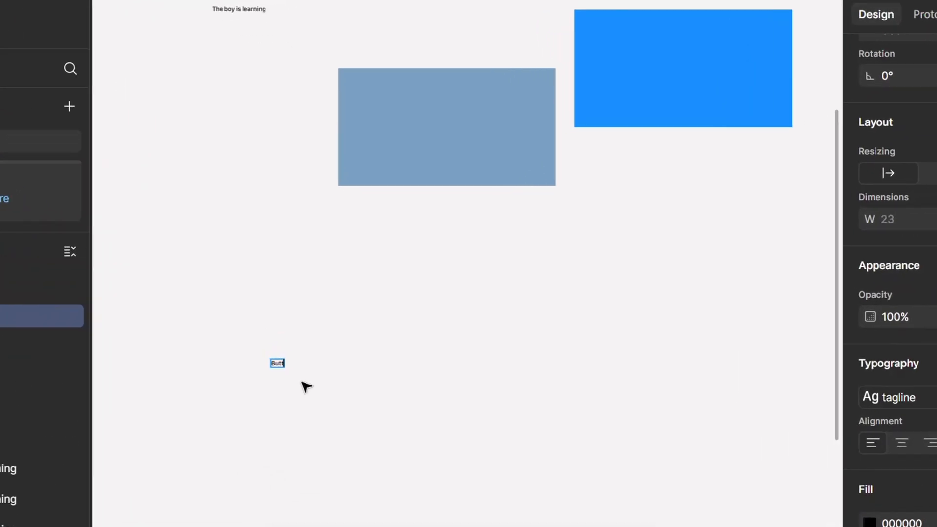
text(tt)
key(BackSpace)
key(BackSpace)
key(BackSpace)
key(BackSpace)
key(BackSpace)
text(Primar)
key(Escape)
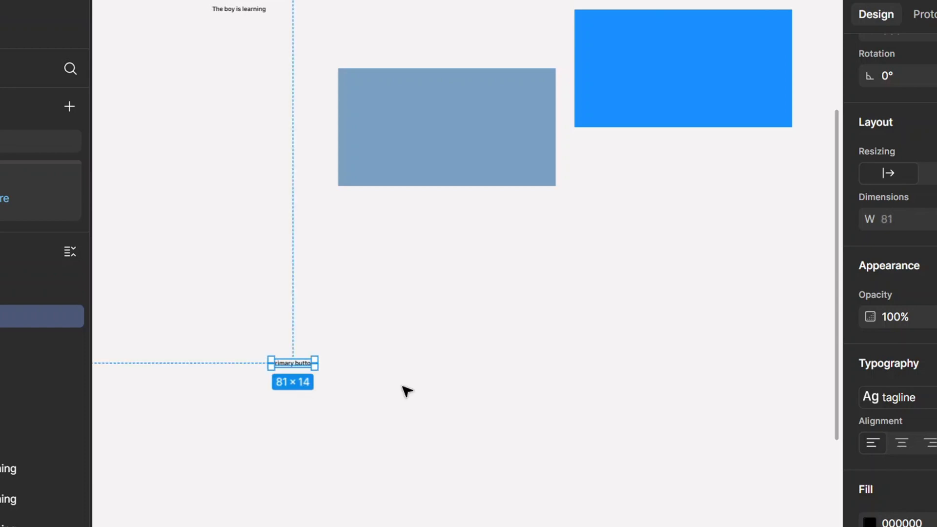
Apply the b1 text style and the txt color/1 fill style to the "Primary button" text.
click(868, 399)
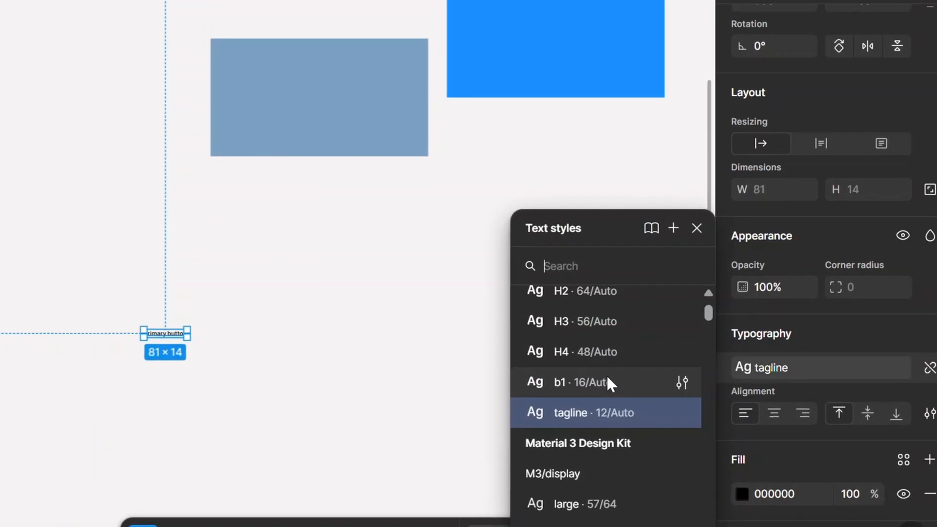
click(587, 386)
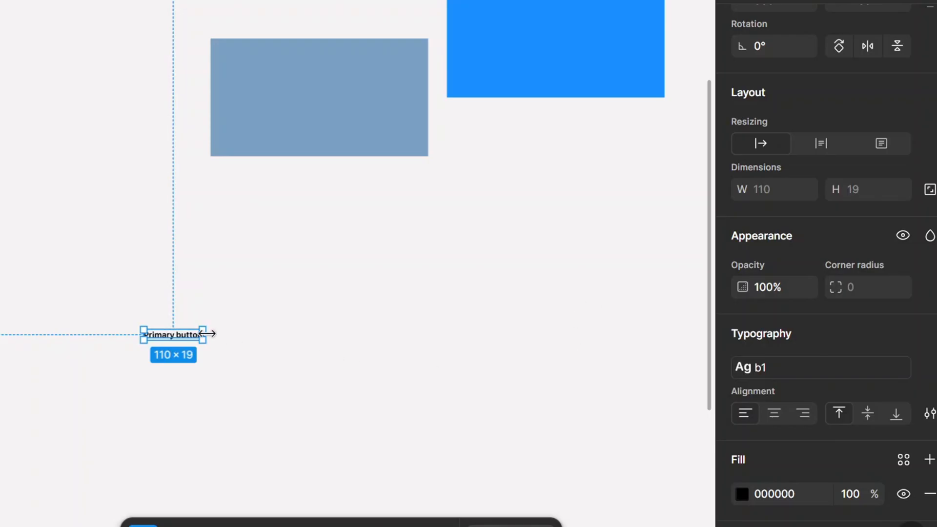
scroll(121, 339, up, 5)
scroll(122, 341, up, 3)
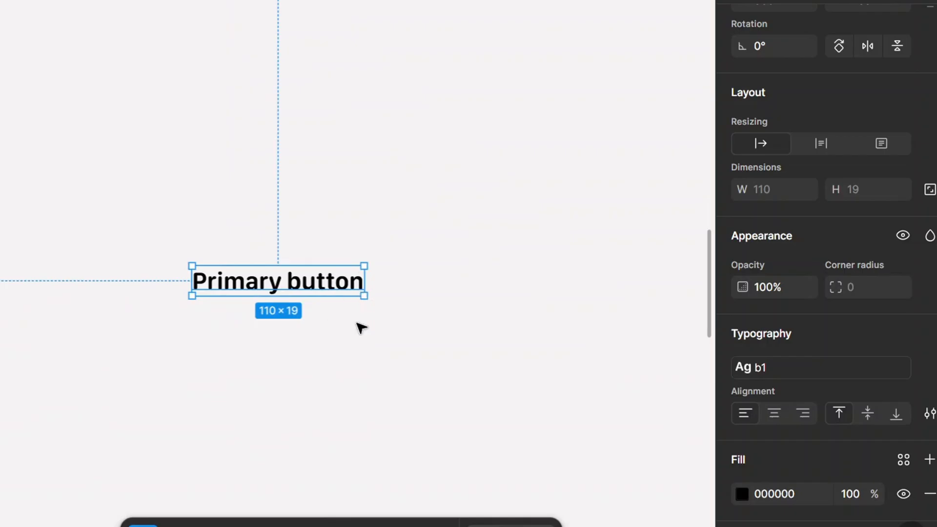
click(901, 457)
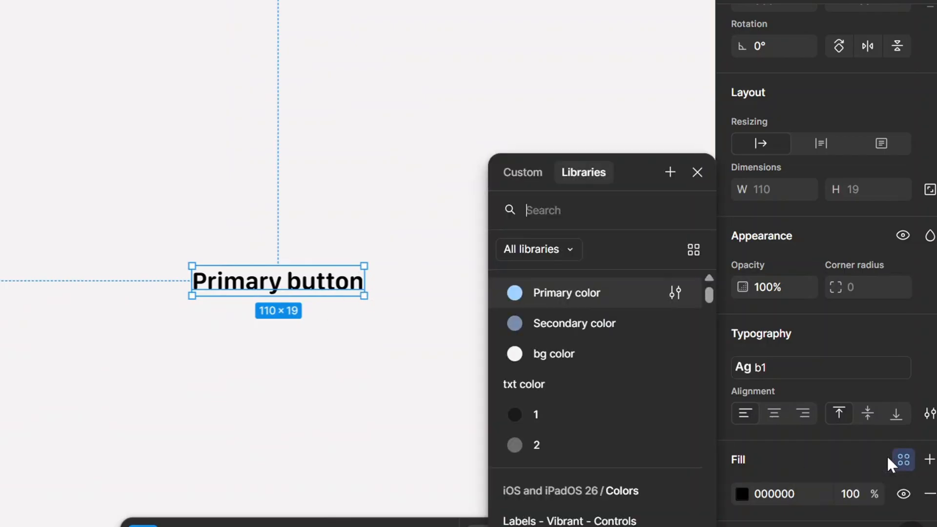
click(581, 415)
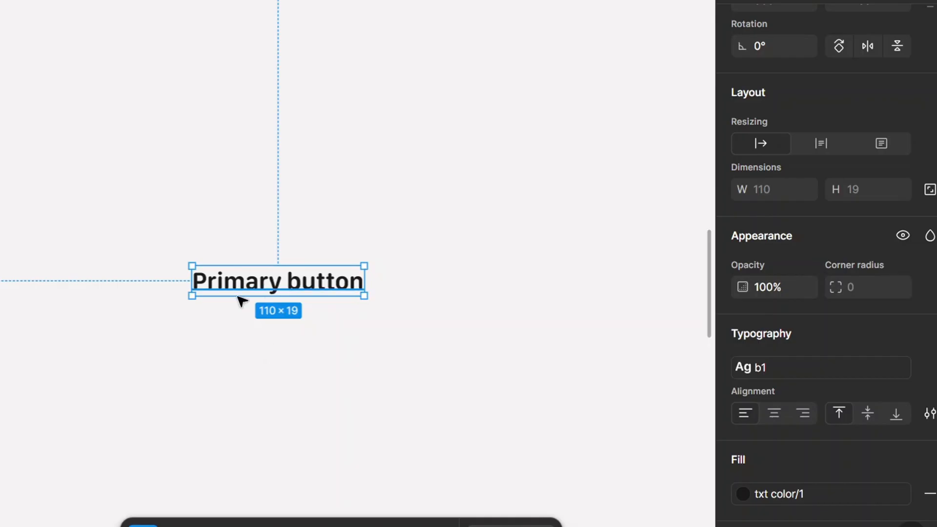
Wrap the "Primary button" text in an auto layout frame and rename the frame layer as "primary button".
key(shift+a)
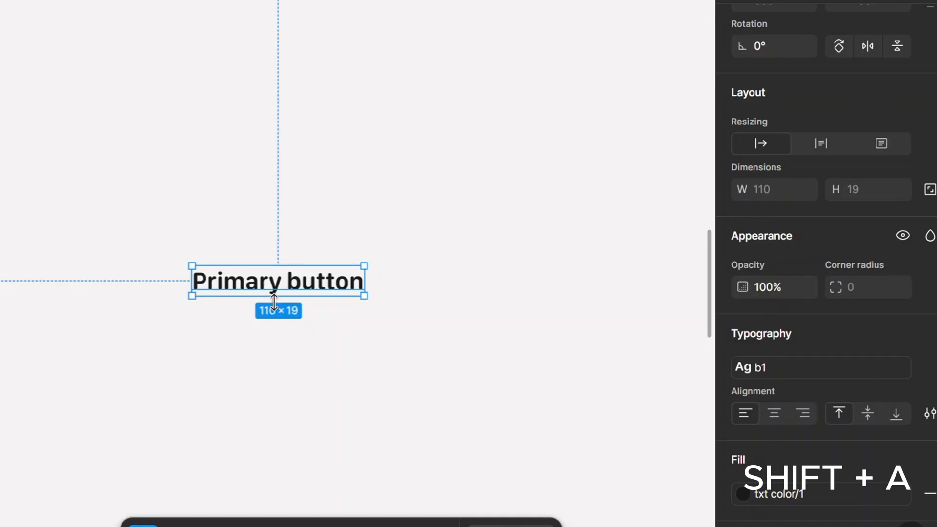
key(shift+a)
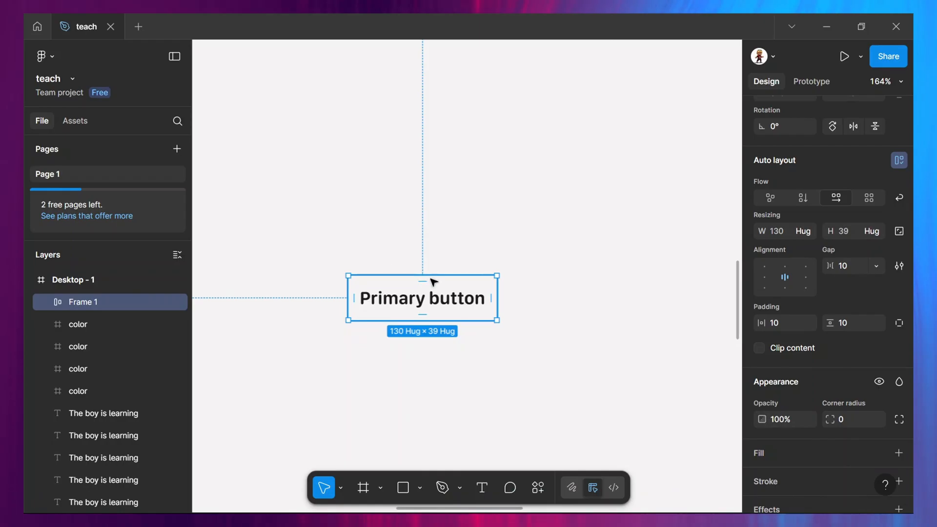
double_click(81, 302)
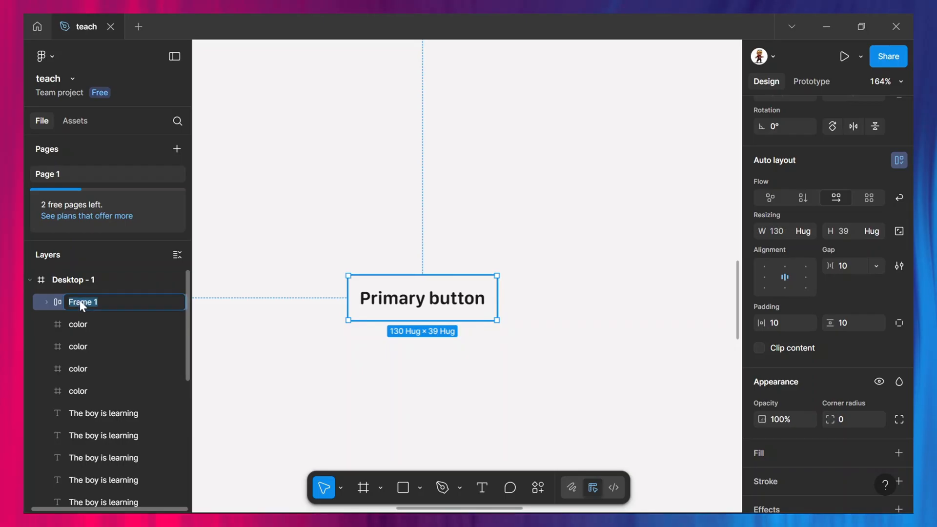
text(pri)
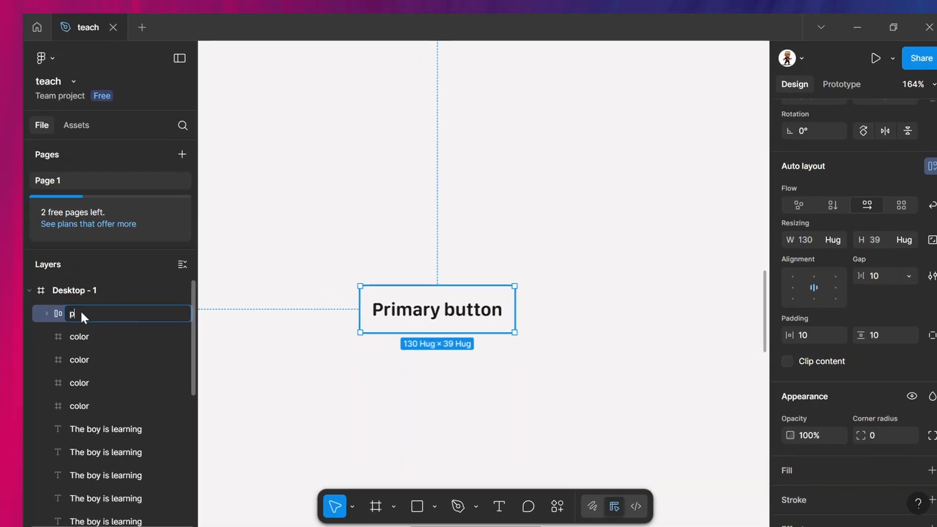
text(mary)
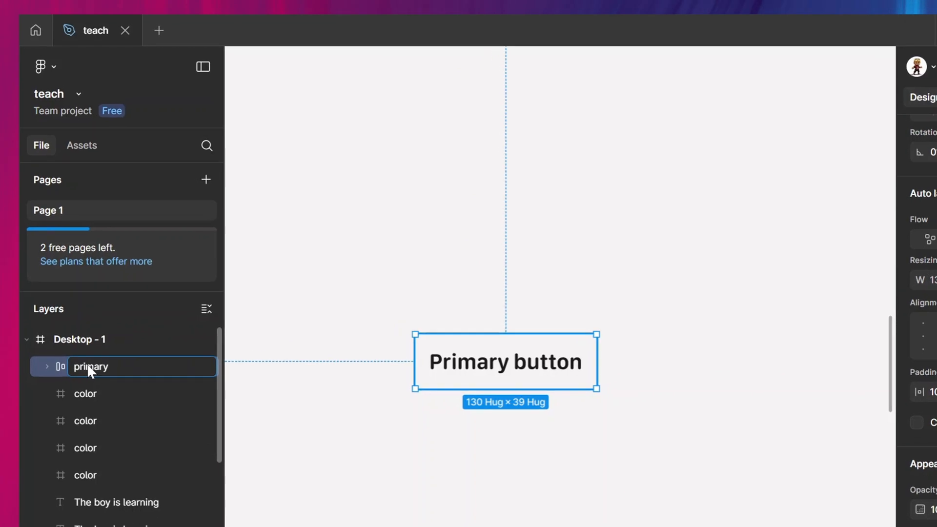
text( buttt)
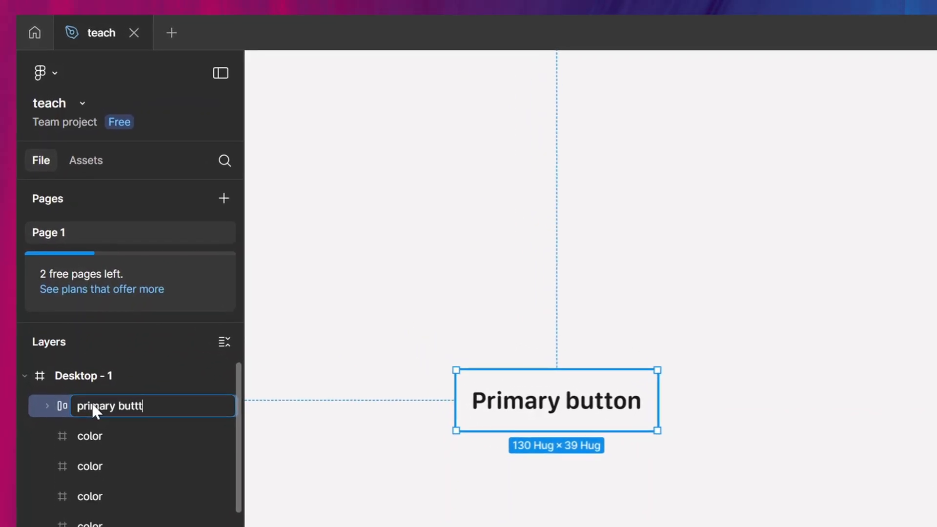
key(BackSpace)
text(on)
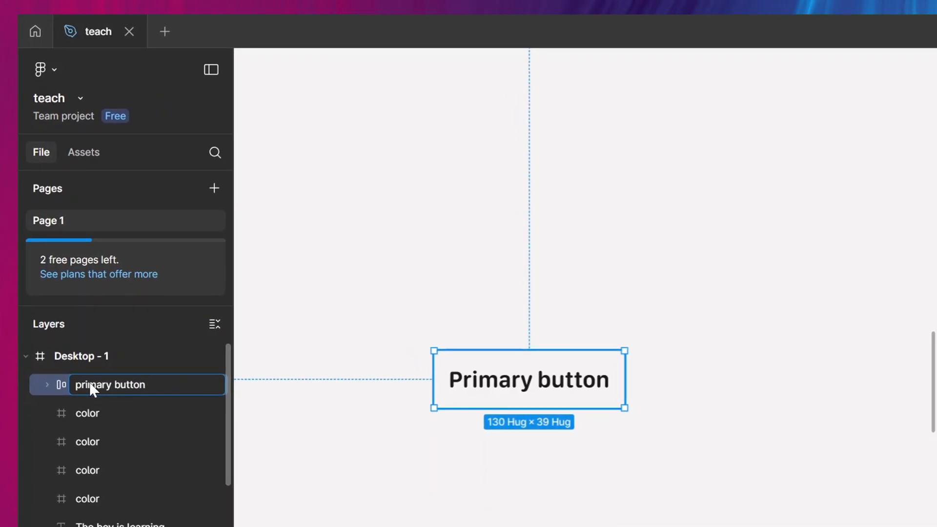
key(Return)
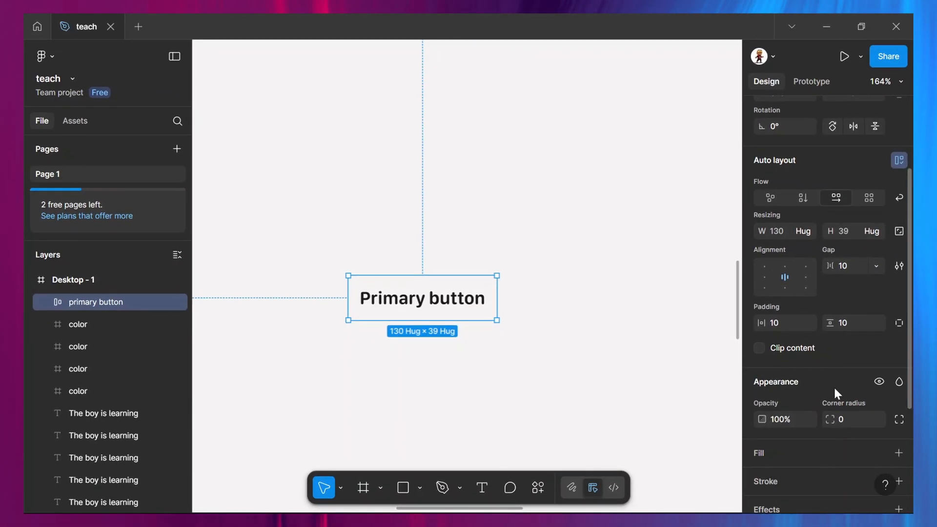
Apply the Primary color fill style to the primary button frame.
scroll(885, 361, down, 5)
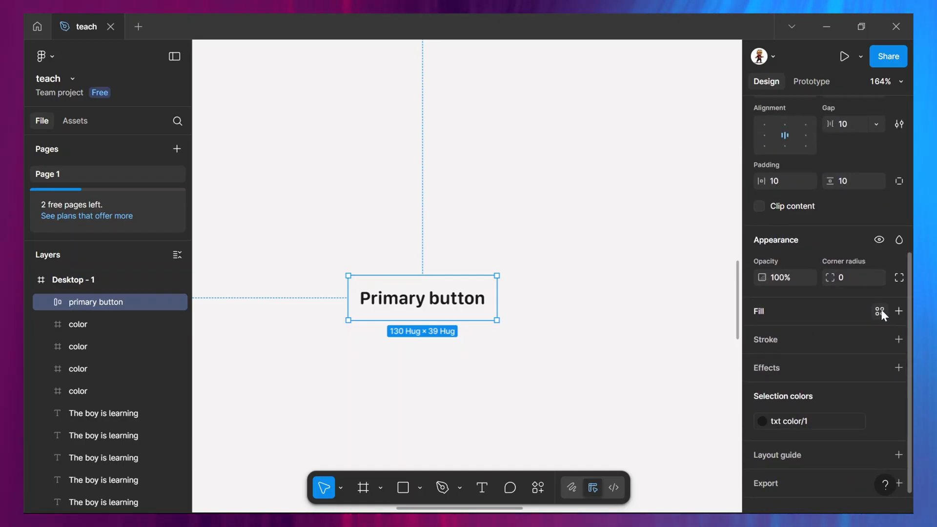
click(880, 310)
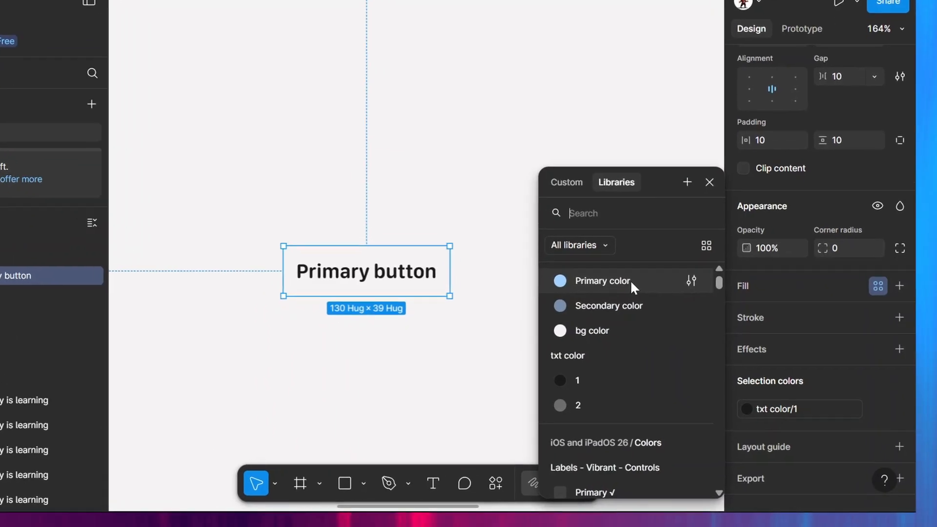
click(635, 285)
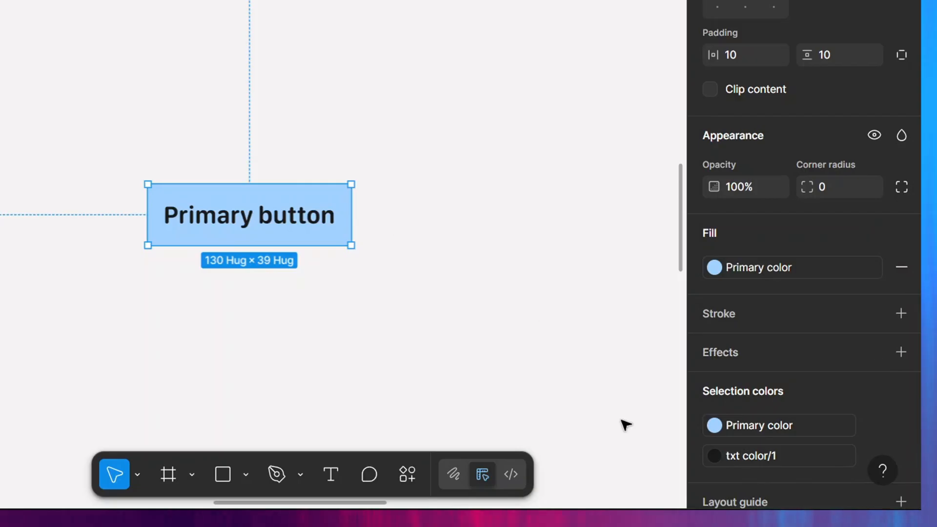
Try the bg color and txt color/2 styles on the button's label, ending with txt color/1.
click(714, 455)
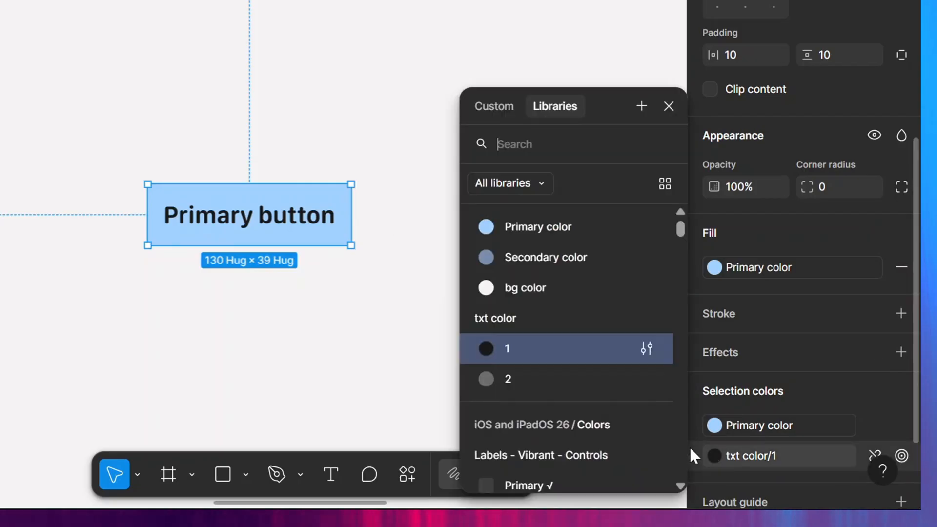
click(535, 288)
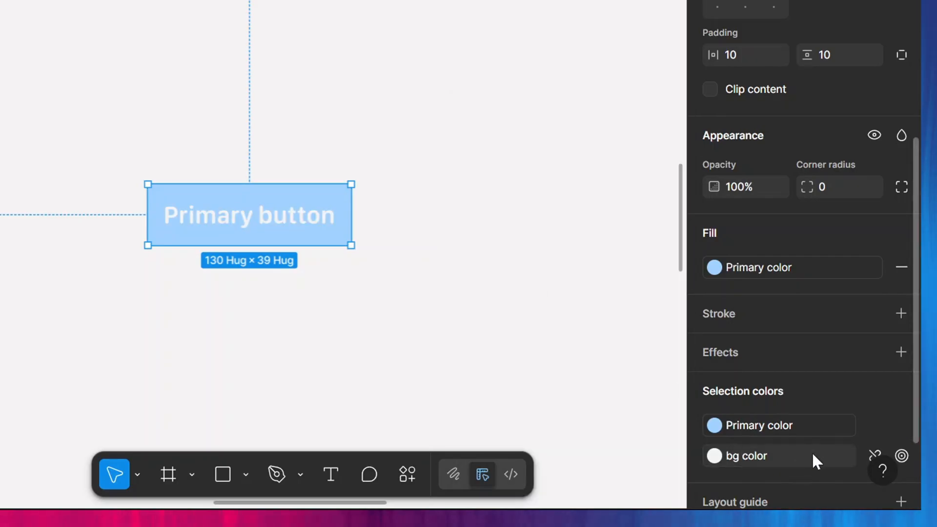
click(721, 458)
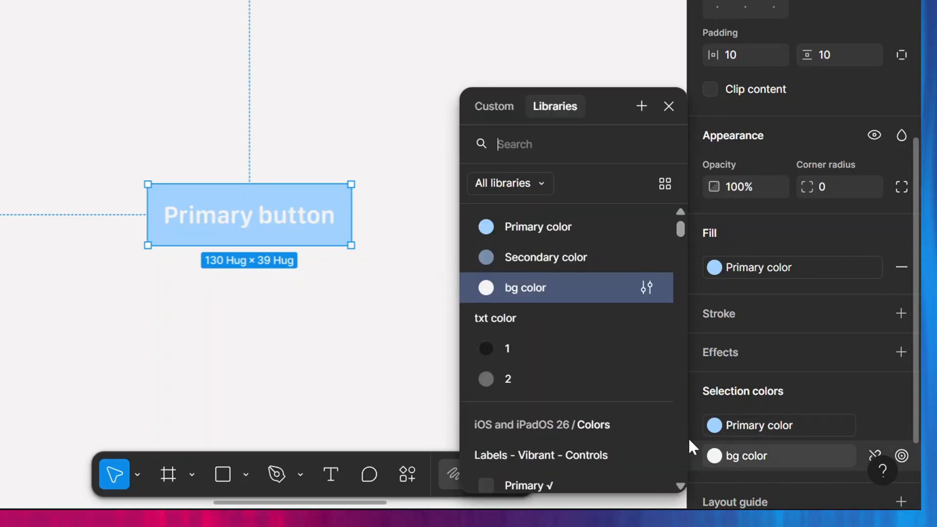
click(546, 380)
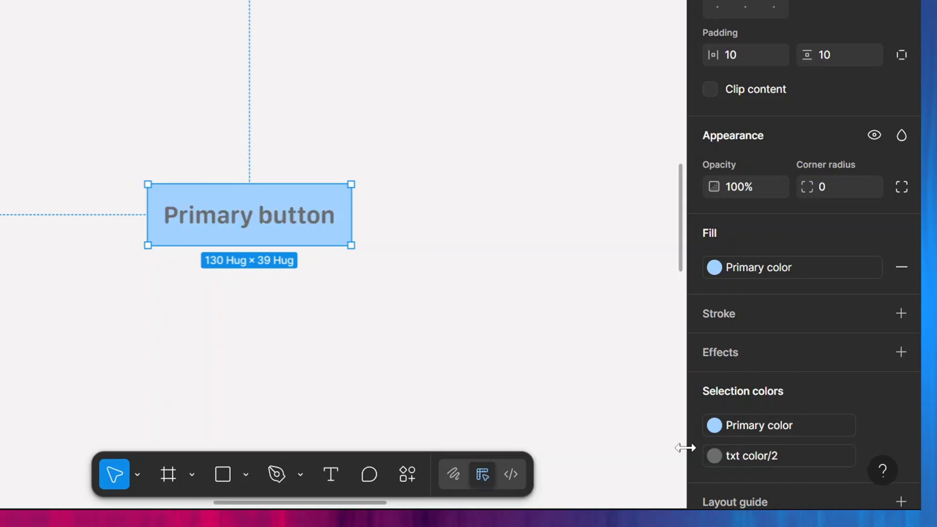
click(719, 459)
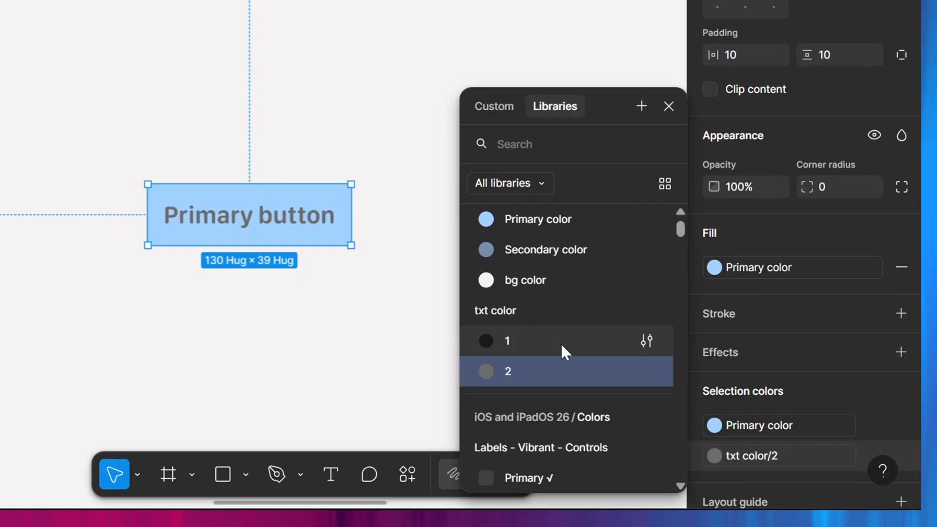
click(561, 343)
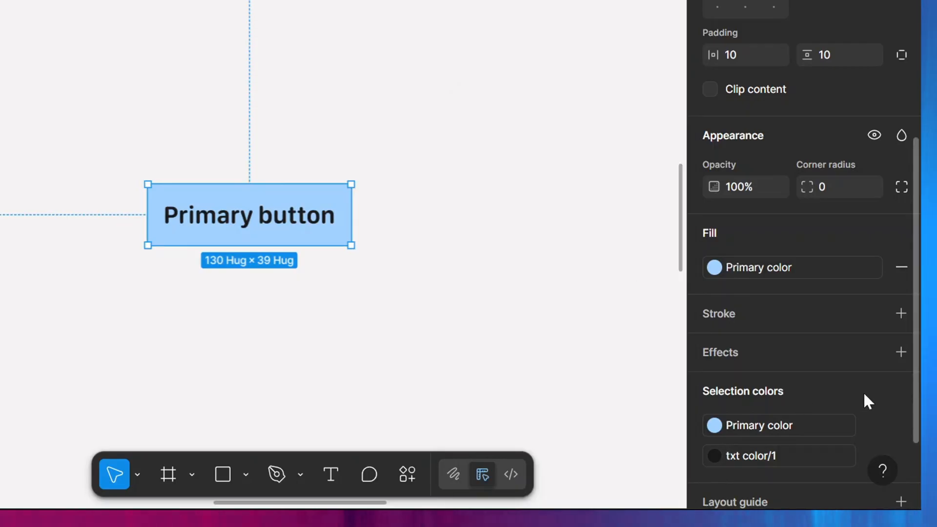
Detach the label's txt color/1 style to view its custom color settings, and restore the style.
scroll(900, 380, down, 3)
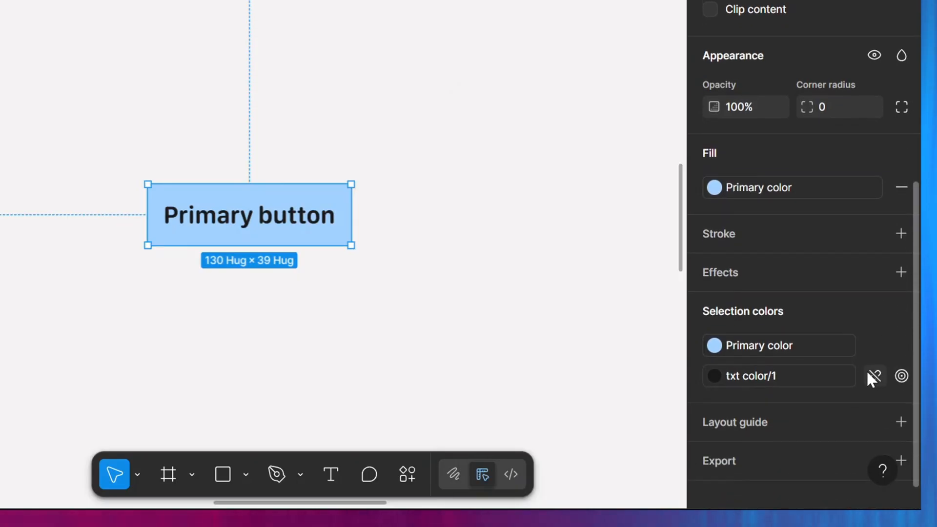
click(868, 372)
click(713, 377)
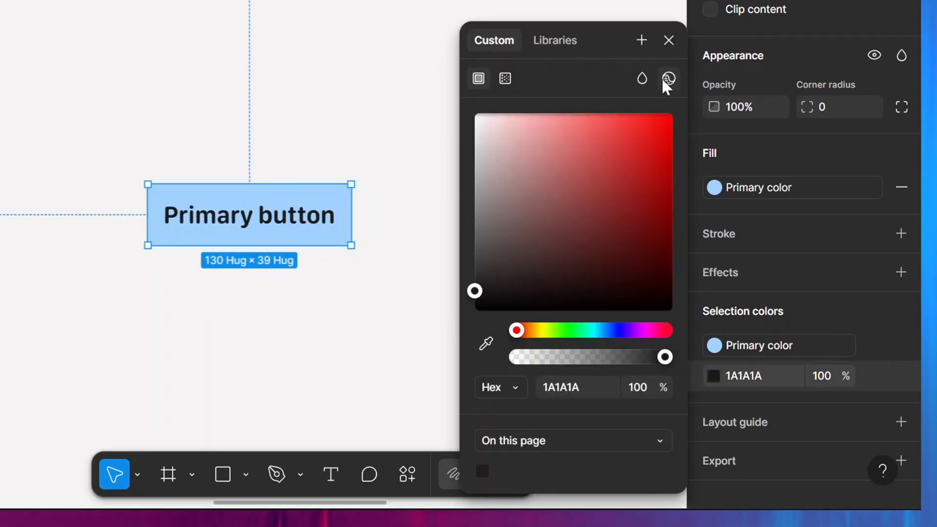
click(665, 41)
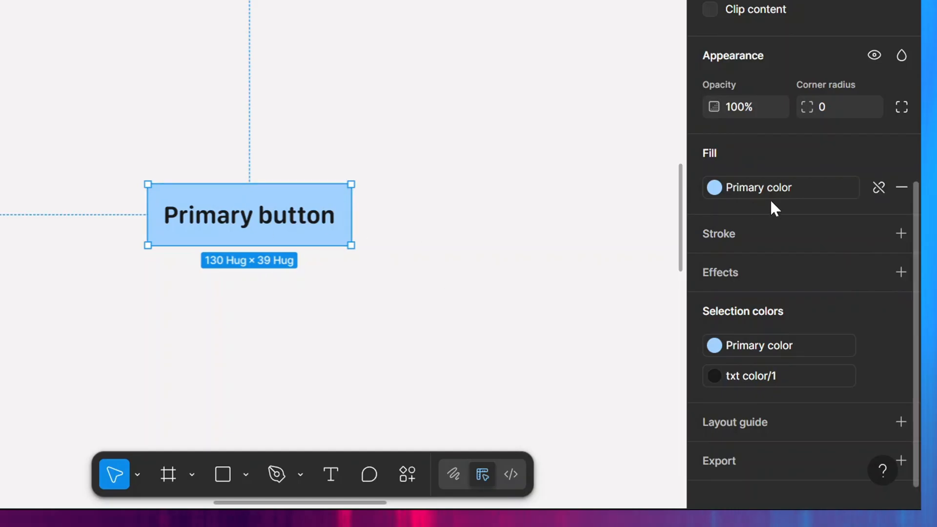
scroll(885, 129, down, 1)
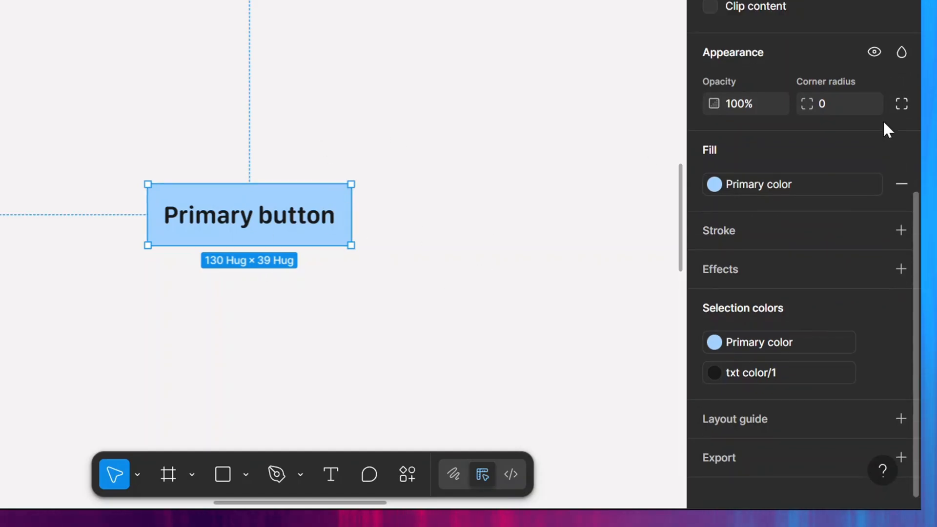
scroll(884, 130, up, 5)
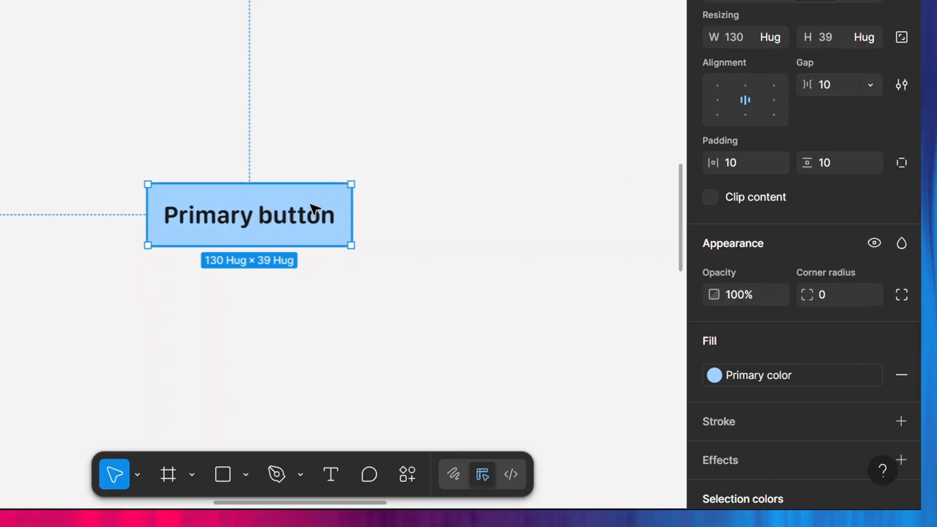
Run the Iconify plugin with the primary button frame selected and search its icons for "add".
mouse_move(338, 219)
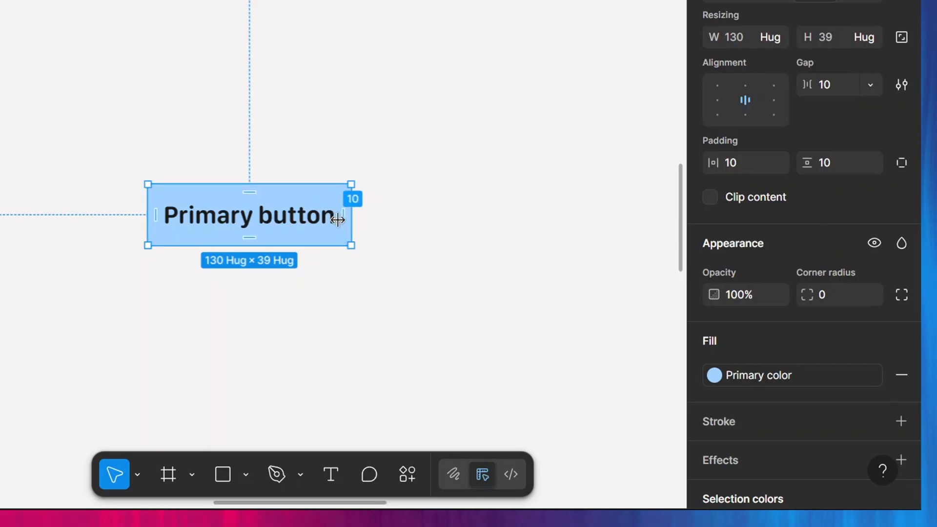
right_click(302, 217)
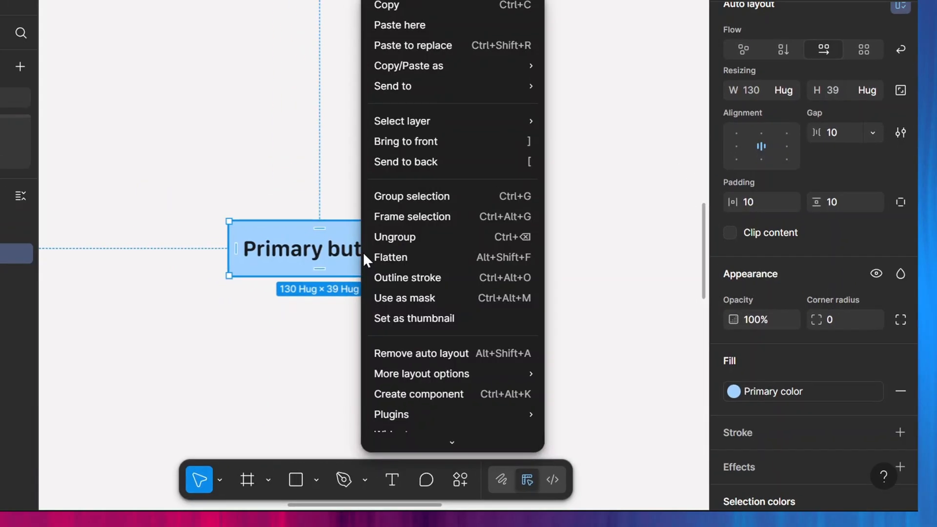
mouse_move(476, 418)
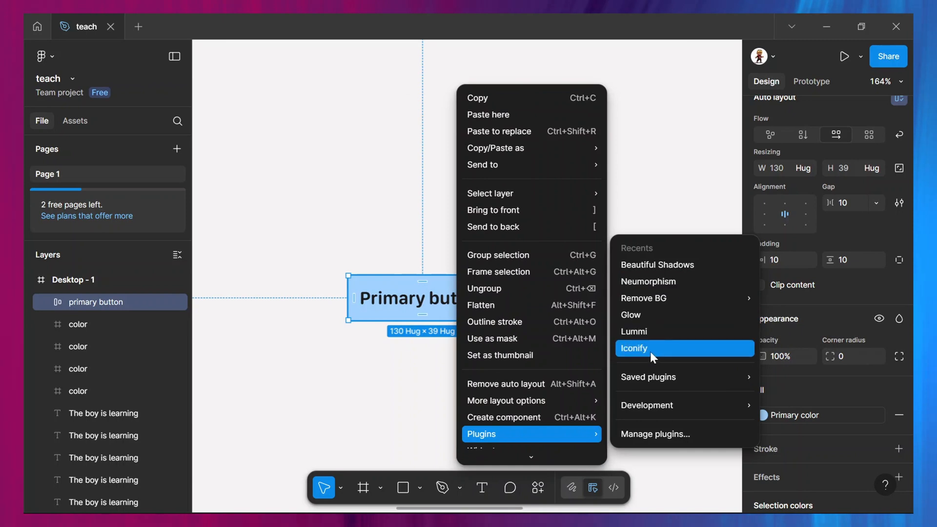
click(650, 348)
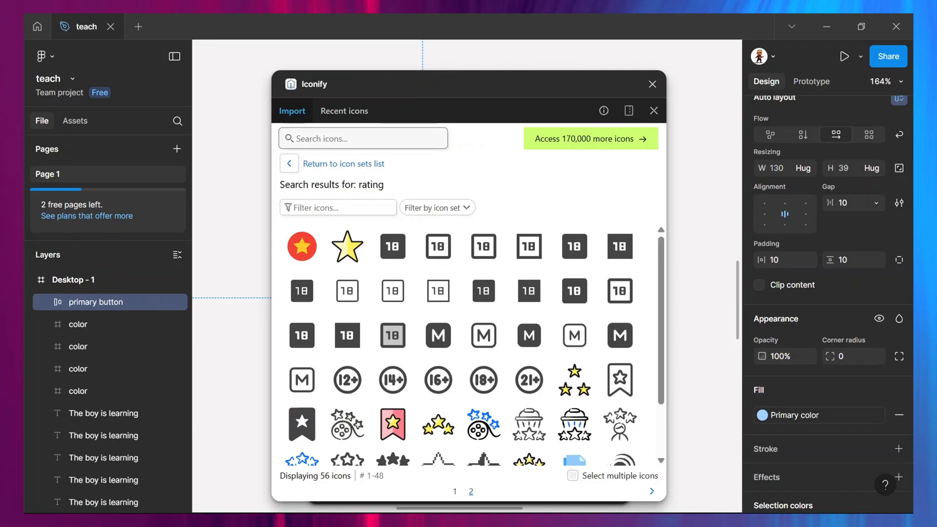
click(365, 139)
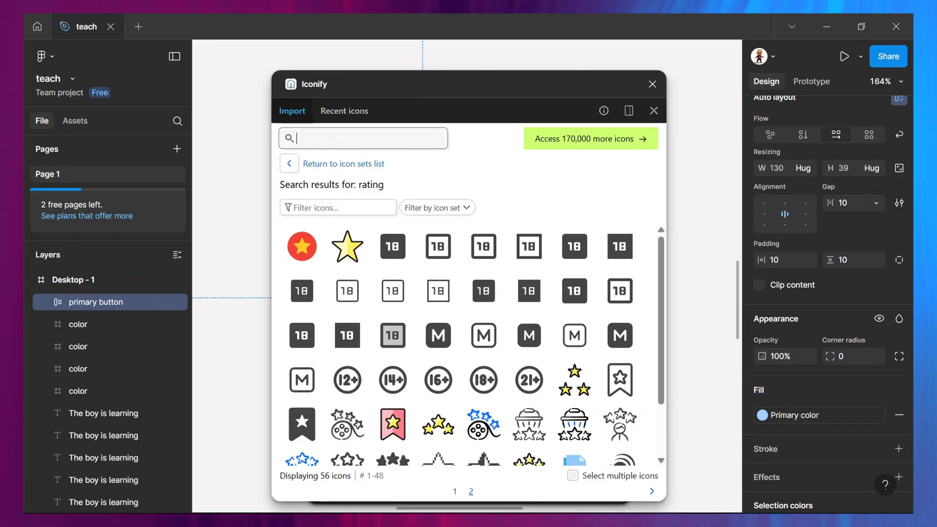
text(add)
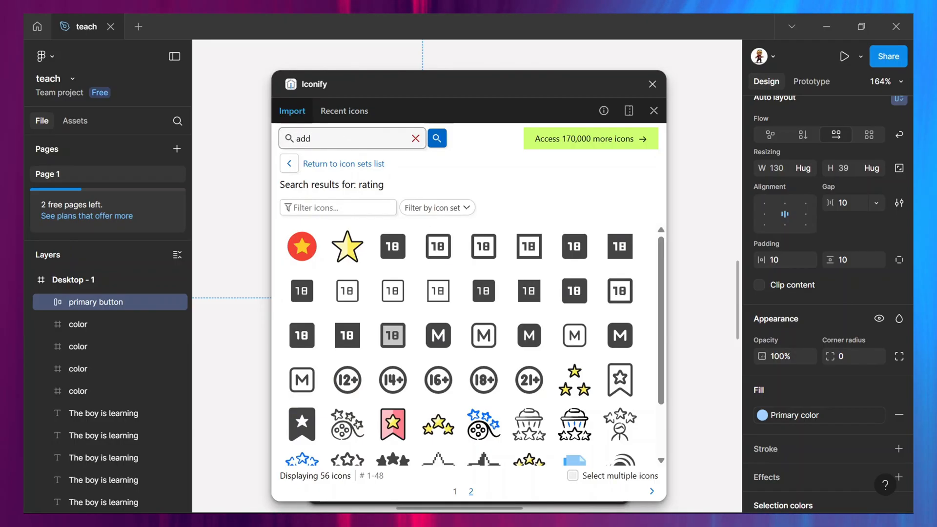
key(Return)
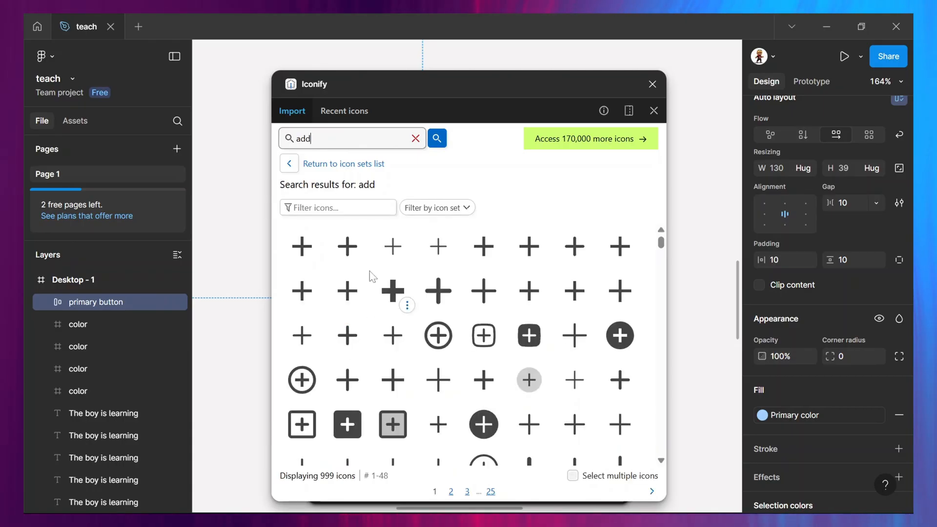
Import the rounded plus icon as a frame into the primary button at auto (24) size in black, and close Iconify.
click(347, 246)
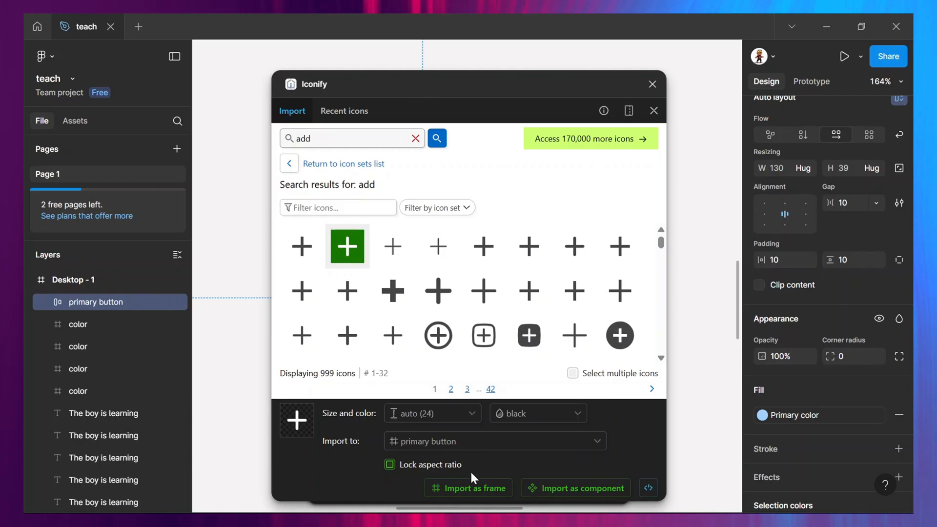
click(469, 489)
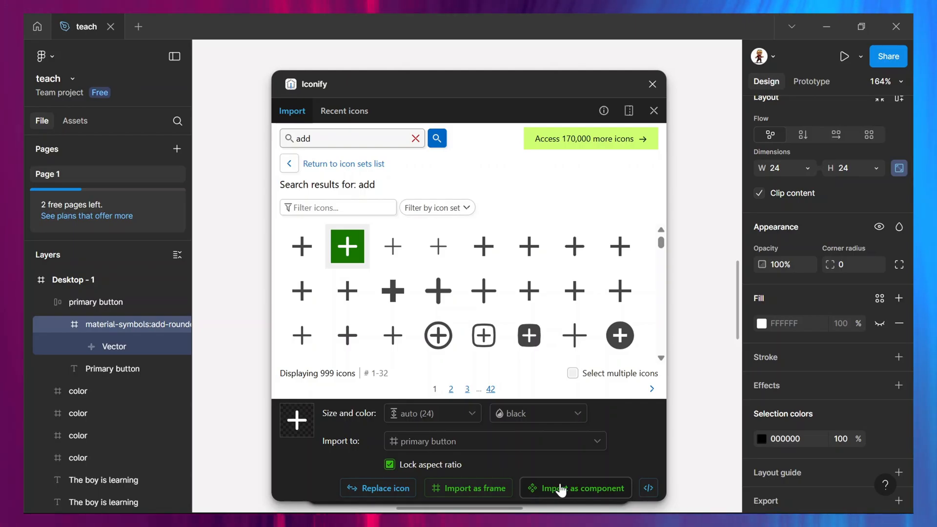
click(651, 86)
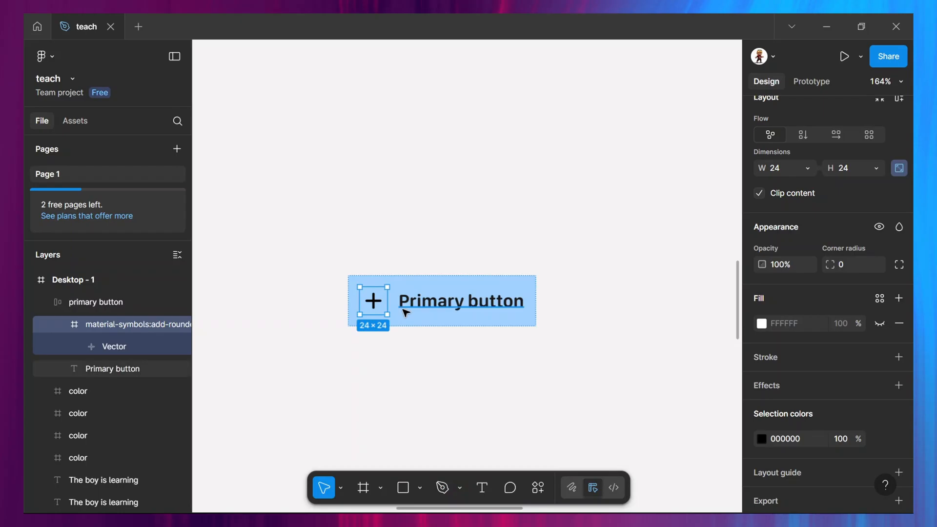
Apply the txt color/1 style to the plus icon in the primary button.
click(763, 439)
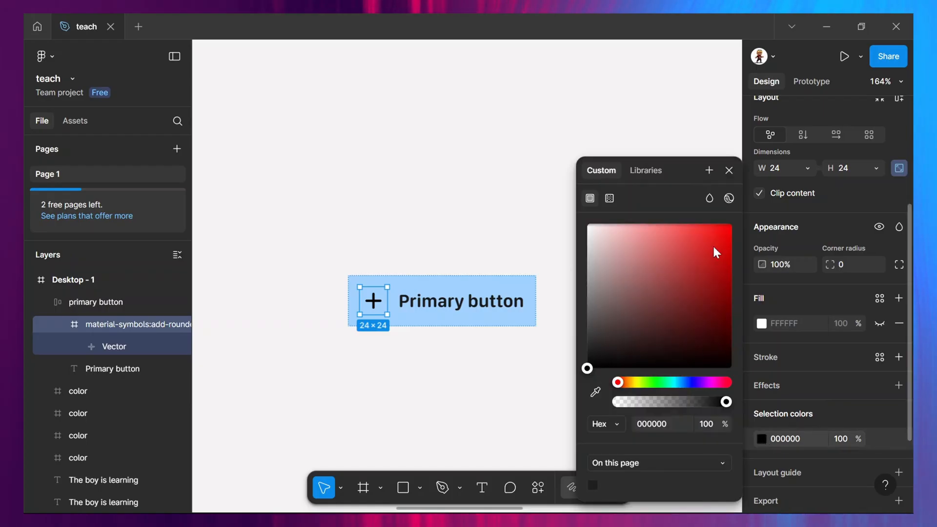
click(652, 174)
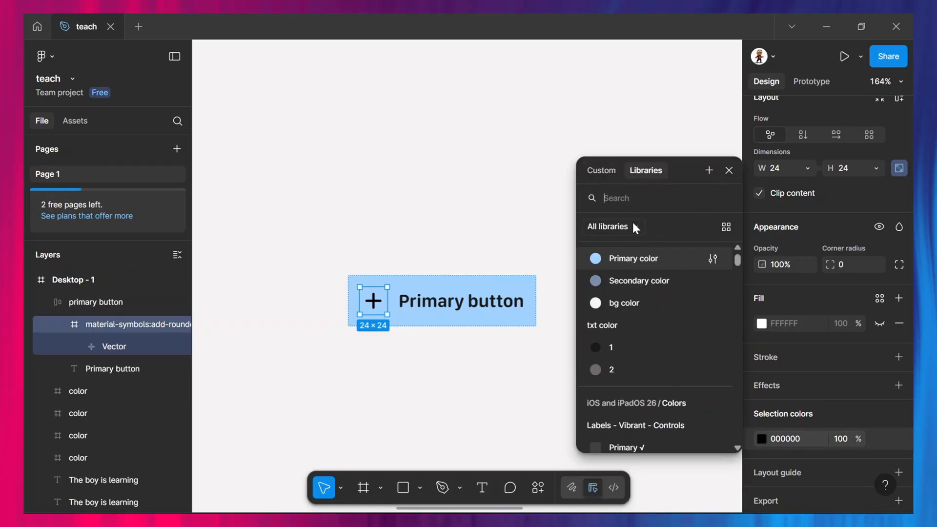
click(625, 347)
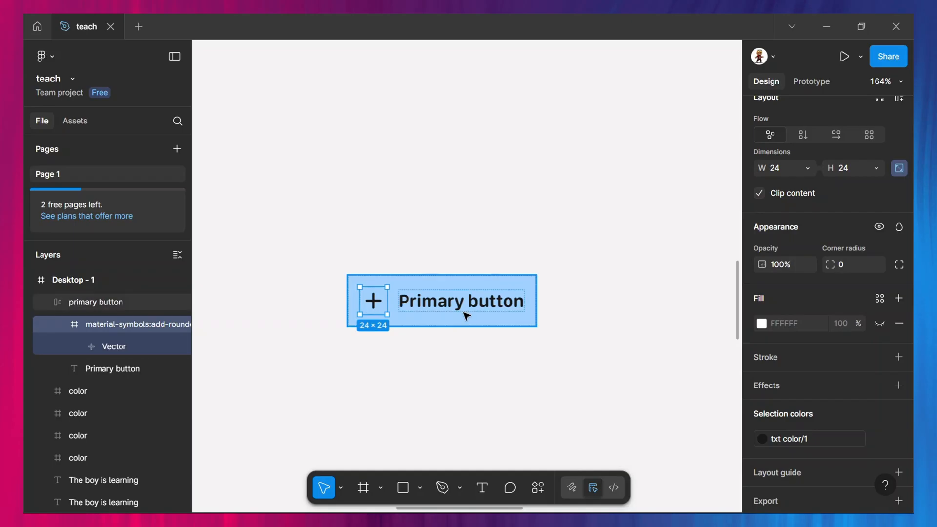
Set the gap between the plus icon and the label in the primary button frame to 8.
click(506, 325)
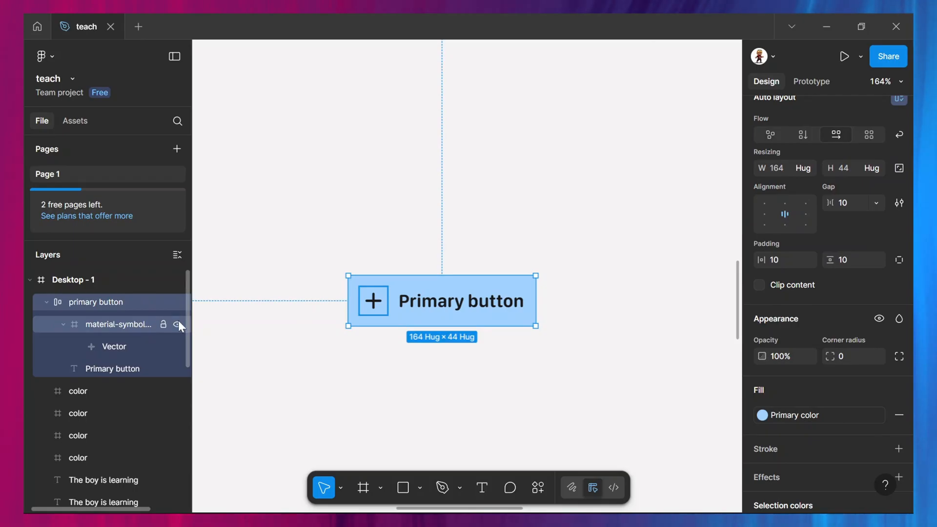
click(149, 324)
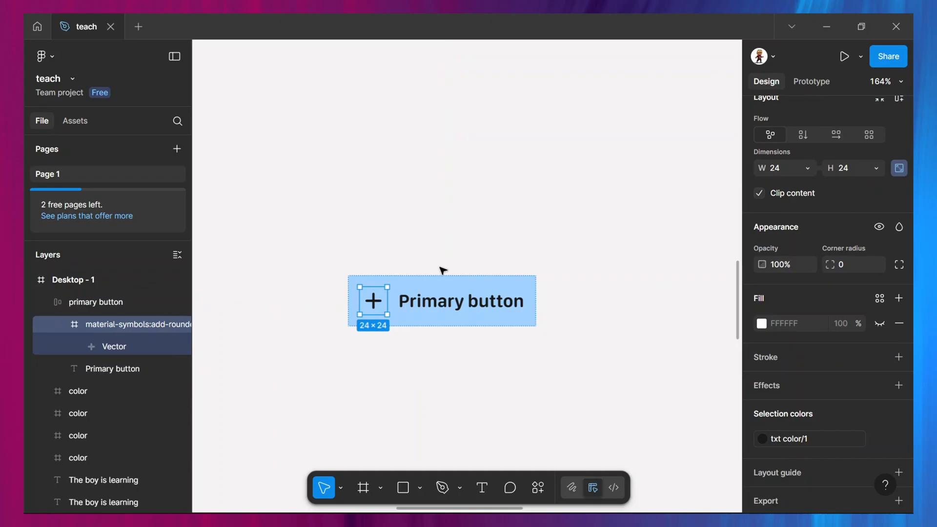
click(441, 284)
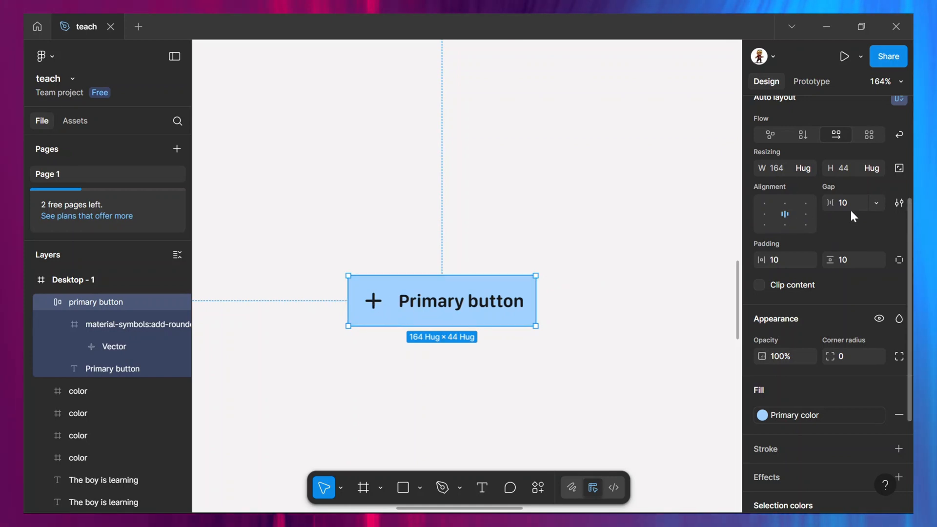
text(8)
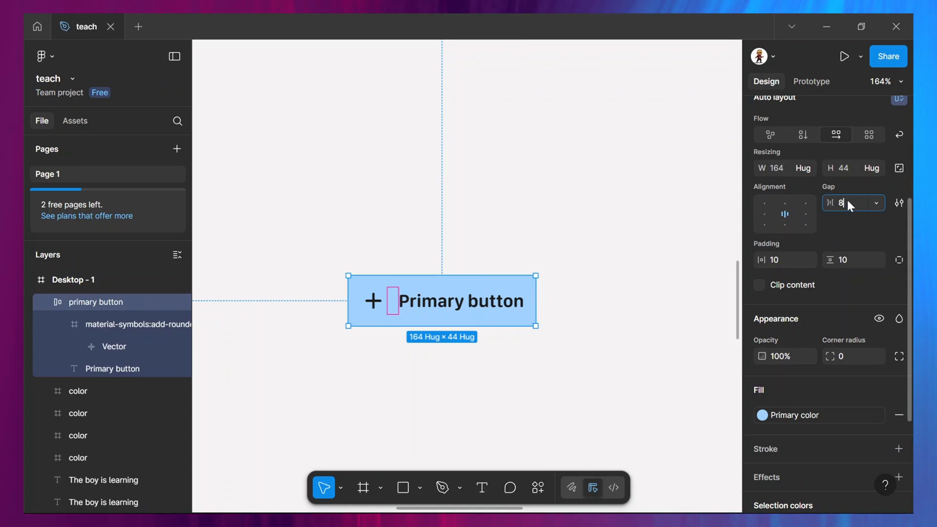
key(Return)
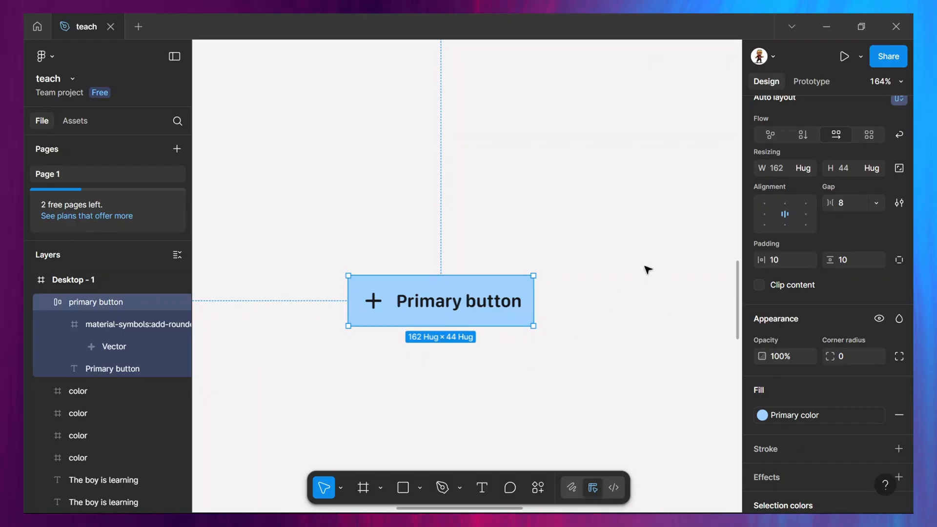
Set the primary button's horizontal padding to 0.
click(773, 259)
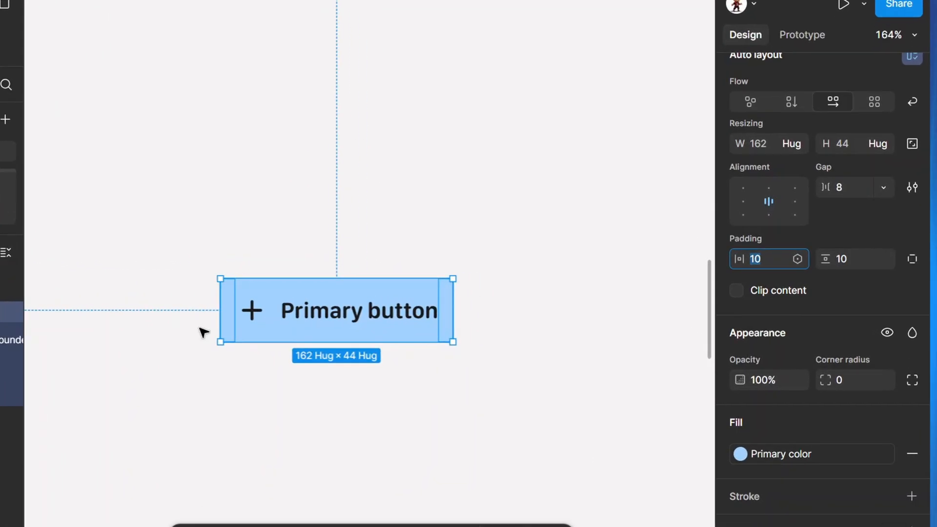
text(0)
key(Return)
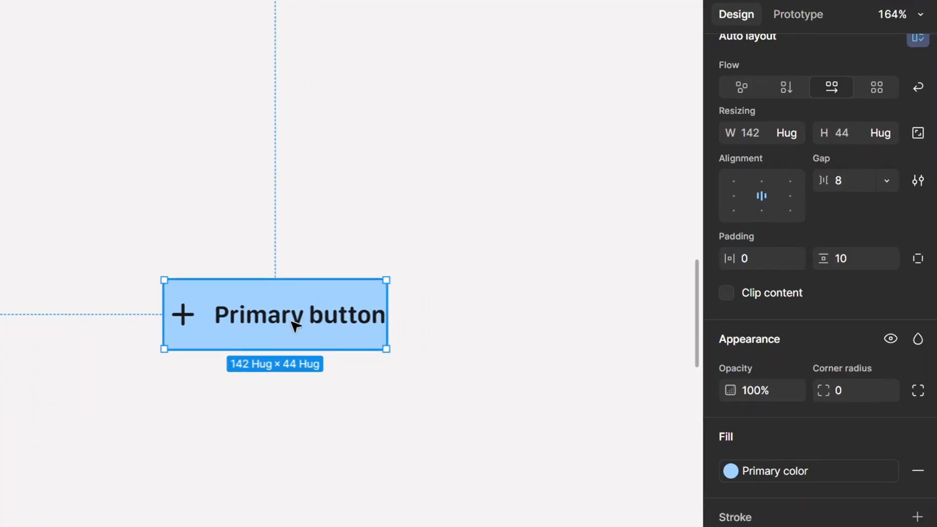
Set the primary button's padding to 16 horizontally and 12 vertically.
click(748, 258)
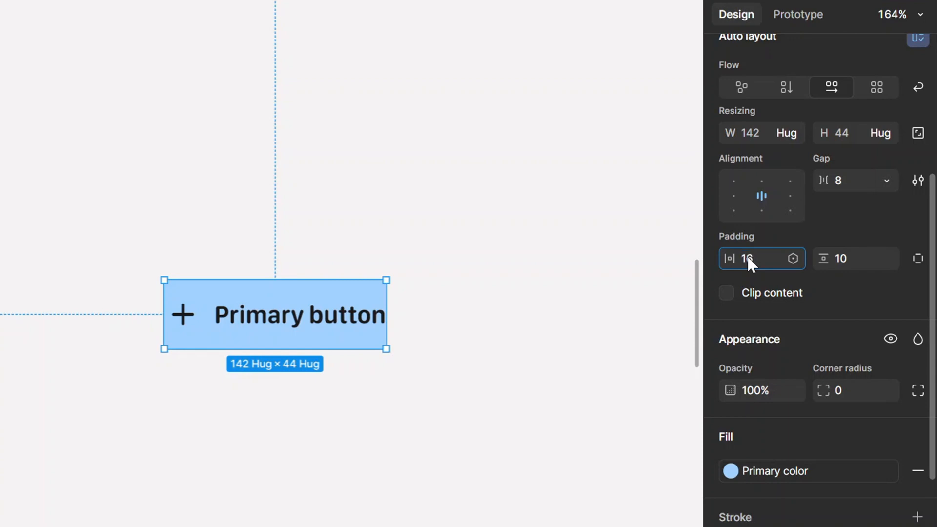
click(845, 256)
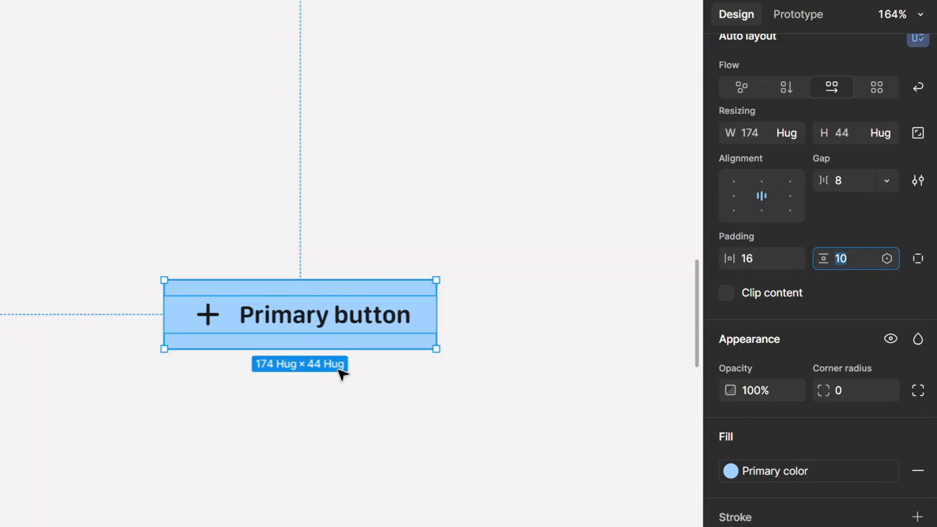
text(1)
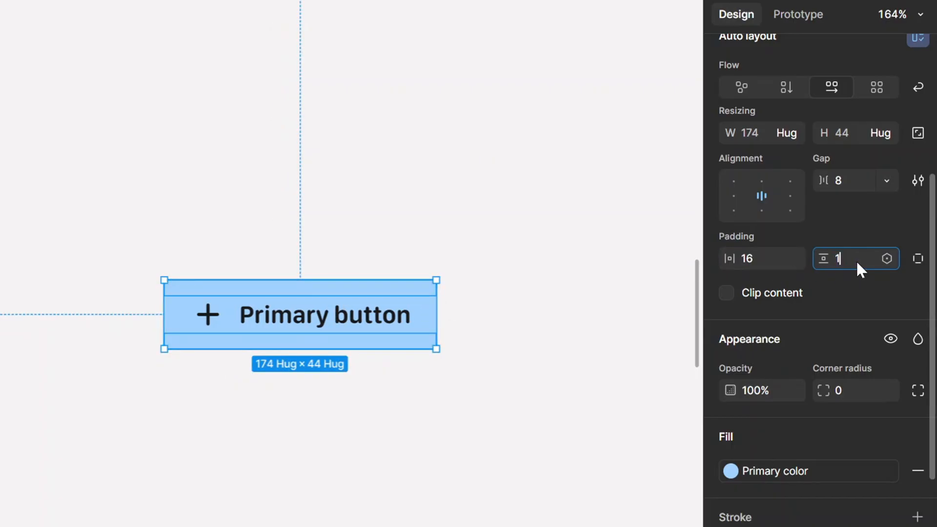
text(2)
key(Return)
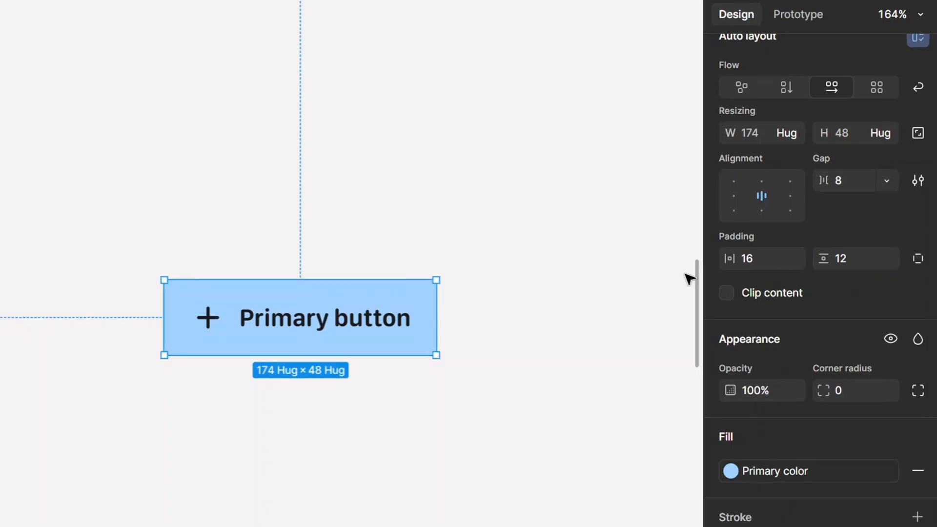
Increase the primary button's horizontal padding to 24.
click(757, 257)
text(24)
key(Return)
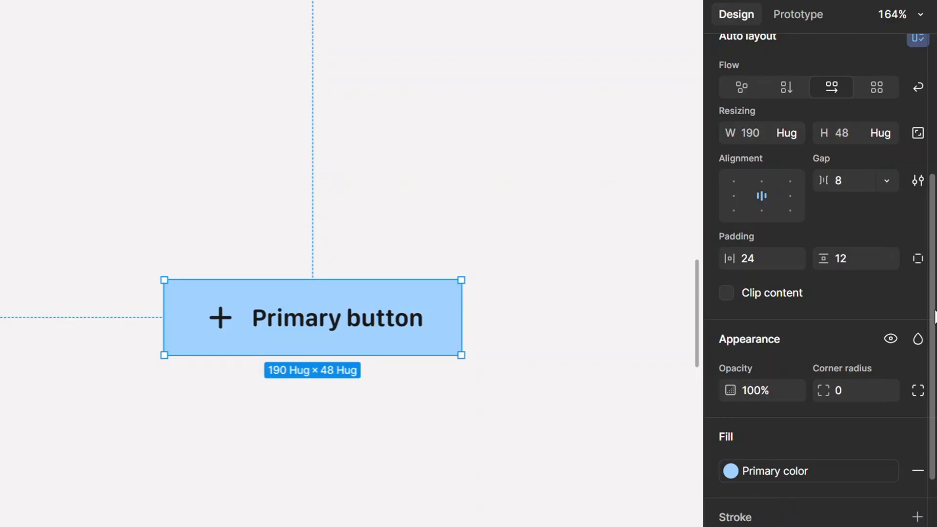
Turn off content clipping for the Desktop - 1 frame.
mouse_move(934, 316)
mouse_down()
mouse_move(927, 222)
mouse_move(931, 402)
mouse_up()
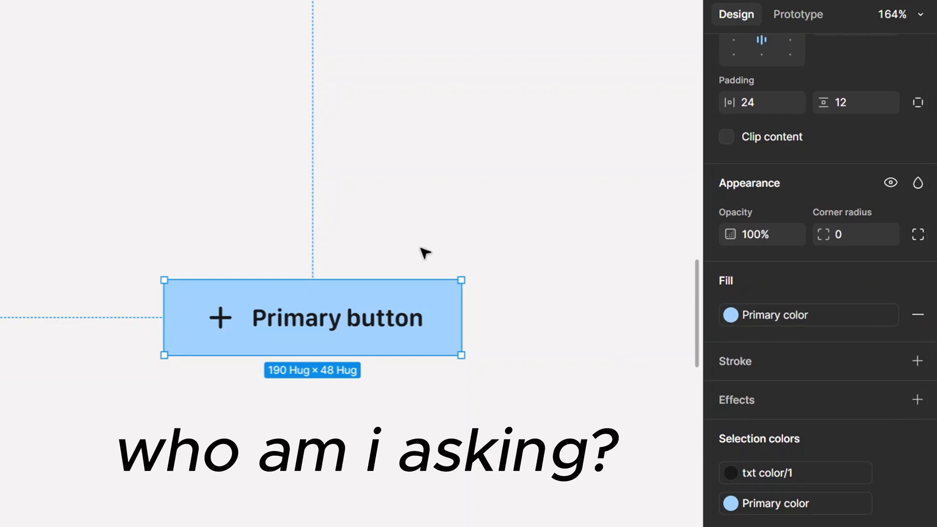
scroll(424, 252, down, 10)
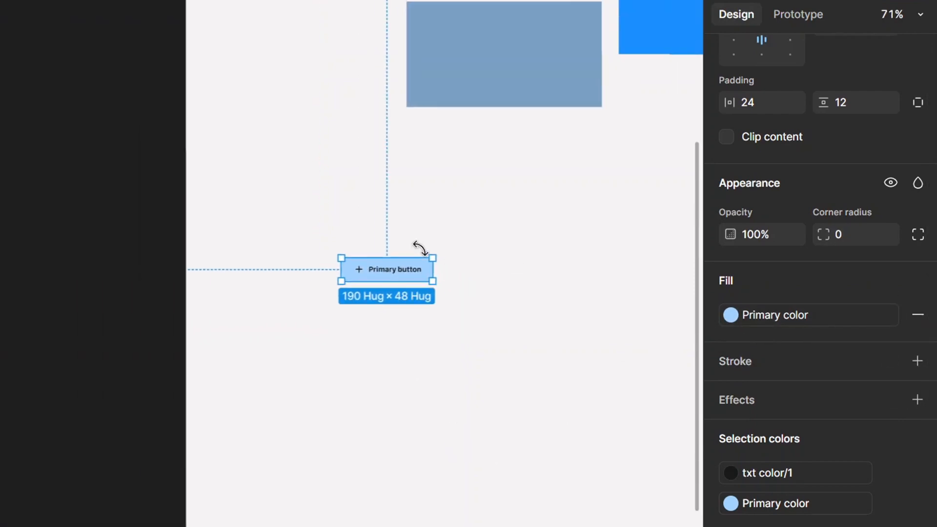
scroll(421, 249, up, 10)
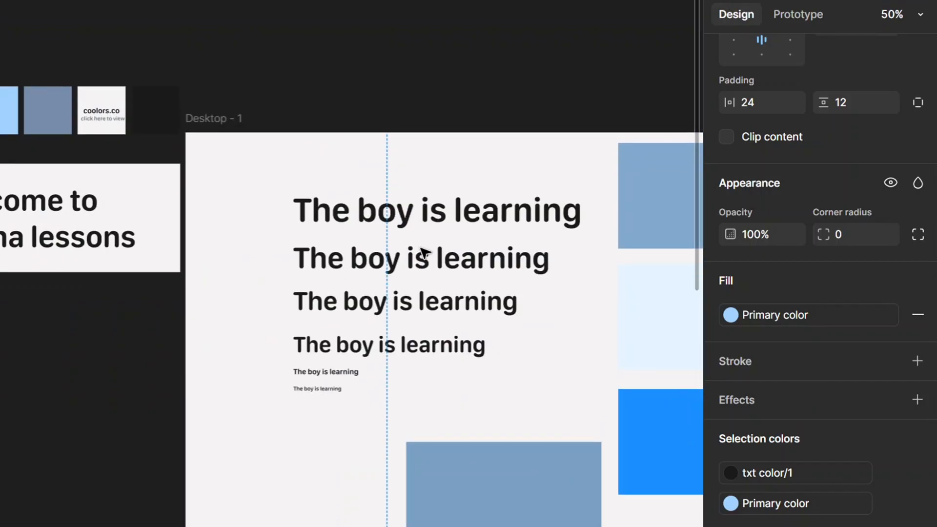
click(226, 126)
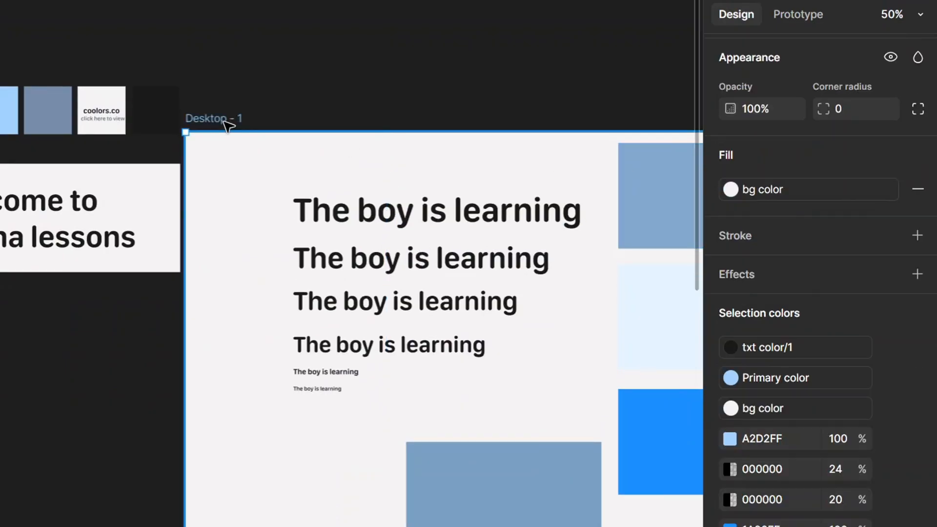
scroll(844, 219, down, 2)
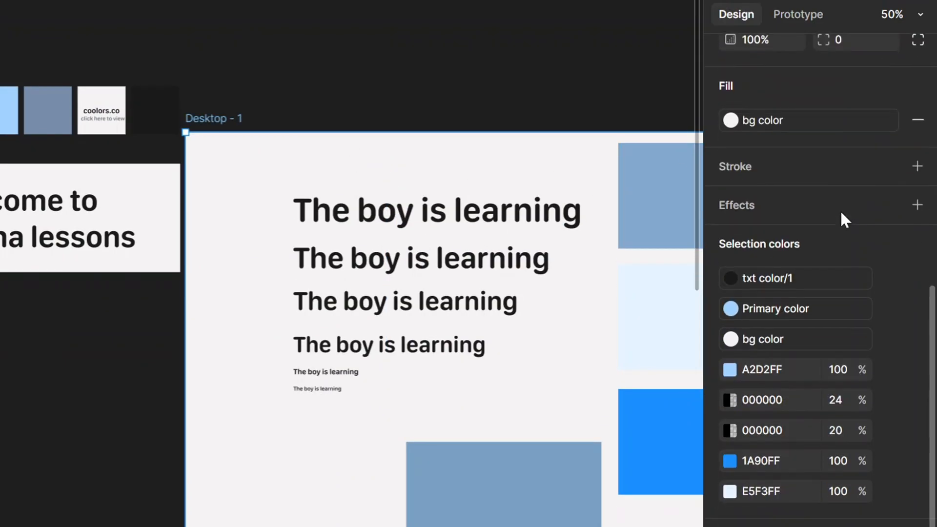
scroll(843, 214, up, 3)
click(732, 131)
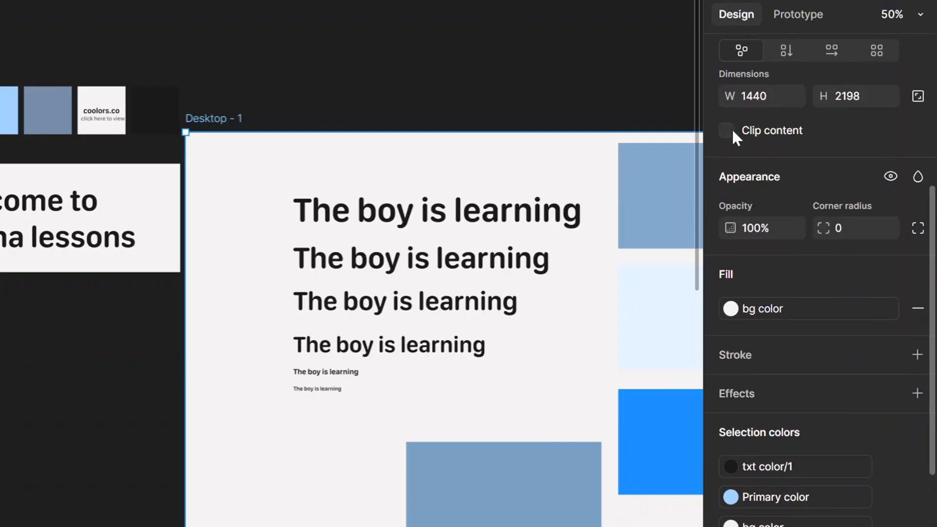
Move the uppermost grey-blue color swatch up about 80 px so it extends past the top edge of the Desktop - 1 frame.
click(646, 186)
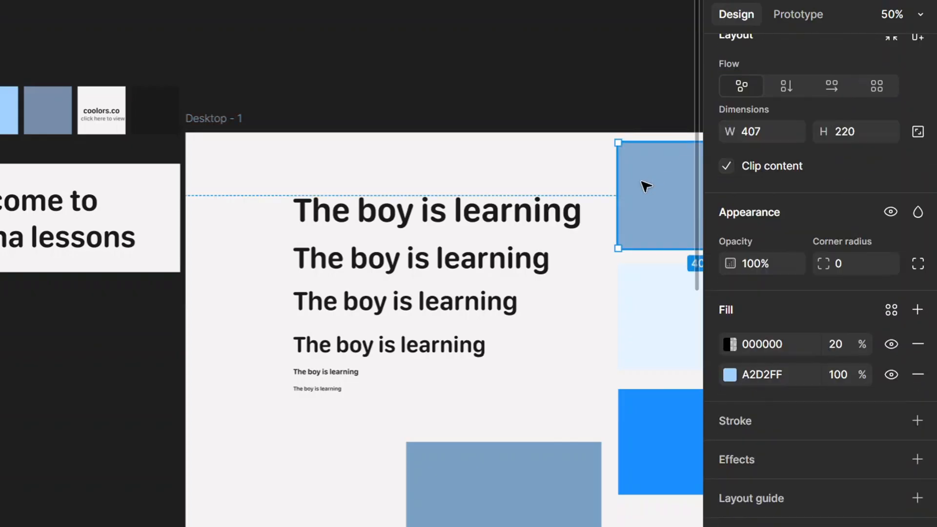
scroll(644, 185, right, 5)
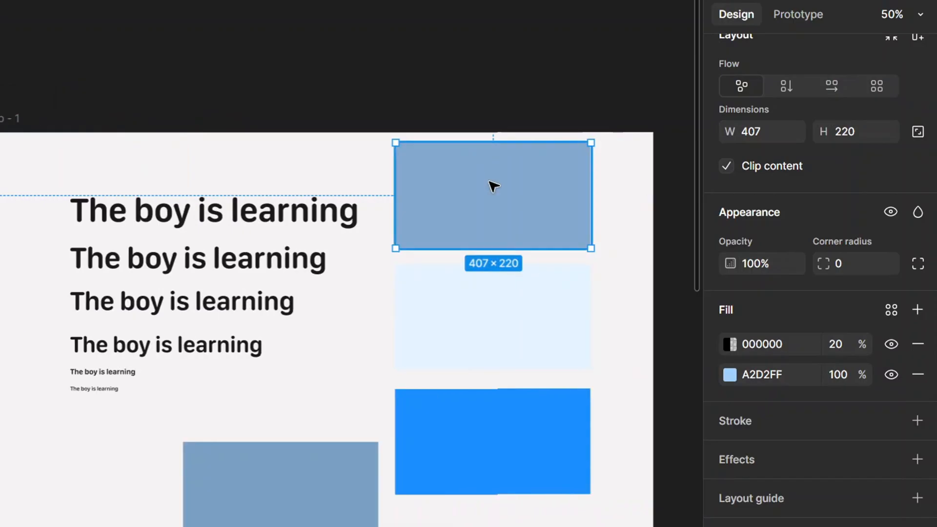
key(shift+Up)
key(shift+Up)
key(shift+Up)
key(shift+Up)
key(shift+Up)
key(shift+Up)
key(shift+Up)
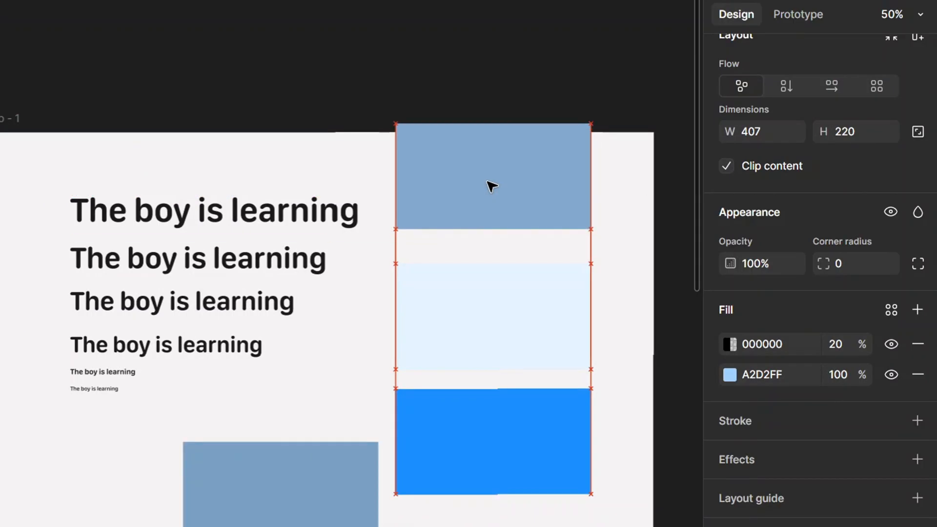
key(shift+Up)
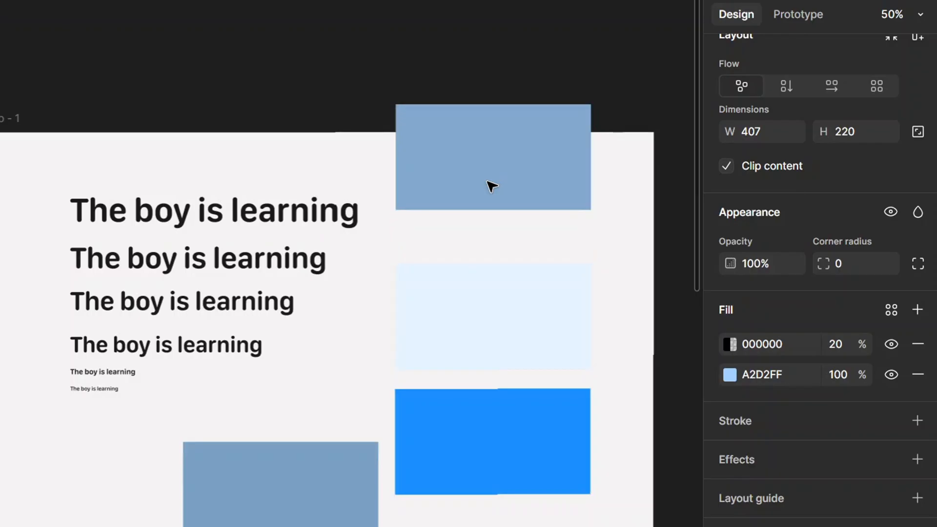
Turn on content clipping for the Desktop - 1 frame and deselect it.
click(2, 123)
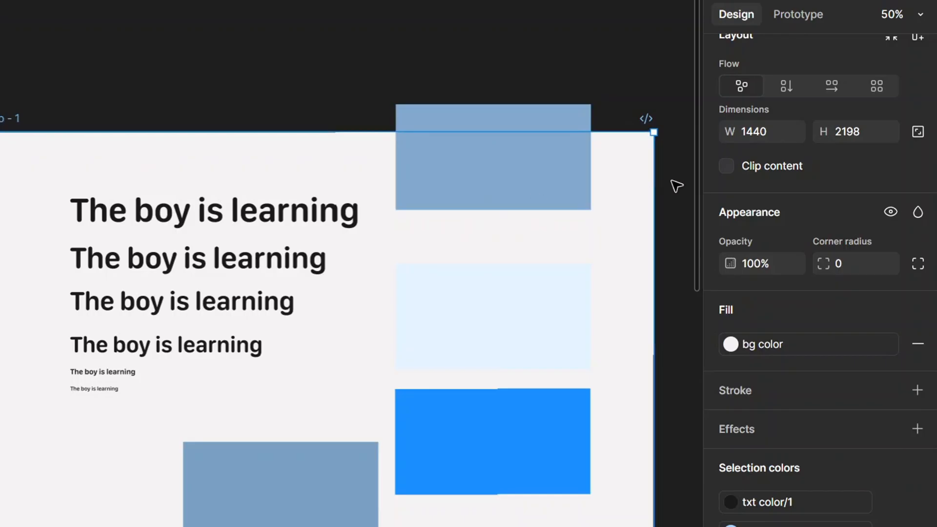
click(727, 166)
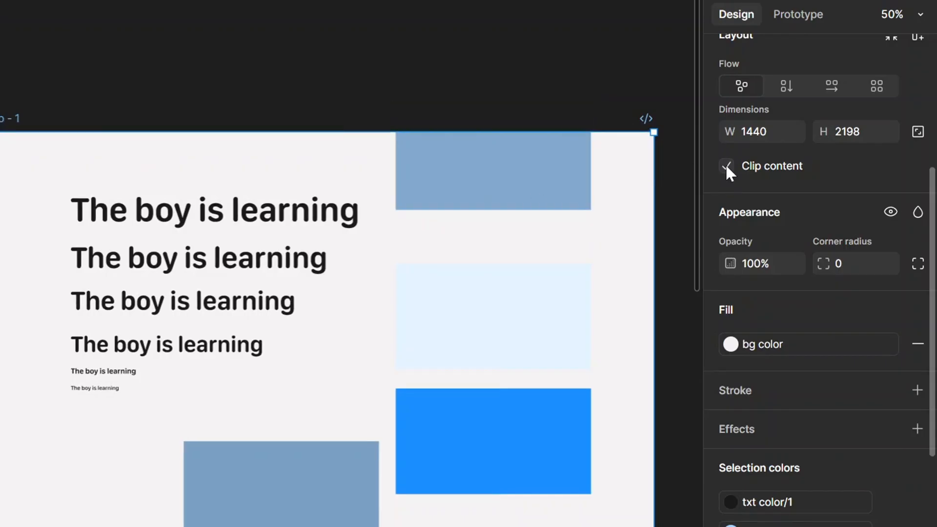
click(361, 91)
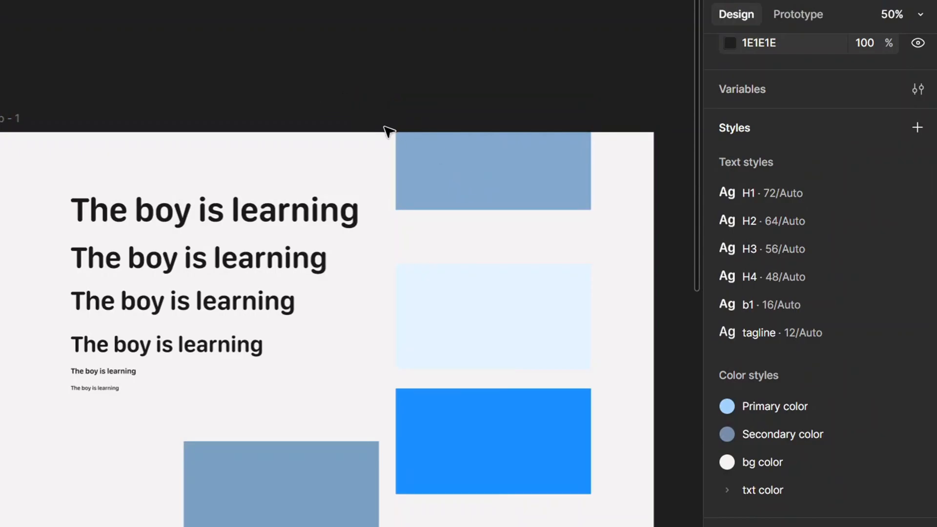
Round the primary button frame with a corner radius of 24.
scroll(380, 276, down, 10)
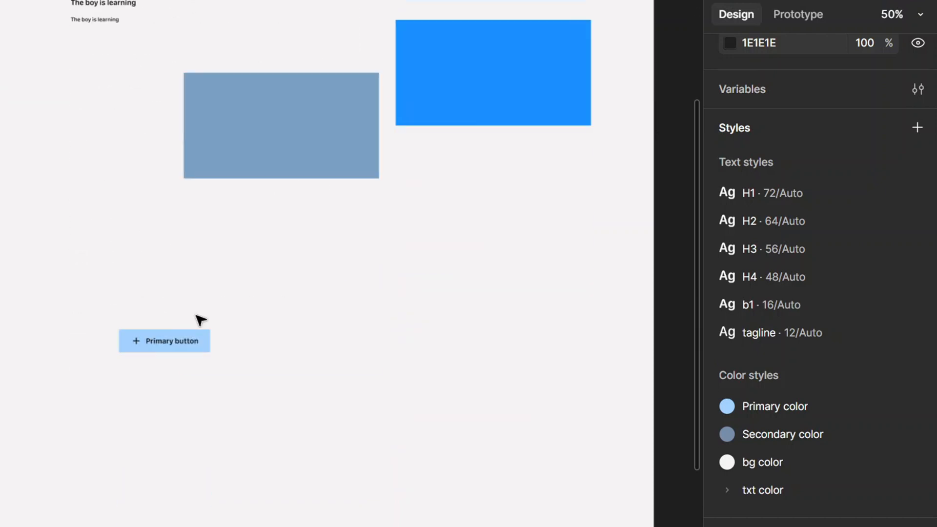
click(167, 344)
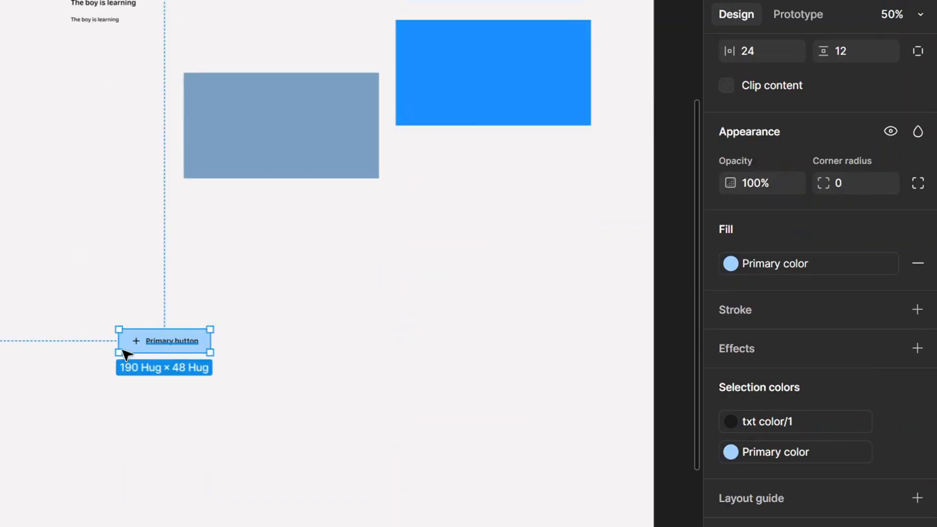
scroll(109, 356, up, 5)
scroll(108, 356, up, 5)
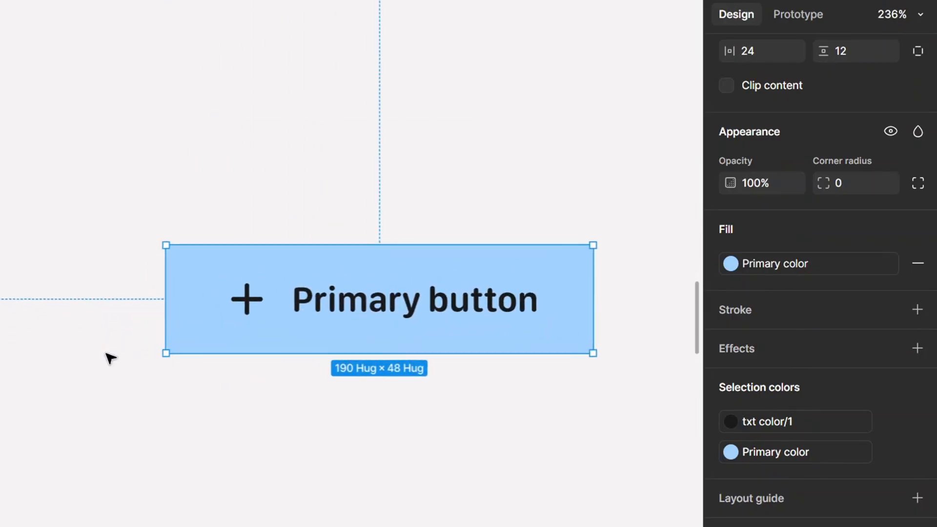
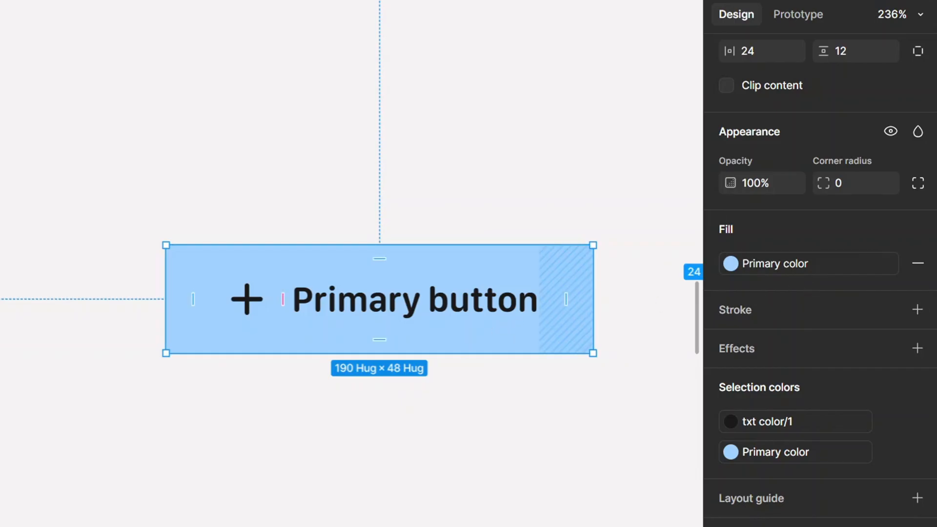
scroll(934, 325, up, 4)
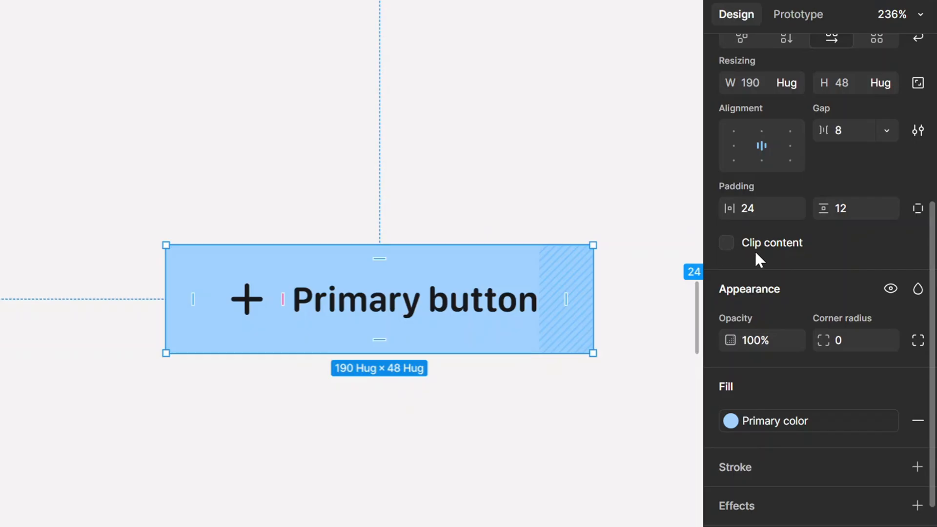
click(845, 341)
text(24)
key(Return)
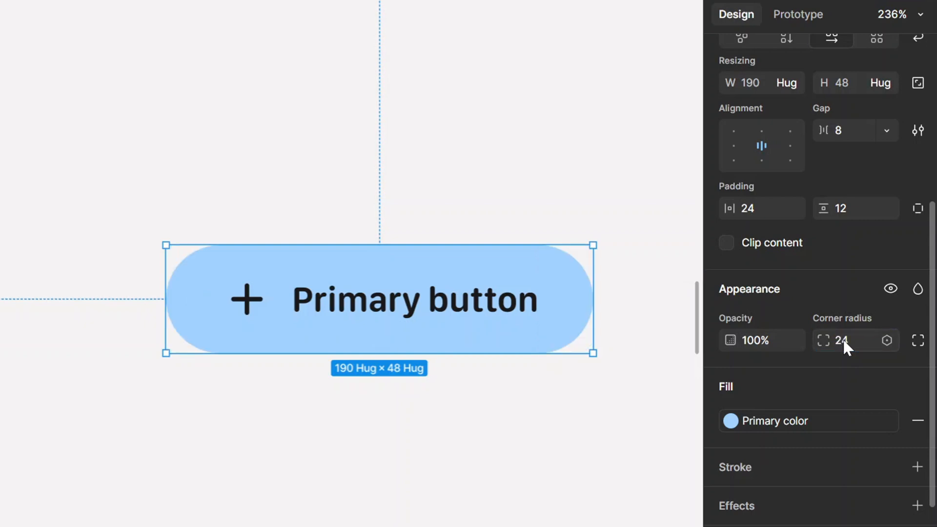
Set the primary button's corner smoothing to the iOS value of 60%, raise it to the maximum, and close the corner settings.
click(918, 341)
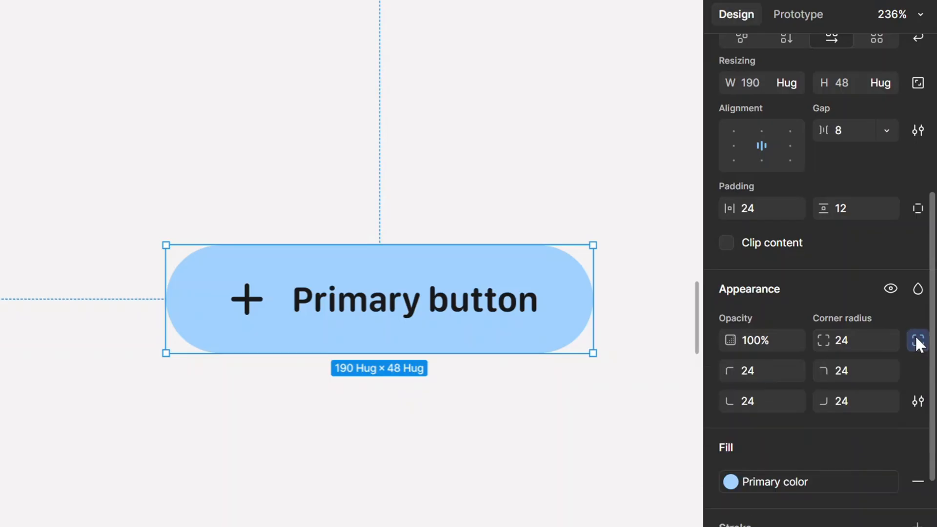
click(916, 401)
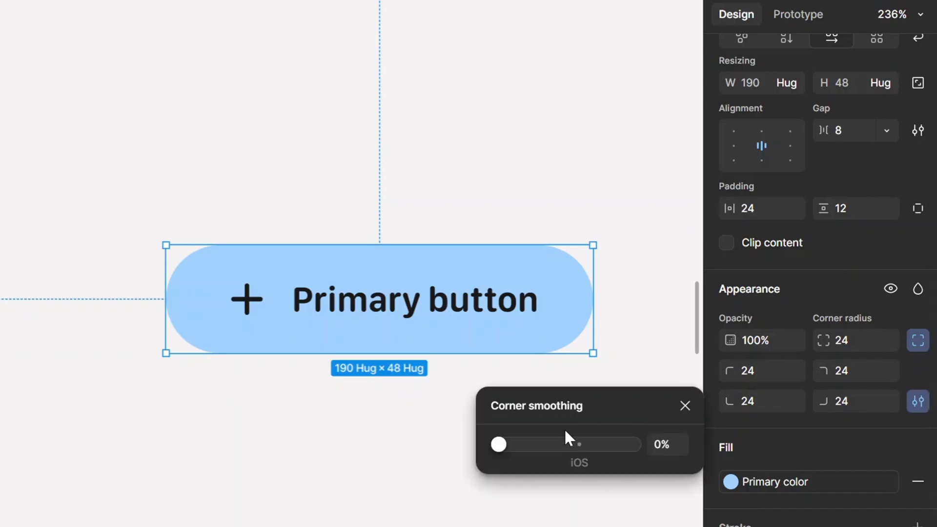
mouse_move(581, 445)
mouse_down()
mouse_move(602, 447)
mouse_move(523, 452)
mouse_move(638, 451)
mouse_move(509, 451)
mouse_move(581, 452)
mouse_up()
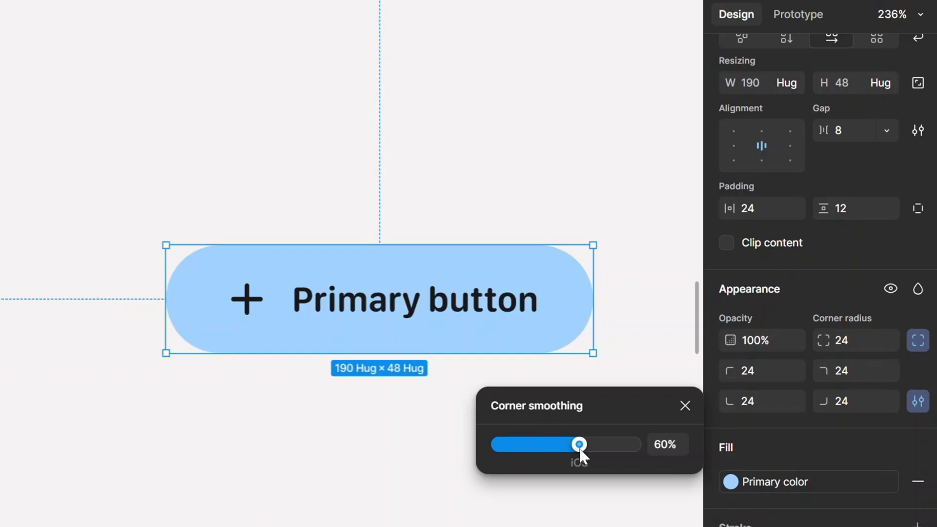
drag(590, 448, 666, 451)
click(684, 406)
click(916, 341)
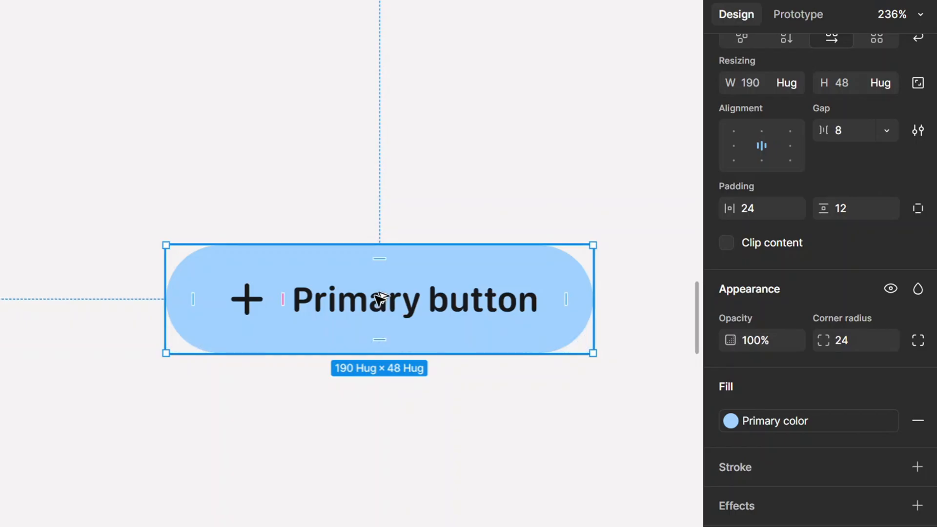
Duplicate the primary button and place the copy 10 px directly below the original.
drag(380, 298, 366, 433)
key(ctrl+z)
drag(385, 324, 399, 458)
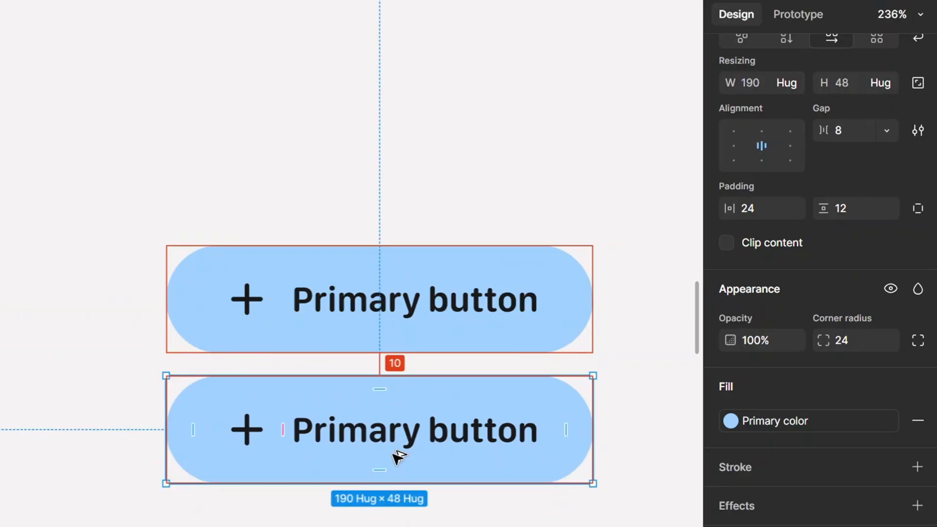
click(248, 314)
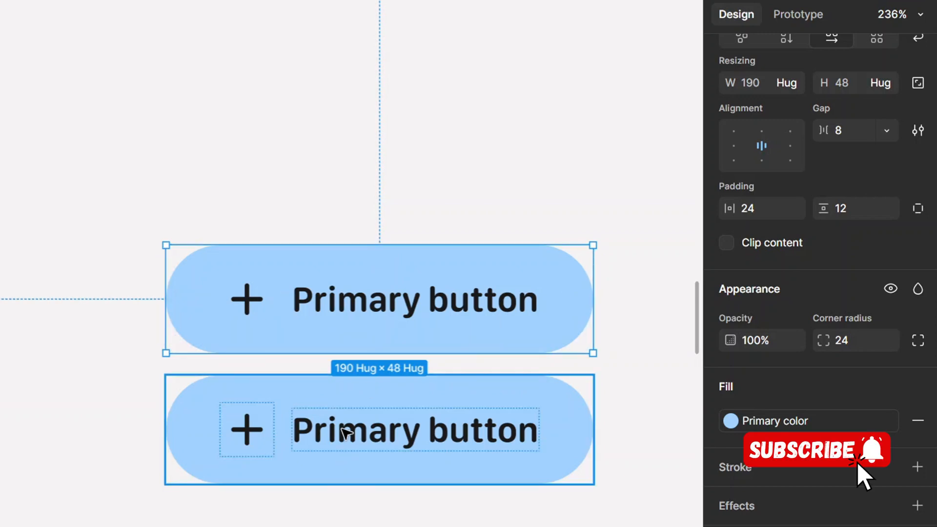
Replace the label of the lower button copy with "Secondary button".
click(346, 433)
click(346, 433)
double_click(346, 433)
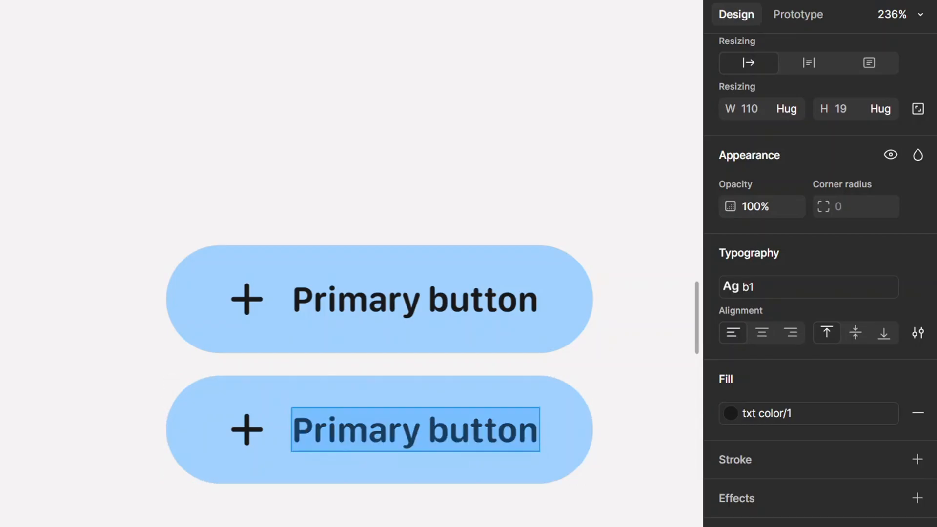
text(Secondar)
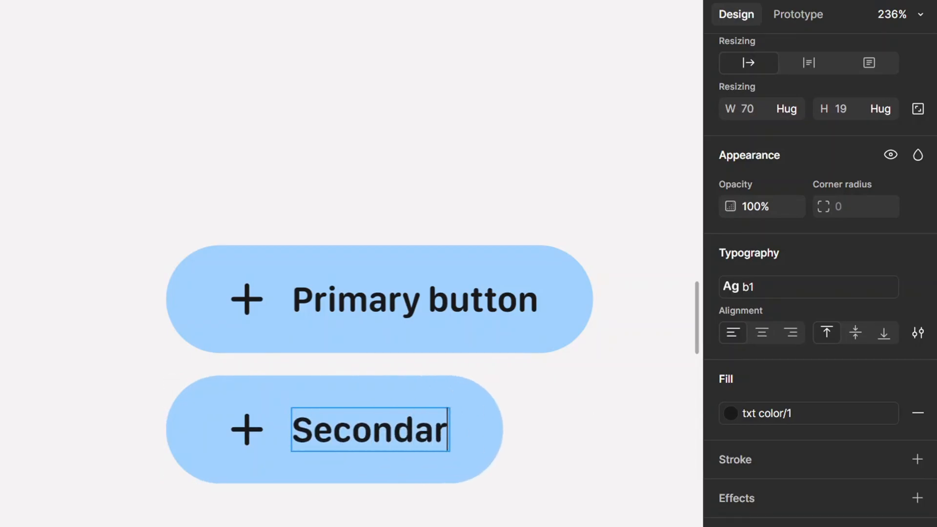
text(y button)
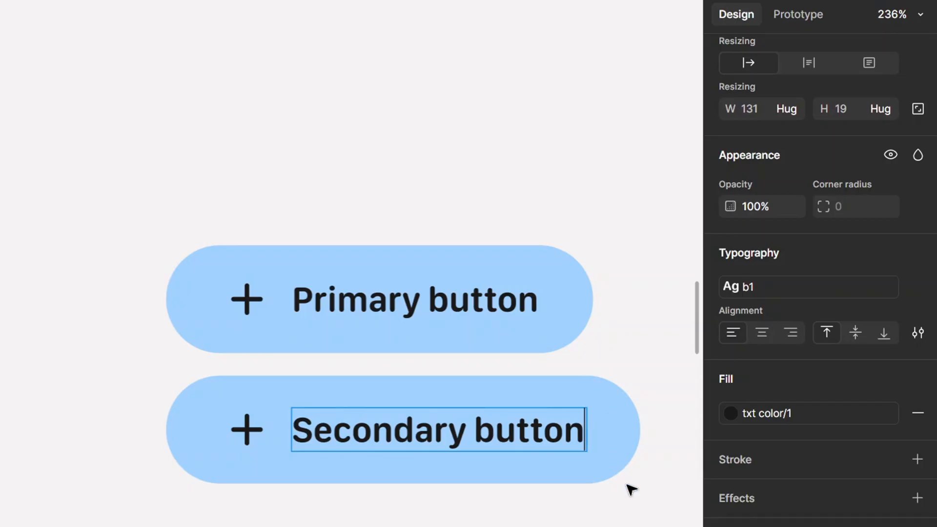
key(Escape)
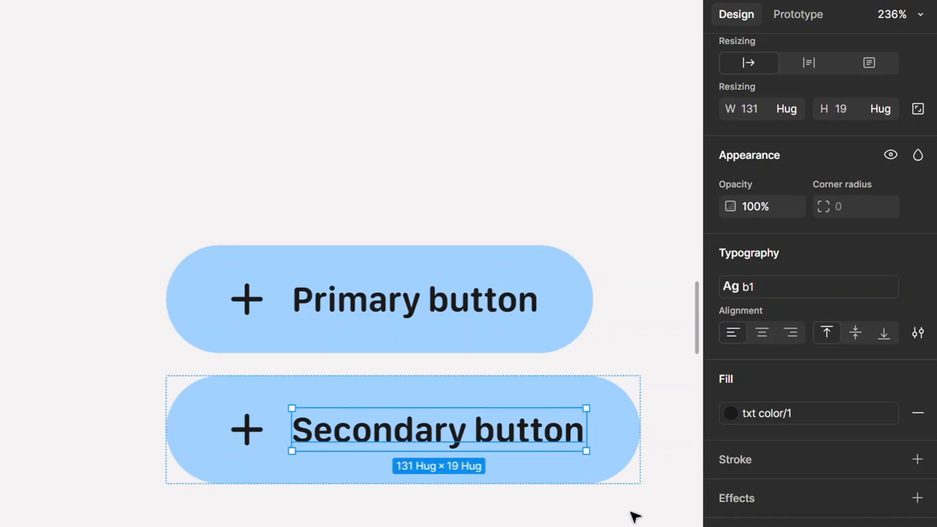
Extend the lower button's label to read "Secondary button remain" to test how the frame hugs its contents.
click(629, 409)
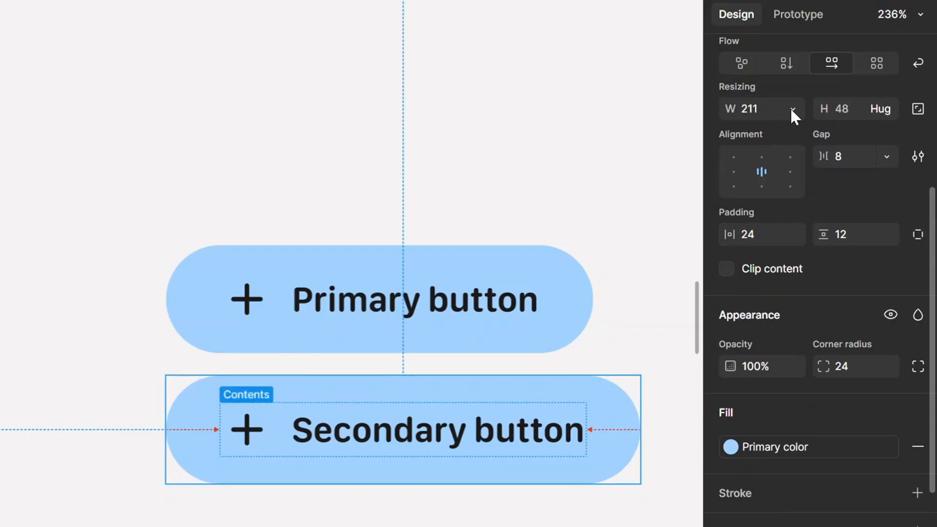
double_click(536, 438)
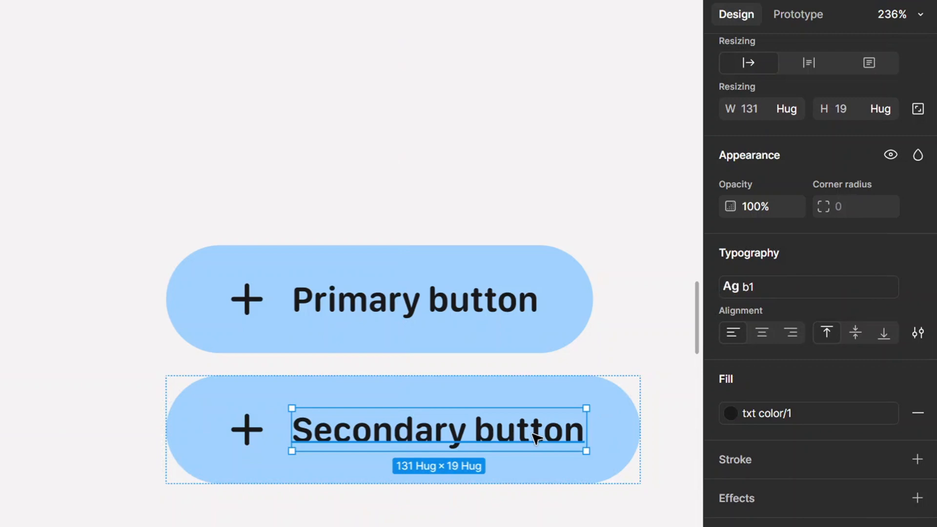
key(Return)
key(Right)
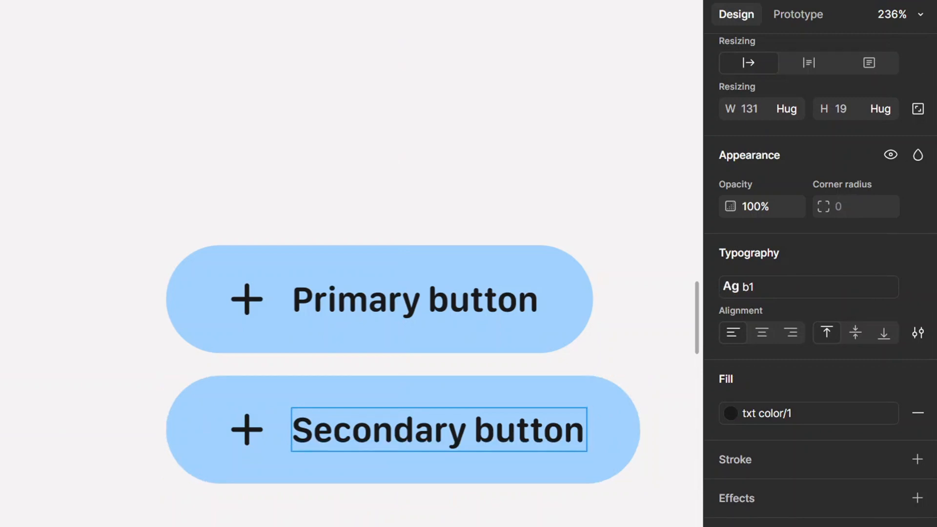
text(remai)
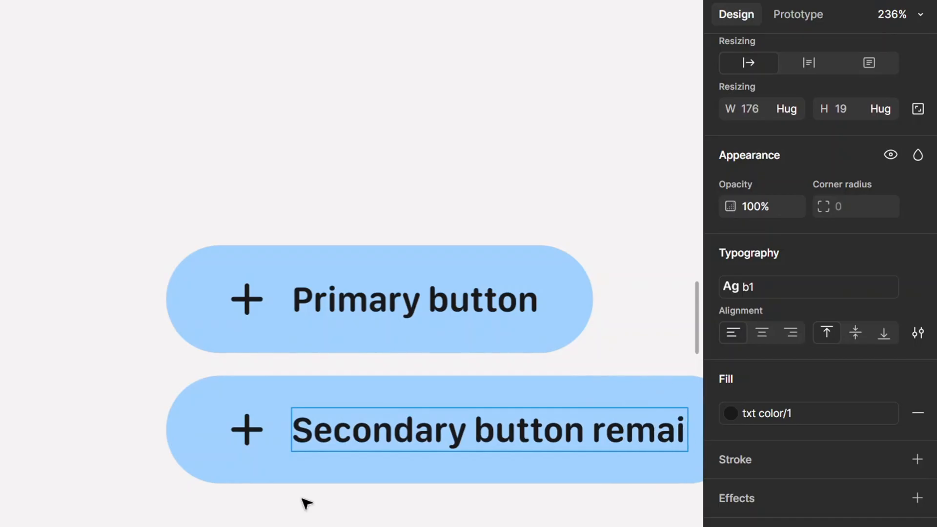
scroll(299, 499, right, 4)
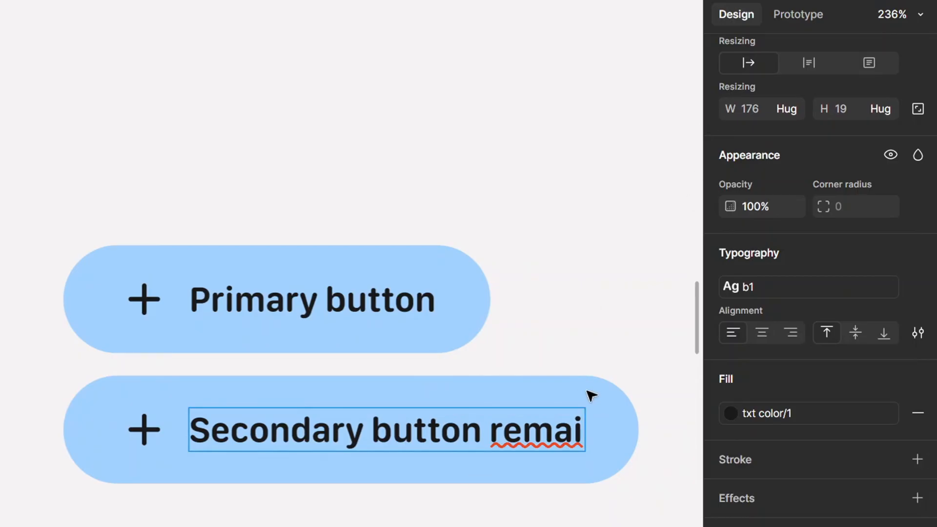
text(n)
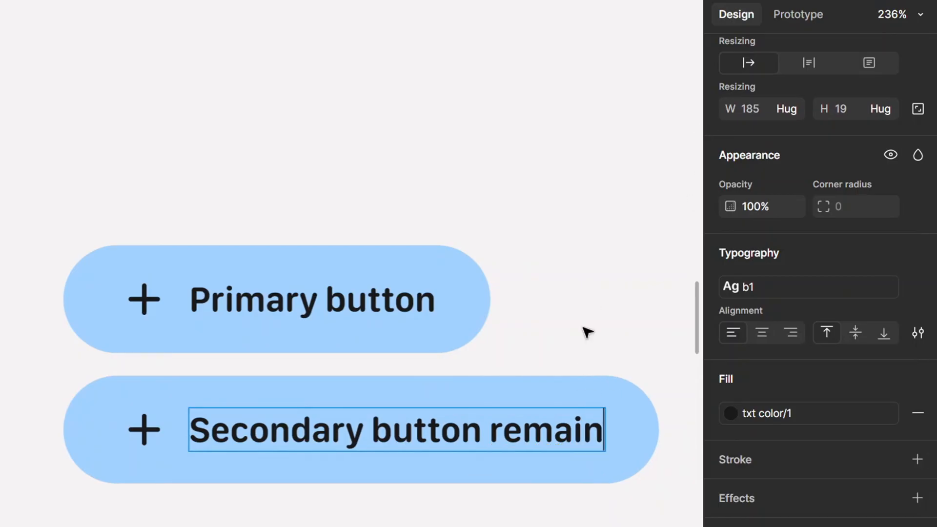
key(Escape)
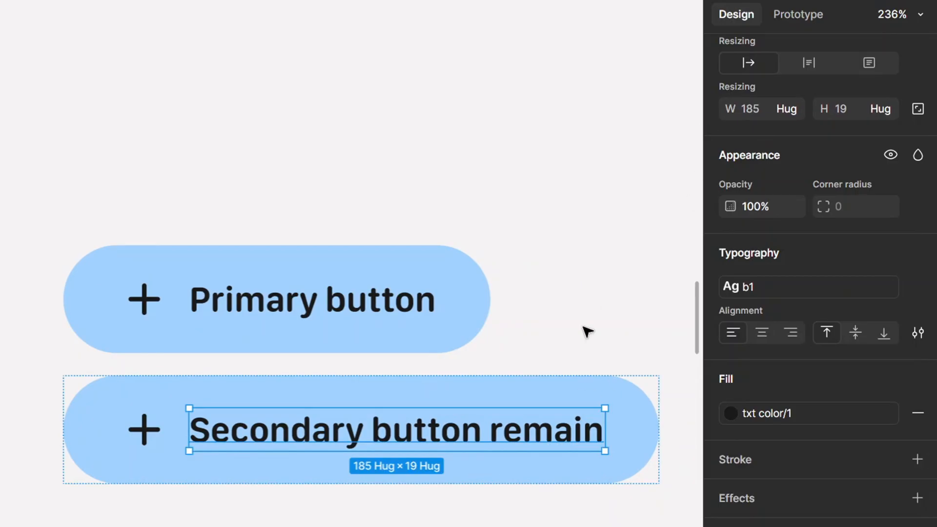
Switch the lower button frame's horizontal resizing to a fixed width of 265.
click(628, 432)
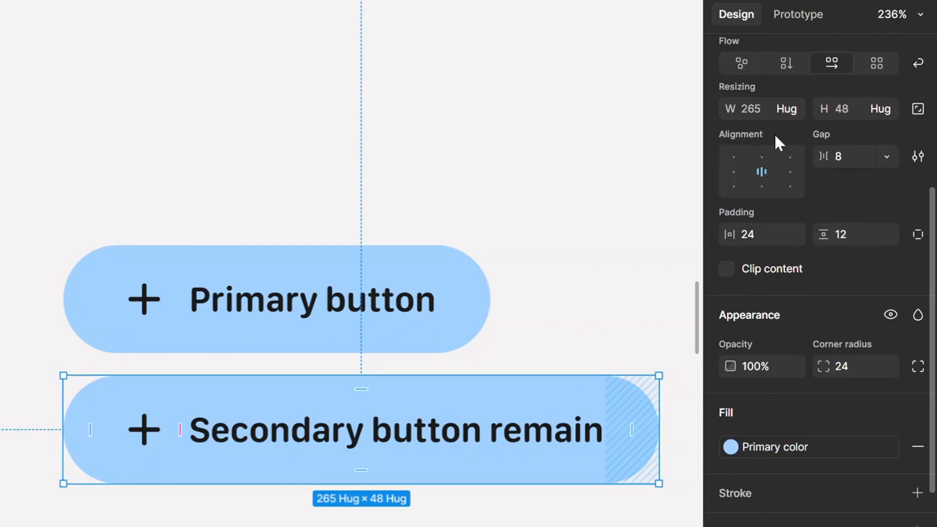
click(794, 110)
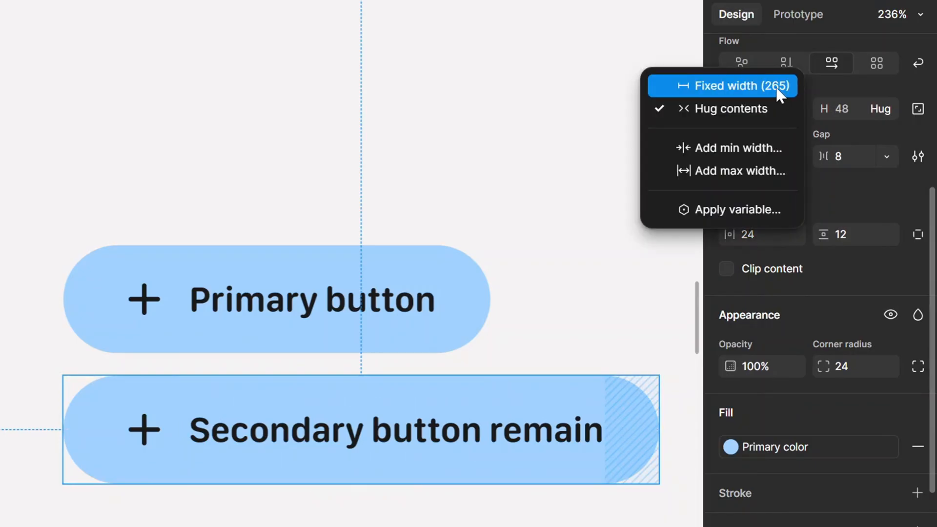
click(778, 88)
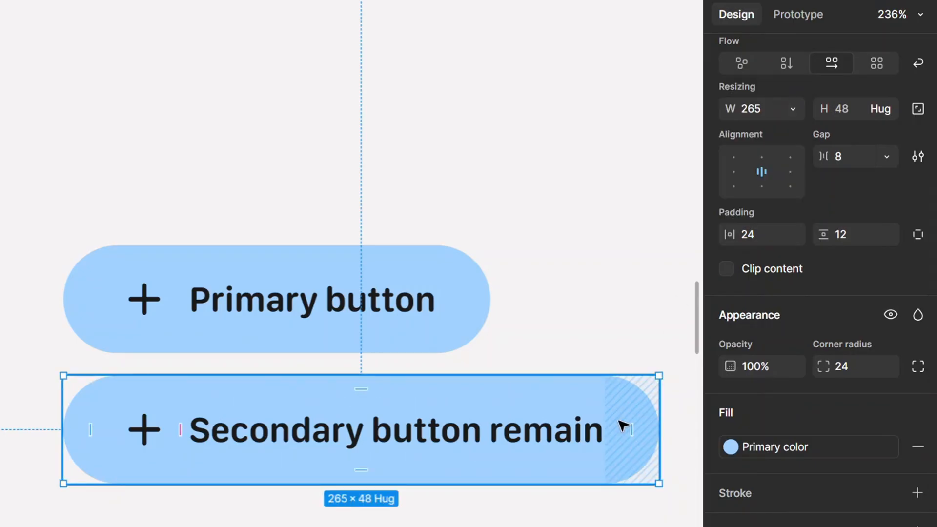
Lengthen the fixed-width button's label to "Secondary button remaining sjfsirsw" to test how the text overflows.
double_click(581, 440)
key(Return)
key(Right)
text(in)
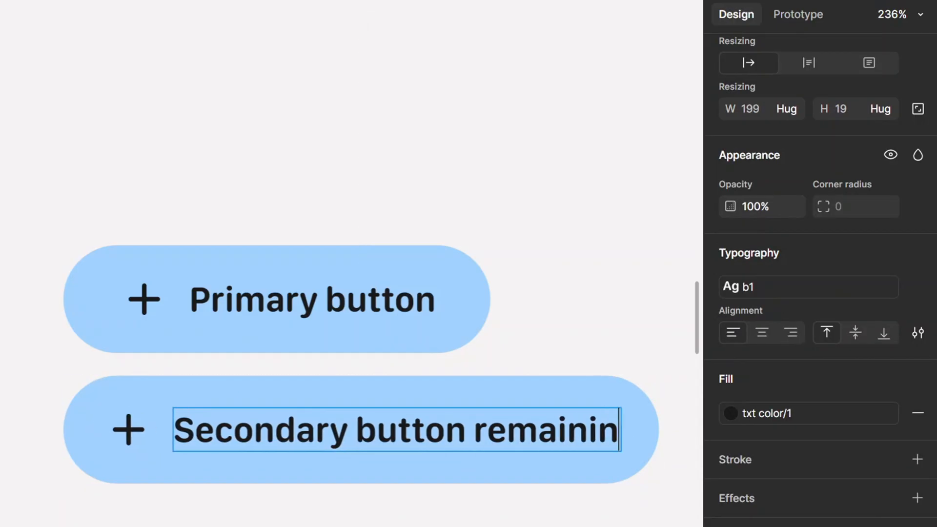
text(g sjf)
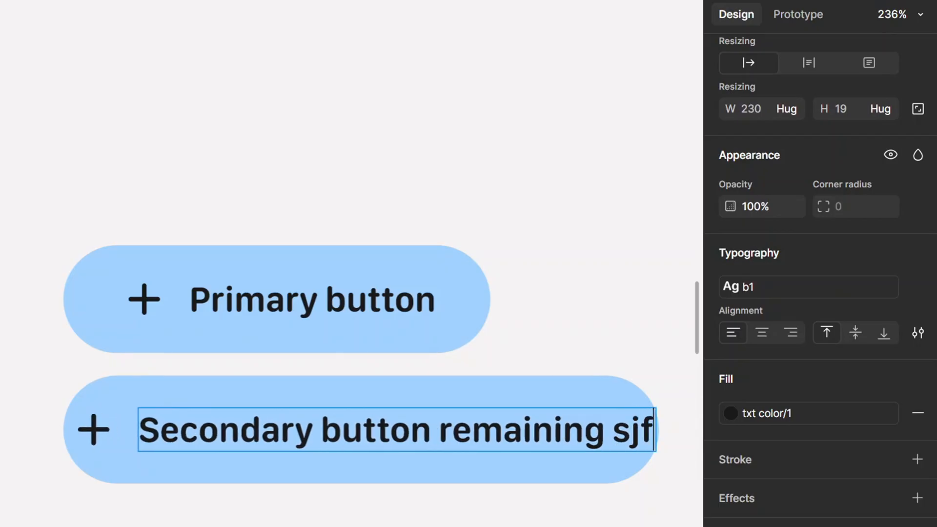
text(sirsw)
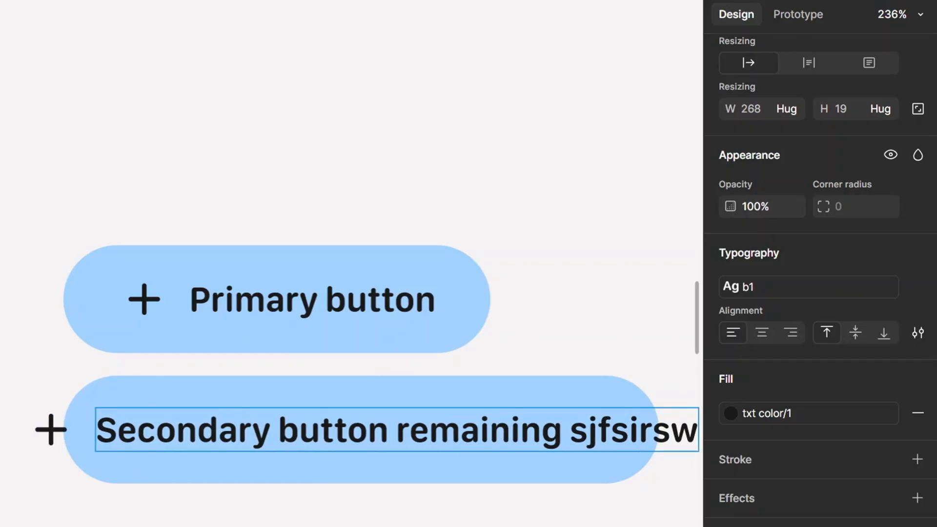
Trim the lower button's label back to "Secondary button remain" and leave text editing with the button frame selected.
key(BackSpace)
key(BackSpace)
key(BackSpace)
key(BackSpace)
key(BackSpace)
key(BackSpace)
key(BackSpace)
key(BackSpace)
key(BackSpace)
key(BackSpace)
key(BackSpace)
key(BackSpace)
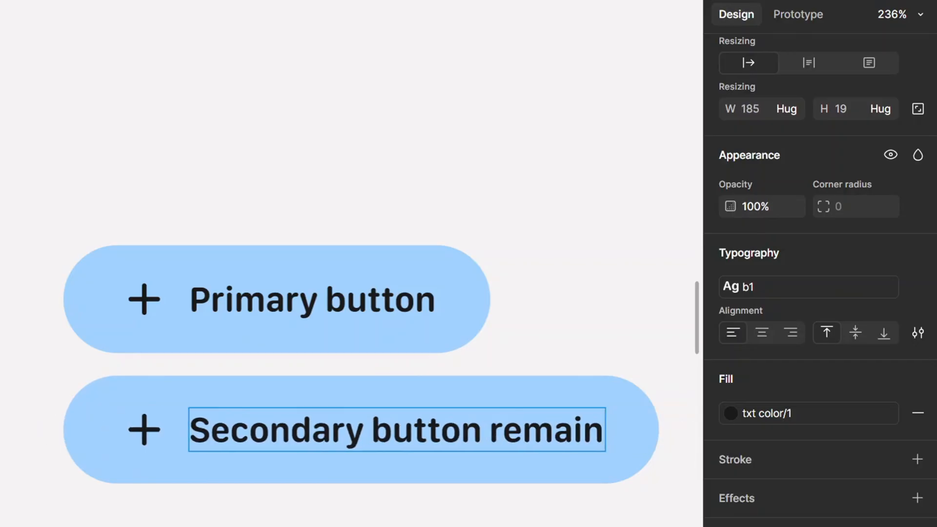
key(ctrl+a)
key(Escape)
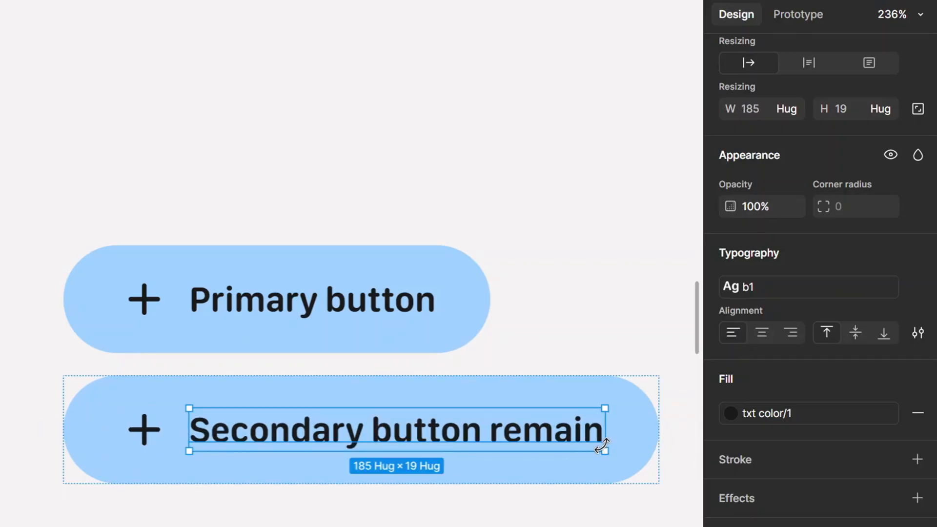
key(Escape)
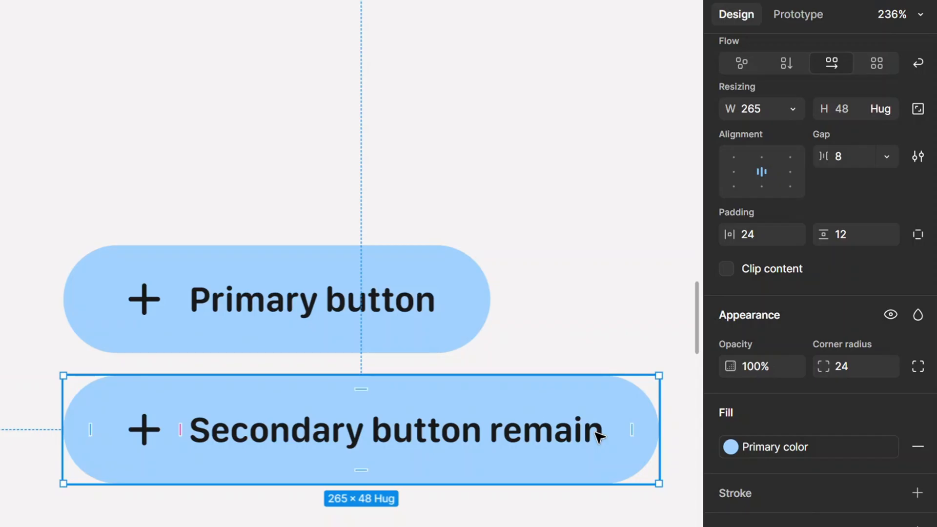
Delete the "Secondary button remain" button beneath the primary button.
click(542, 441)
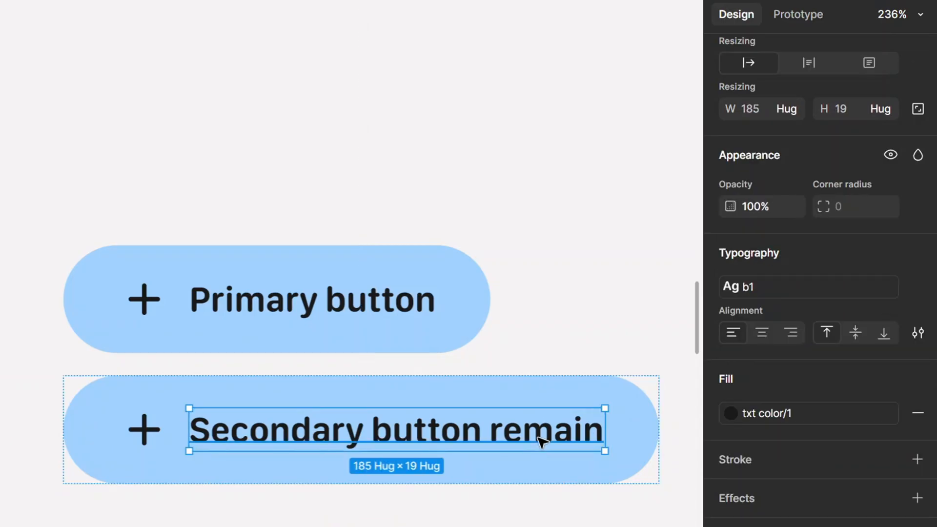
click(481, 325)
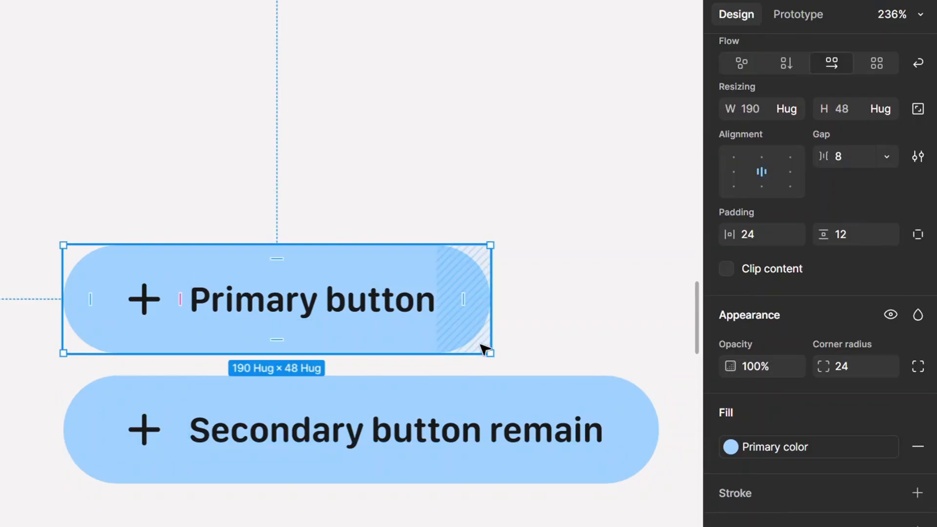
click(482, 381)
key(Delete)
Duplicate the primary button again and place the copy directly below the original.
click(434, 331)
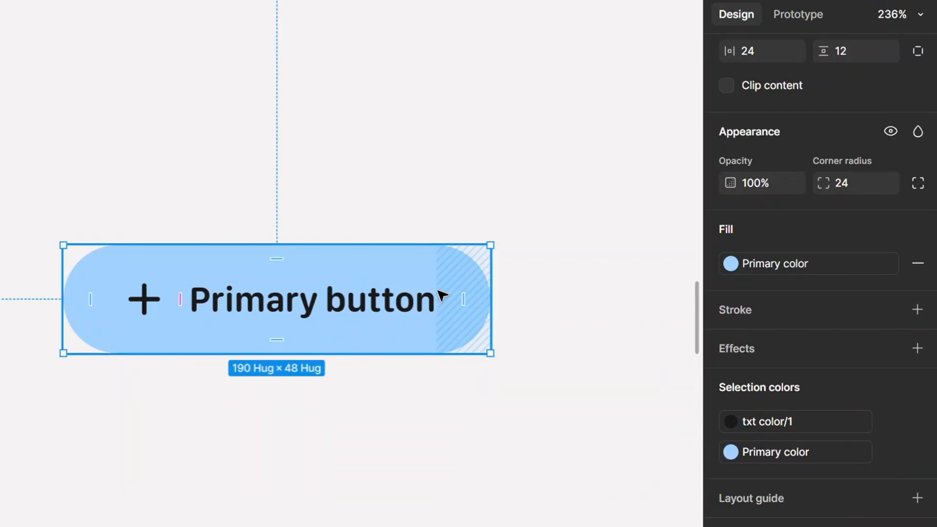
drag(419, 280, 411, 403)
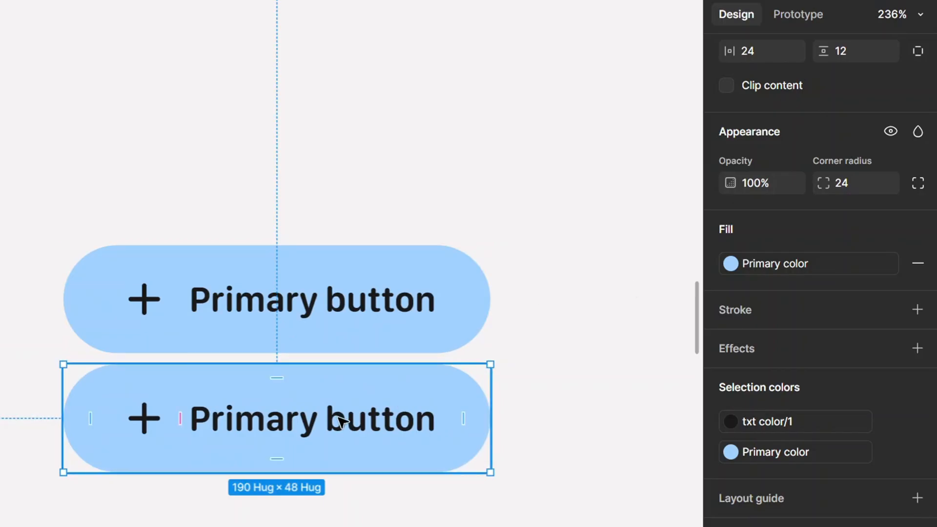
Try relabeling the lower button copy as "Other button", undo the text change, and leave text editing.
double_click(302, 420)
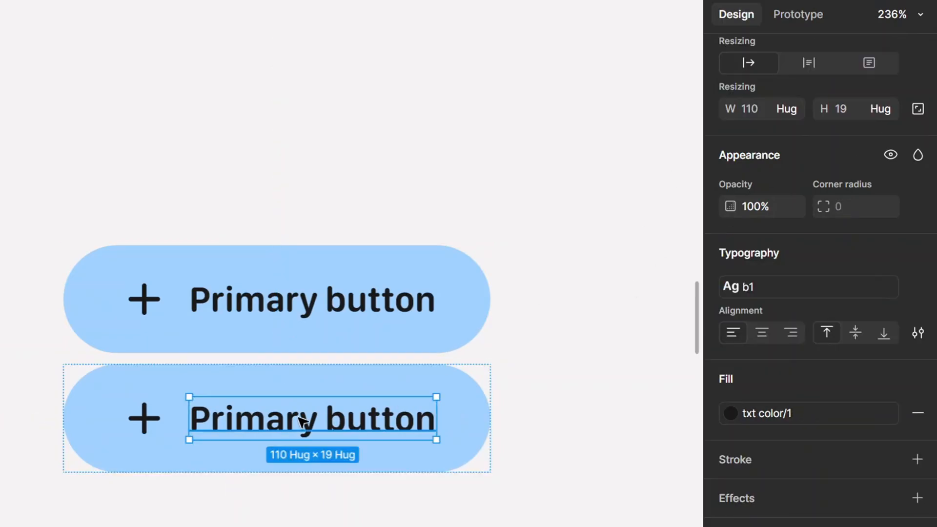
key(Return)
text(Ot)
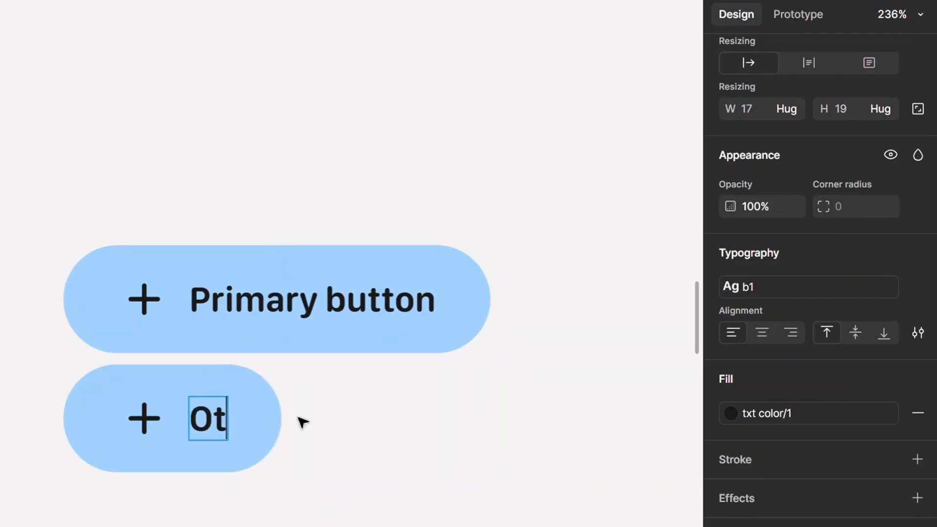
text(her button)
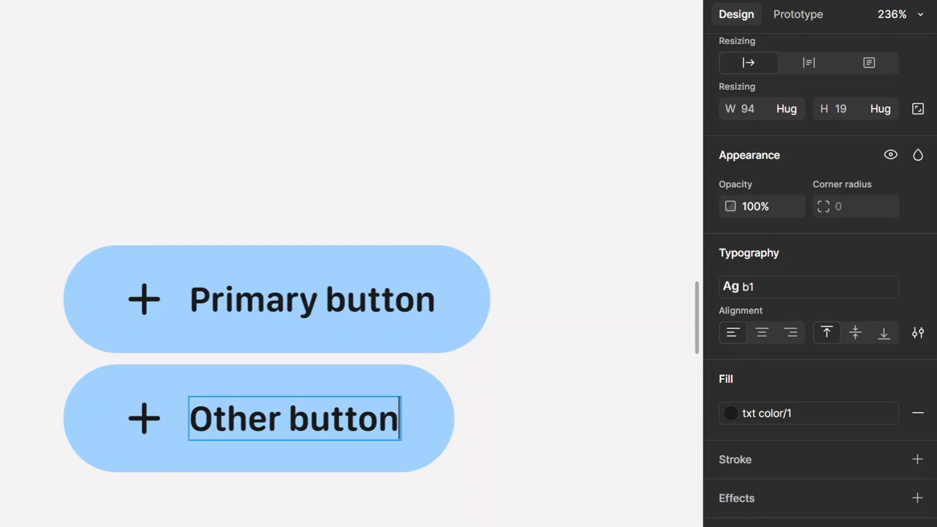
text(s)
key(ctrl+z)
key(ctrl+z)
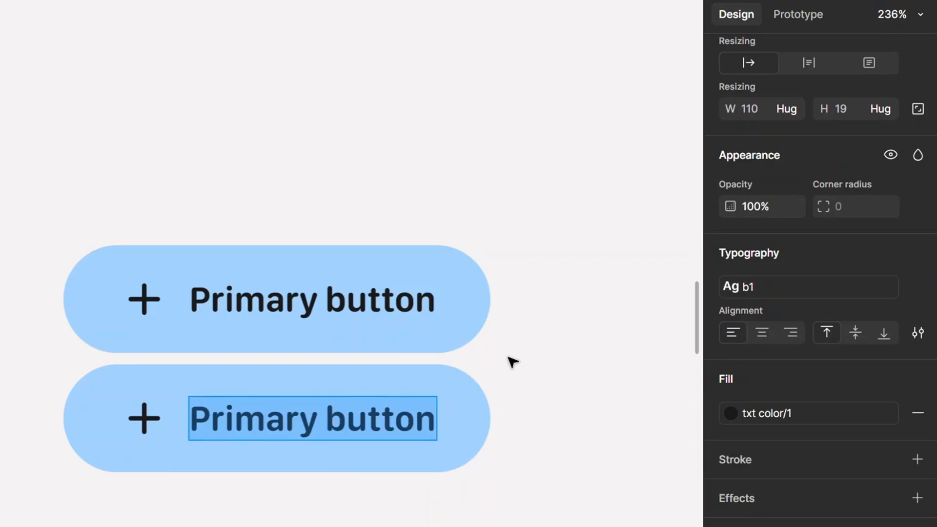
key(Escape)
Switch the lower primary button frame's horizontal resizing from hug contents to a fixed width of 190.
click(476, 393)
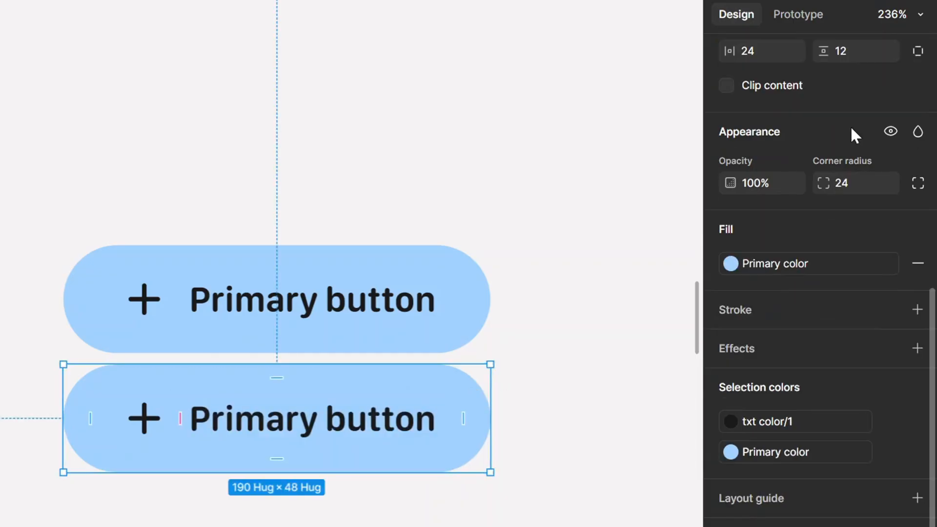
scroll(860, 127, up, 3)
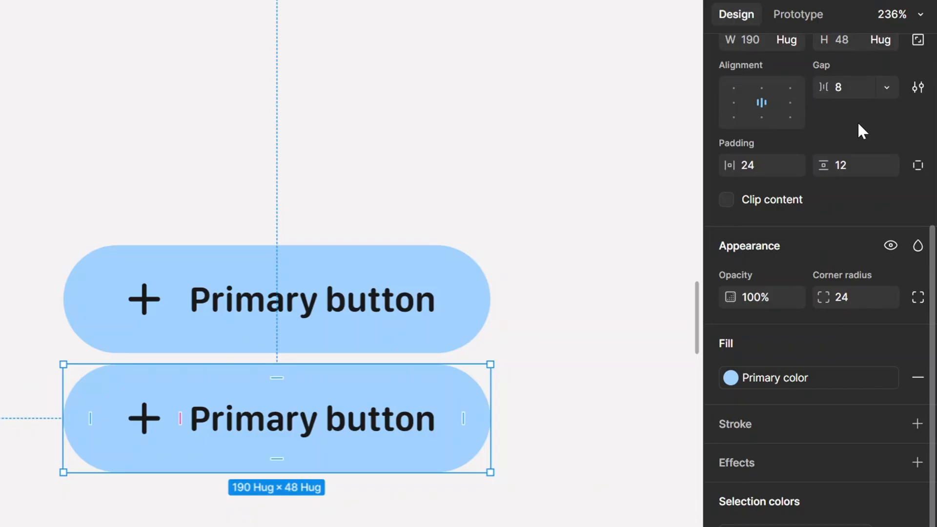
scroll(861, 124, up, 2)
click(792, 79)
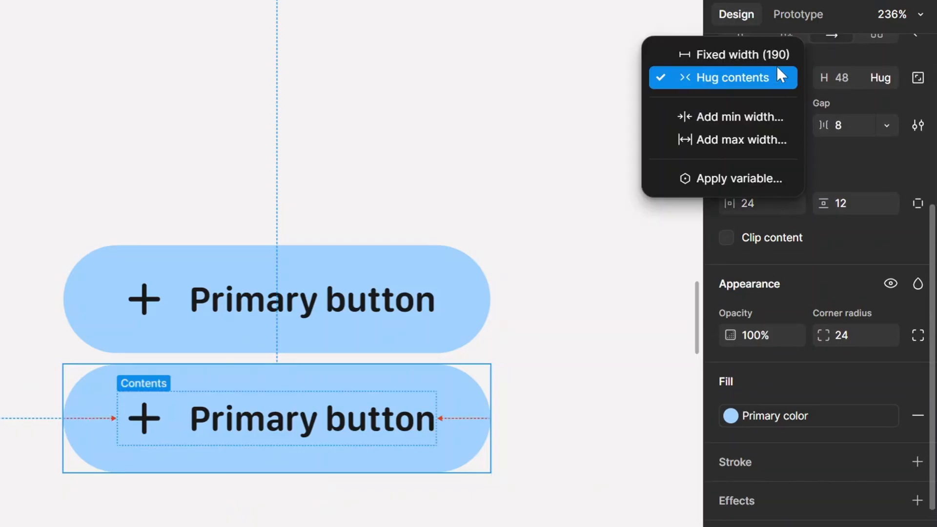
click(771, 55)
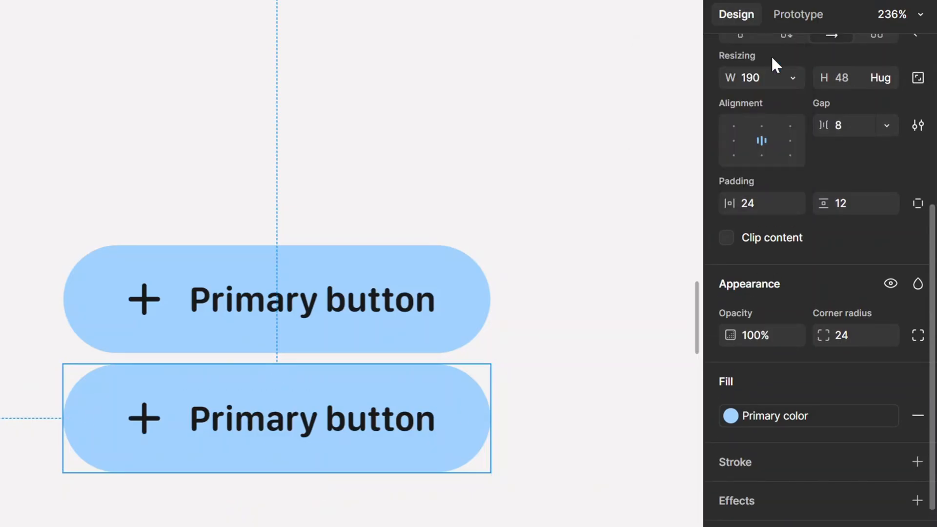
Switch the upper primary button frame's horizontal resizing from hug contents to a fixed width of 190.
click(447, 277)
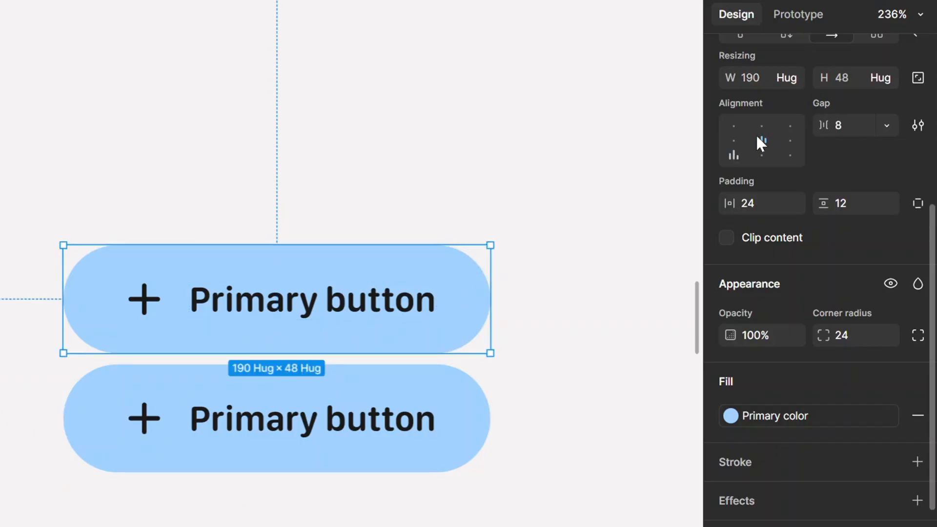
click(789, 74)
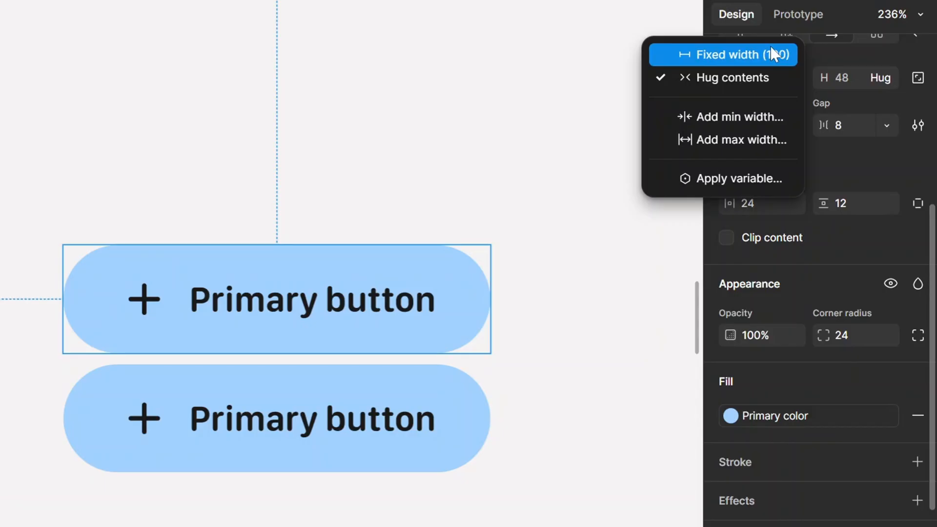
click(770, 46)
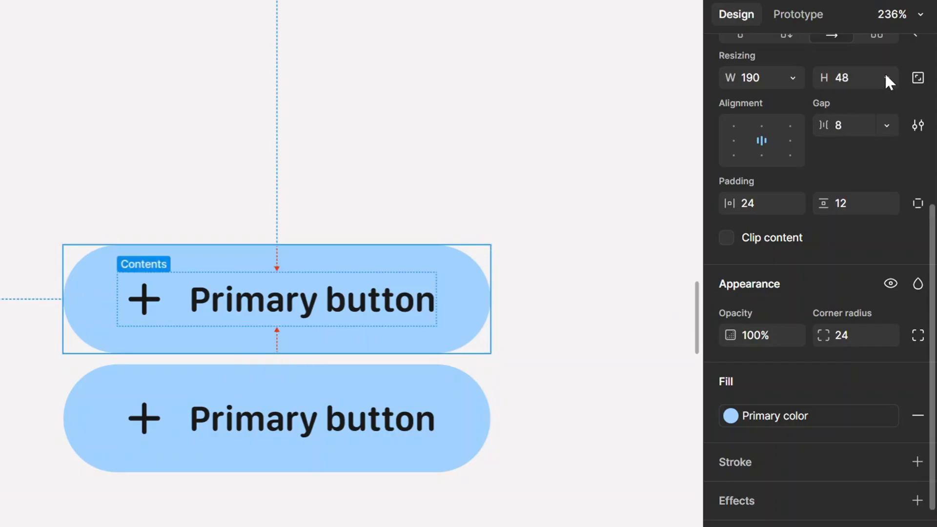
Add a second line reading "jdskd" to the upper primary button's label.
double_click(428, 293)
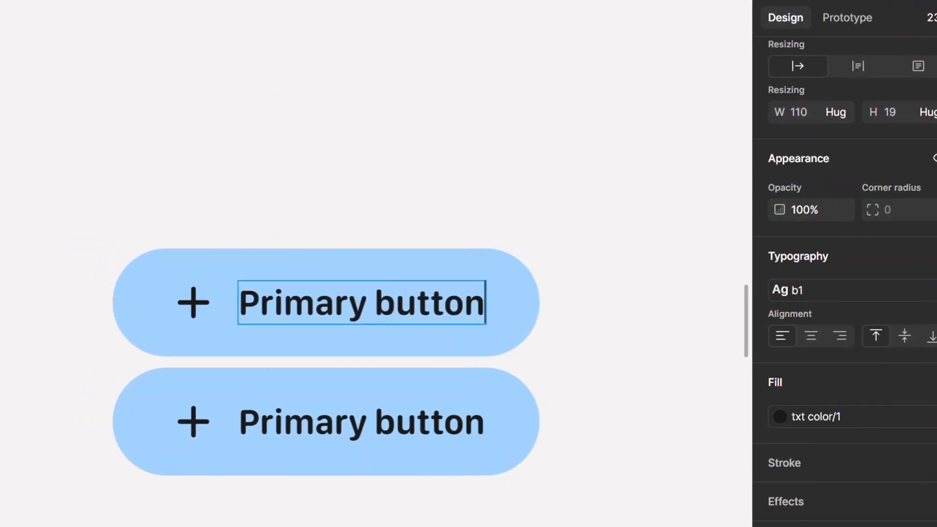
key(Return)
text(jdskd)
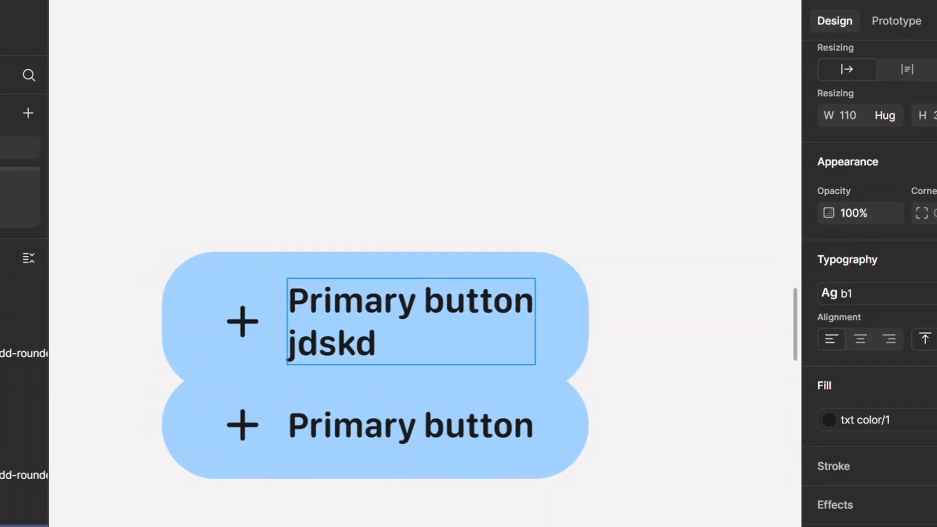
Delete the extra word "jdskd" from the upper button's label so it reads "Primary button".
key(BackSpace)
key(BackSpace)
key(BackSpace)
key(BackSpace)
key(BackSpace)
key(BackSpace)
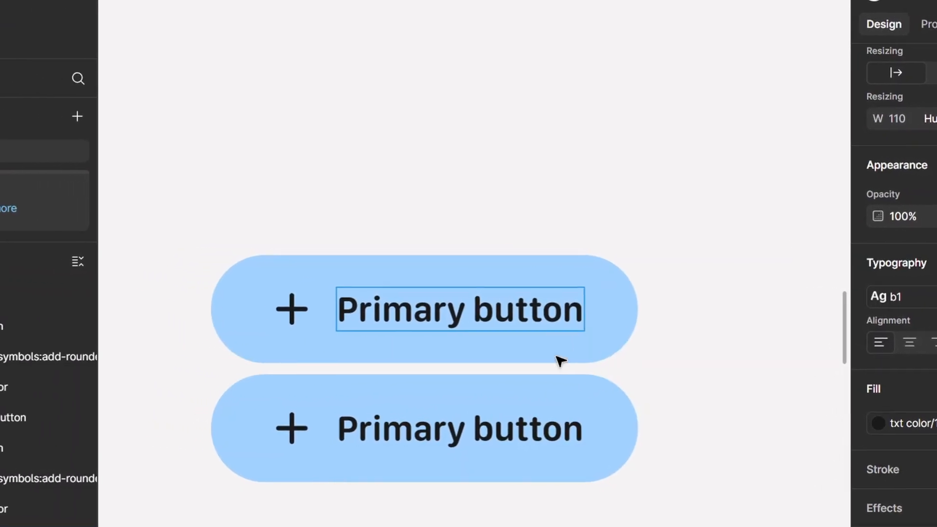
Rename the lower button's frame layer as "secondary button".
click(540, 428)
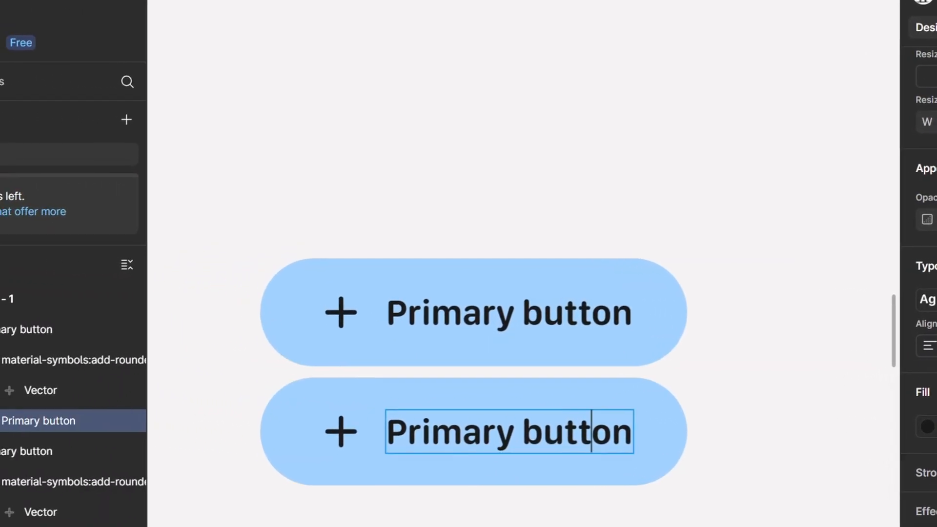
key(Escape)
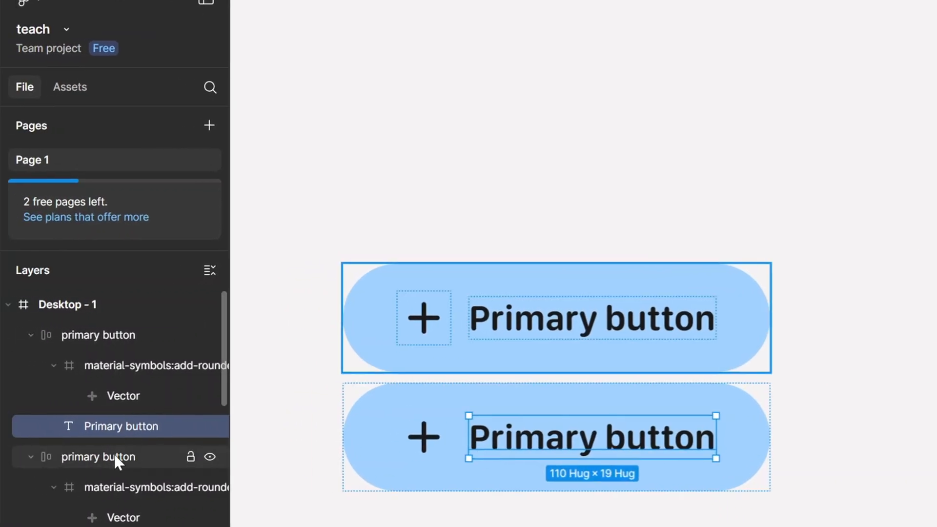
double_click(103, 335)
text(seconda)
text(ry button)
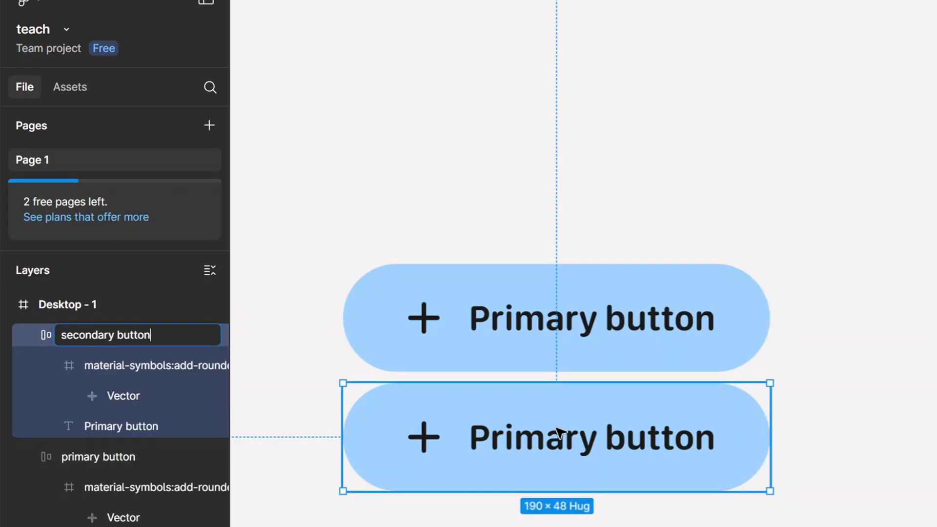
Change the lower button's label text to "secondary".
double_click(564, 441)
double_click(561, 439)
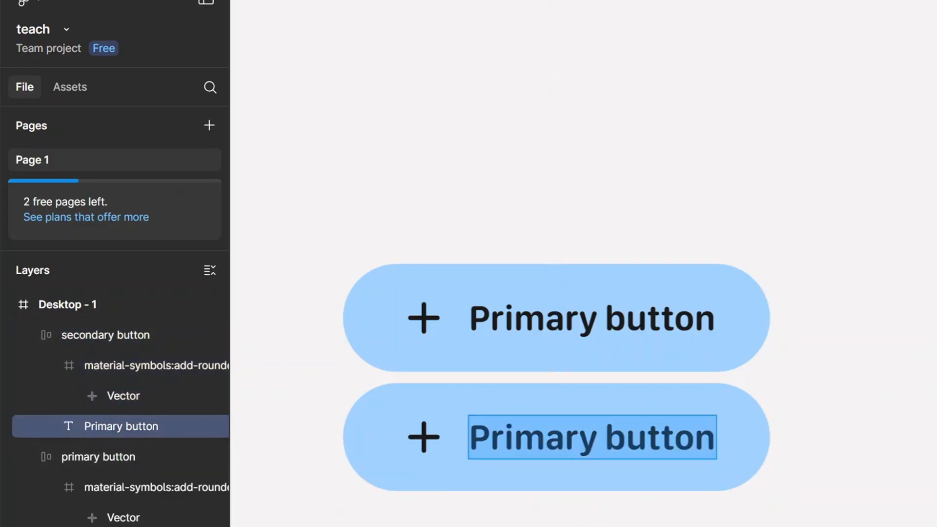
text(secondary)
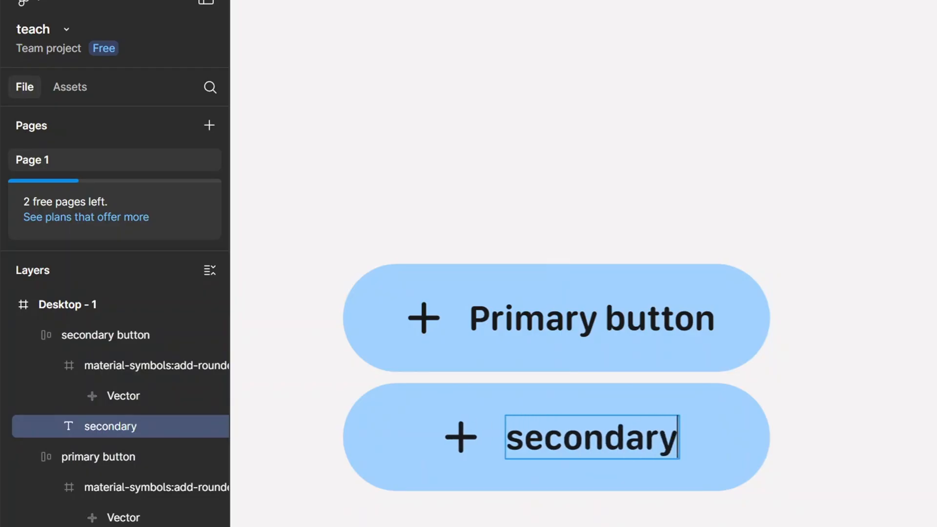
key(Escape)
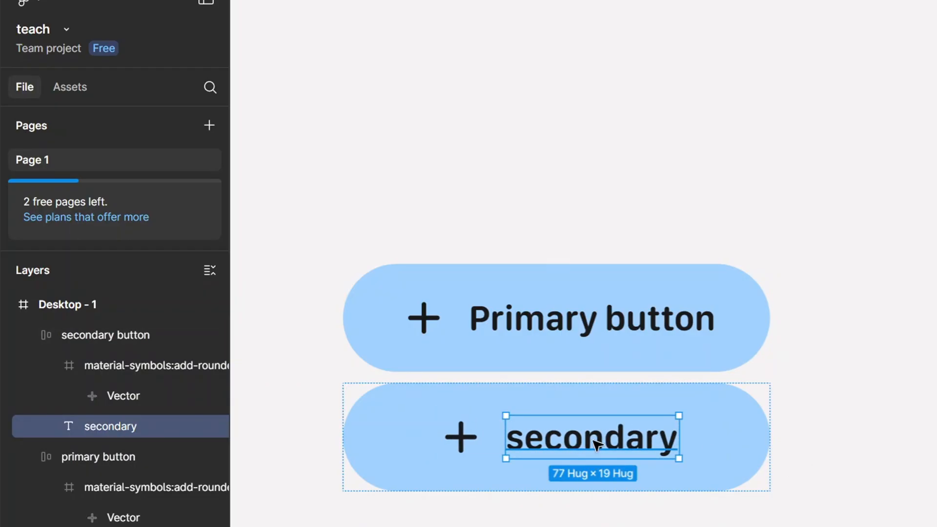
Try the Secondary color style as the lower button's fill.
click(737, 435)
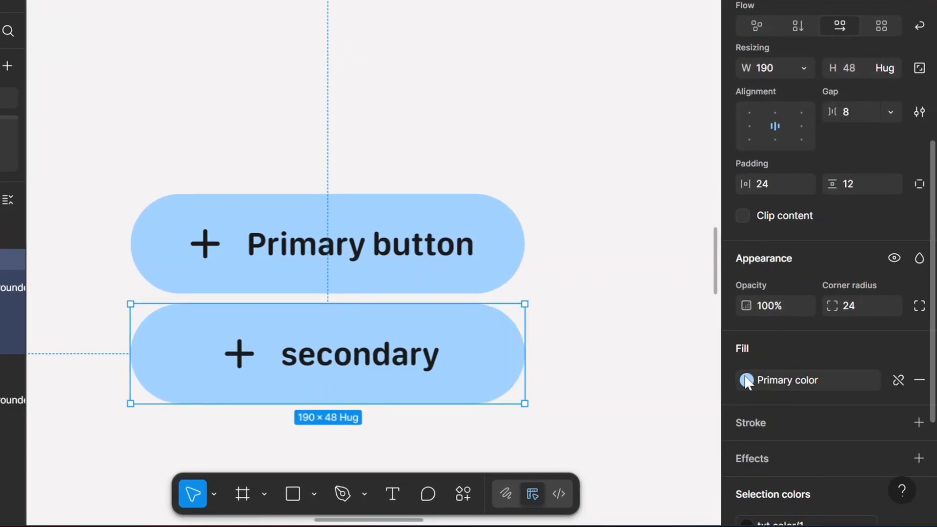
click(747, 380)
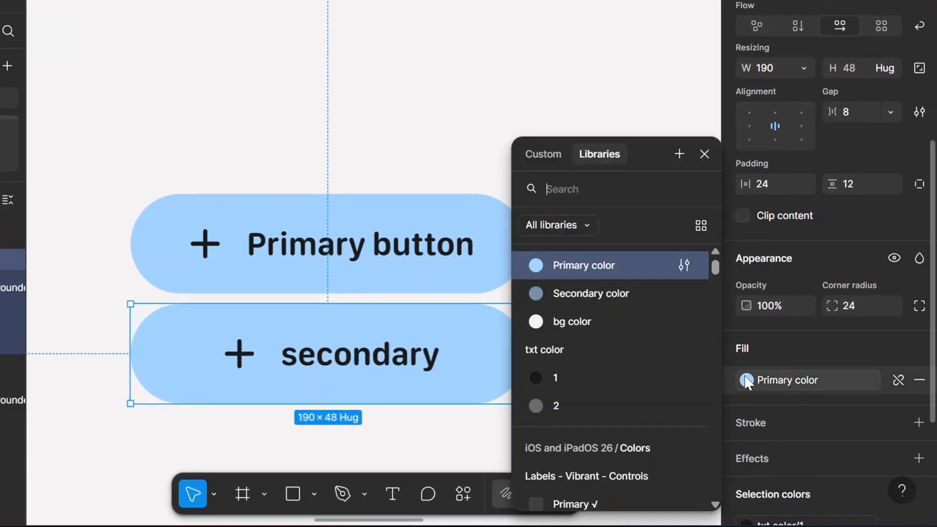
click(628, 297)
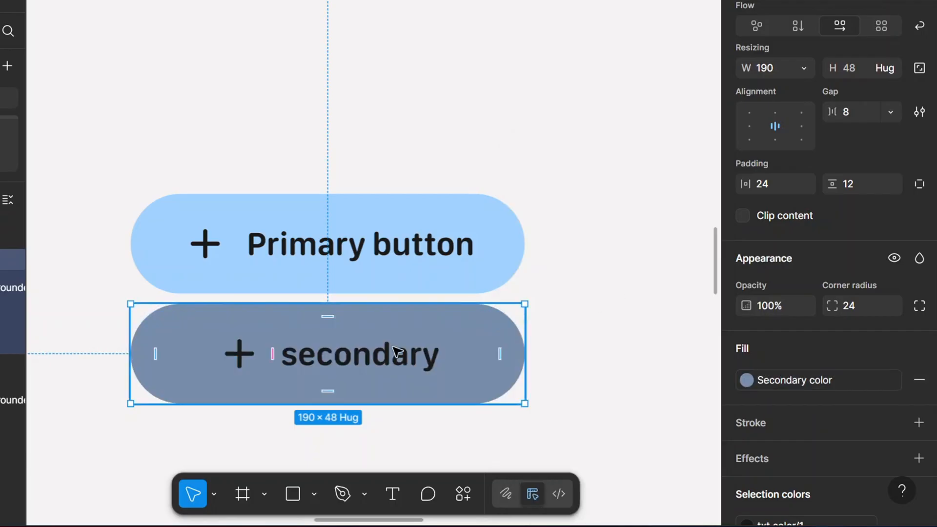
double_click(414, 365)
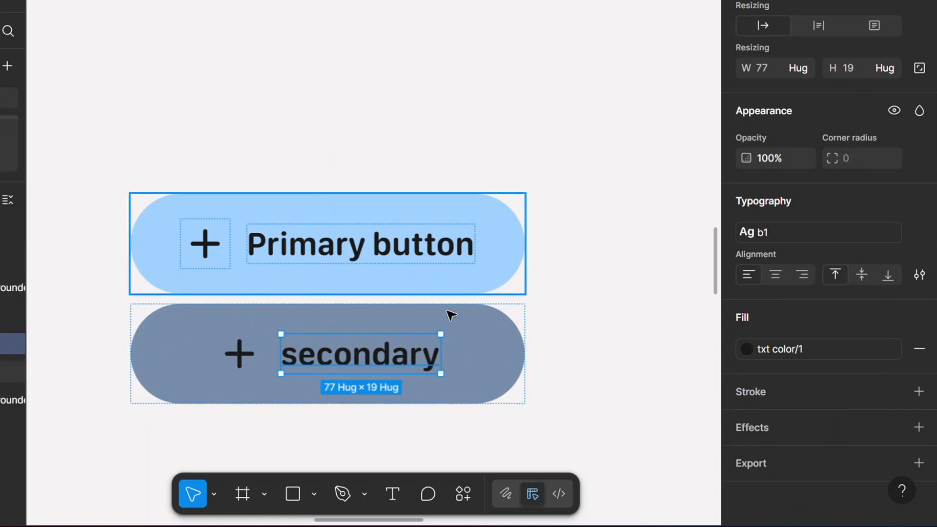
Remove the secondary button's fill and give it a stroke with the Primary color style.
click(477, 351)
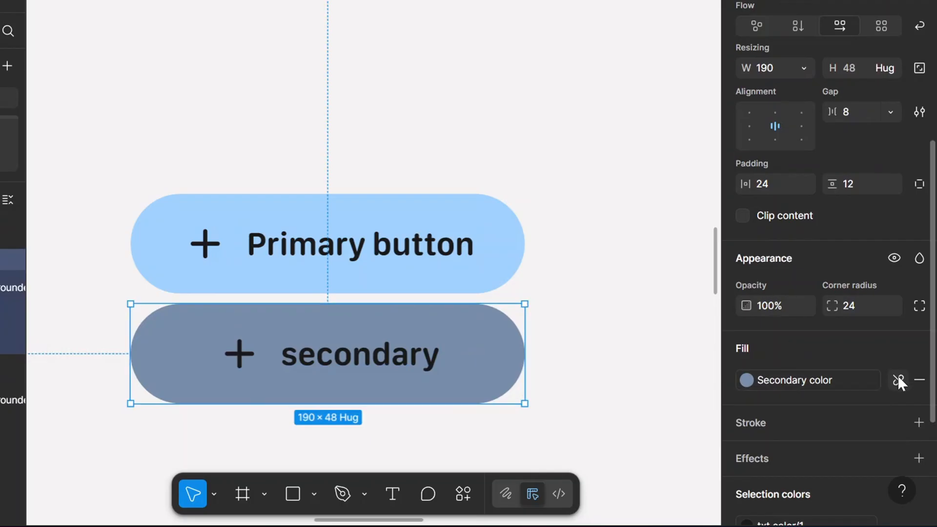
click(916, 380)
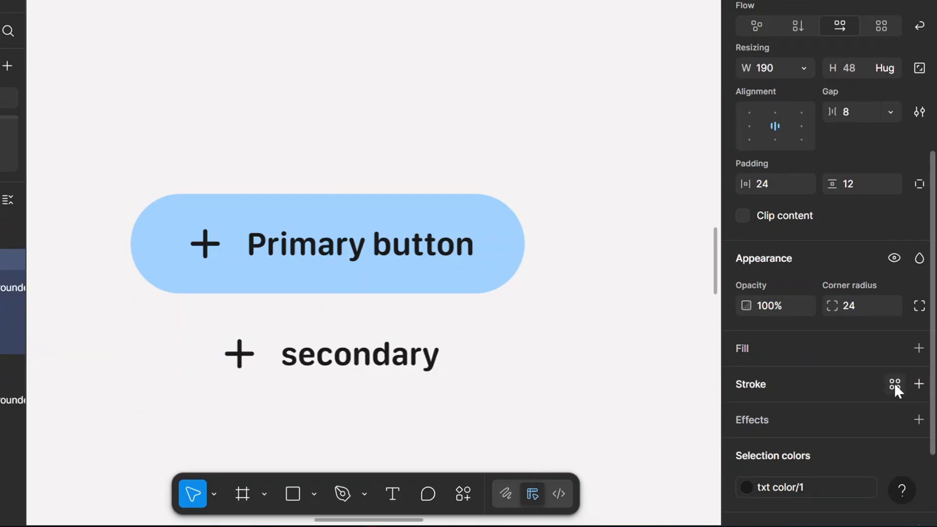
click(895, 384)
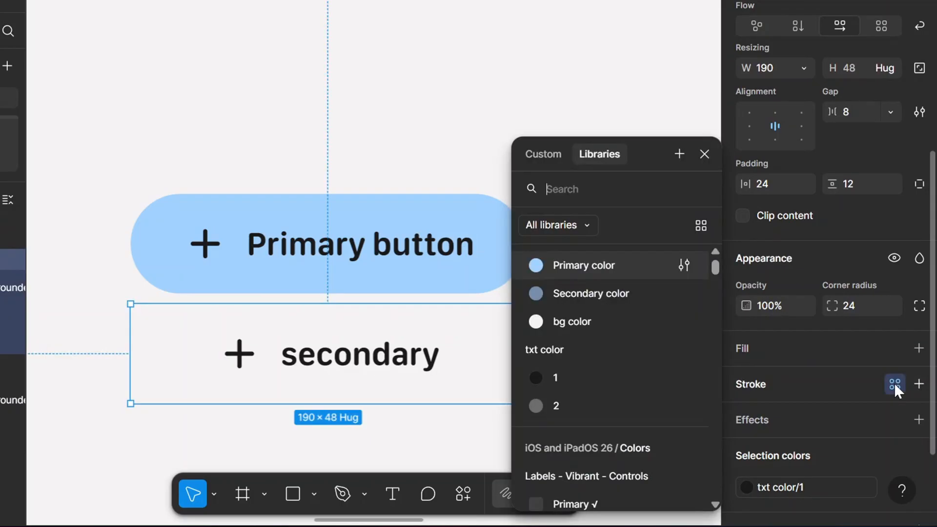
click(626, 271)
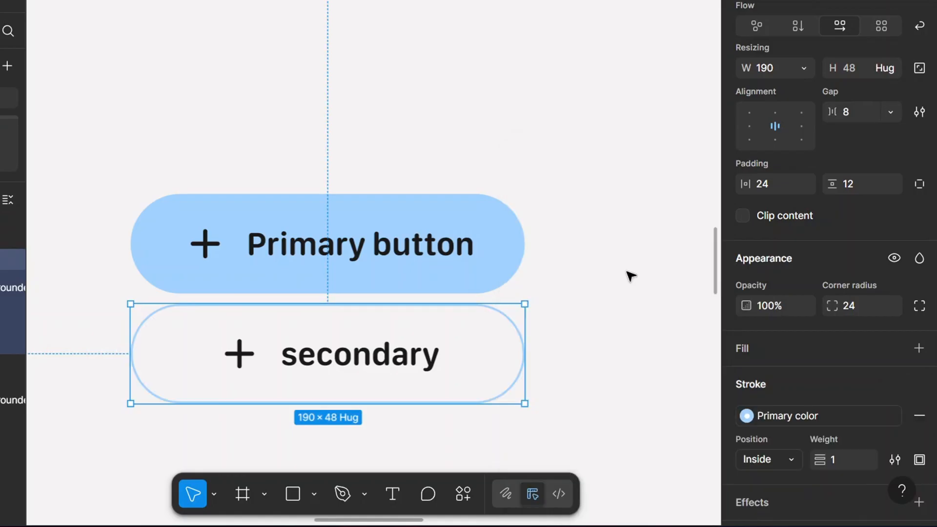
click(586, 266)
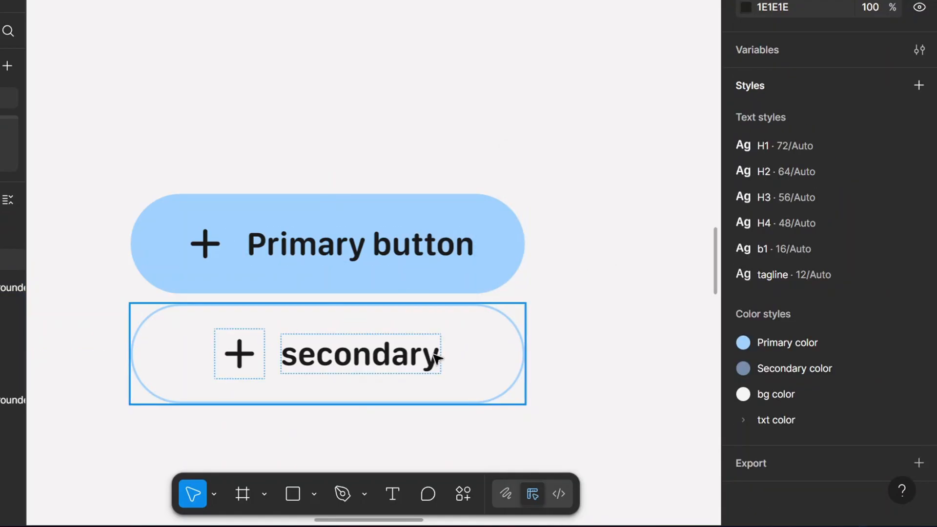
Set the secondary button's item gap to Auto and test it by resizing the button to 250 wide and back to 190.
click(471, 371)
click(472, 274)
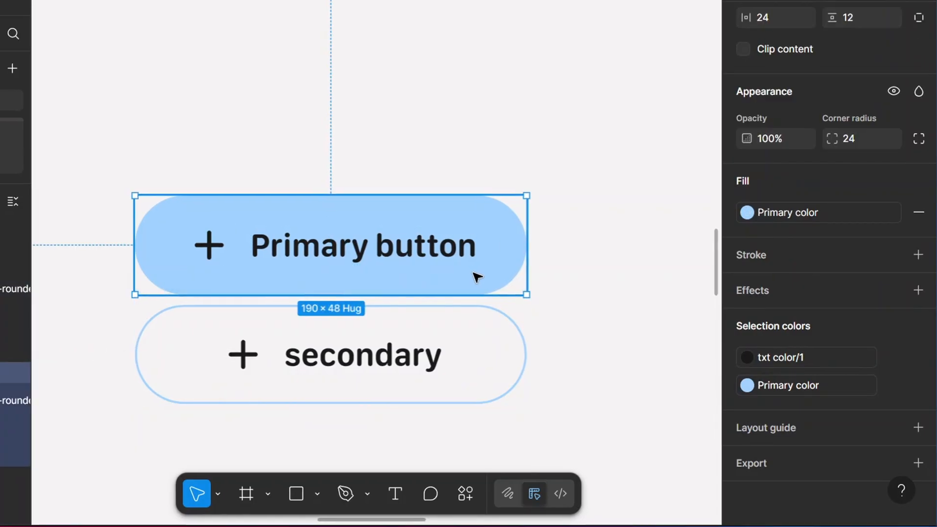
click(483, 355)
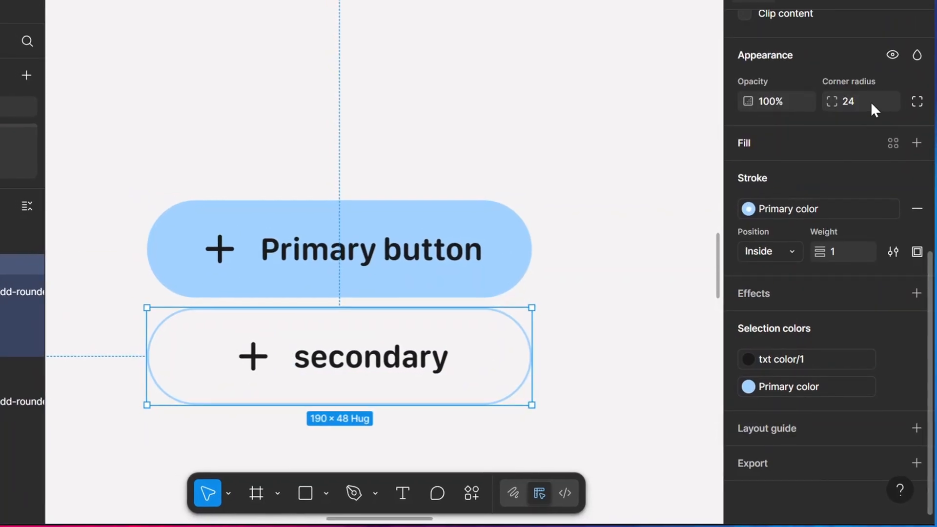
scroll(870, 102, up, 4)
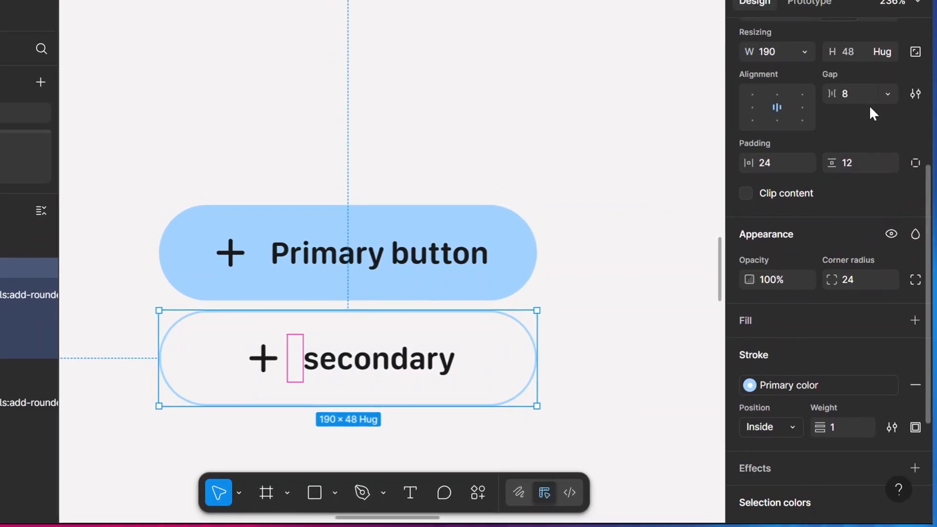
click(885, 97)
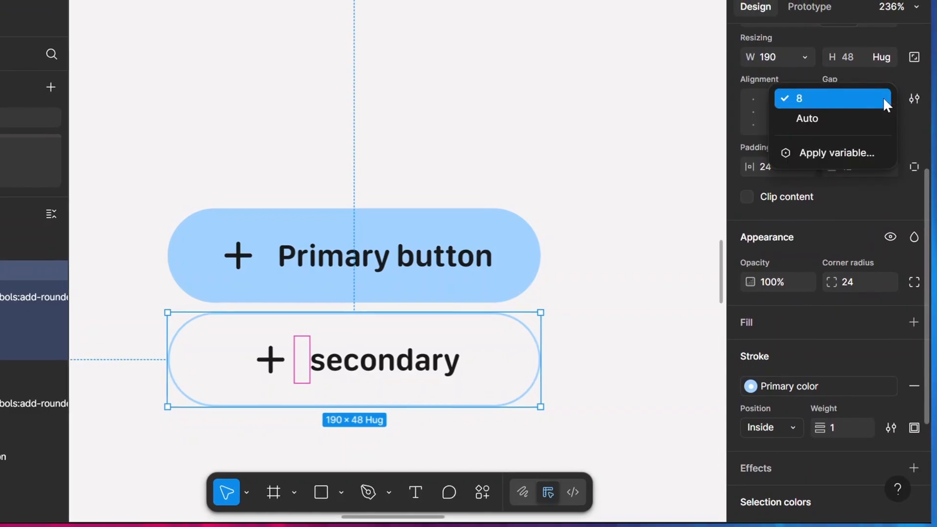
click(913, 140)
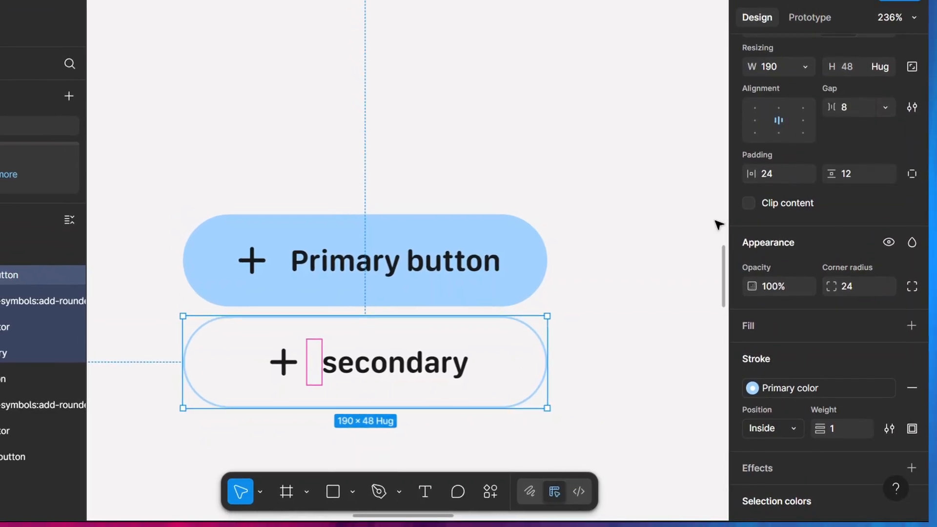
click(865, 110)
text(auto)
key(Return)
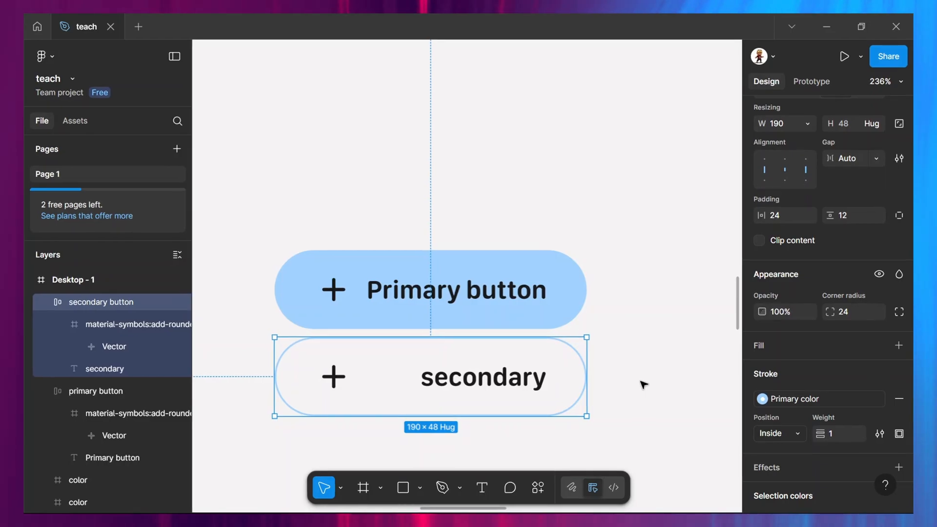
drag(595, 372, 686, 376)
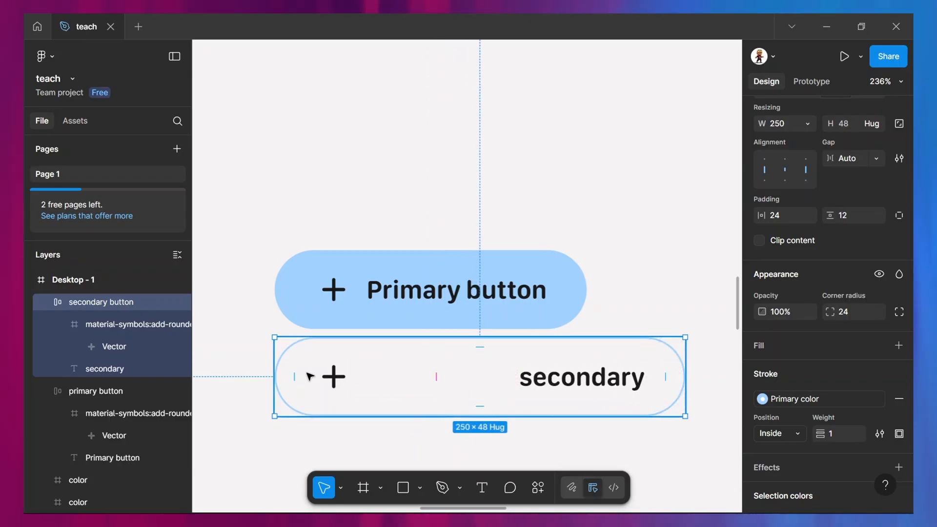
drag(701, 380, 586, 381)
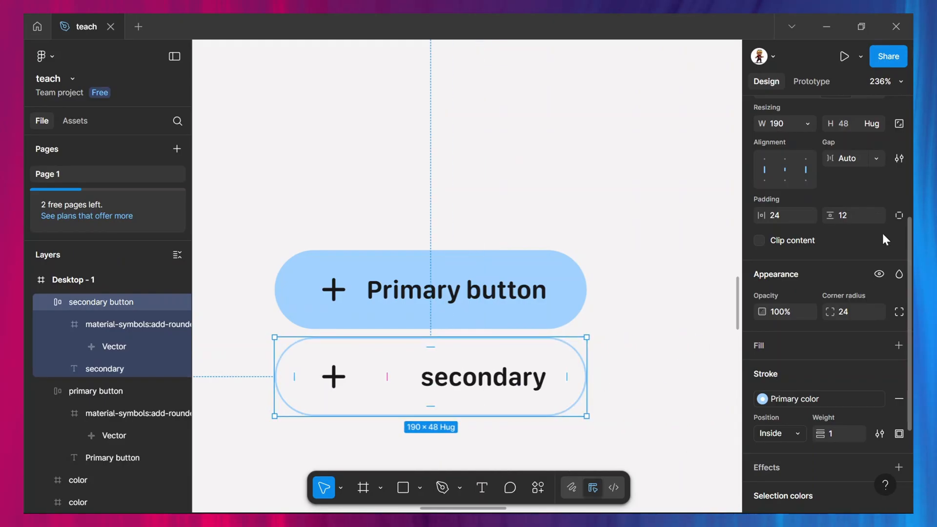
Try a fixed gap of 8 on the secondary button while resizing its width, and undo the change.
click(877, 157)
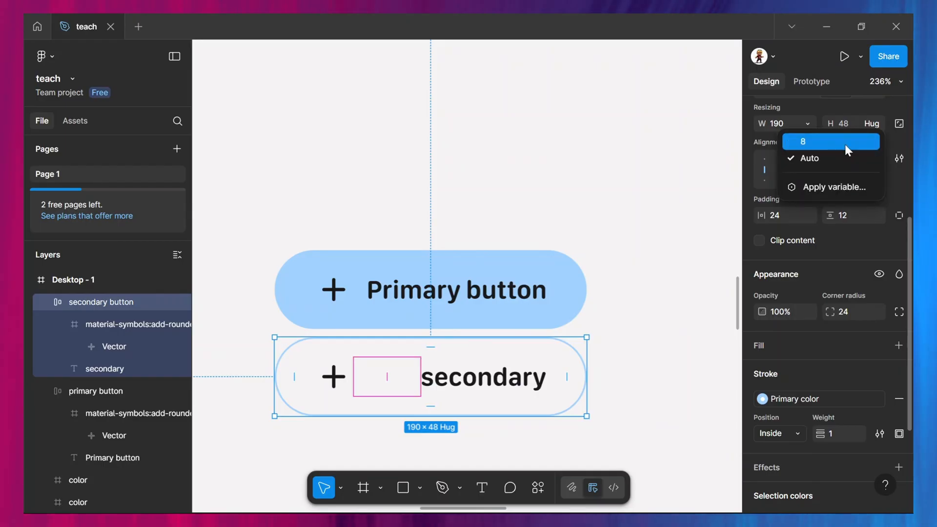
click(845, 144)
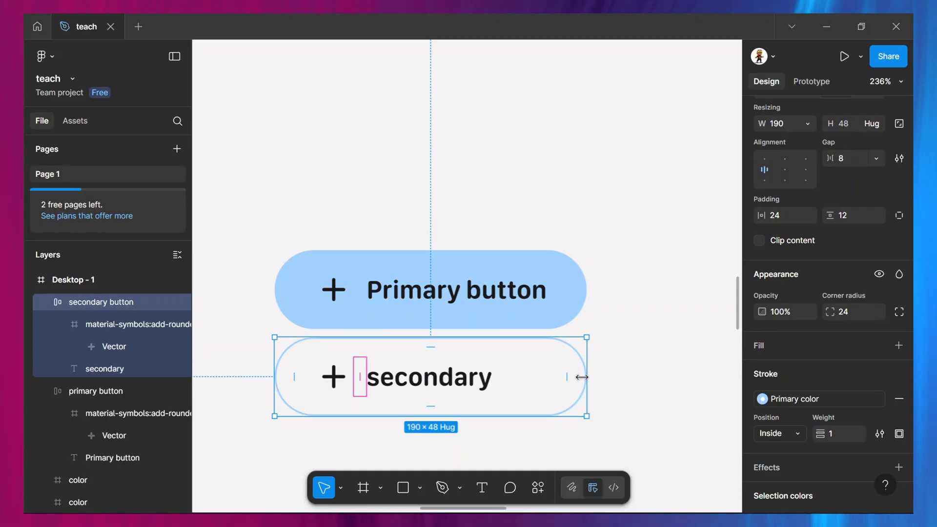
drag(625, 377, 590, 371)
key(ctrl+z)
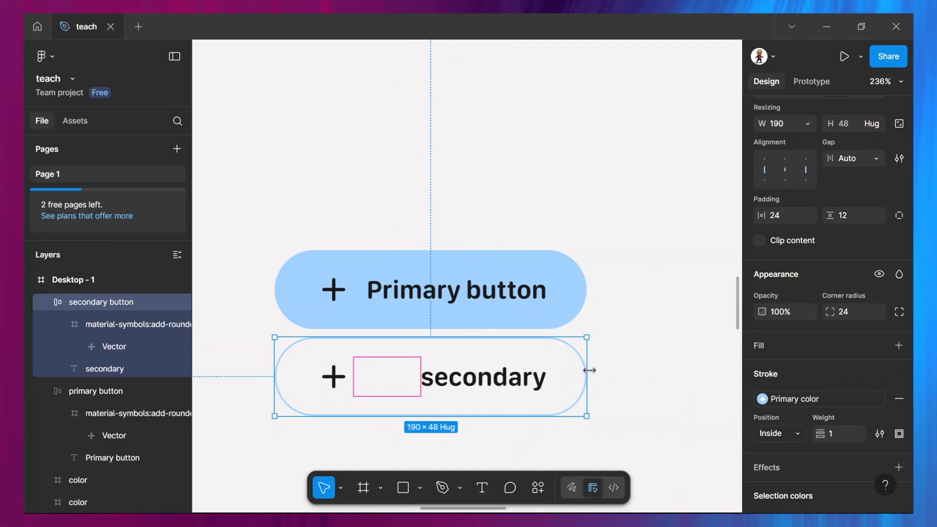
Set the secondary button's item gap to 8 and centre its icon and label within the frame.
click(877, 158)
click(851, 141)
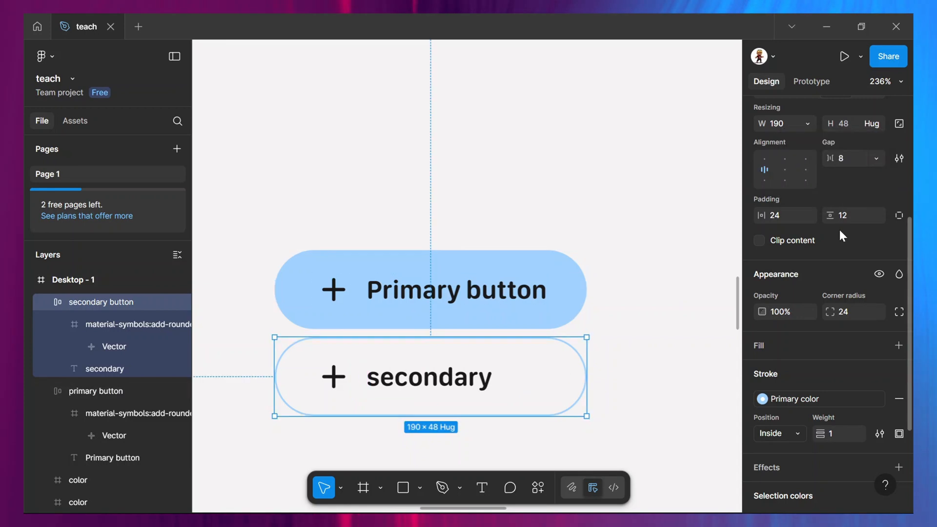
click(786, 168)
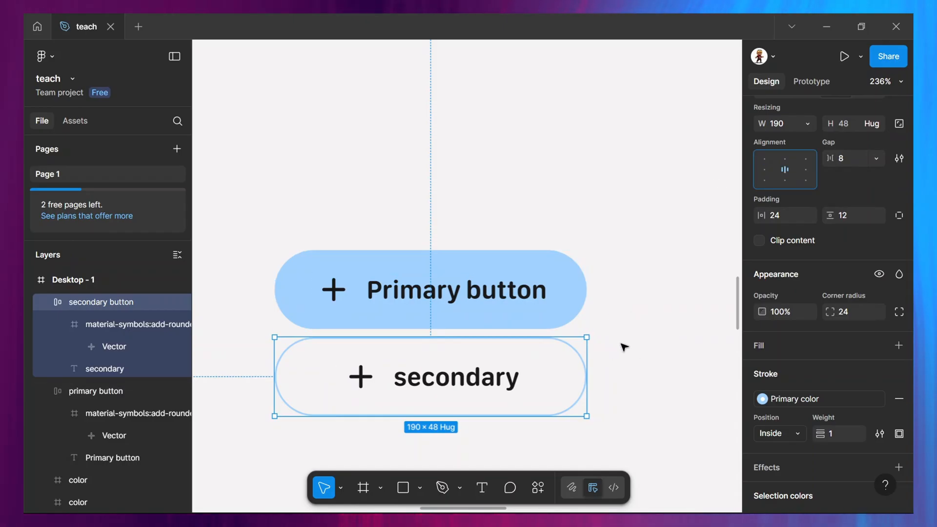
click(624, 347)
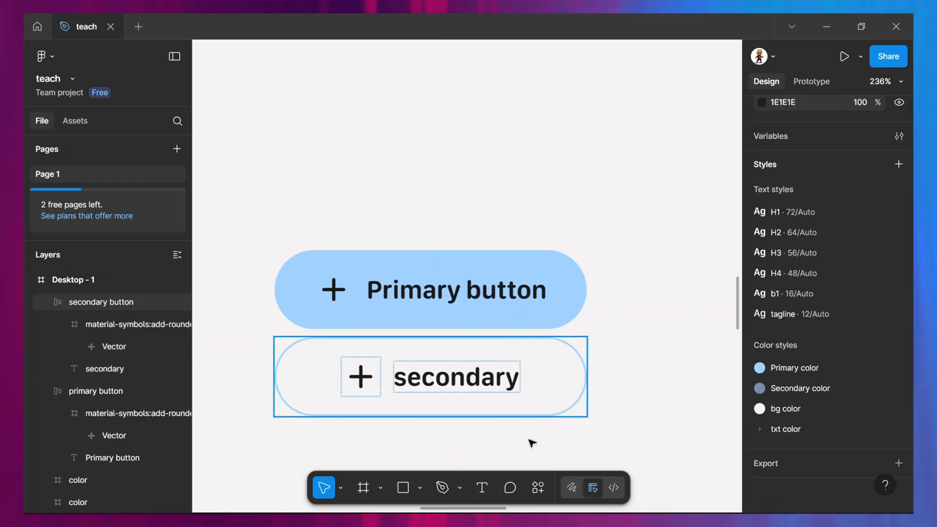
Select both the primary and secondary buttons and examine the available options for creating components.
click(497, 382)
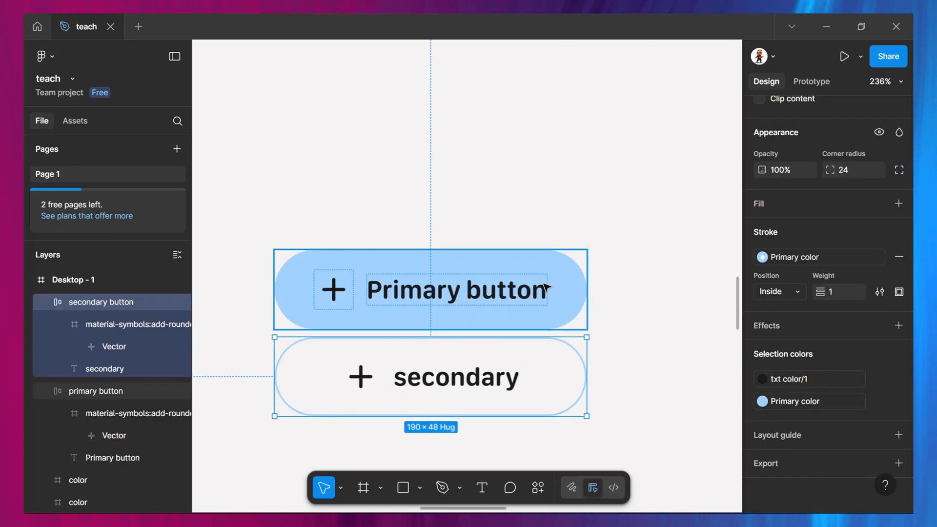
shift+click(547, 287)
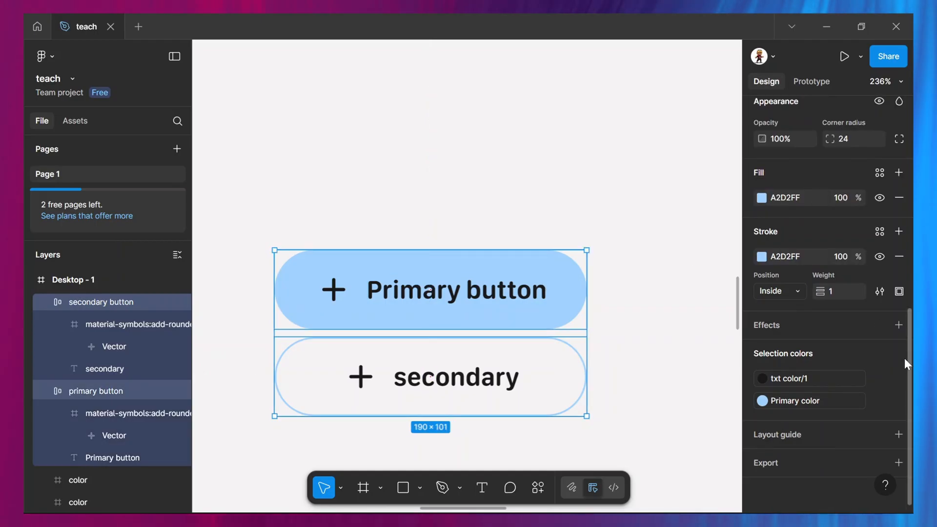
drag(910, 364, 912, 144)
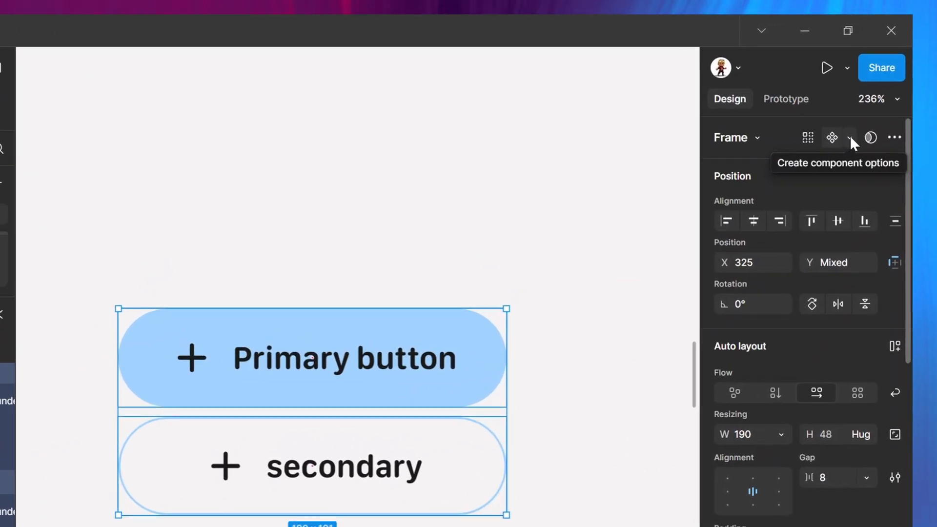
click(850, 139)
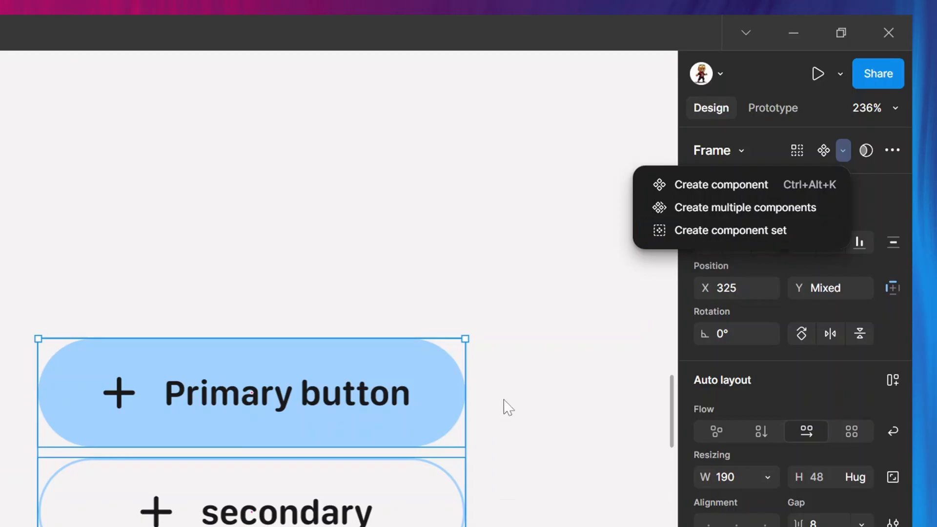
click(527, 384)
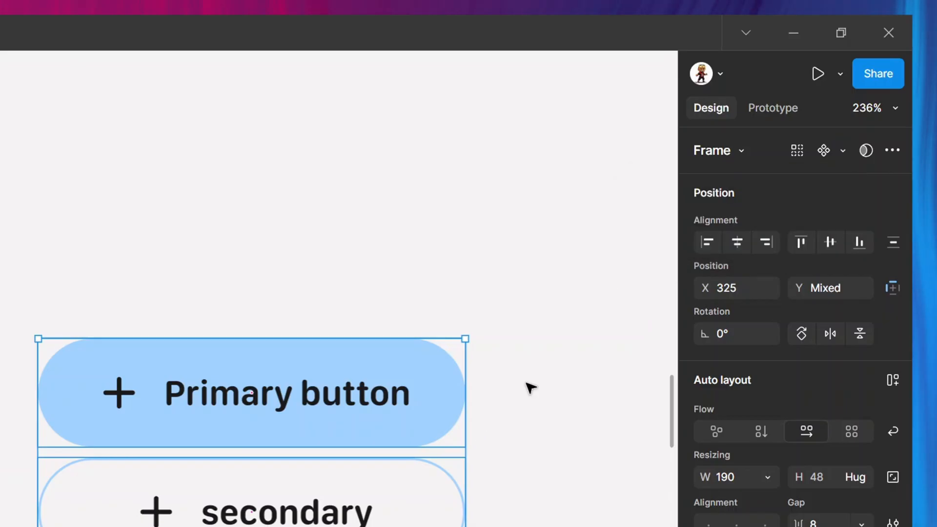
Select both the primary and secondary buttons and duplicate them to the right of the originals.
click(501, 387)
click(426, 405)
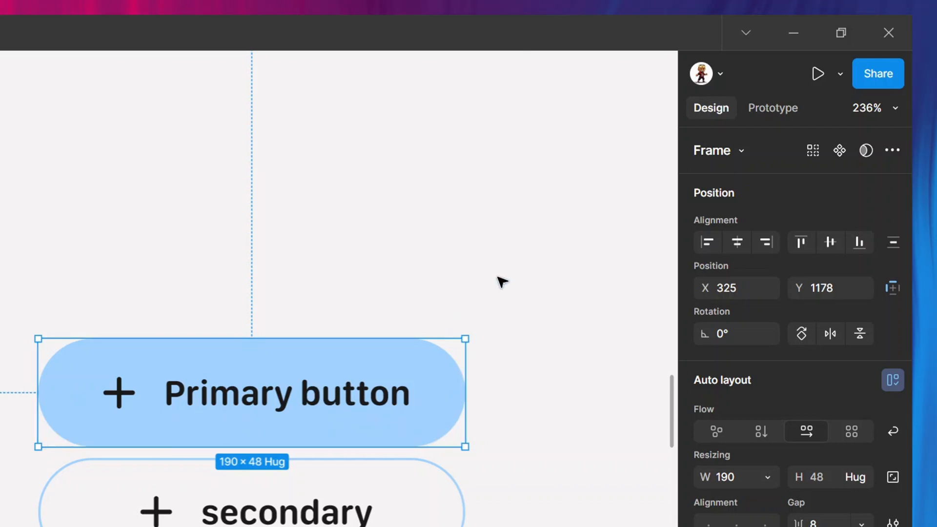
shift+click(328, 503)
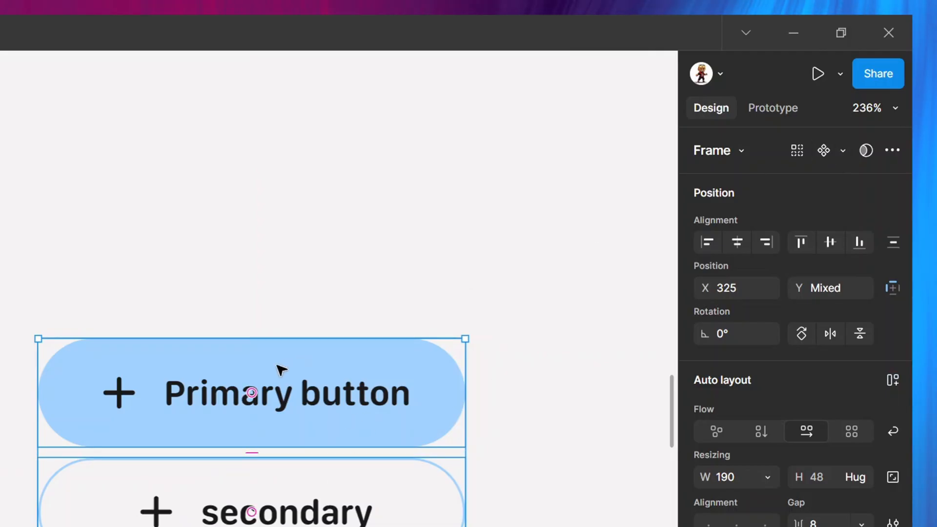
drag(282, 368, 509, 374)
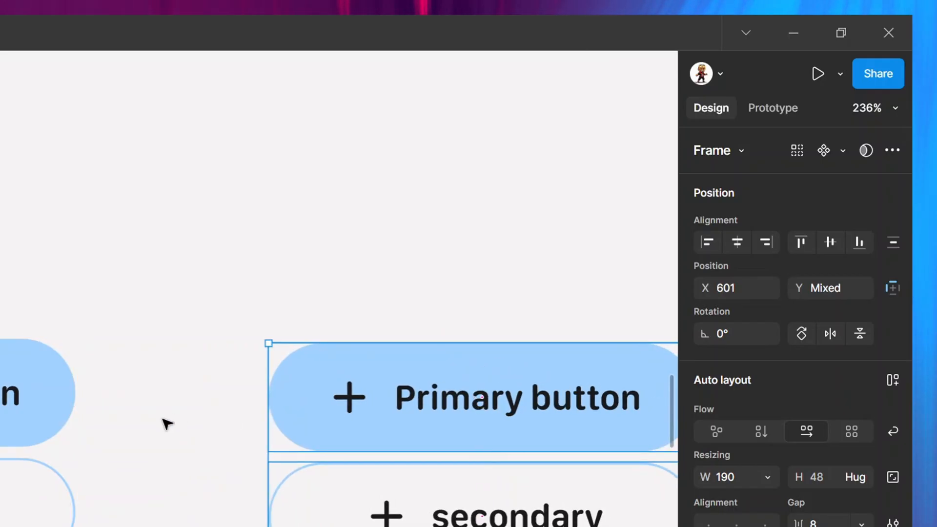
Create a component set from the duplicated primary and secondary buttons.
scroll(167, 424, right, 10)
scroll(167, 424, left, 5)
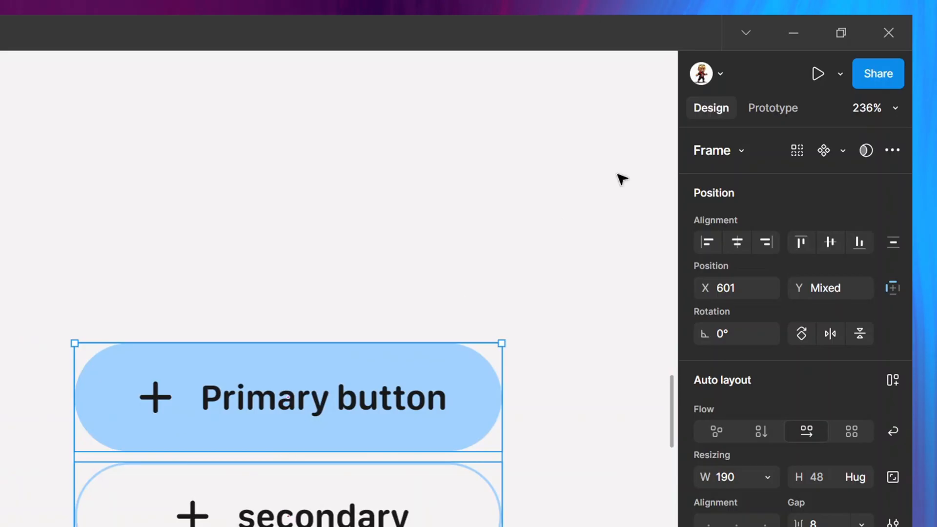
click(844, 149)
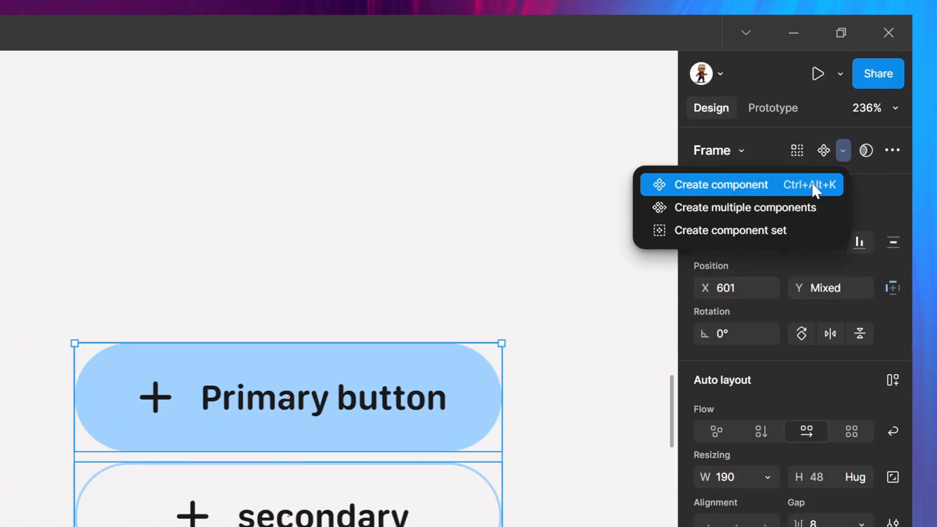
click(759, 235)
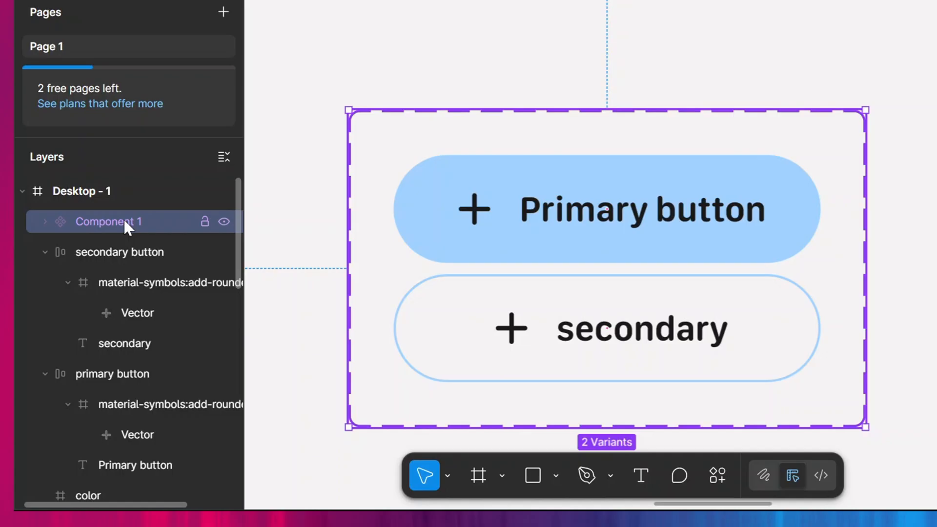
Rename the new component set as buttons.
double_click(124, 219)
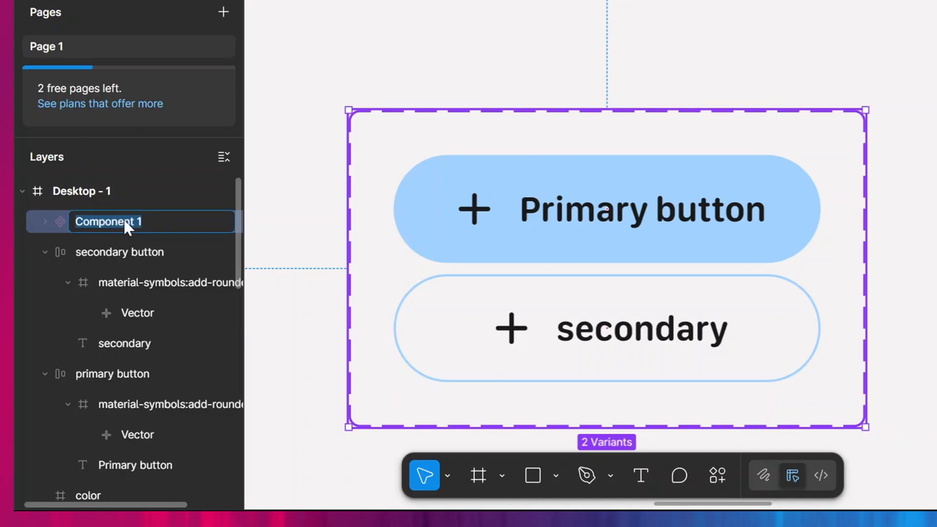
text(buttons)
key(Return)
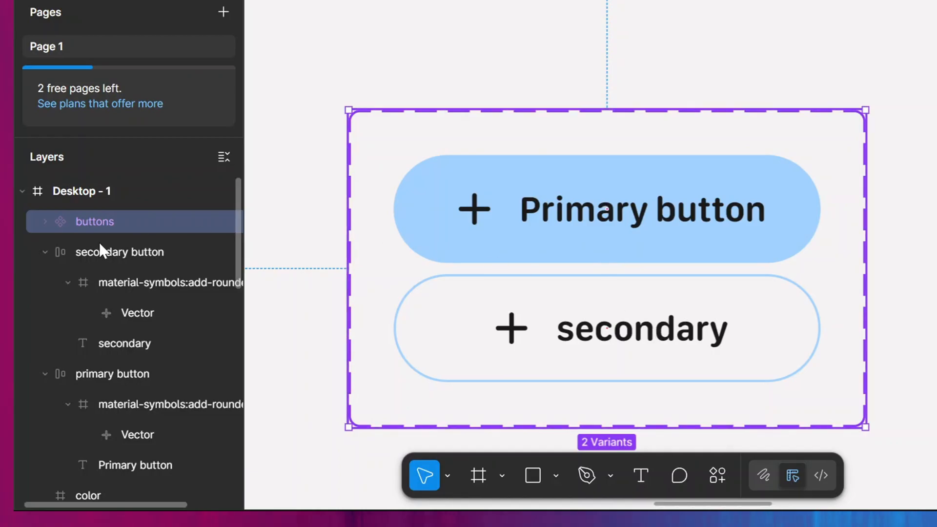
Expand the buttons component set and inspect its secondary button and primary button variants.
click(45, 221)
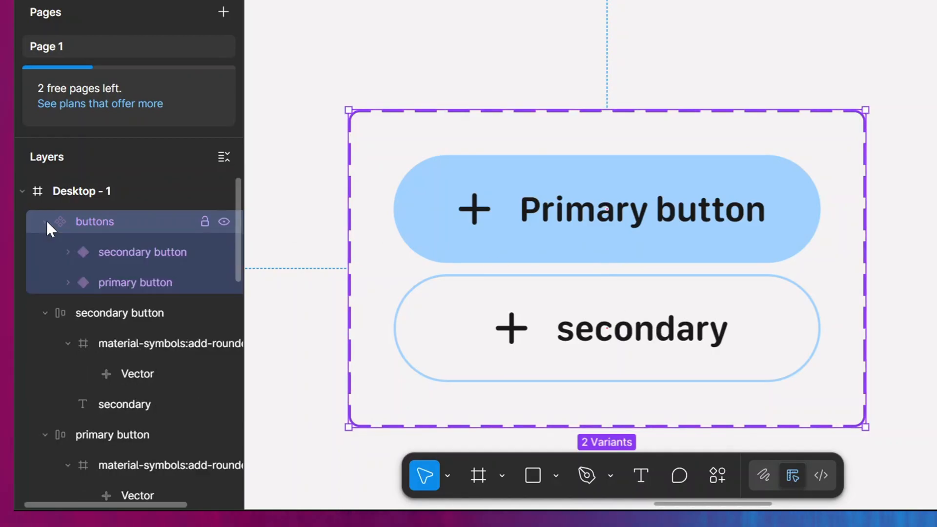
click(117, 250)
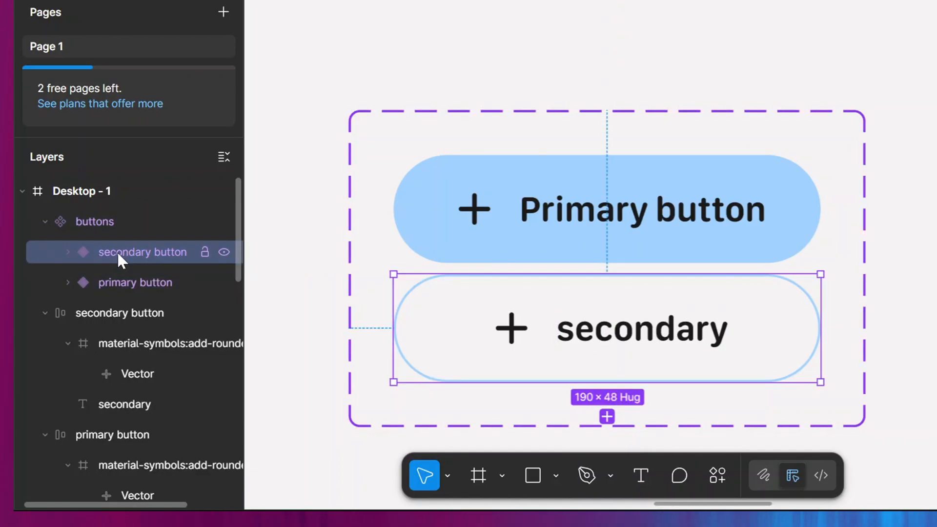
click(139, 282)
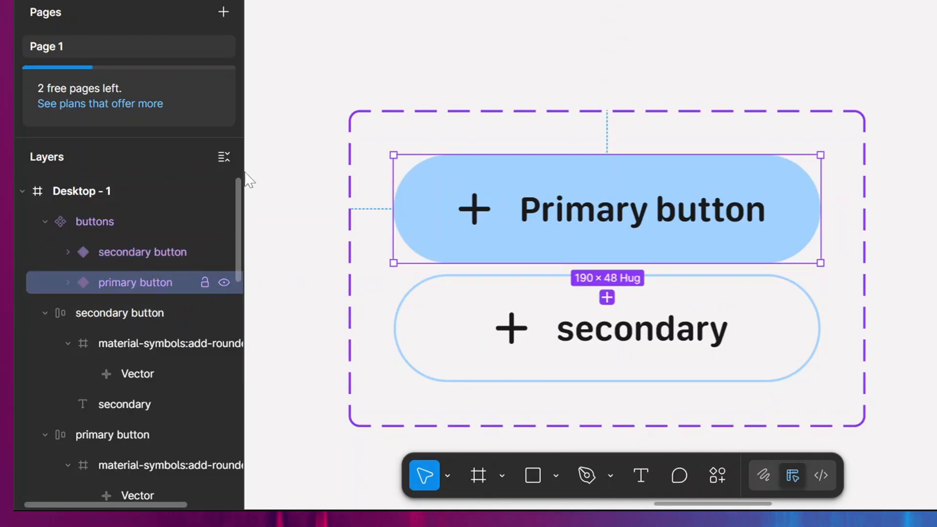
click(332, 122)
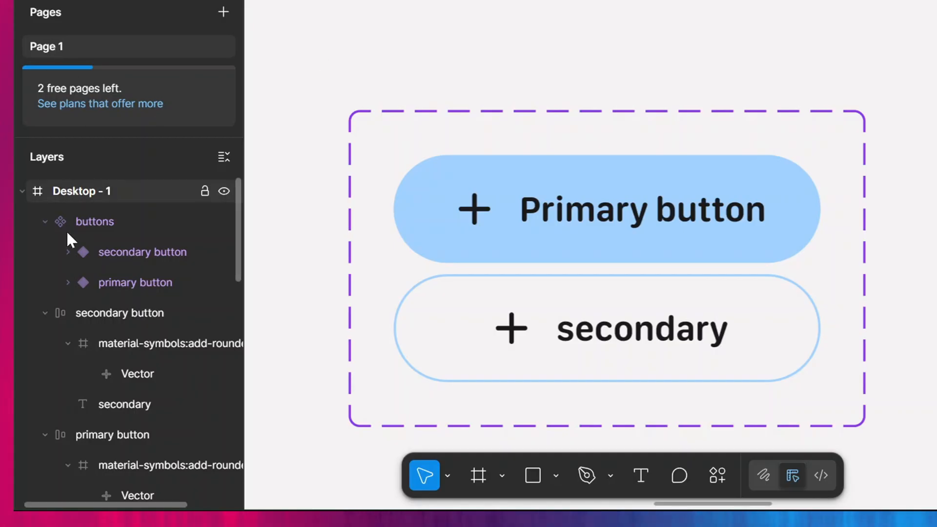
Try renaming Page 1 to com, and undo the rename.
double_click(43, 48)
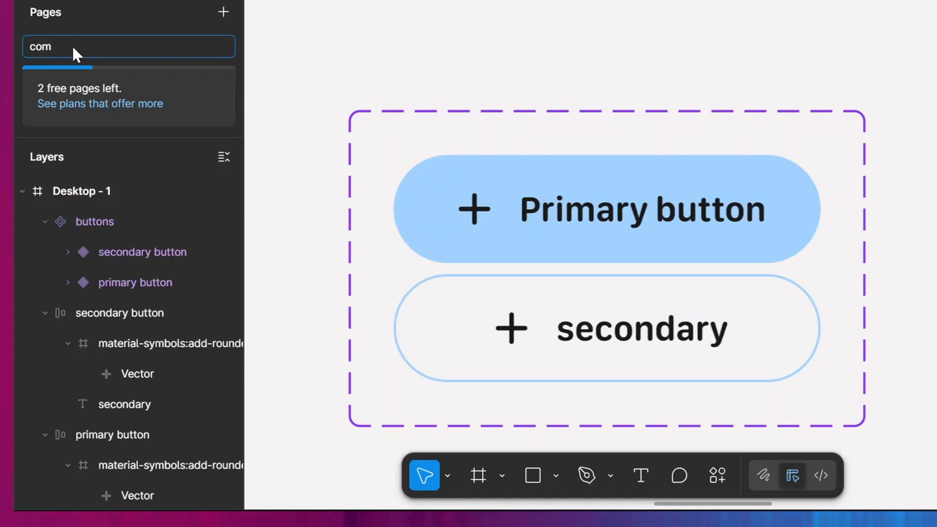
key(Return)
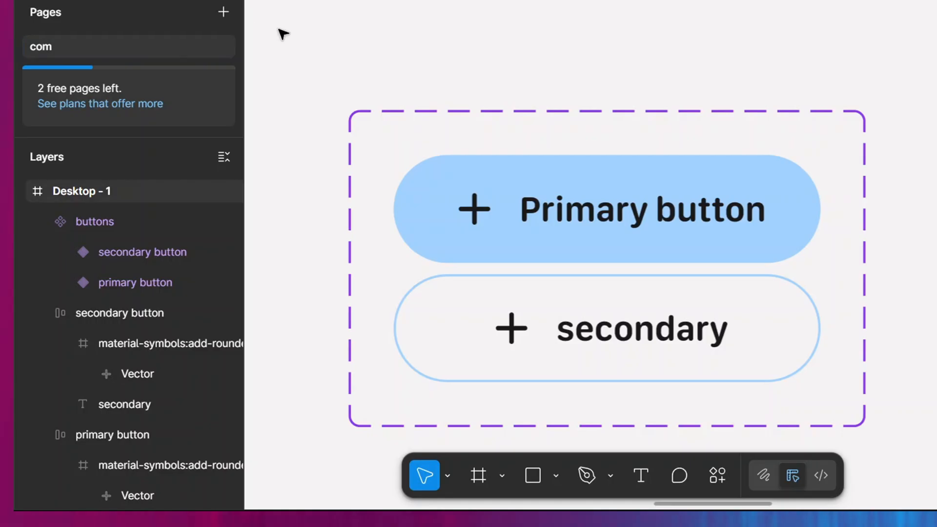
key(ctrl+z)
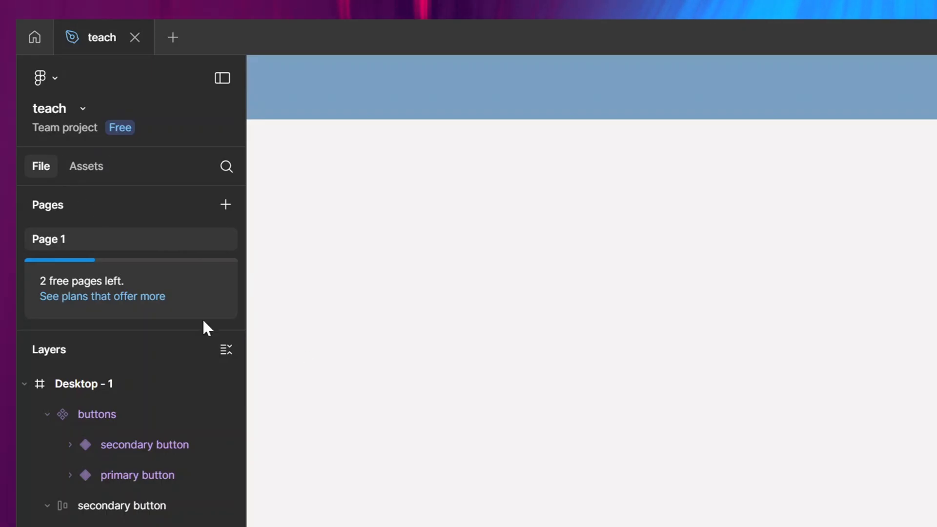
Place an instance of the buttons component from this file's assets below the blue bar and duplicate it to the right.
click(82, 166)
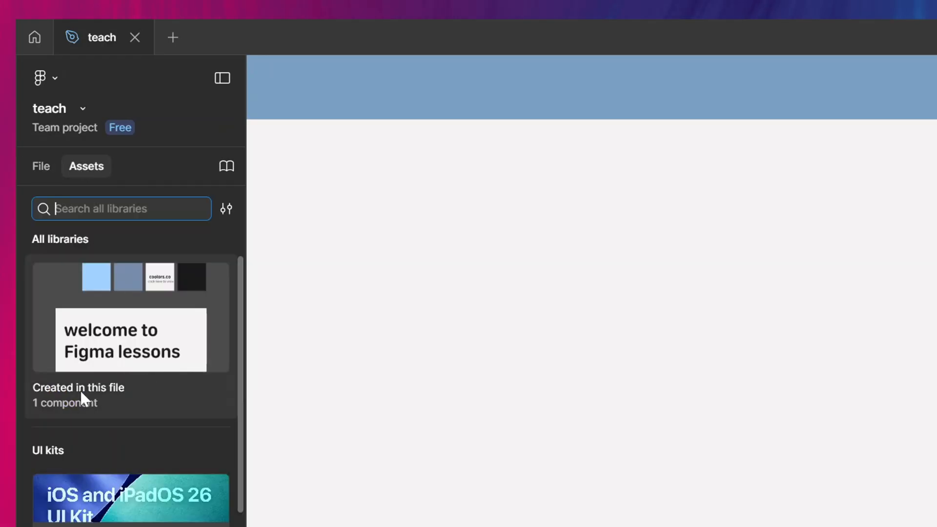
click(115, 391)
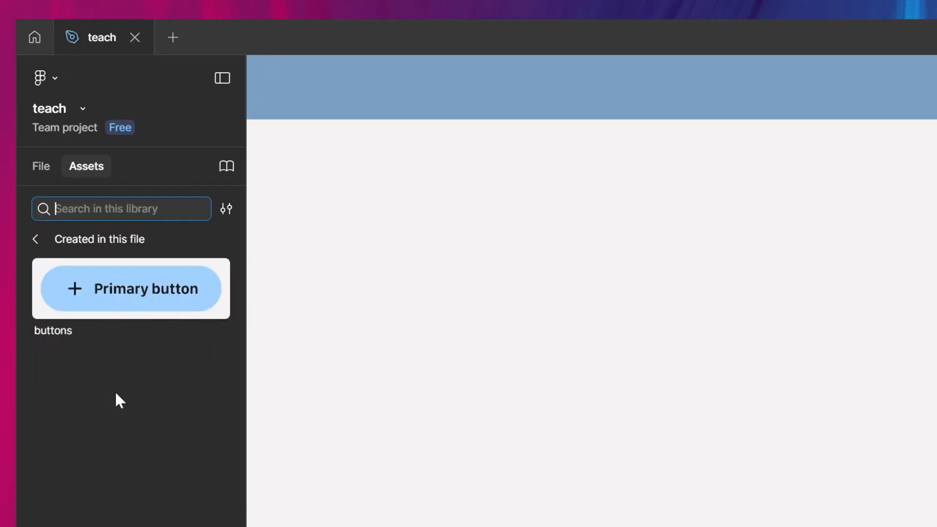
click(109, 295)
drag(108, 295, 465, 288)
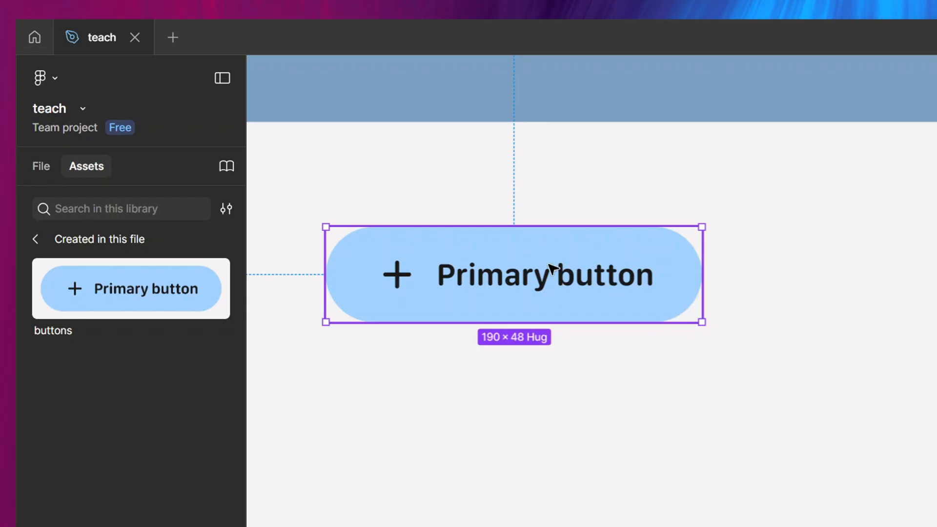
drag(551, 266, 936, 273)
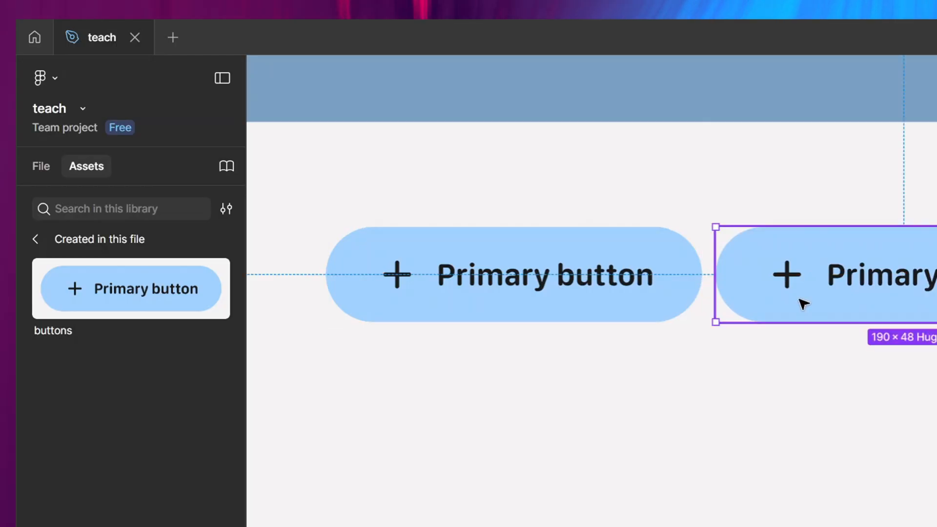
Switch to Chrome and examine the example landing page on the Typescale site.
scroll(803, 303, right, 5)
scroll(803, 304, left, 2)
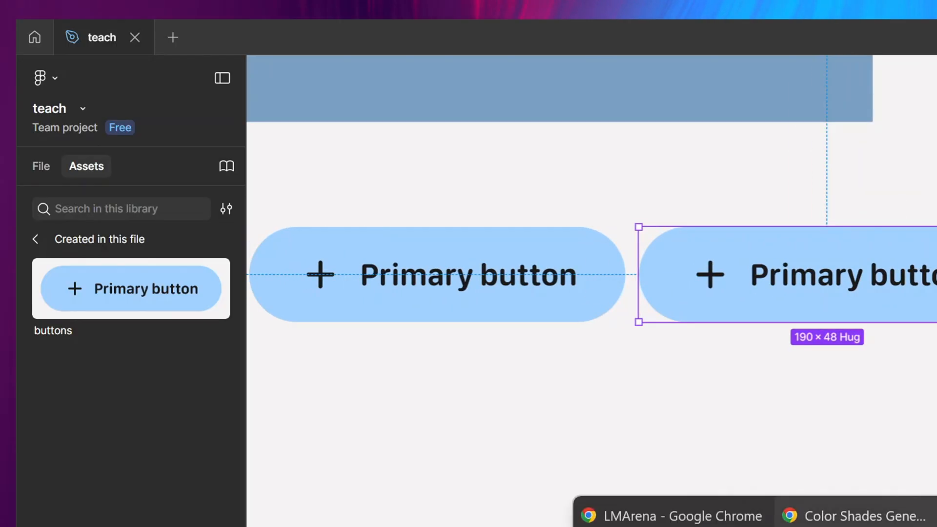
click(848, 513)
click(392, 34)
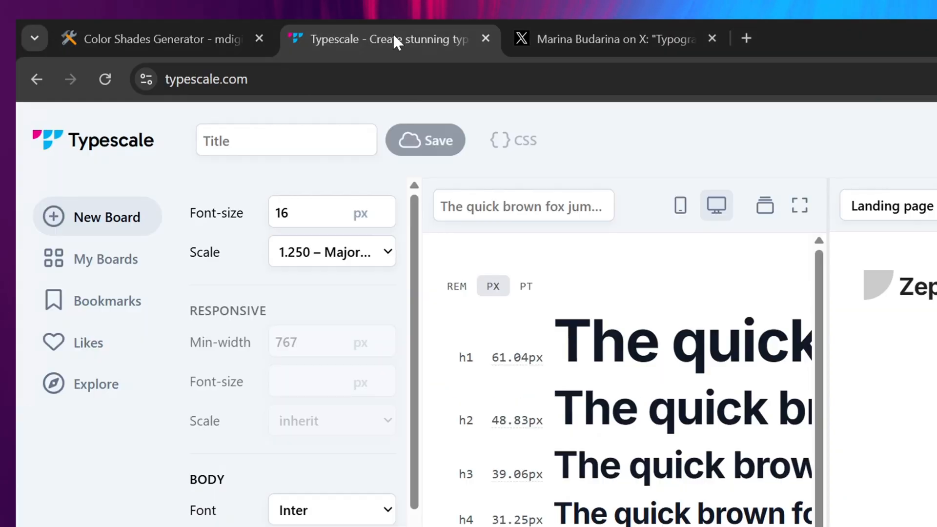
scroll(857, 358, down, 5)
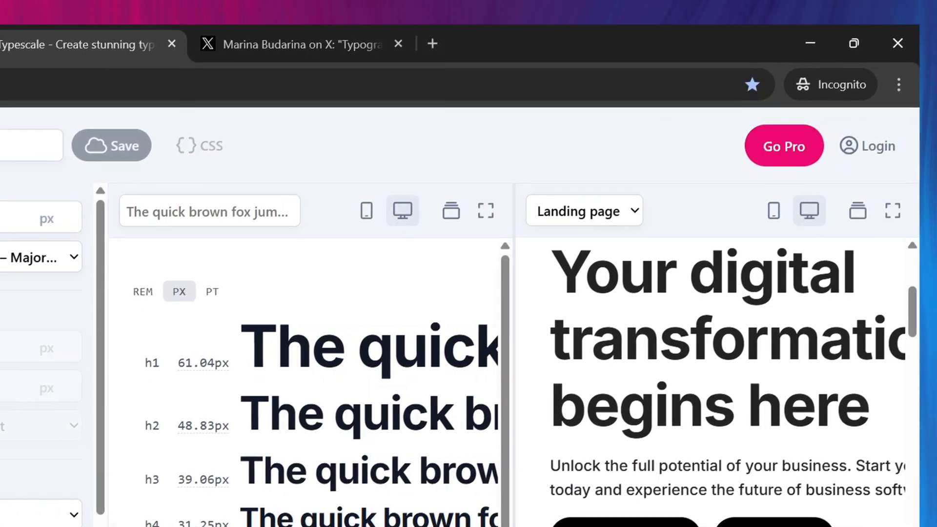
scroll(904, 519, up, 3)
scroll(708, 390, up, 2)
Back in Figma, switch the duplicated button instance to the secondary button variant.
scroll(707, 391, right, 6)
scroll(708, 390, left, 4)
scroll(708, 391, right, 4)
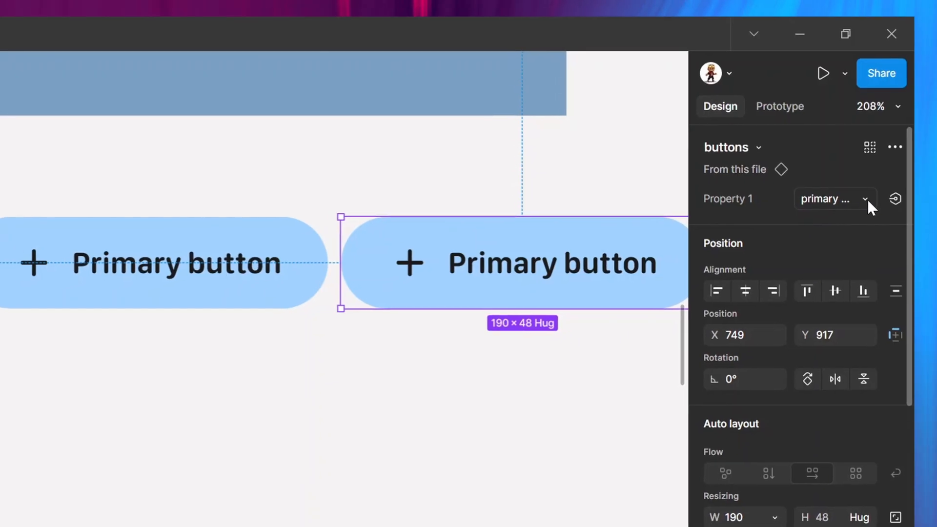
click(868, 200)
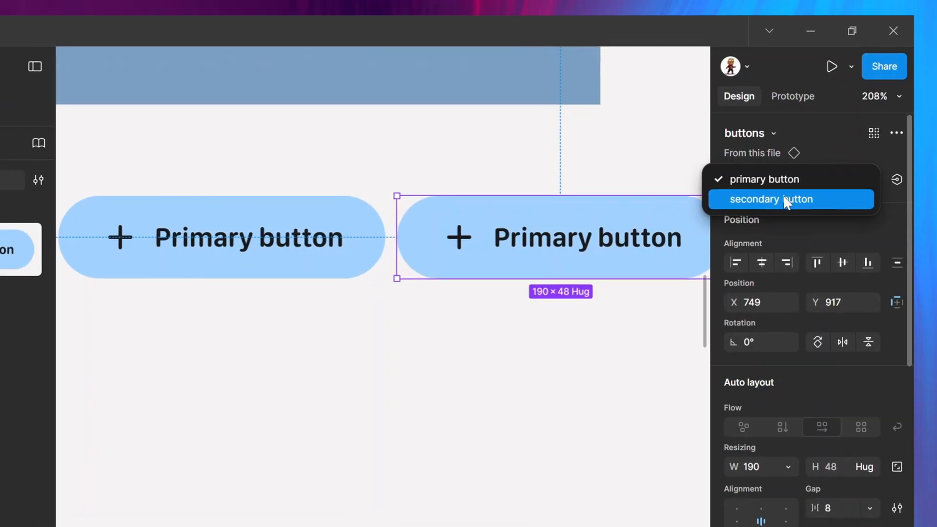
click(787, 200)
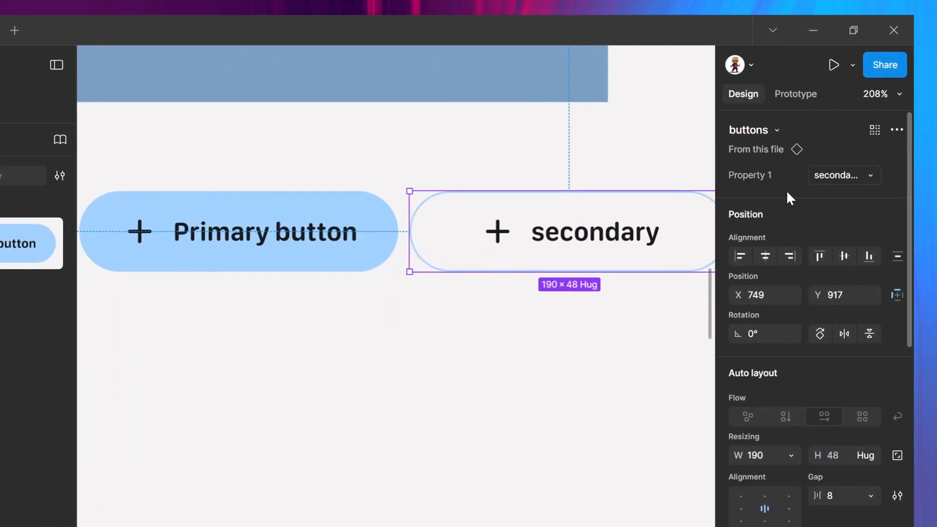
click(489, 308)
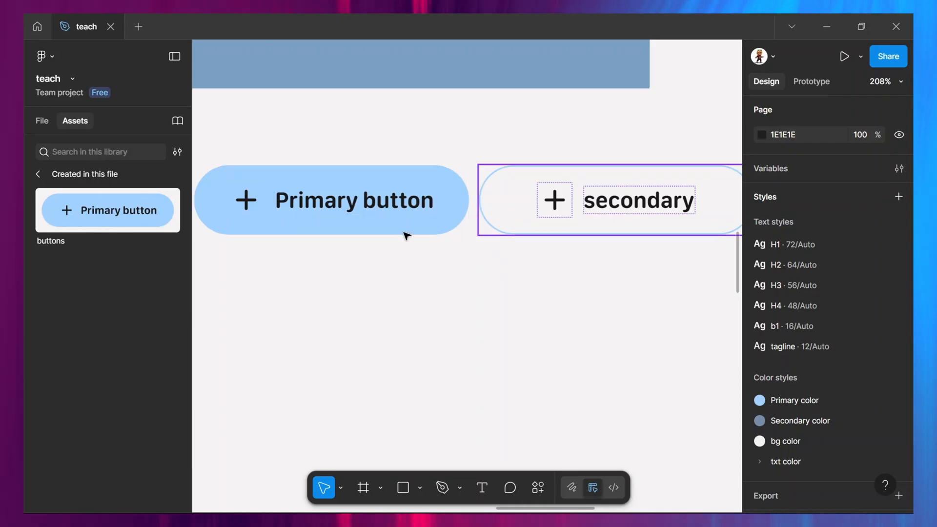
click(328, 224)
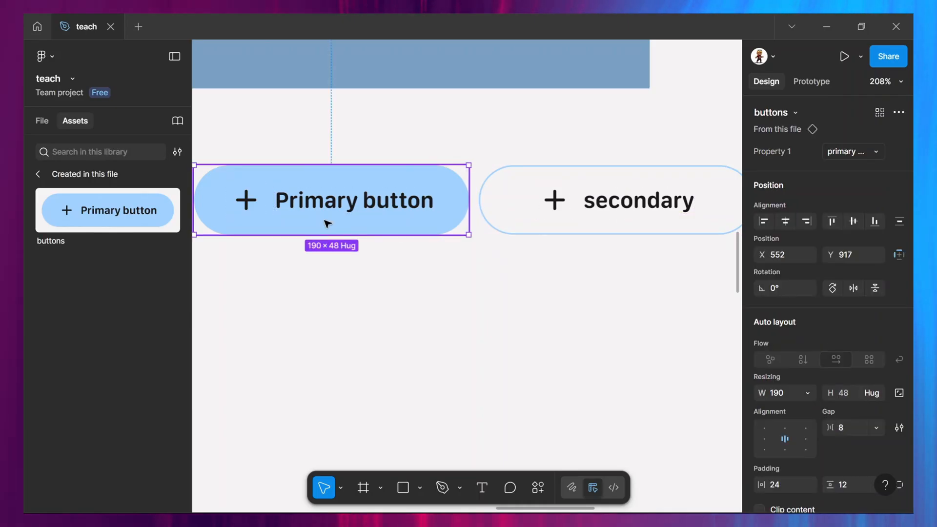
click(385, 311)
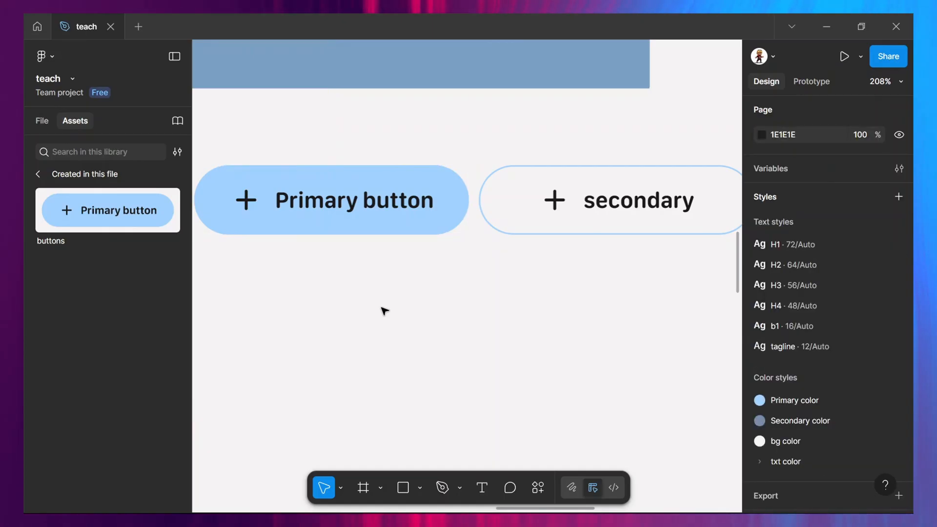
Run the Iconify plugin with the Desktop - 1 frame as the target.
right_click(384, 311)
mouse_move(488, 402)
scroll(501, 414, down, 3)
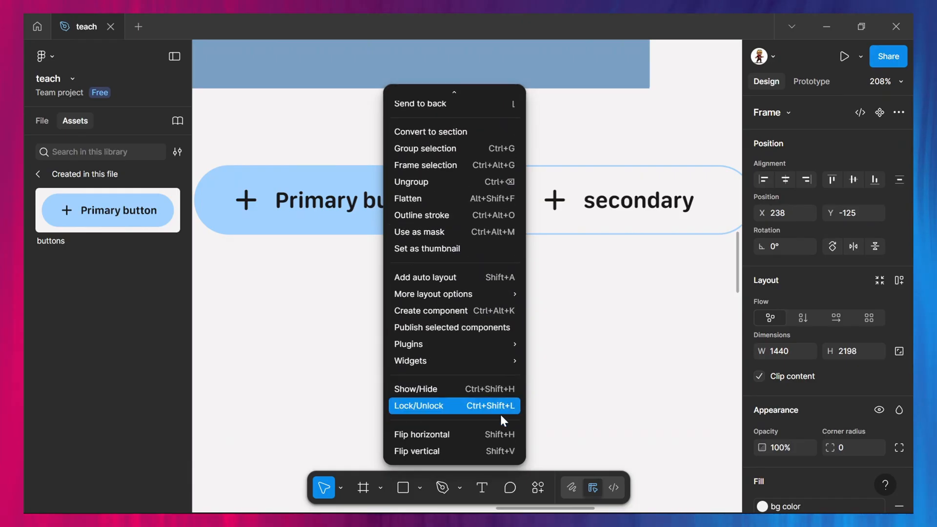
mouse_move(503, 360)
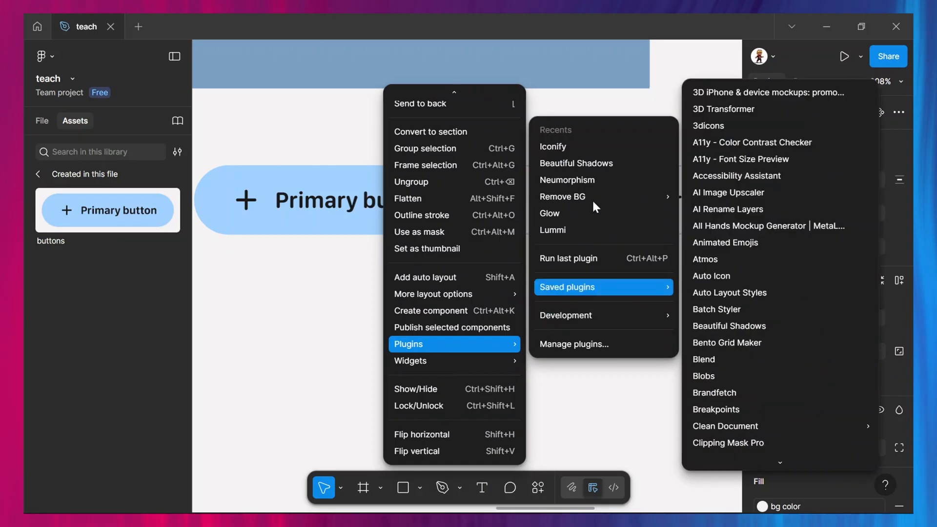
click(584, 147)
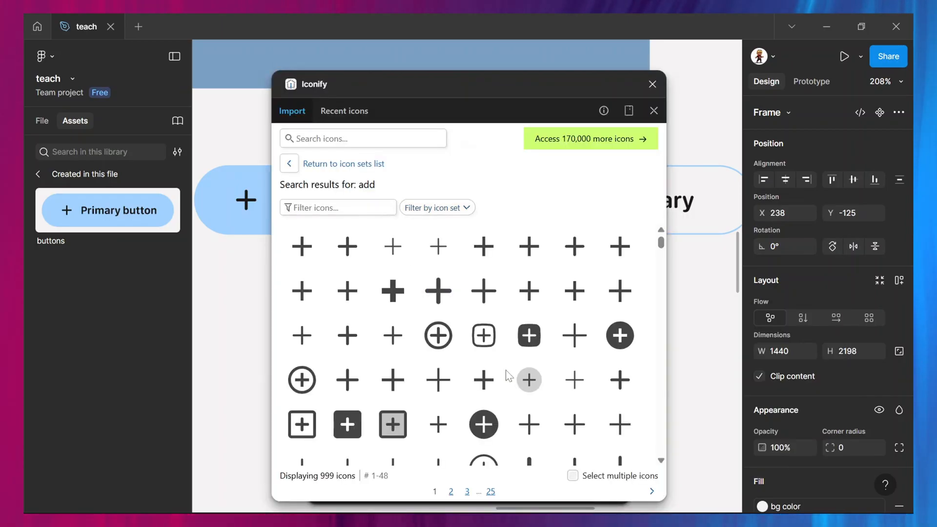
Search Iconify for "share" and import the first share icon as a component into the Desktop - 1 frame.
click(360, 140)
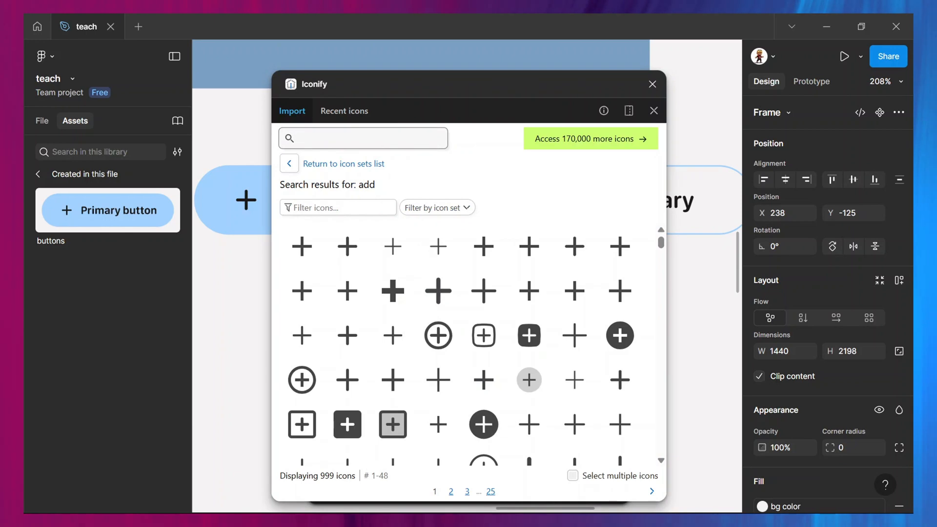
text(share)
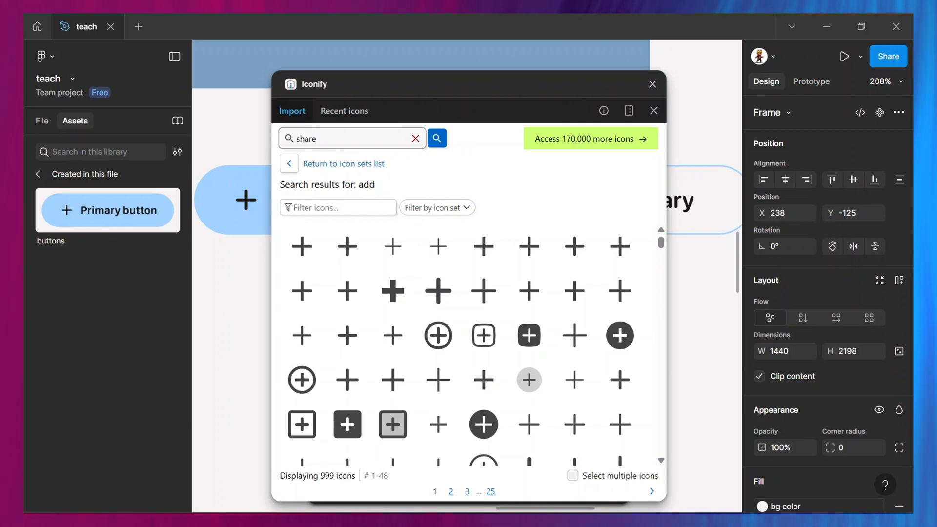
key(Return)
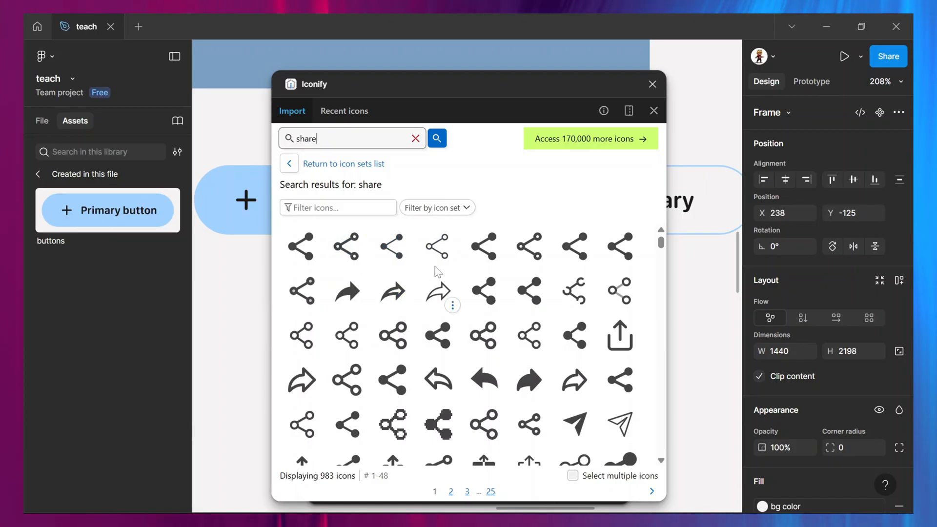
click(301, 246)
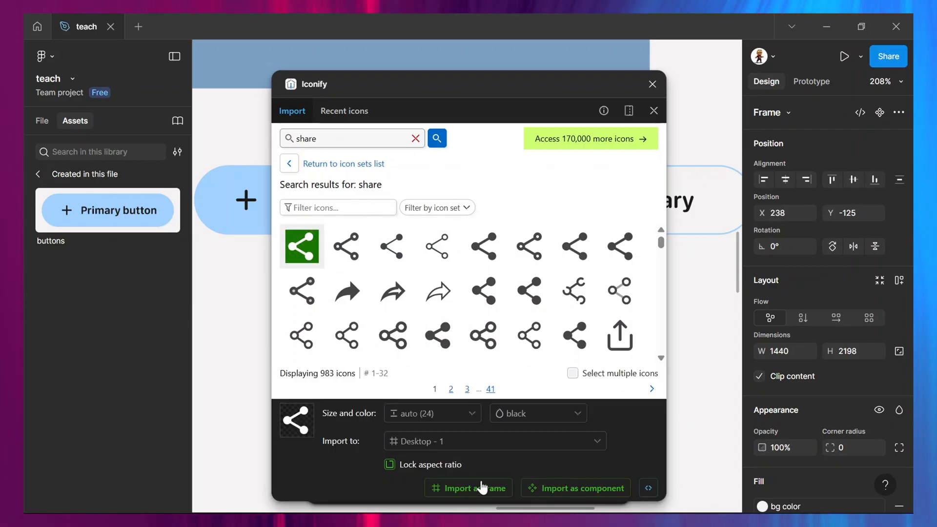
click(548, 488)
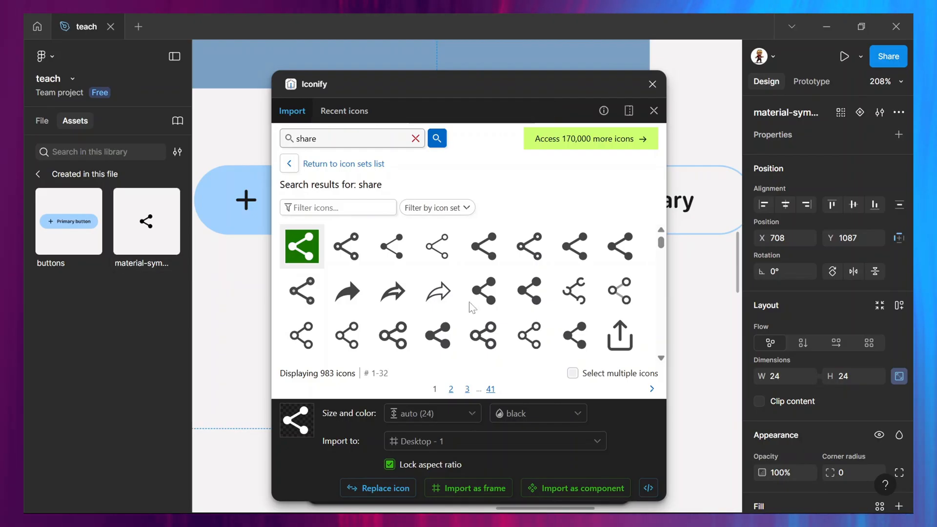
click(696, 289)
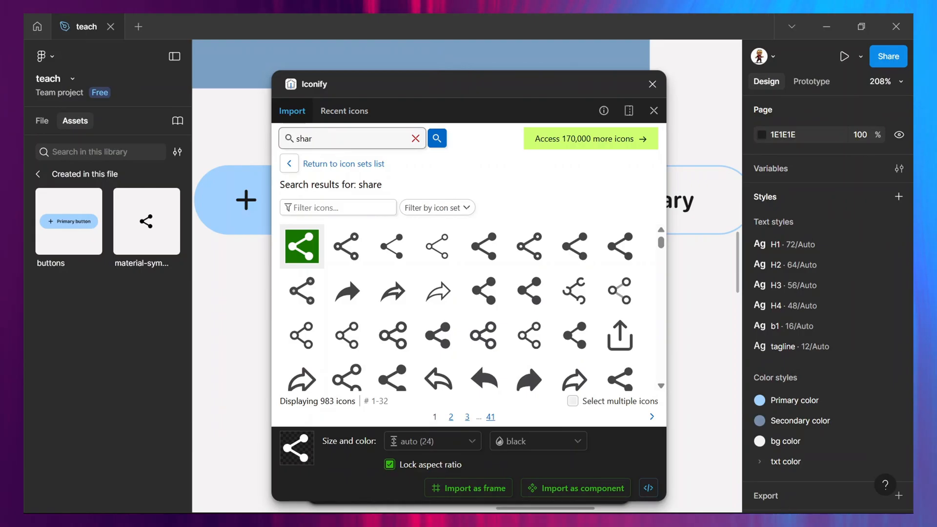
Search Iconify for "like" and import the solid solar:like-bold thumbs-up icon as a component.
key(BackSpace)
key(BackSpace)
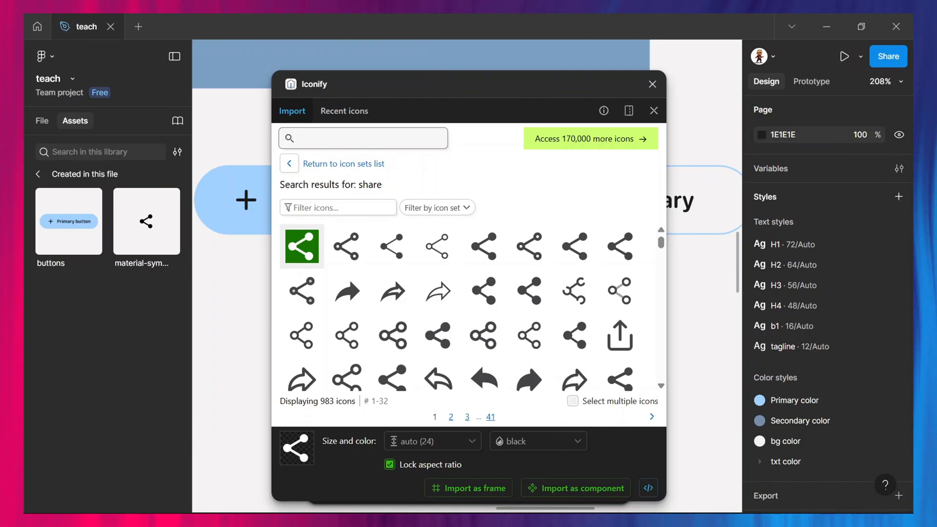
text(like)
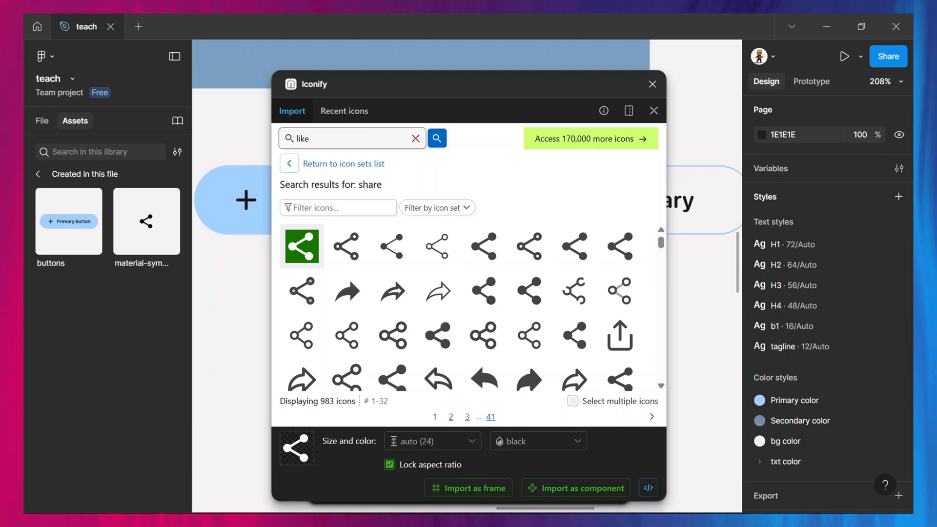
key(Return)
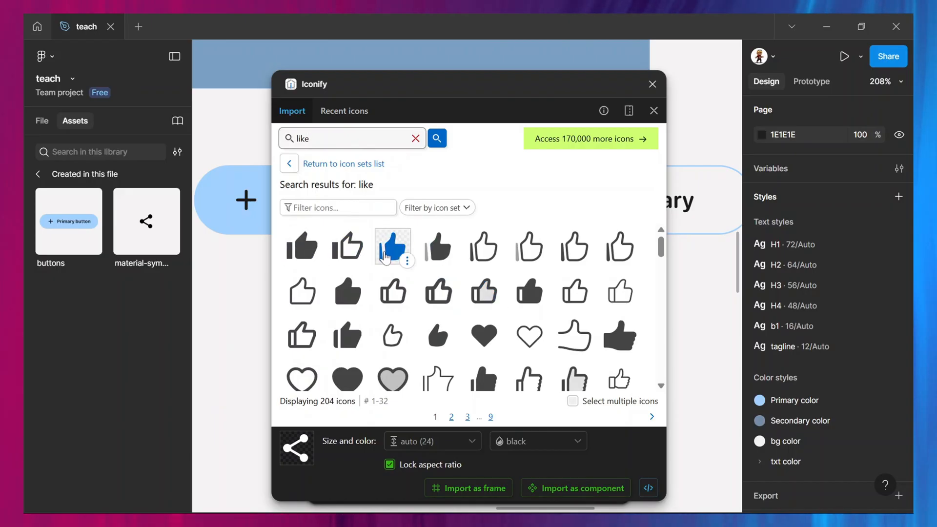
click(393, 247)
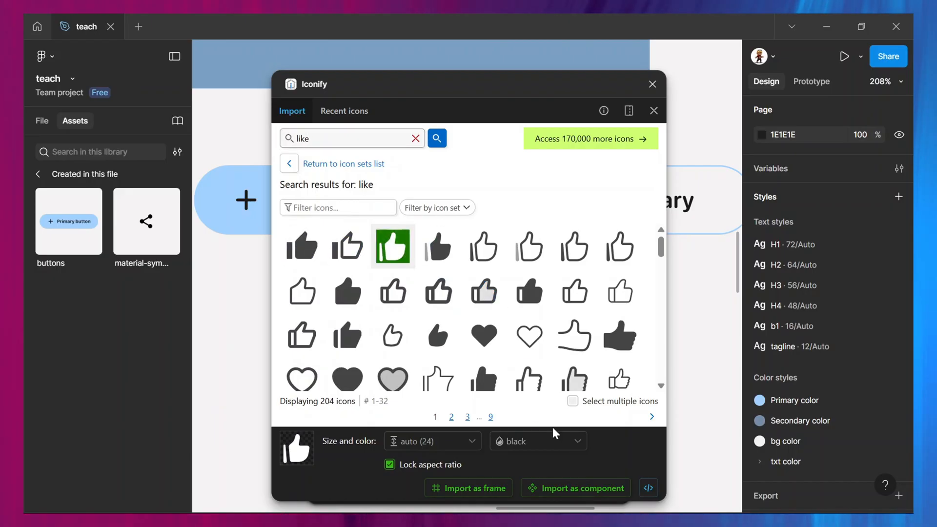
click(549, 489)
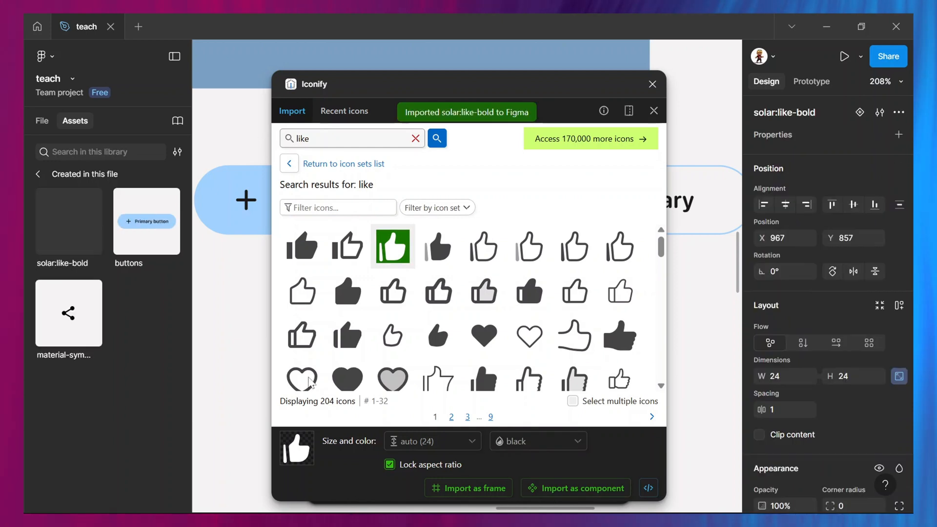
click(687, 302)
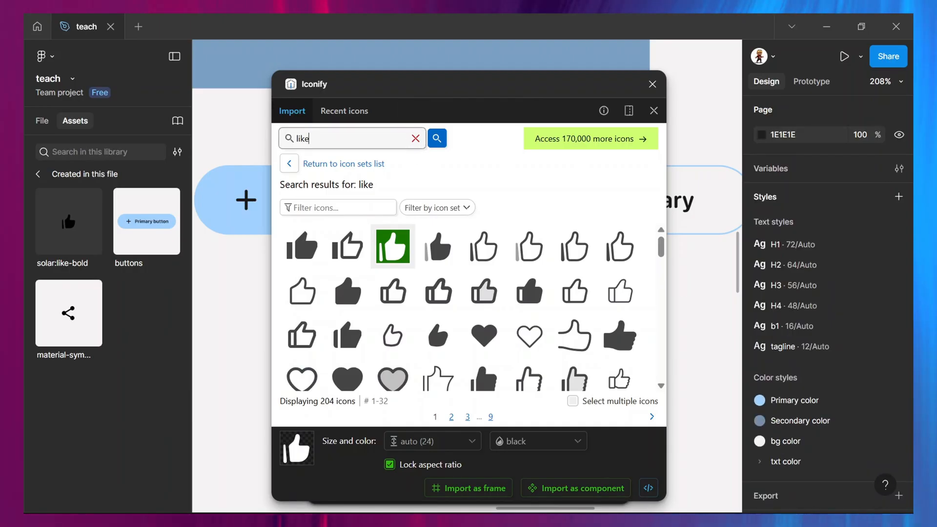
Search Iconify for "shop", import the outlined solar:shop-linear storefront icon as a component, and close the plugin.
key(BackSpace)
key(BackSpace)
key(BackSpace)
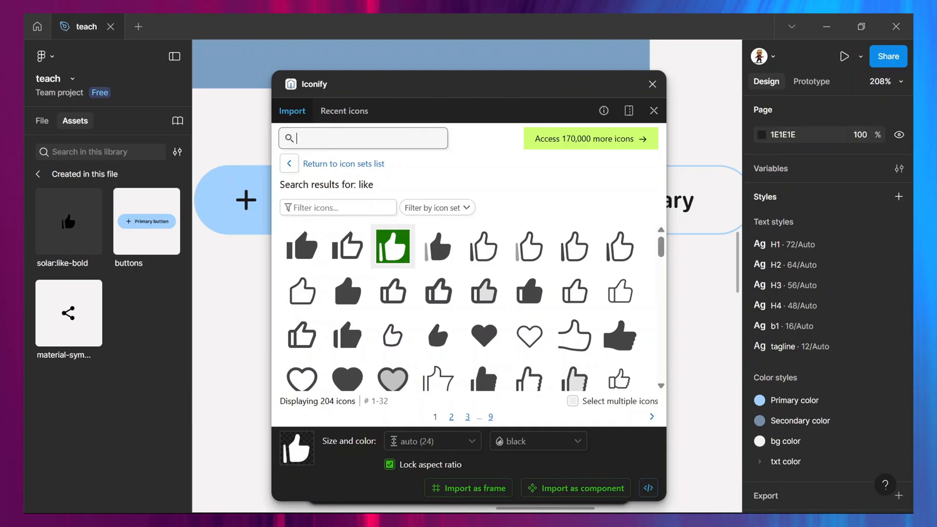
text(shop)
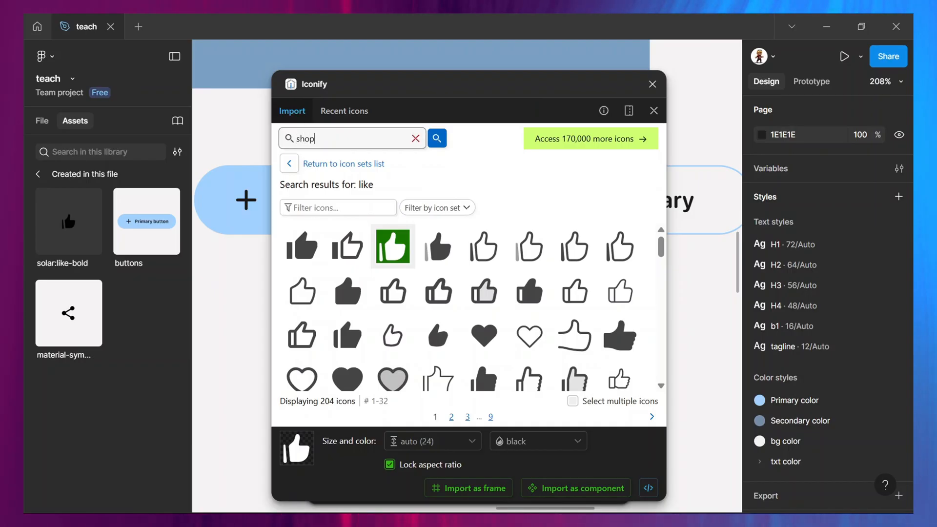
key(Return)
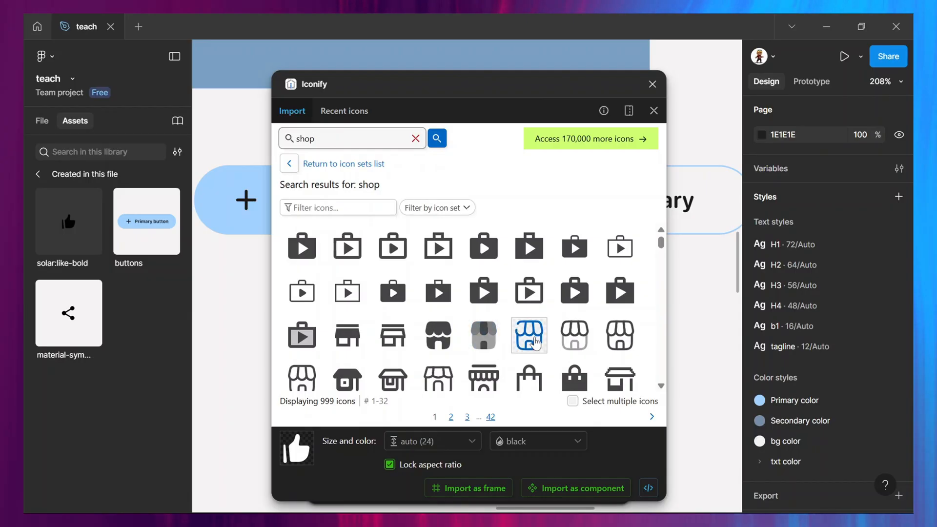
click(620, 335)
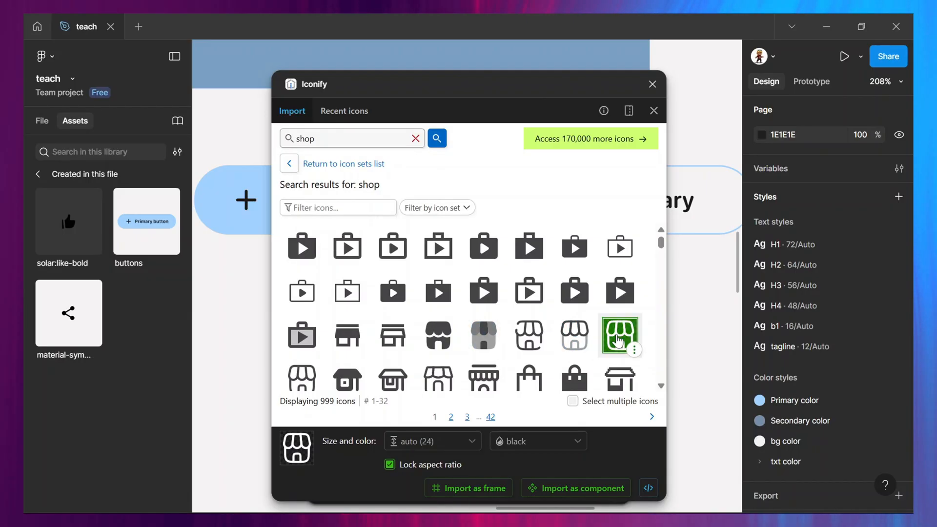
click(559, 489)
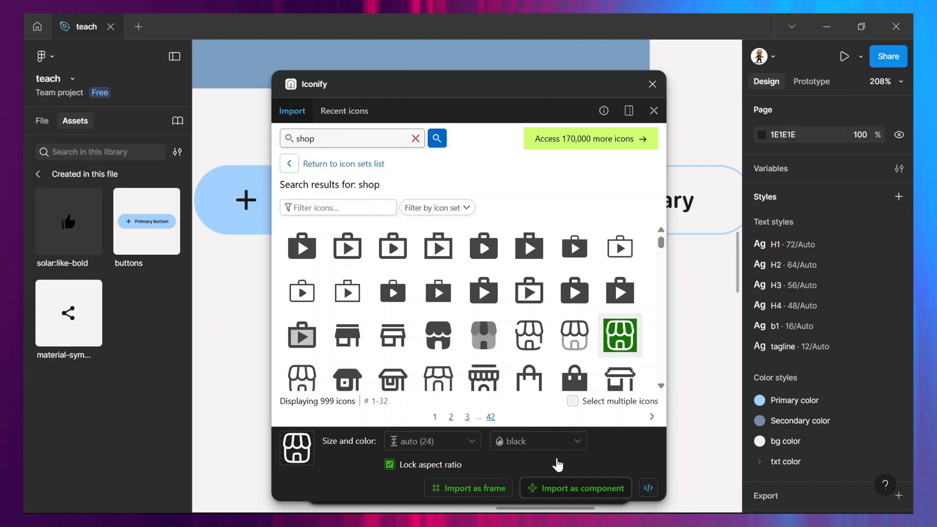
click(653, 84)
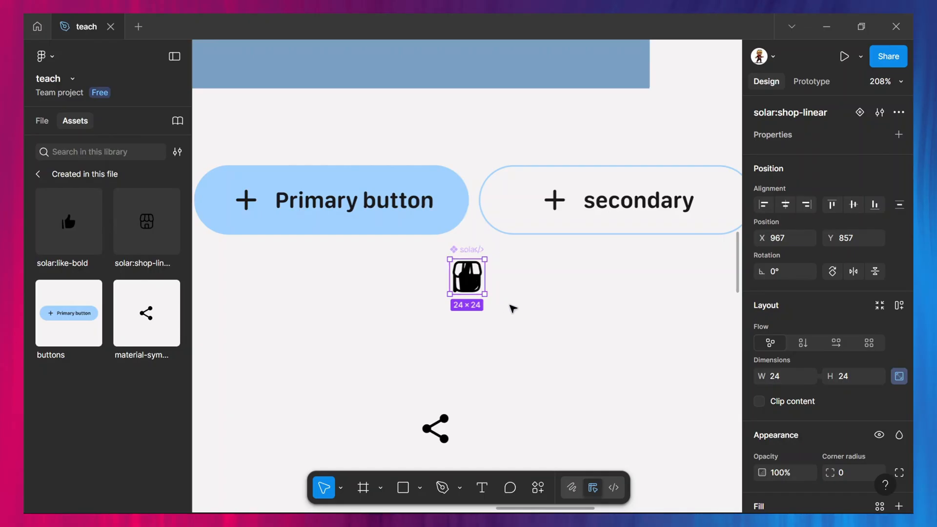
Separate the overlapping shop and like icons and arrange them near the share icon below the buttons.
drag(467, 282, 543, 327)
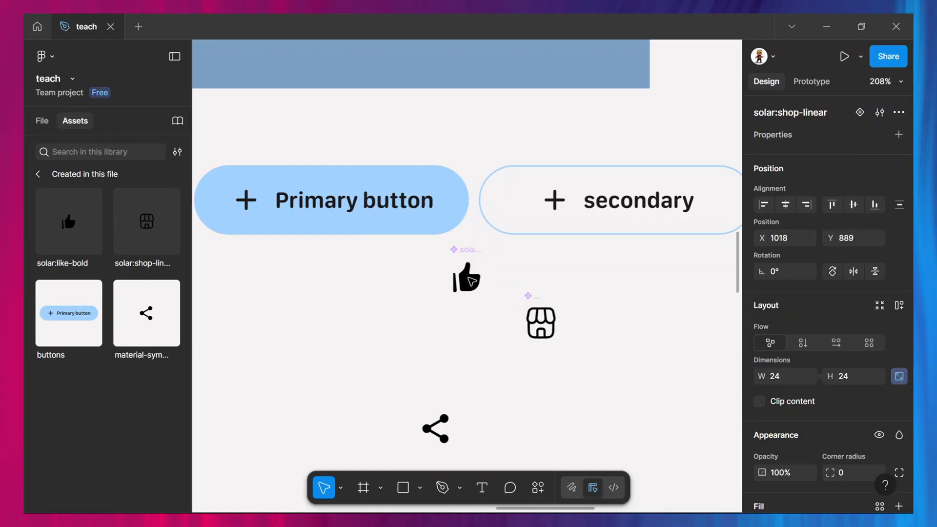
drag(467, 291, 444, 363)
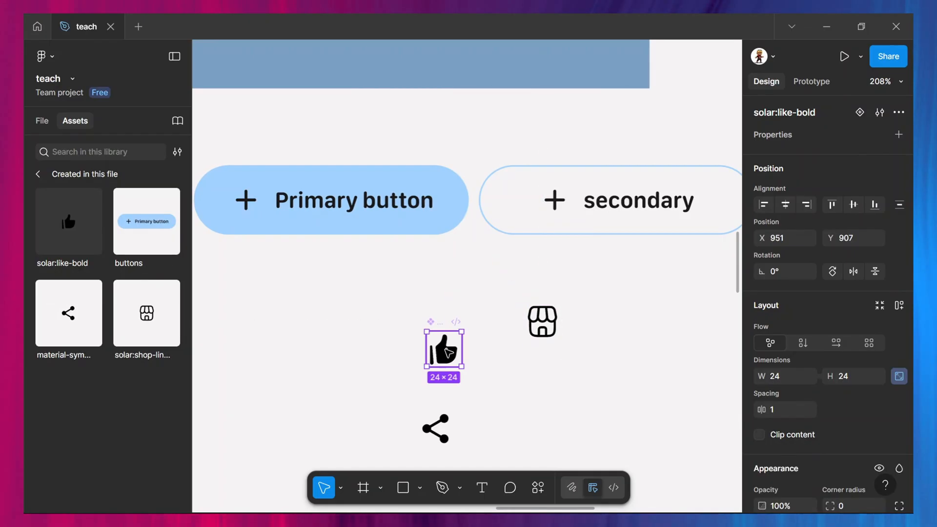
drag(536, 324, 508, 375)
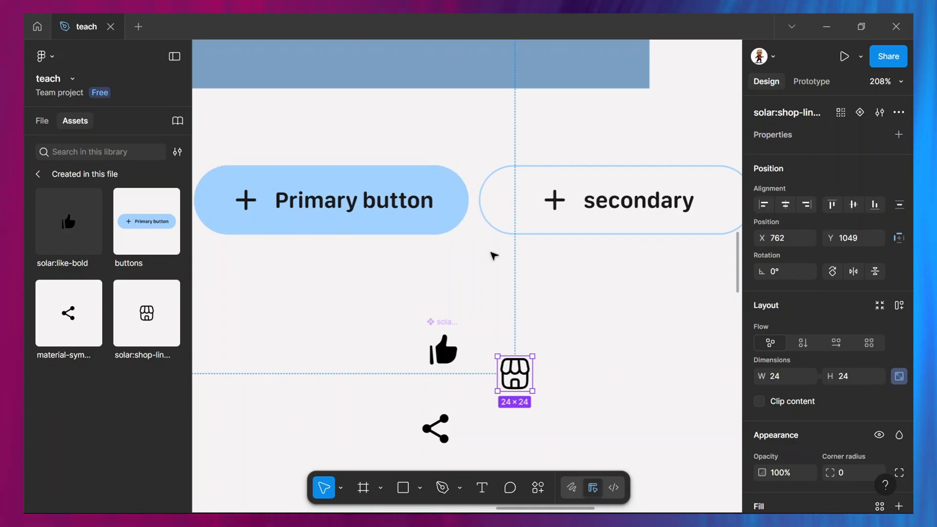
Combine the shop, like and share icon components as variants of one component set.
scroll(494, 255, up, 1)
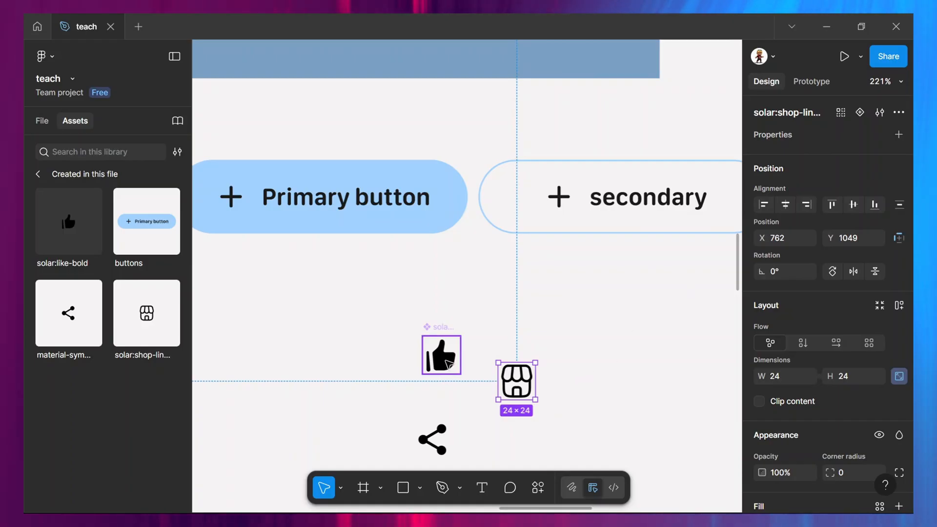
shift+click(448, 363)
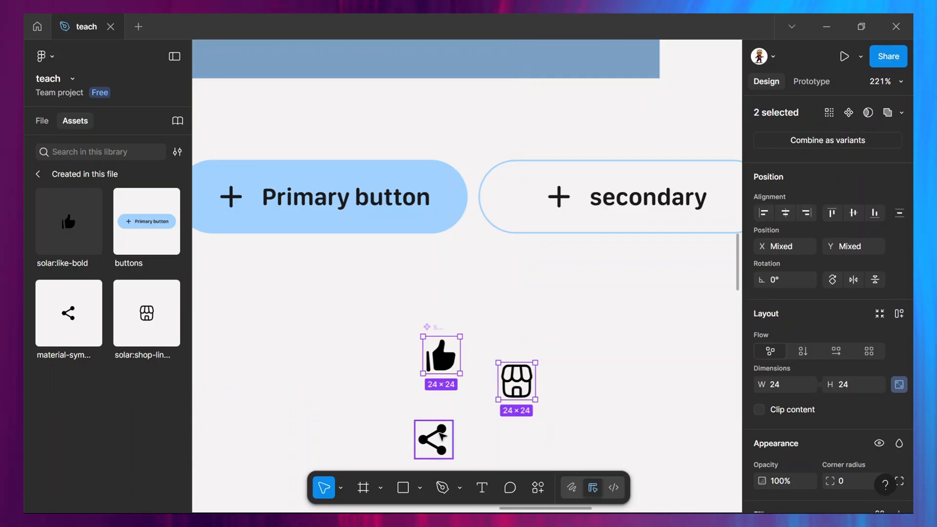
shift+click(432, 439)
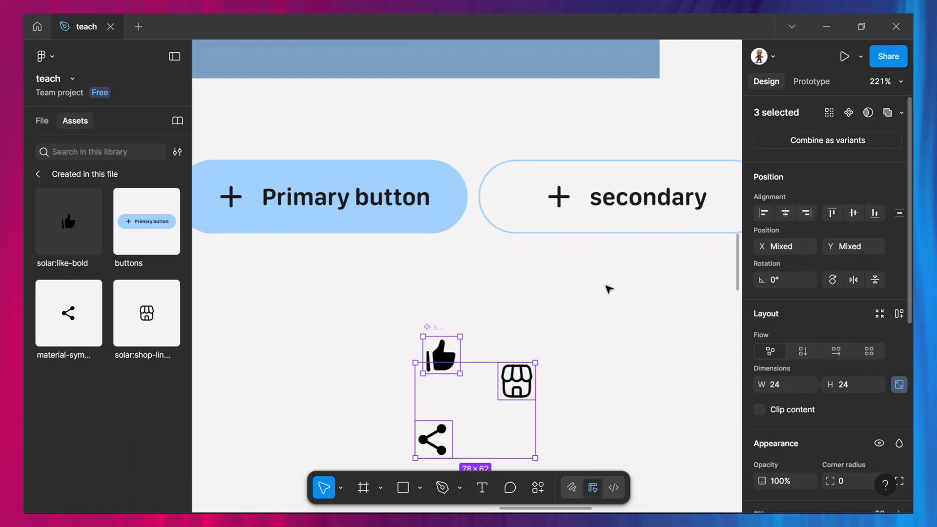
click(813, 142)
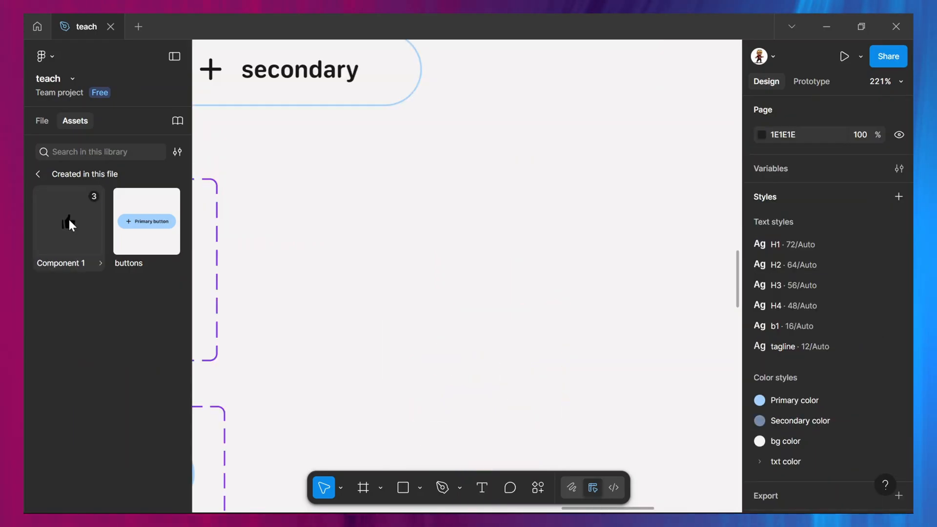
Place an instance of the icon component beside the variant sets and add the text "Shop now" level with it on its right.
drag(68, 218, 401, 233)
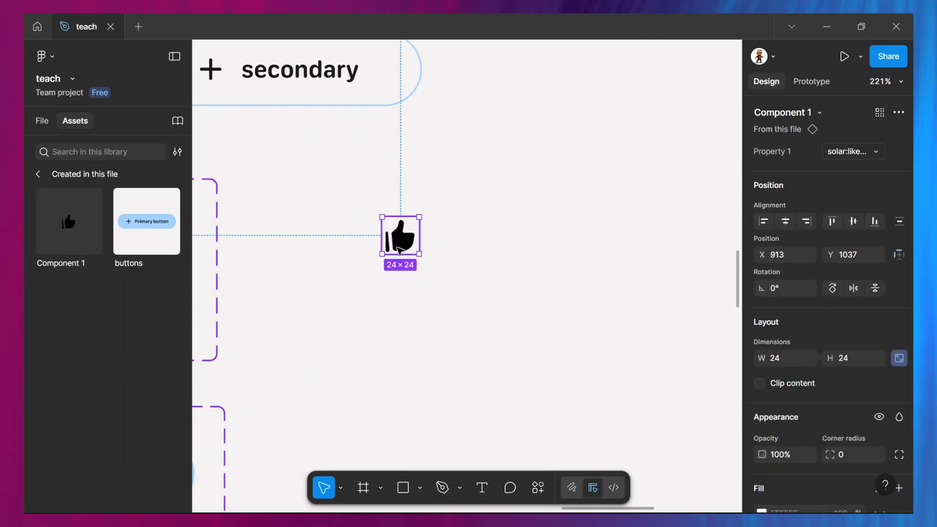
click(450, 236)
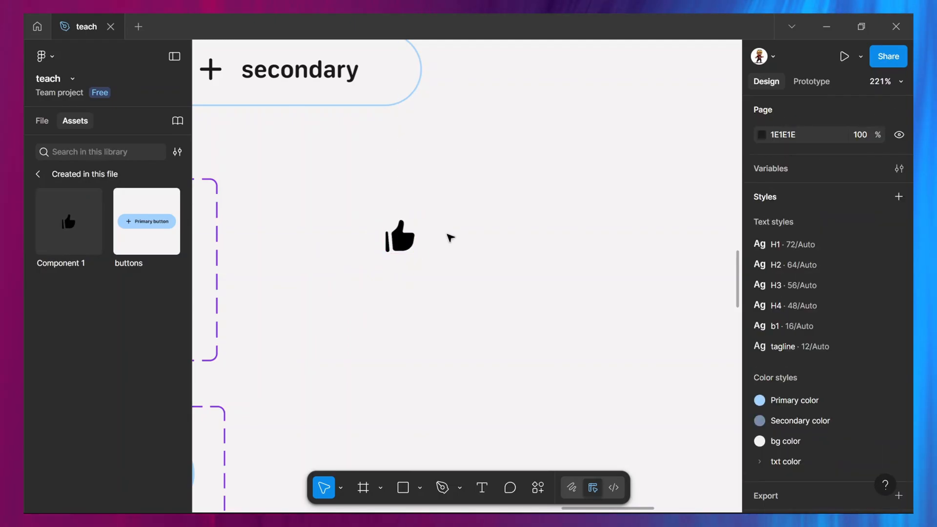
key(shift+l)
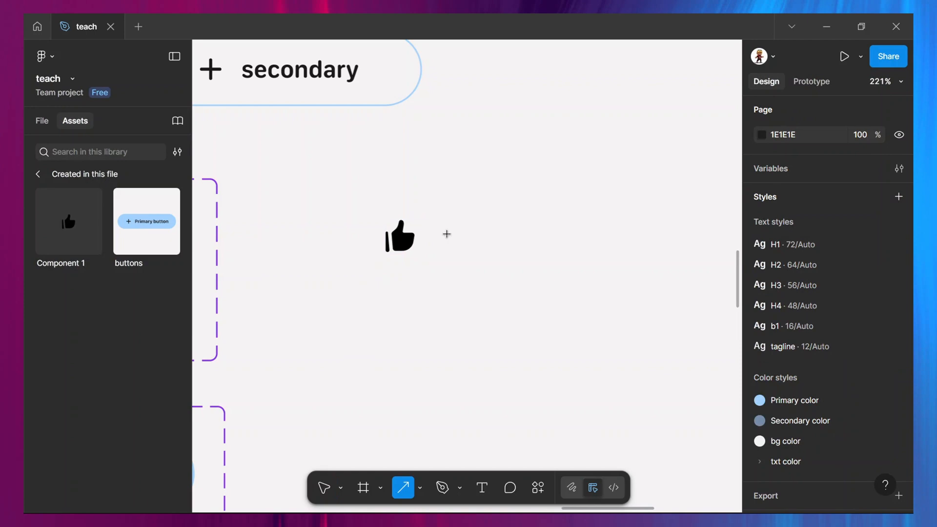
key(t)
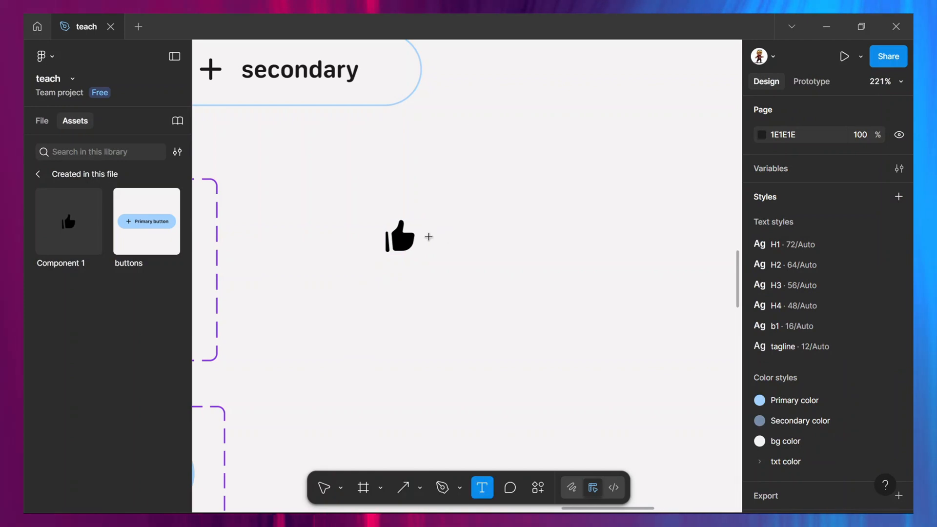
click(429, 251)
text(Shop )
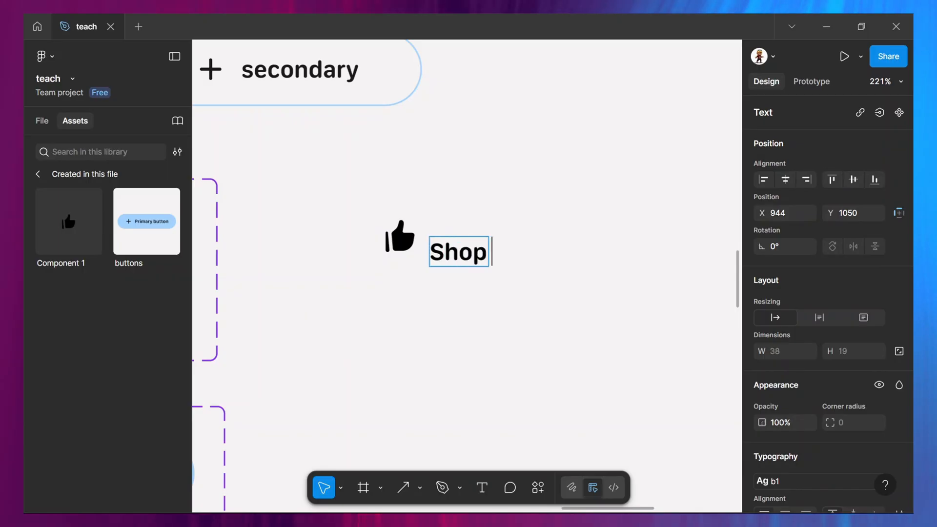
text(now)
key(Escape)
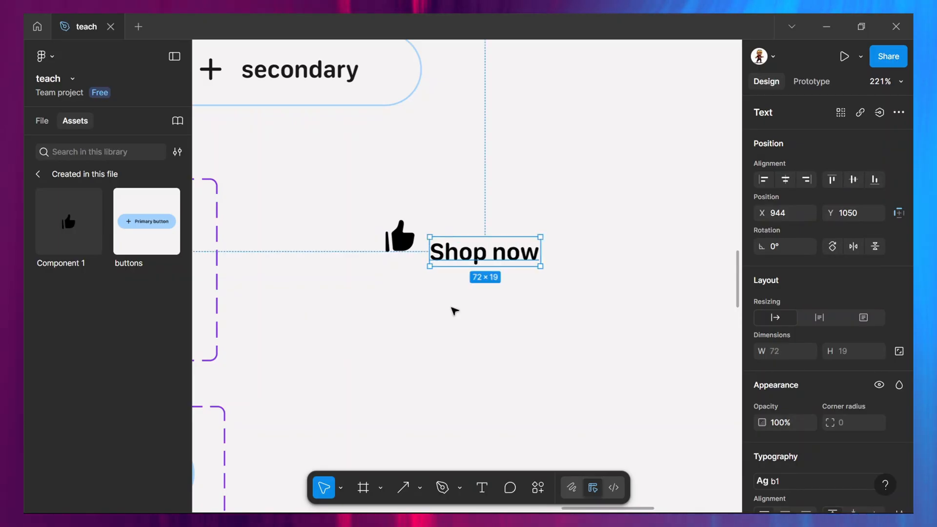
drag(468, 255, 465, 239)
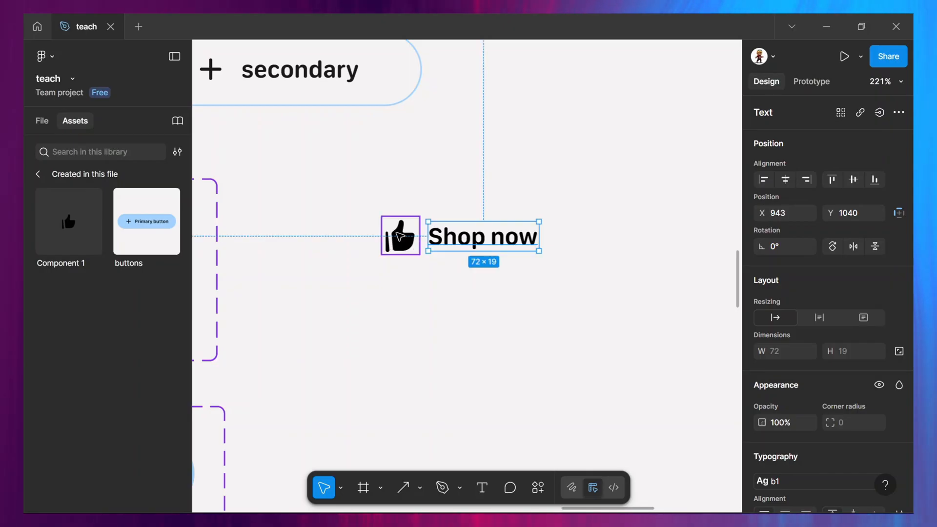
Wrap the like icon and the "Shop now" text in a horizontal auto layout with a gap of 8.
shift+click(399, 237)
key(shift+a)
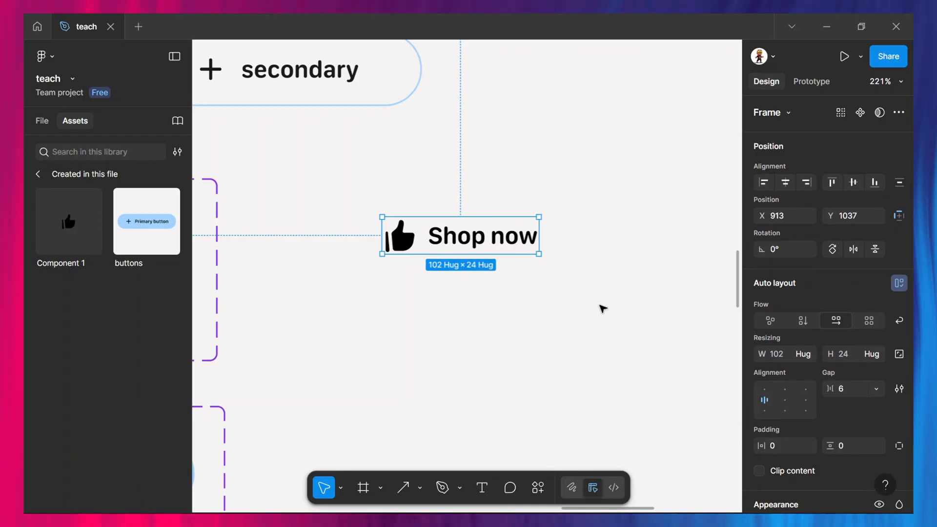
click(856, 391)
text(8)
key(Return)
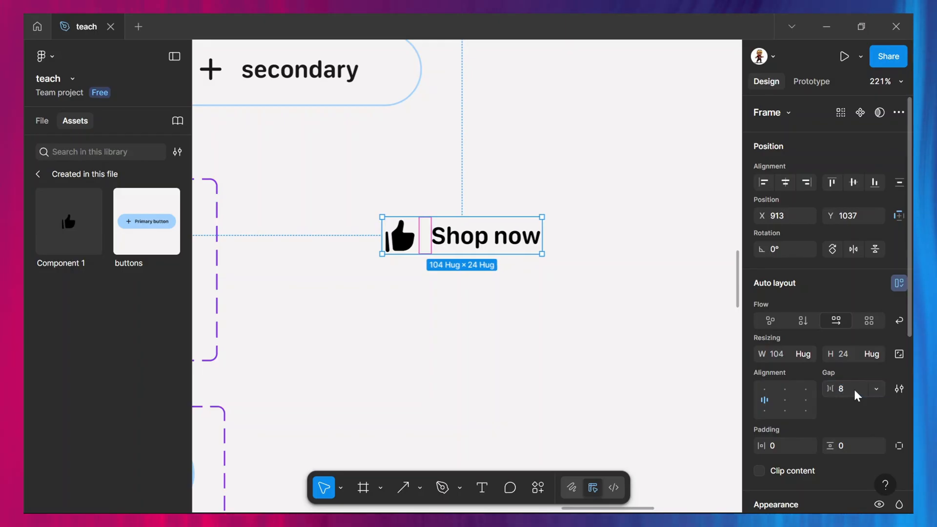
scroll(903, 325, down, 4)
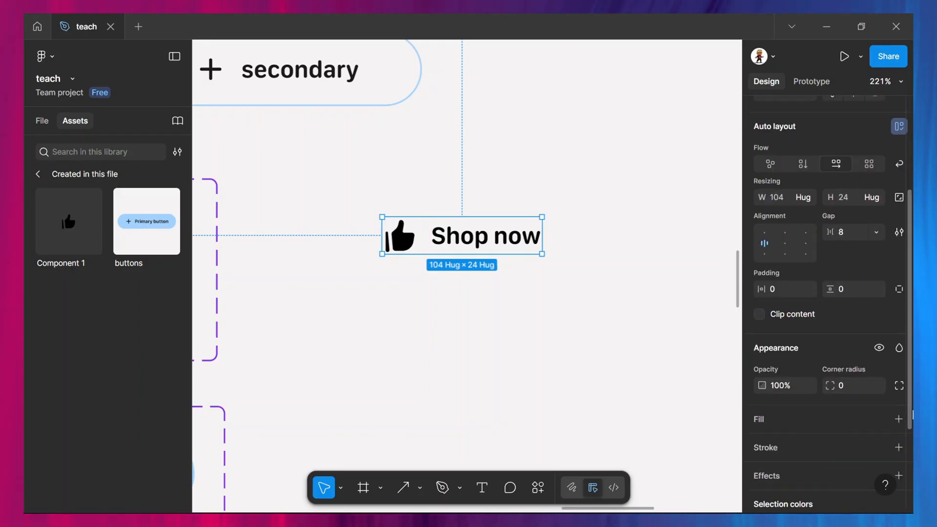
Add a Secondary color stroke to the "Shop now" frame and set its padding to 24 horizontal and 12 vertical.
click(880, 447)
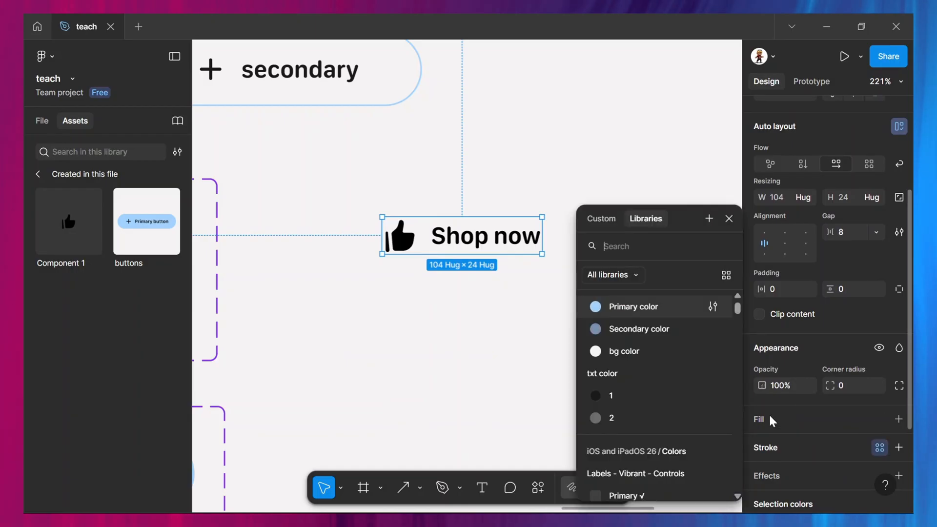
click(656, 329)
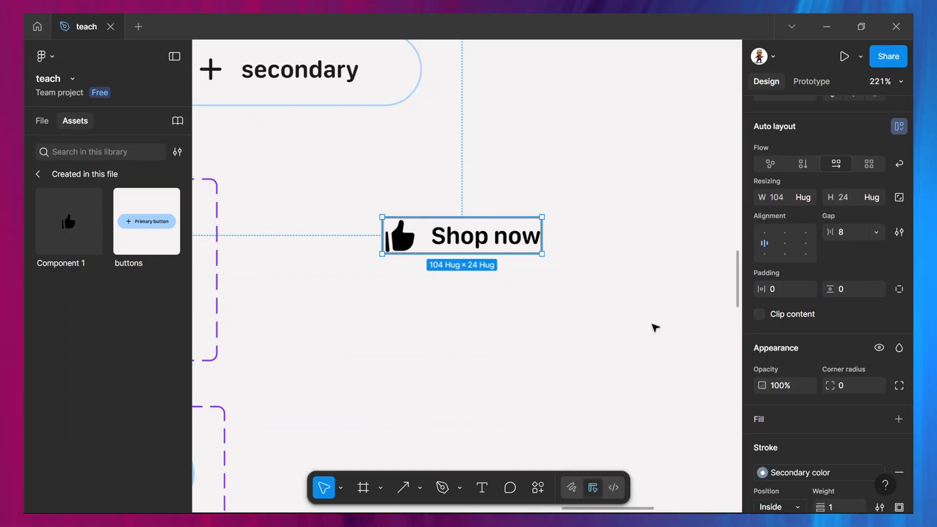
click(783, 290)
text(24)
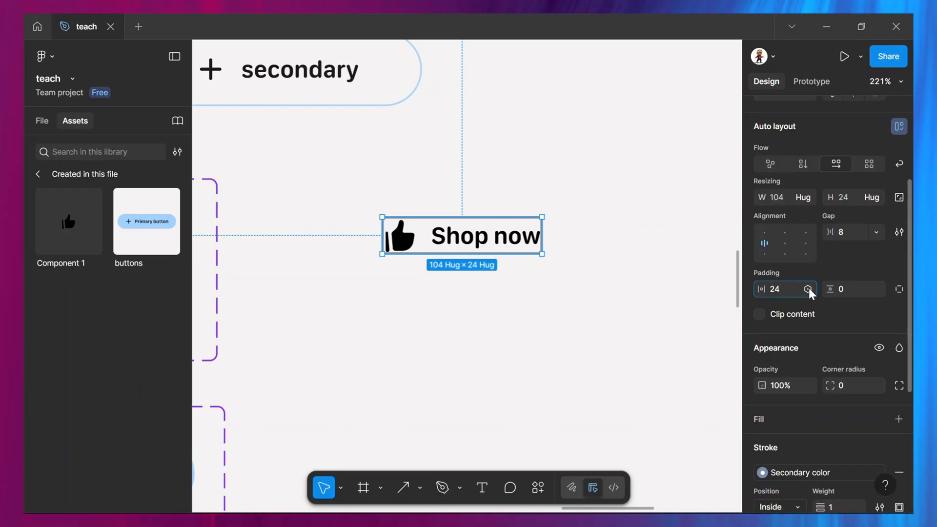
click(848, 292)
text(12)
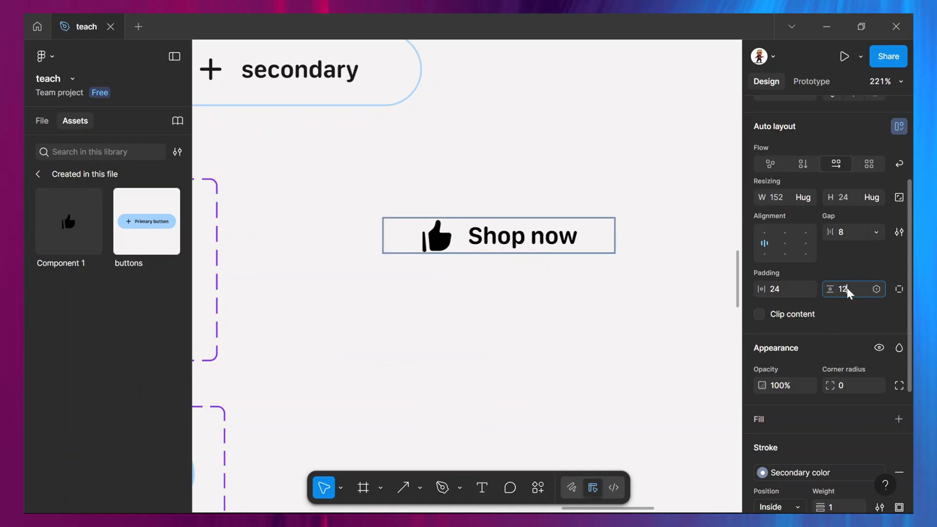
key(Return)
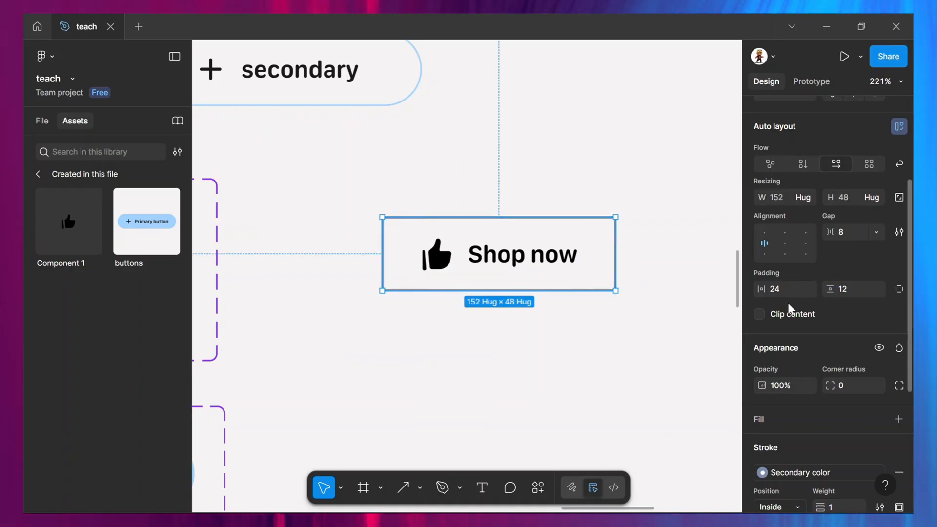
Round the corners of the "Shop now" button frame to a radius of 12.
click(846, 391)
key(Return)
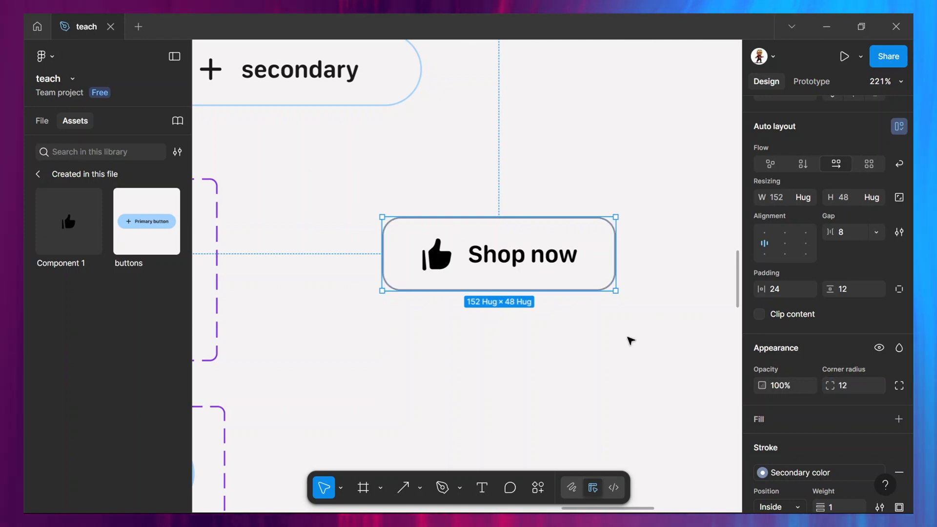
click(631, 341)
click(523, 268)
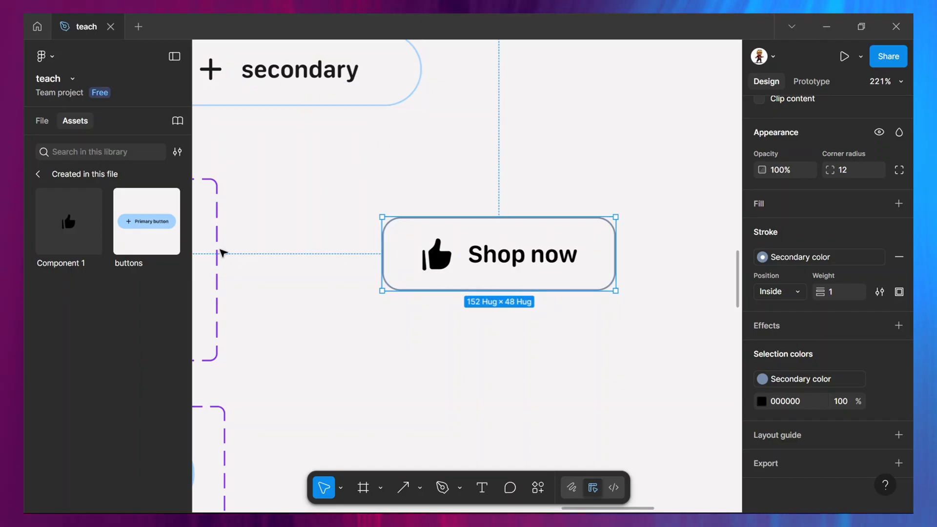
Switch the icon instance in the "Shop now" button to the solar:shop-linear variant.
scroll(233, 246, left, 5)
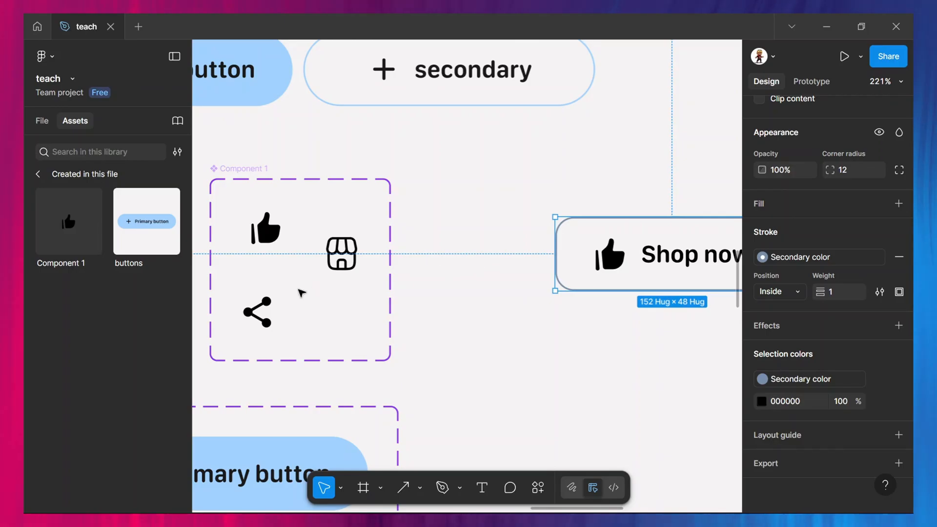
scroll(302, 292, right, 3)
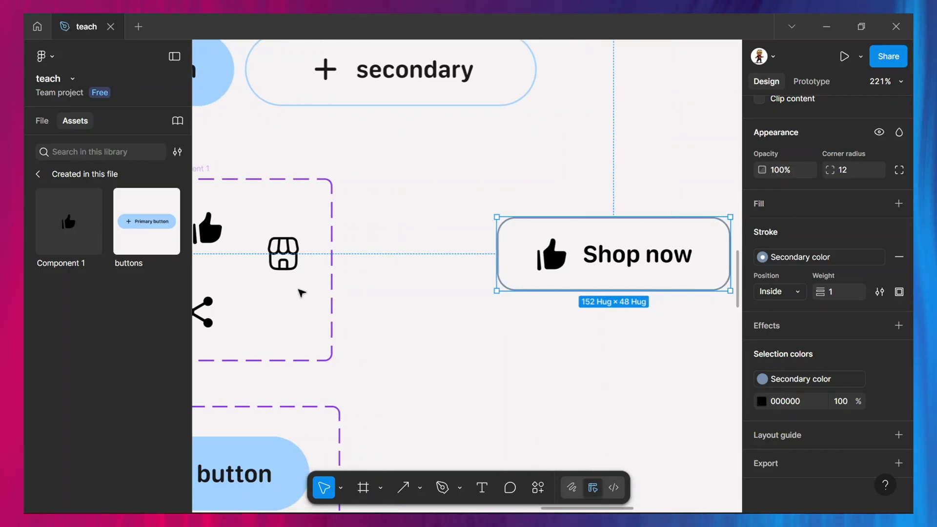
scroll(301, 292, right, 6)
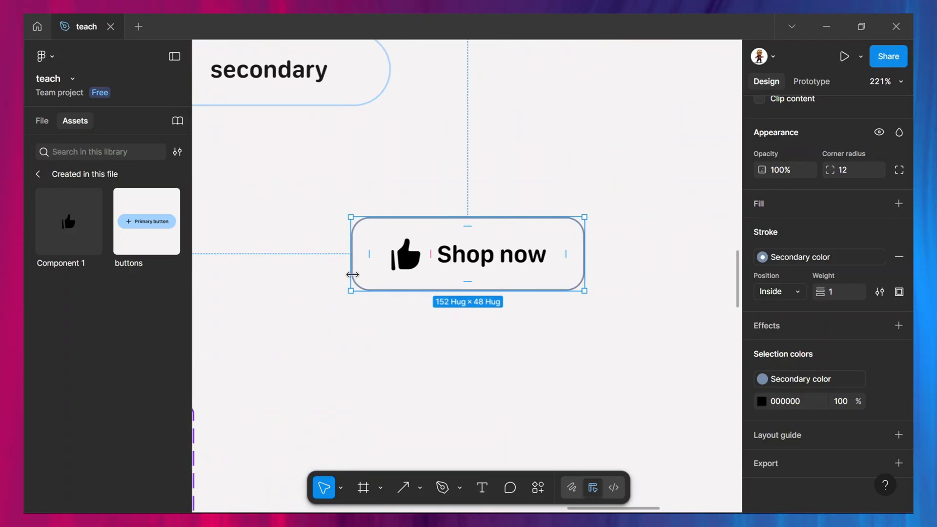
double_click(409, 261)
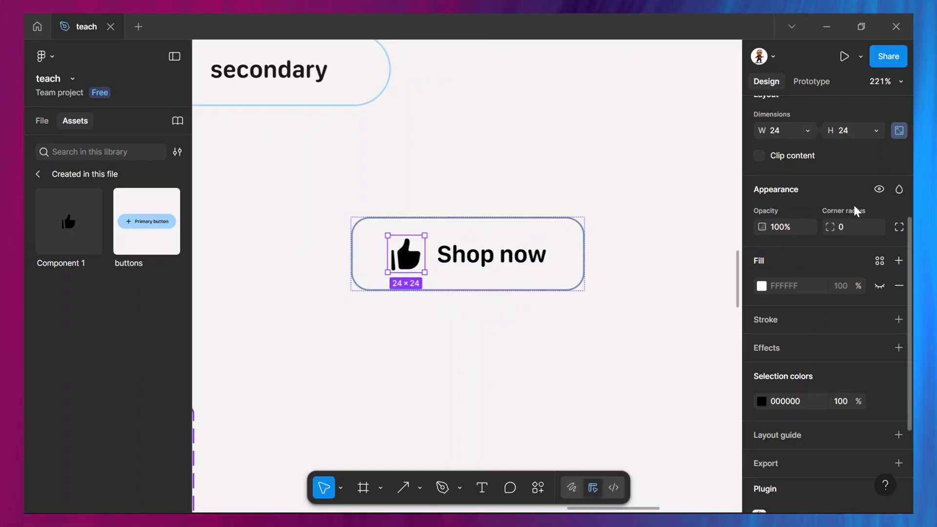
scroll(838, 189, up, 5)
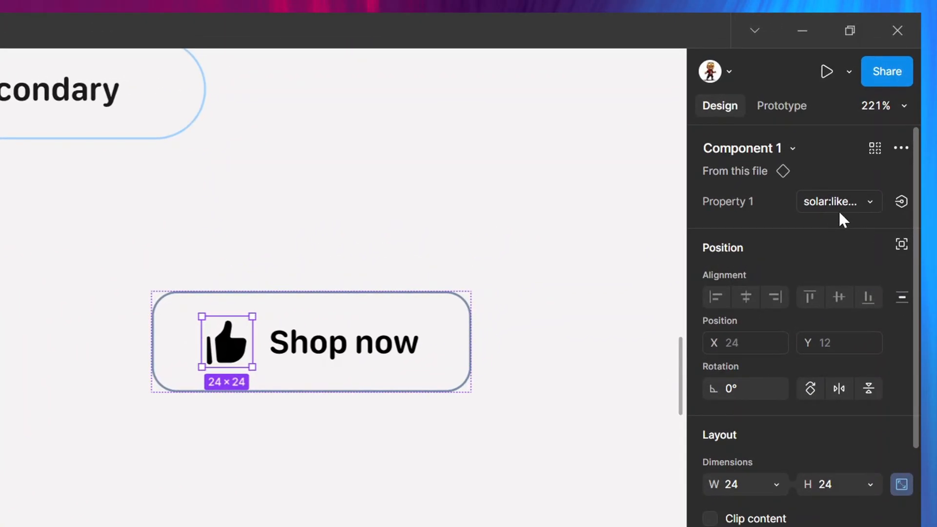
click(865, 198)
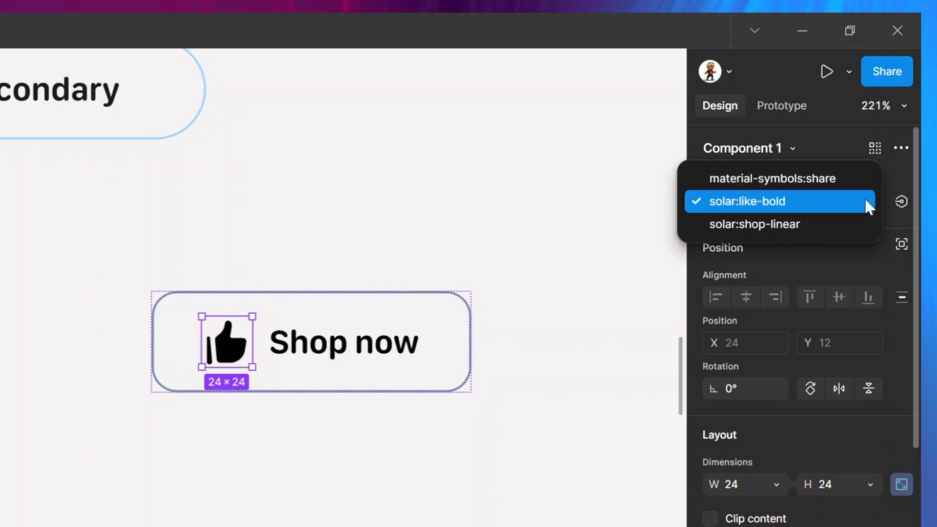
click(777, 225)
click(540, 344)
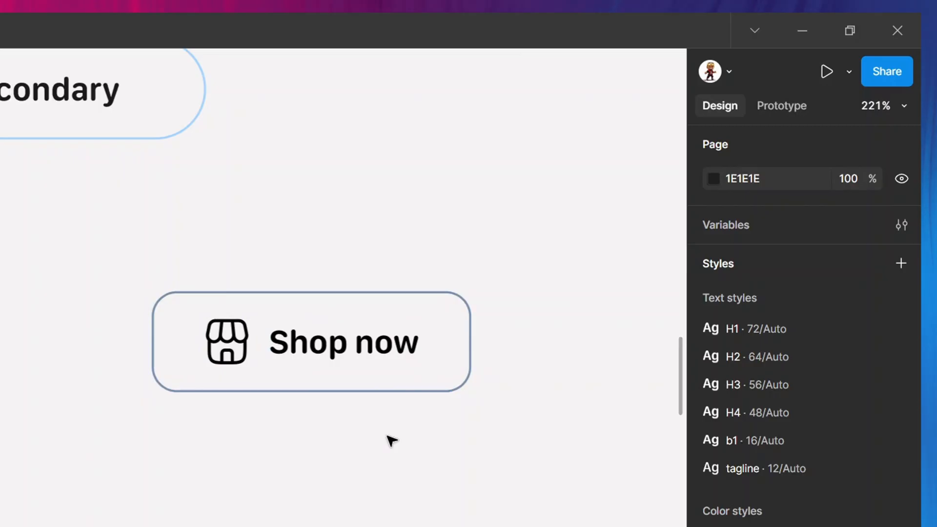
Search Iconify for "home" and import the material-symbols:home-rounded icon as a component into the Desktop - 1 frame.
scroll(392, 441, left, 7)
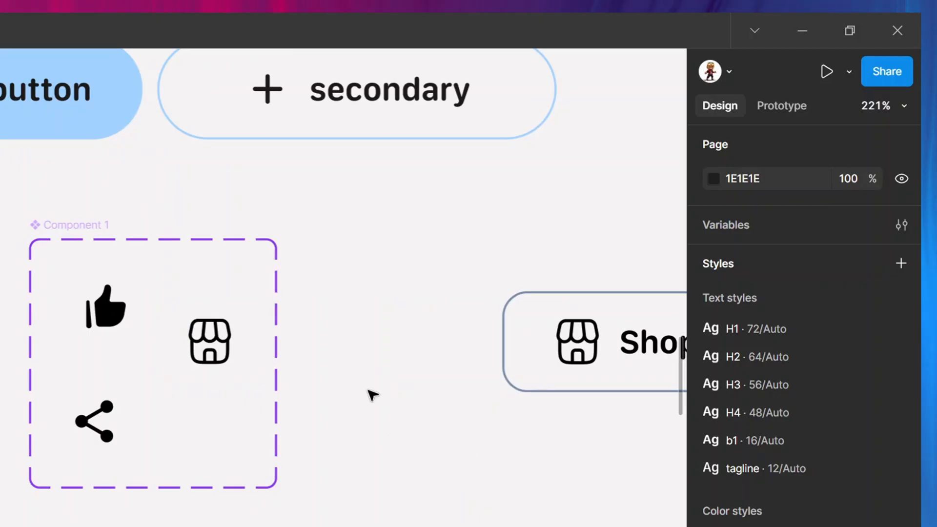
right_click(313, 434)
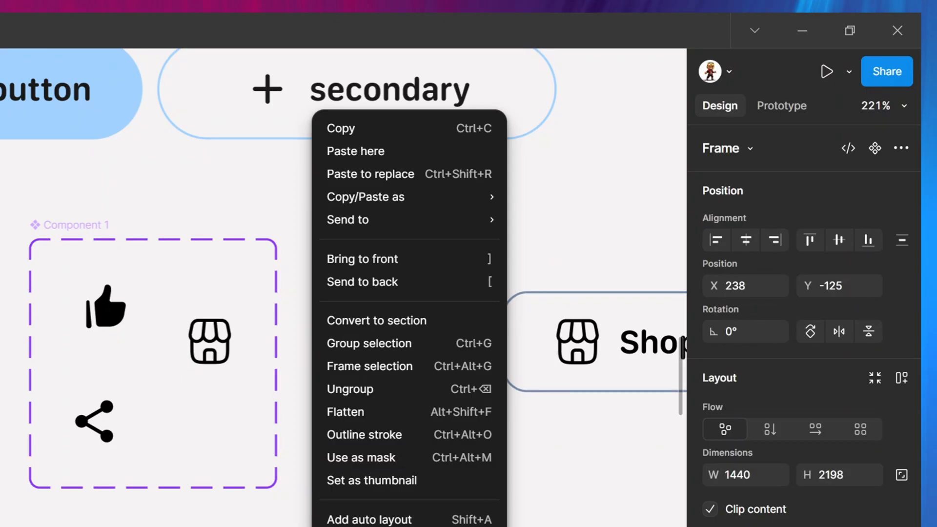
scroll(408, 494, down, 4)
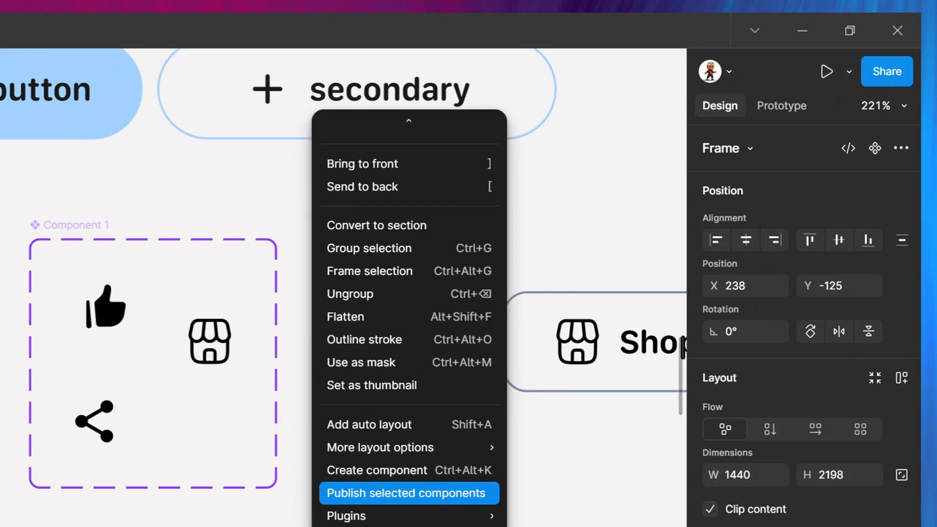
mouse_move(480, 515)
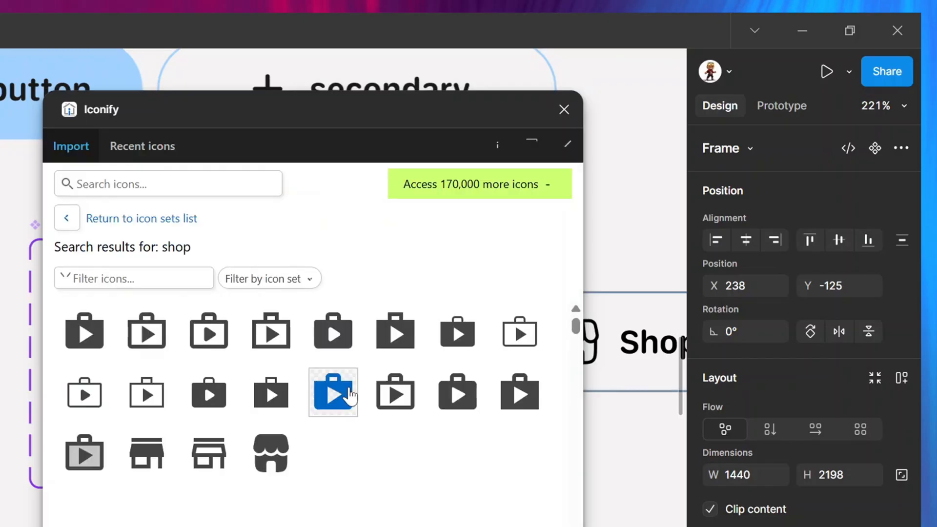
text(home)
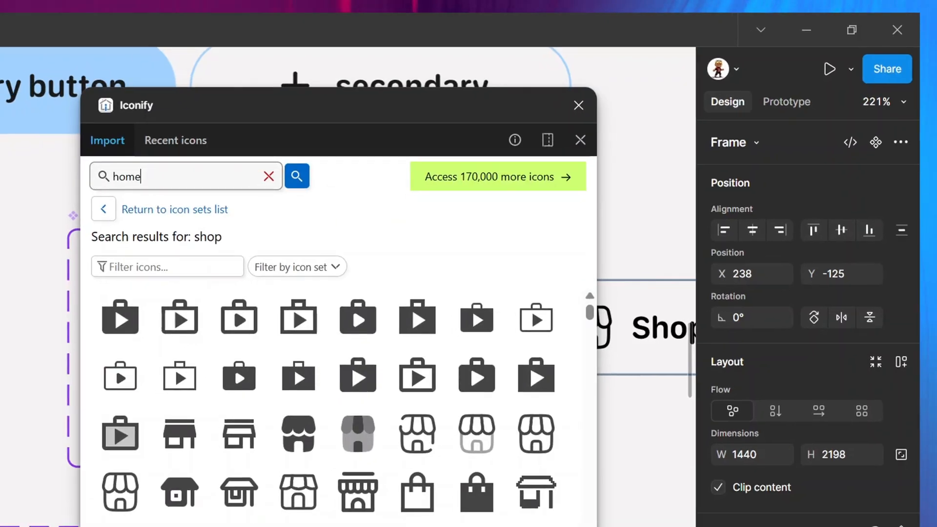
key(Return)
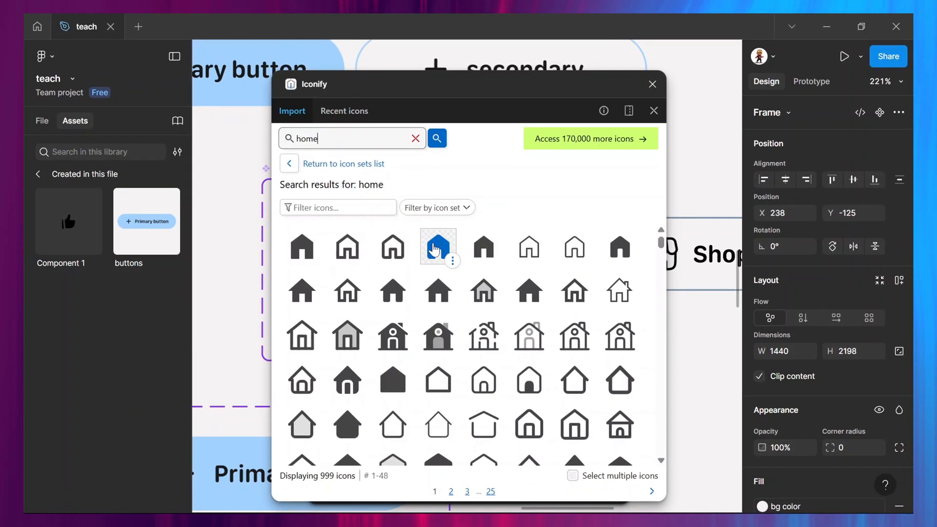
click(436, 249)
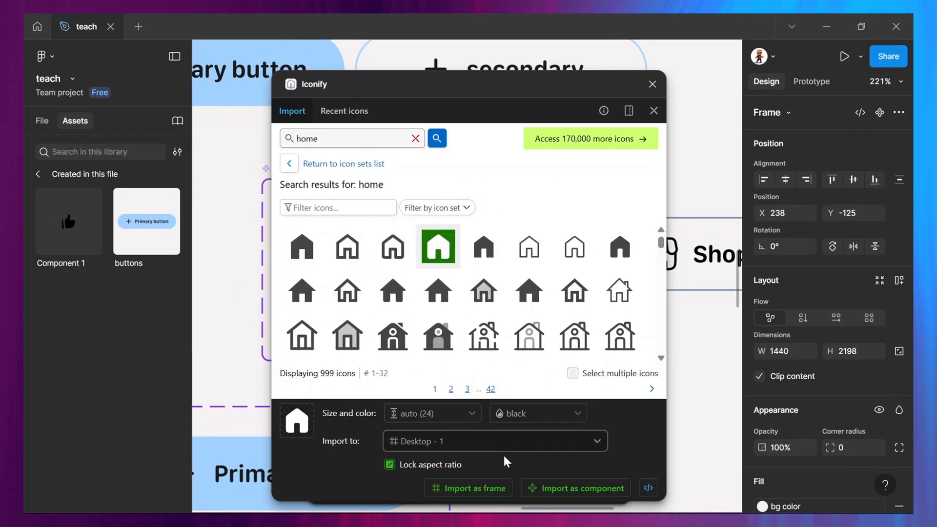
click(558, 491)
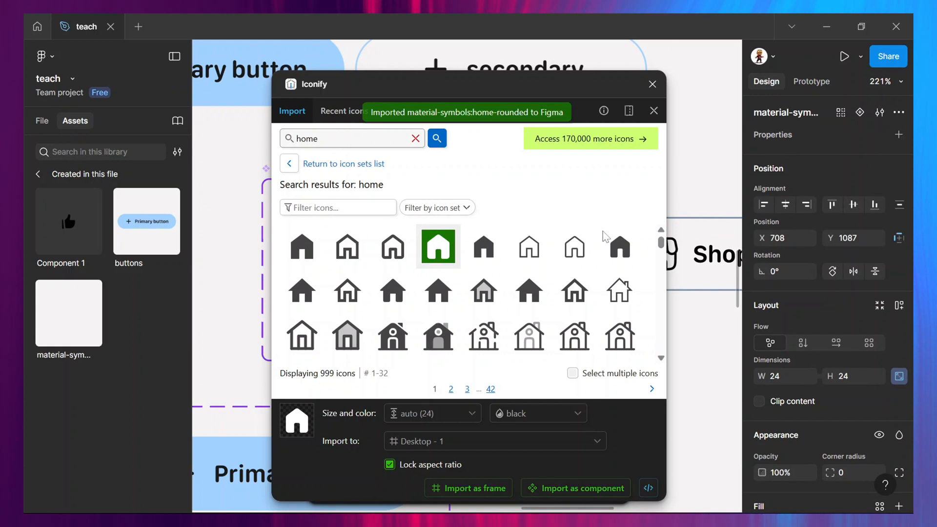
click(652, 85)
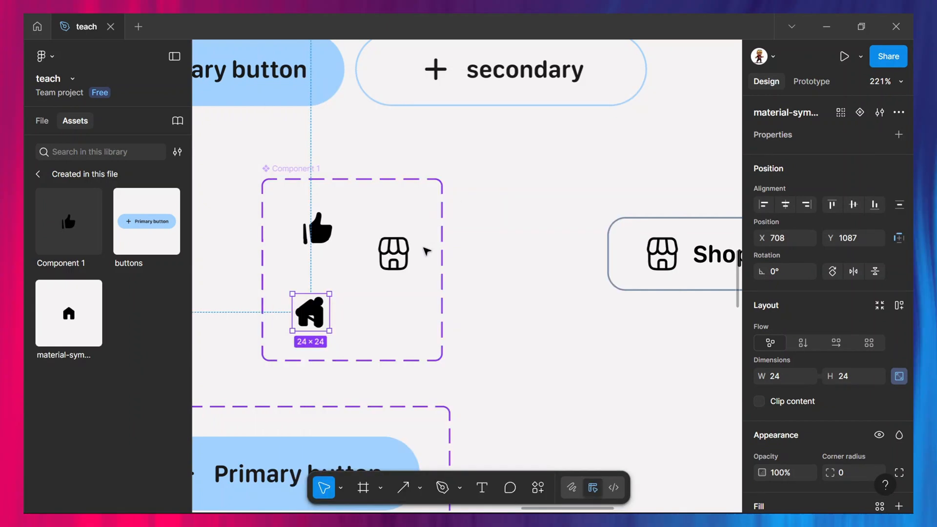
Move the home icon into the icon component set below the shop icon, and rename the set "icons".
drag(301, 318, 498, 318)
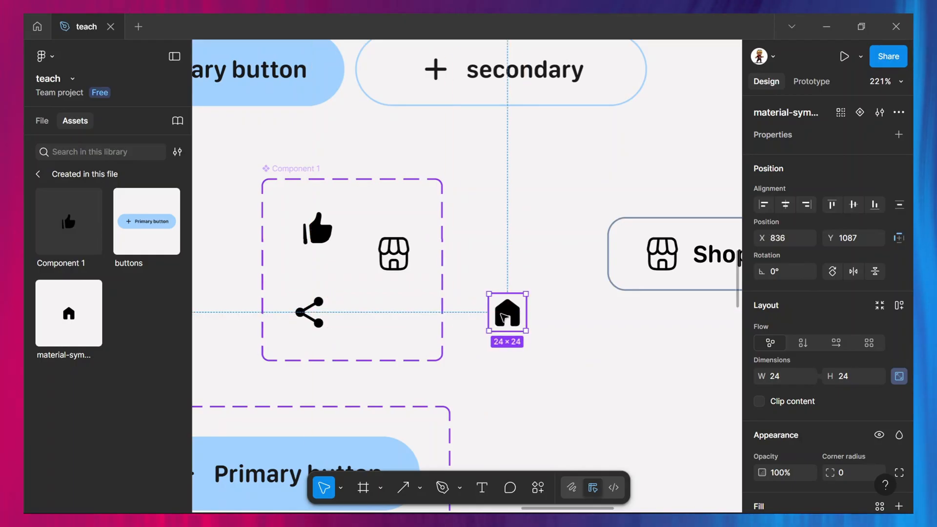
drag(505, 317, 391, 316)
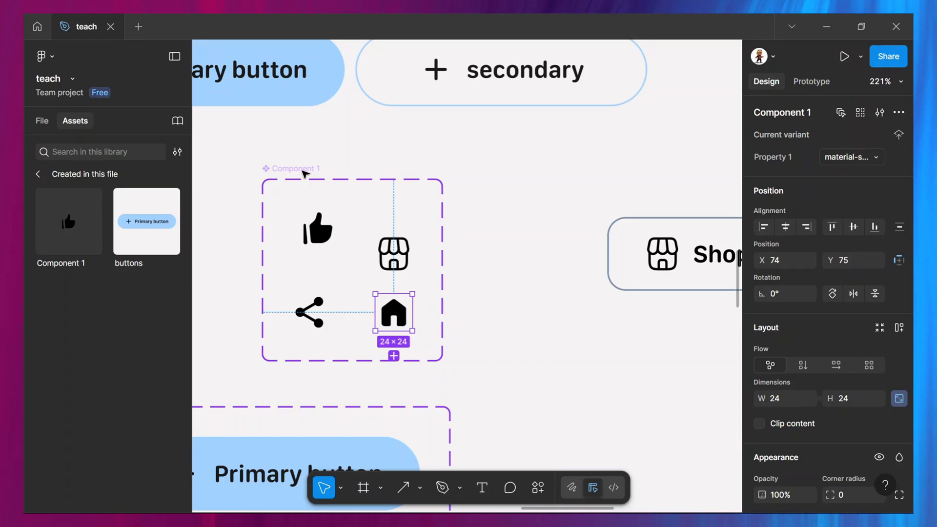
click(293, 169)
double_click(293, 169)
text(icons)
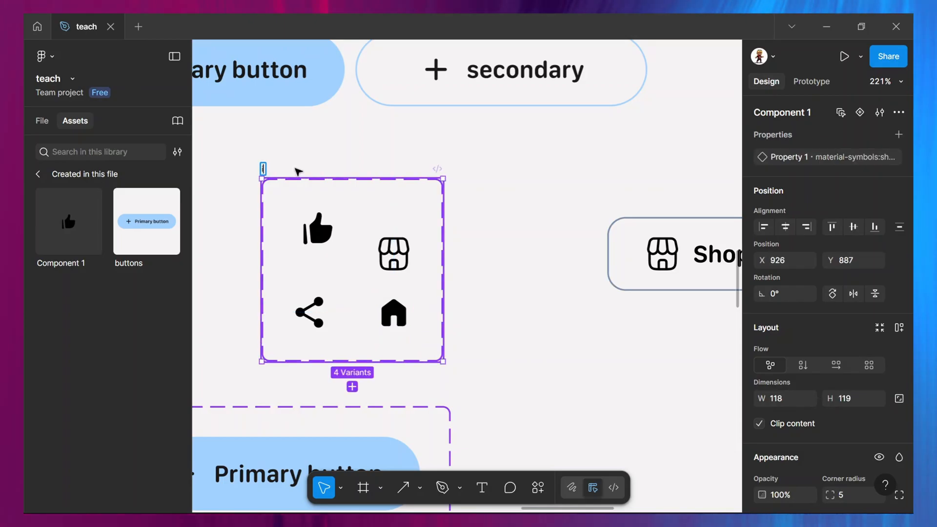
key(Return)
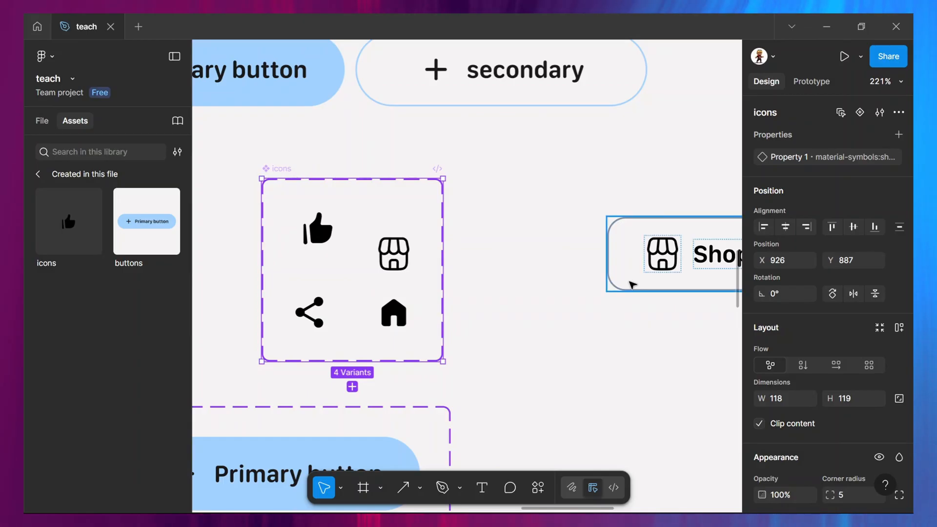
Duplicate the "Shop now" button below and to the right of the original, at about X 1005, Y 1102.
scroll(633, 285, right, 6)
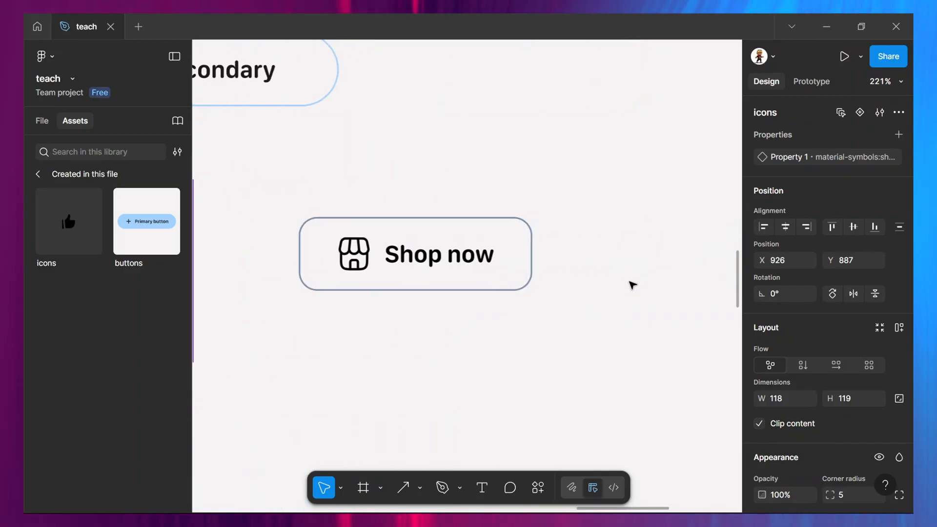
double_click(452, 259)
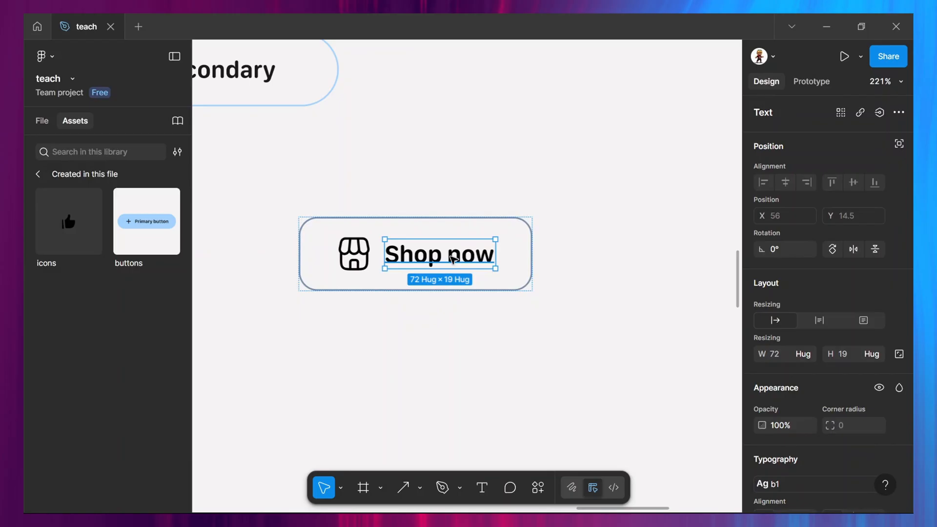
click(399, 229)
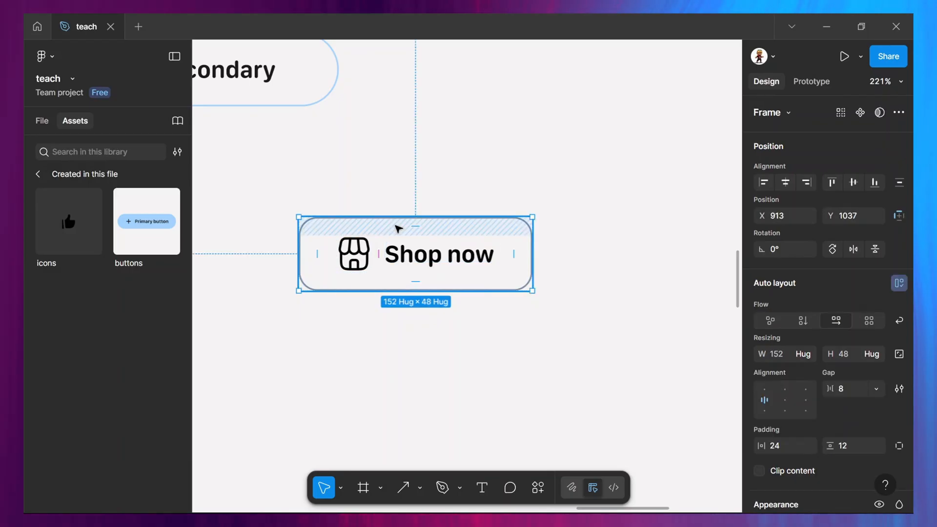
drag(399, 229, 544, 328)
scroll(543, 331, up, 10)
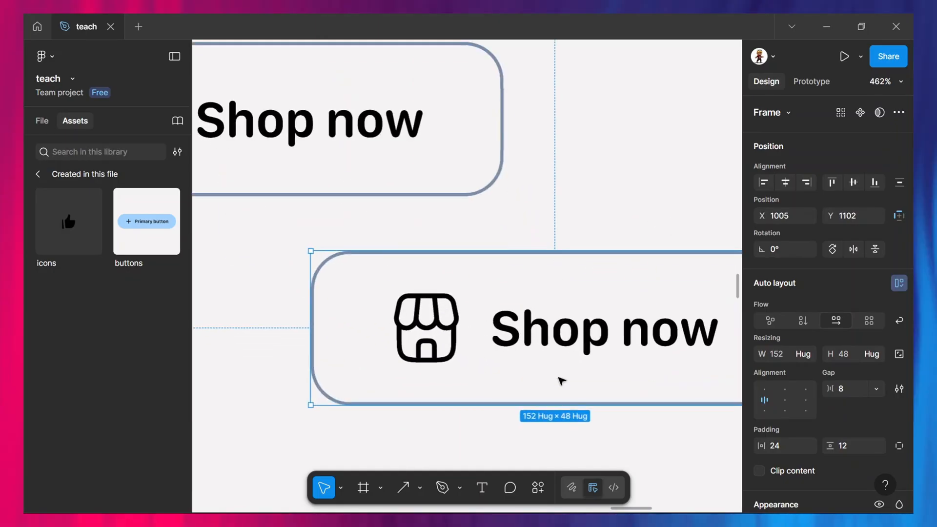
scroll(561, 381, down, 4)
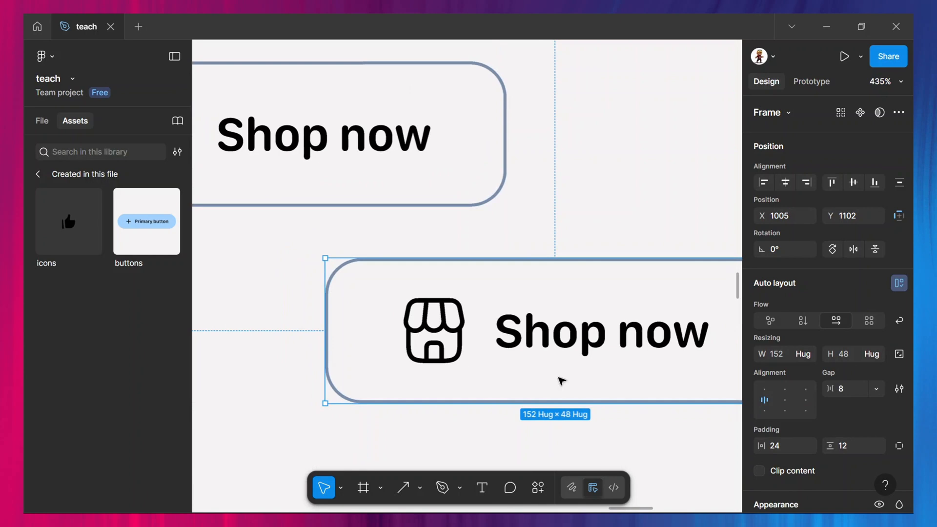
Change the duplicated button's text to "Home".
double_click(538, 339)
double_click(539, 339)
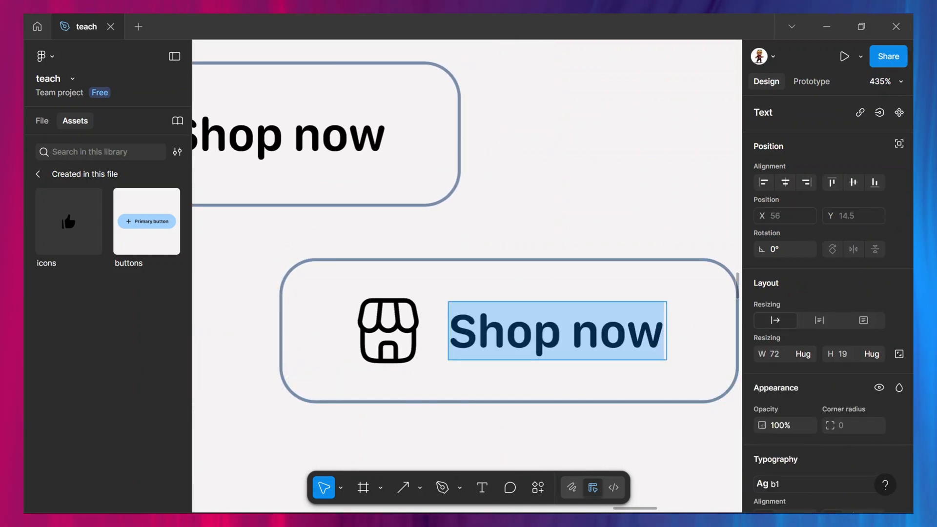
text(Home)
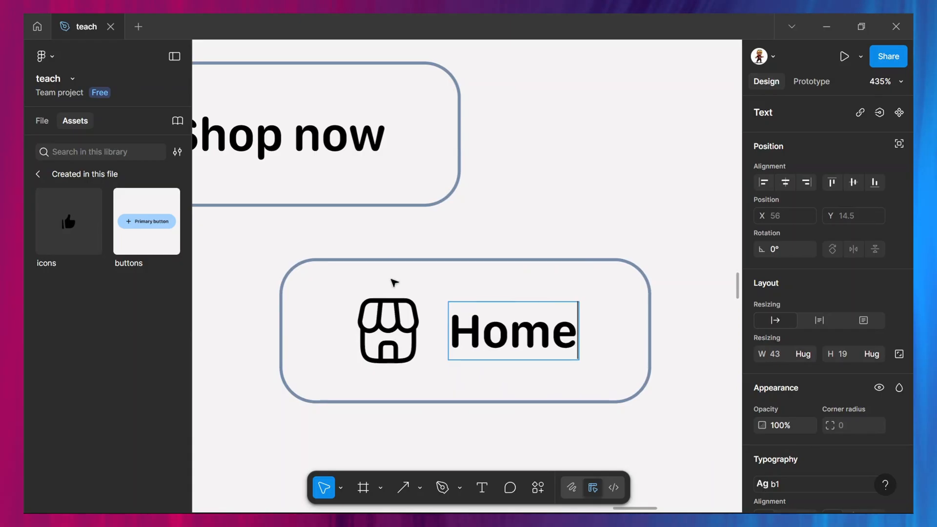
key(Escape)
Switch the icon in the "Home" button to the material-symbols:home-rounded variant.
click(393, 333)
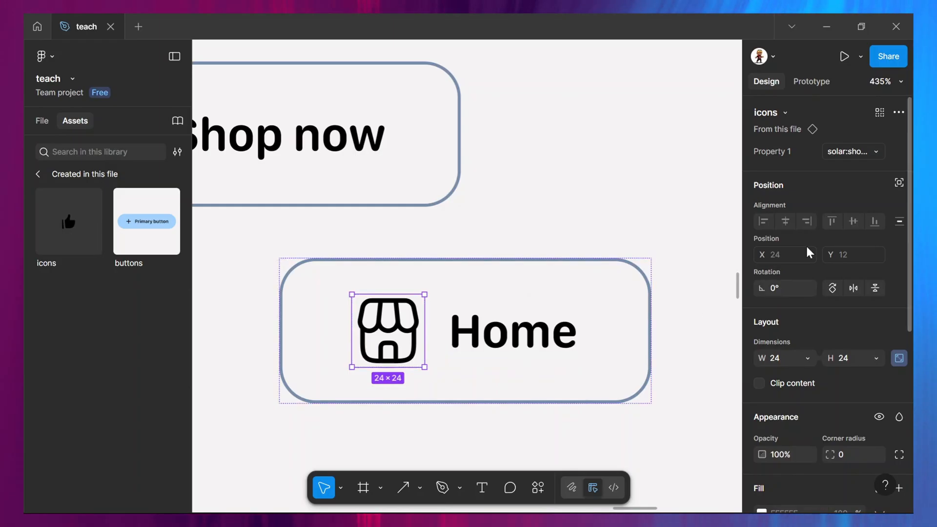
click(867, 155)
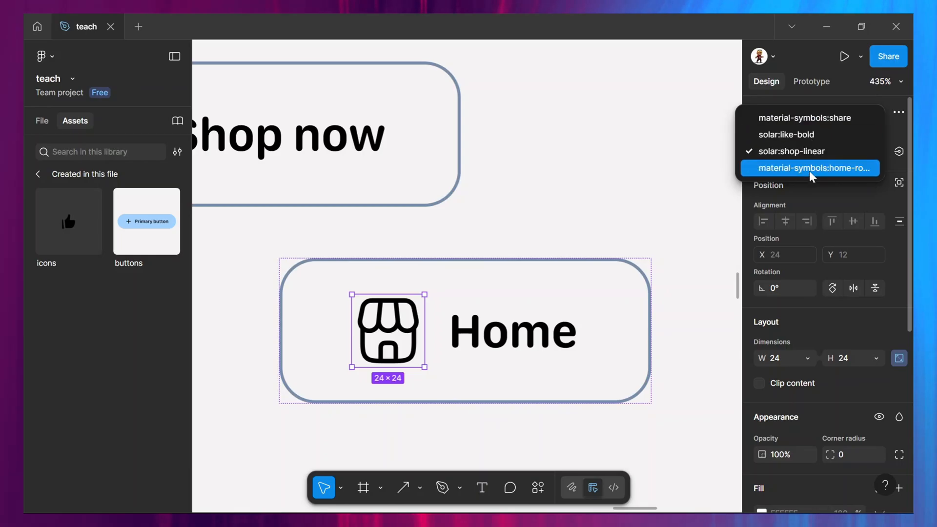
click(803, 168)
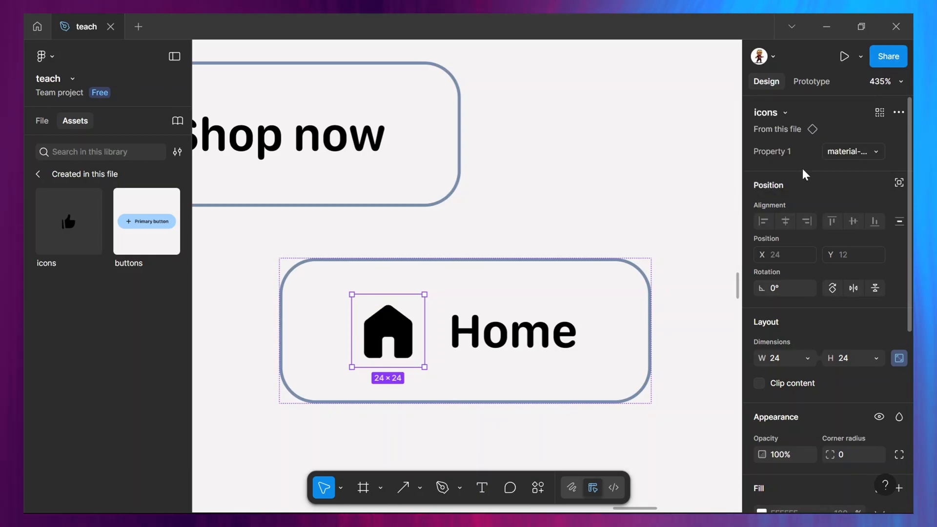
click(682, 272)
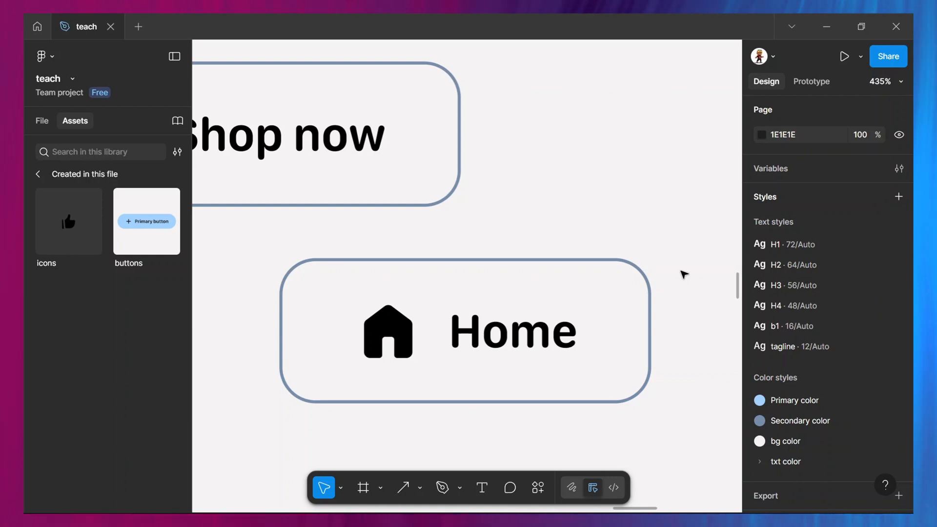
Examine the icons component set and compare its variants with the icons used in the "Shop now" and "Home" buttons.
scroll(430, 288, left, 15)
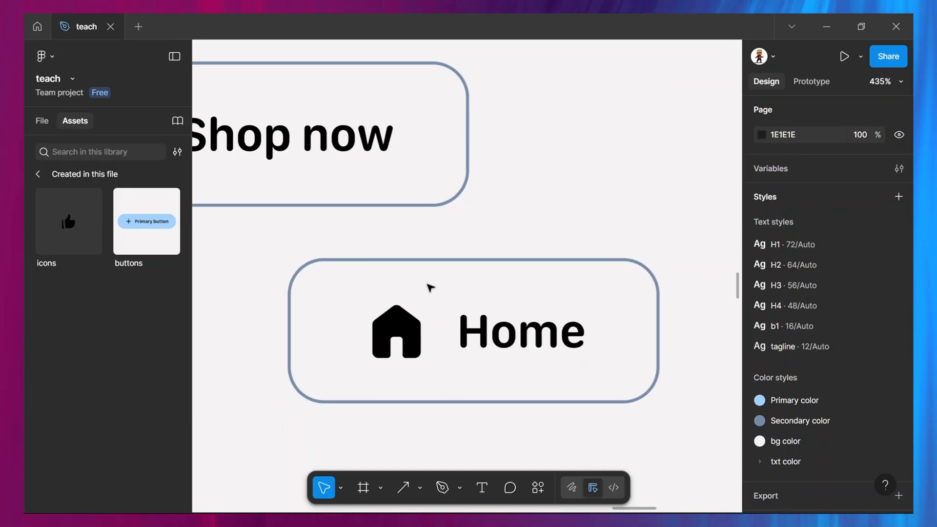
scroll(430, 288, left, 5)
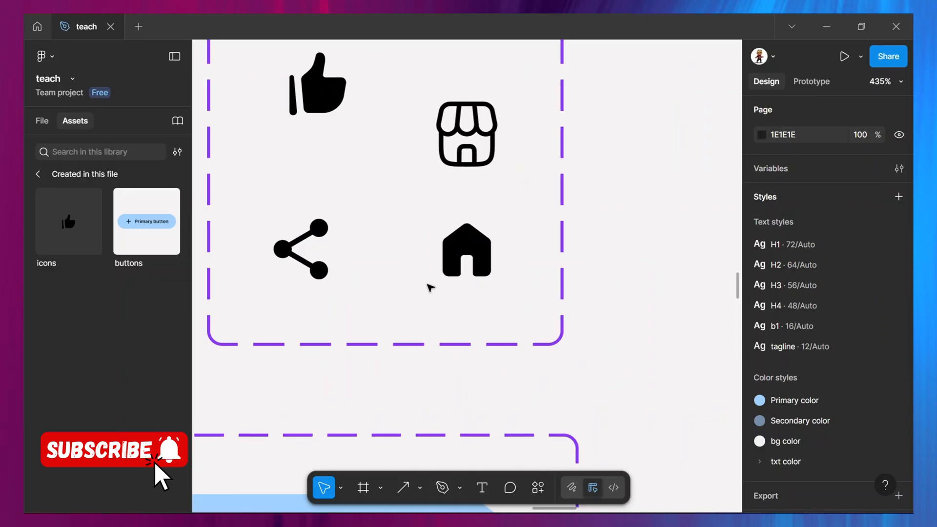
scroll(430, 288, up, 4)
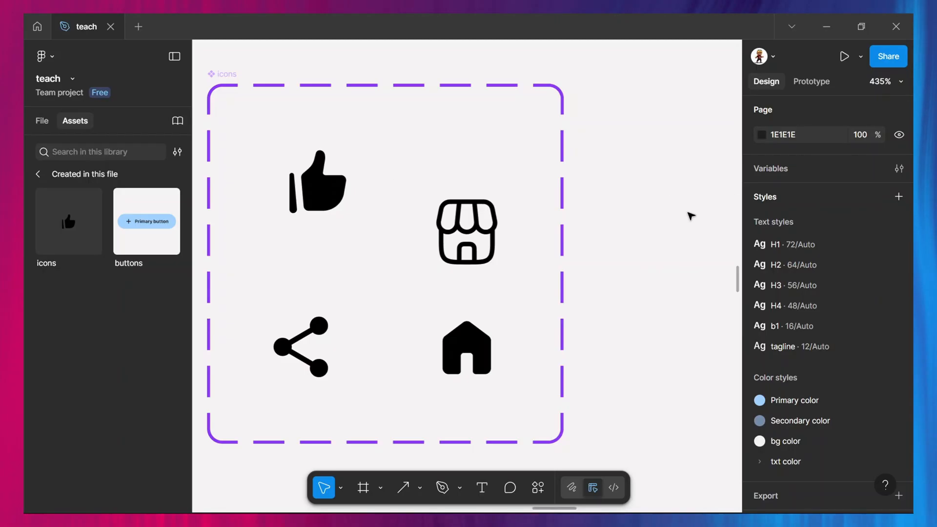
scroll(690, 215, down, 2)
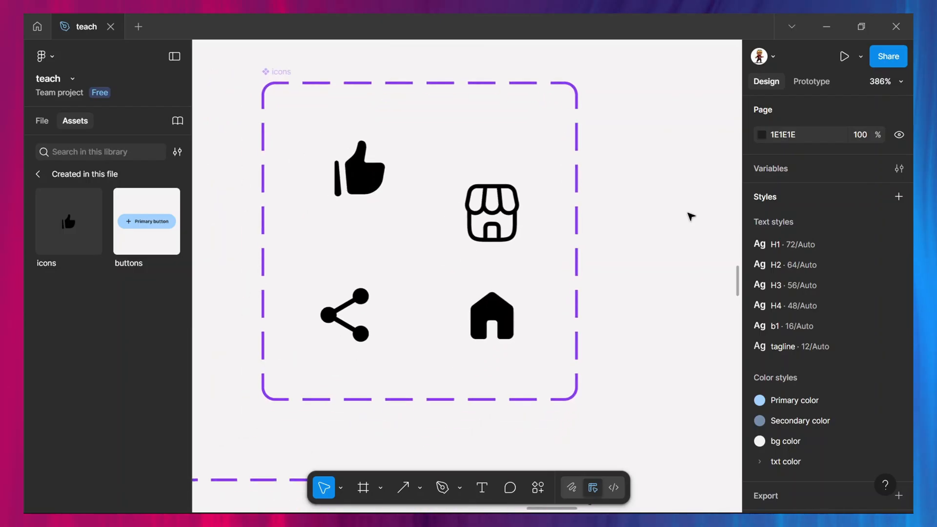
scroll(691, 215, down, 2)
scroll(691, 215, up, 2)
scroll(691, 216, up, 2)
scroll(691, 215, down, 4)
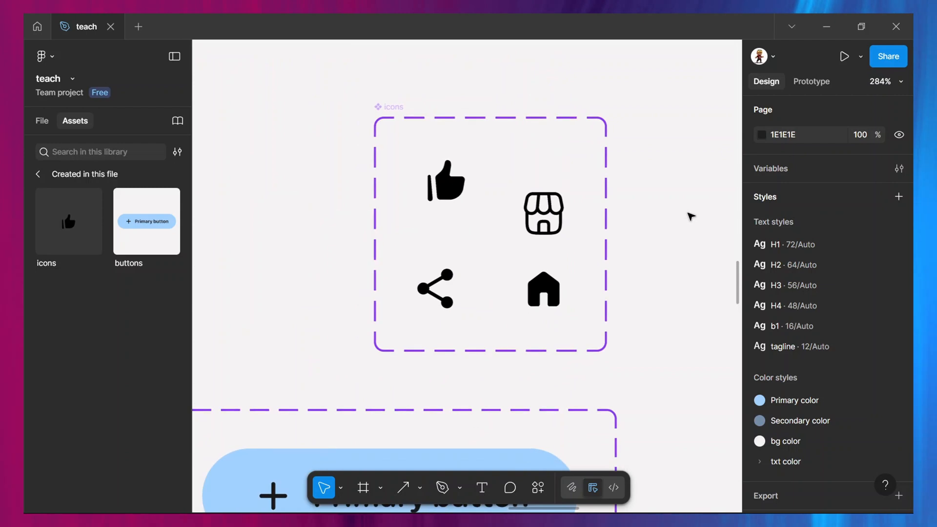
scroll(691, 216, down, 1)
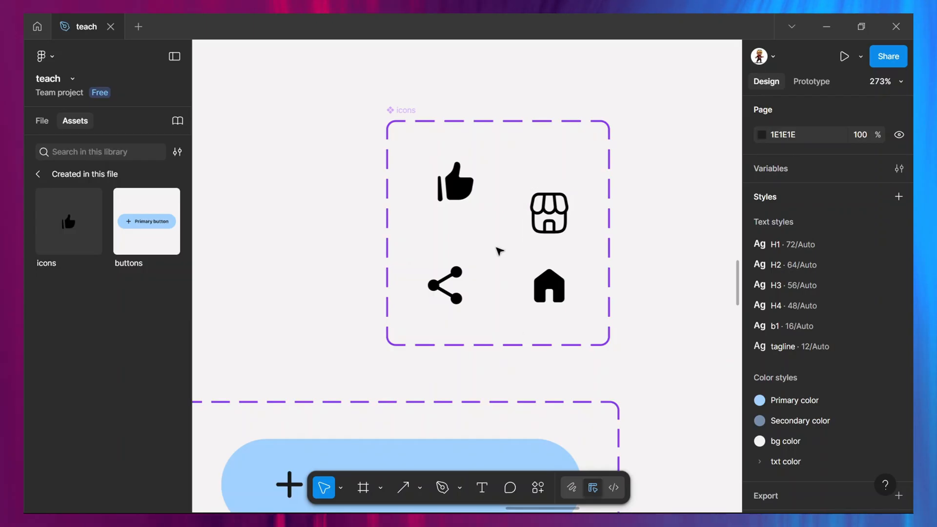
scroll(499, 251, down, 5)
scroll(499, 251, right, 4)
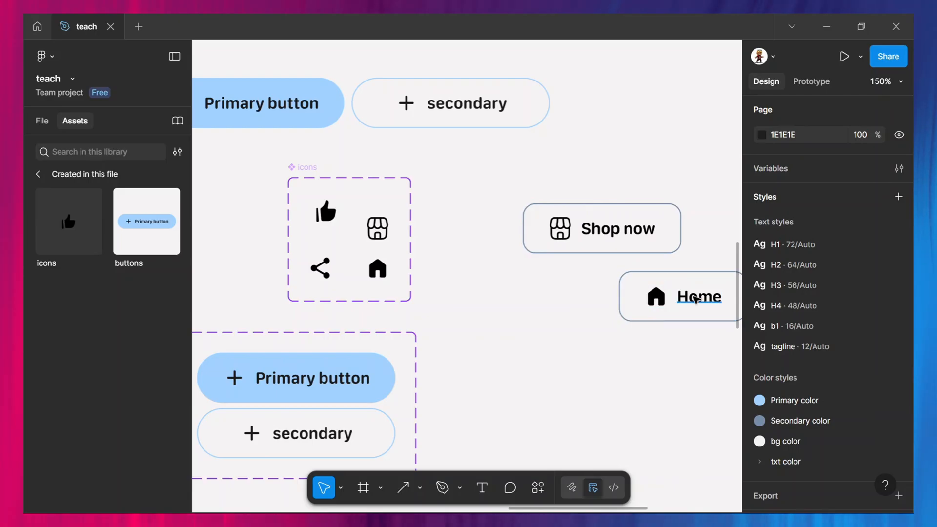
Delete the home icon instance from the "Home" button and undo the deletion.
click(696, 301)
click(655, 299)
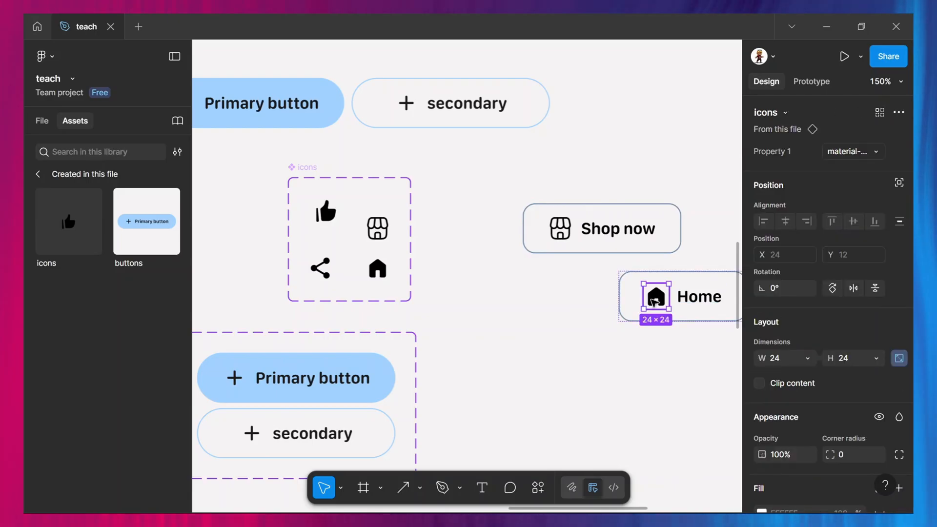
key(Delete)
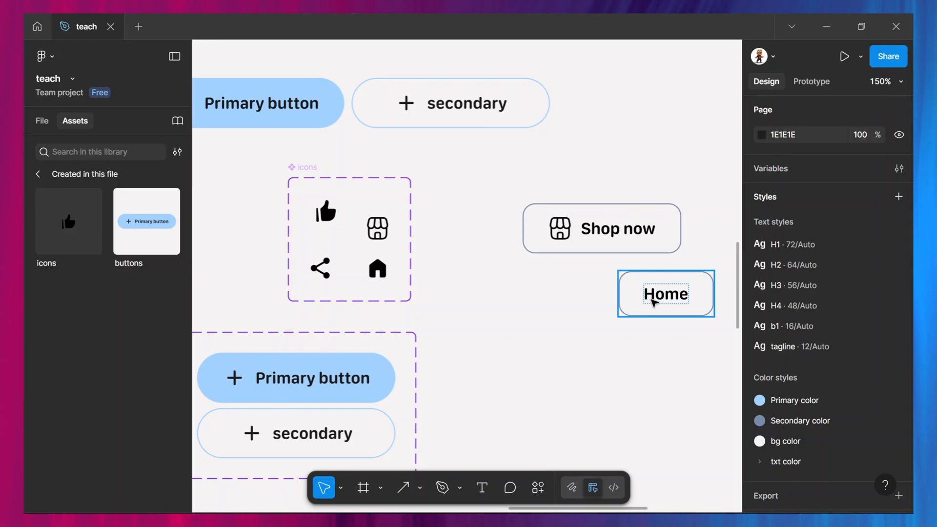
key(ctrl+z)
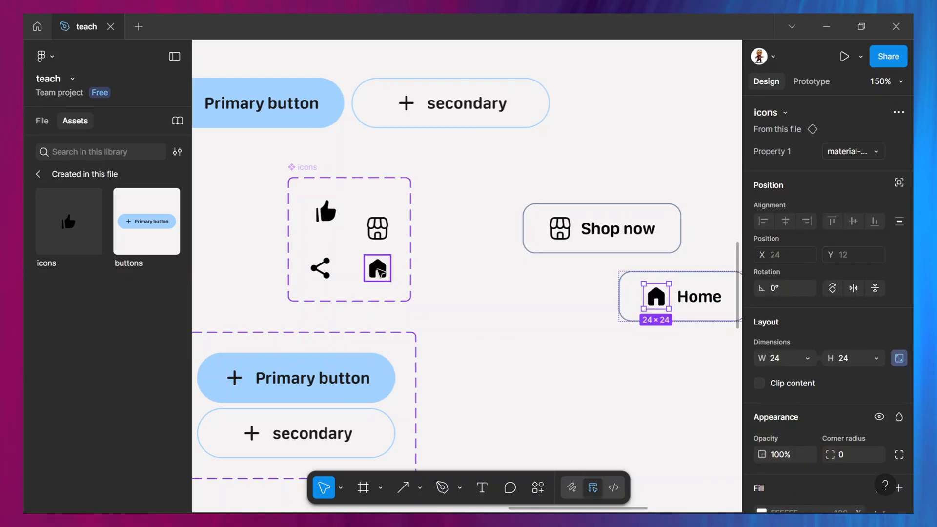
Delete the home variant from the icons component set and check the variant options offered for the "Shop now" icon.
click(381, 272)
key(Delete)
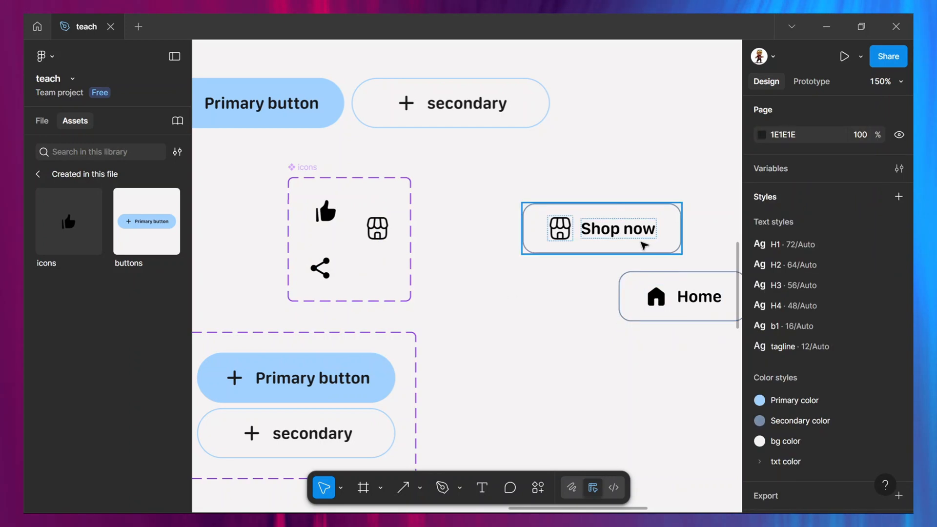
click(688, 304)
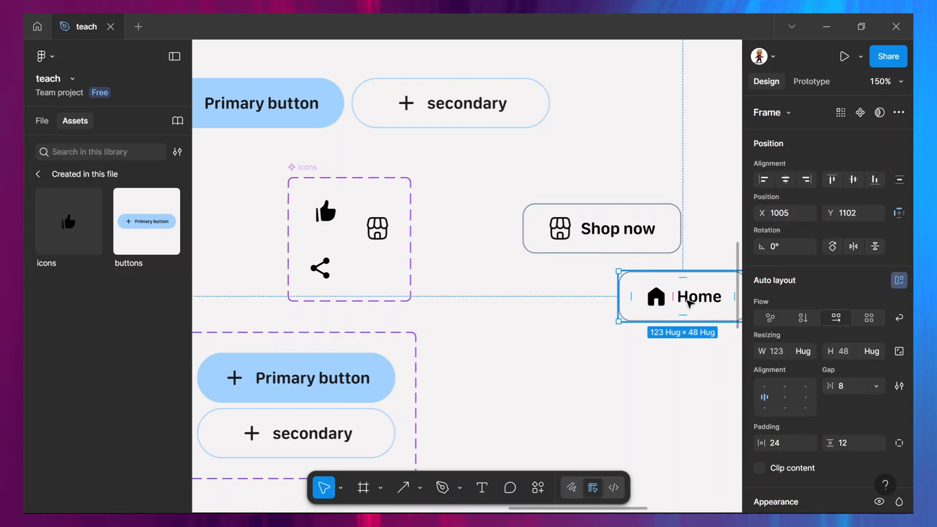
double_click(596, 235)
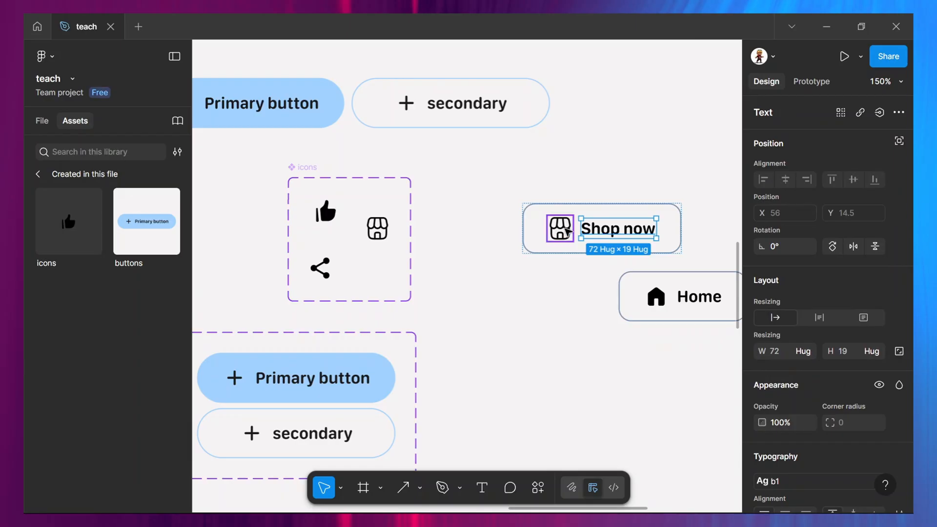
click(567, 231)
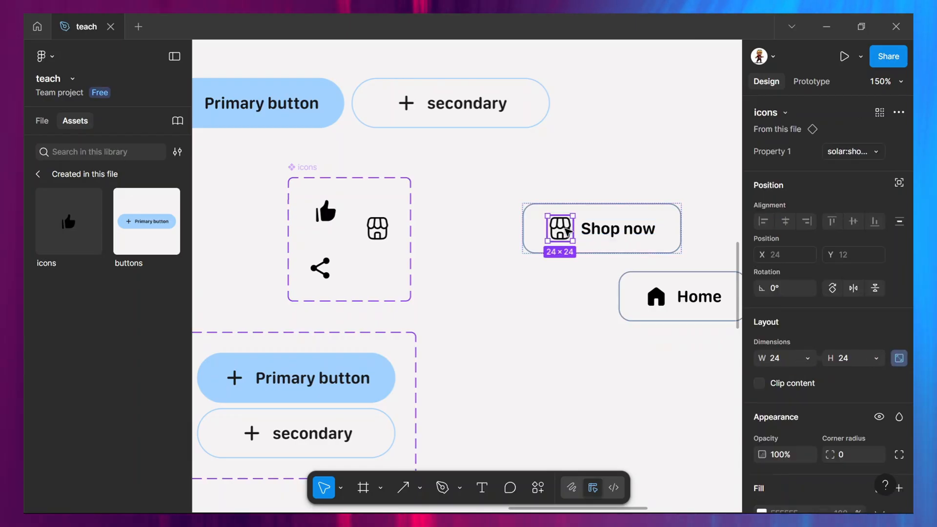
click(867, 152)
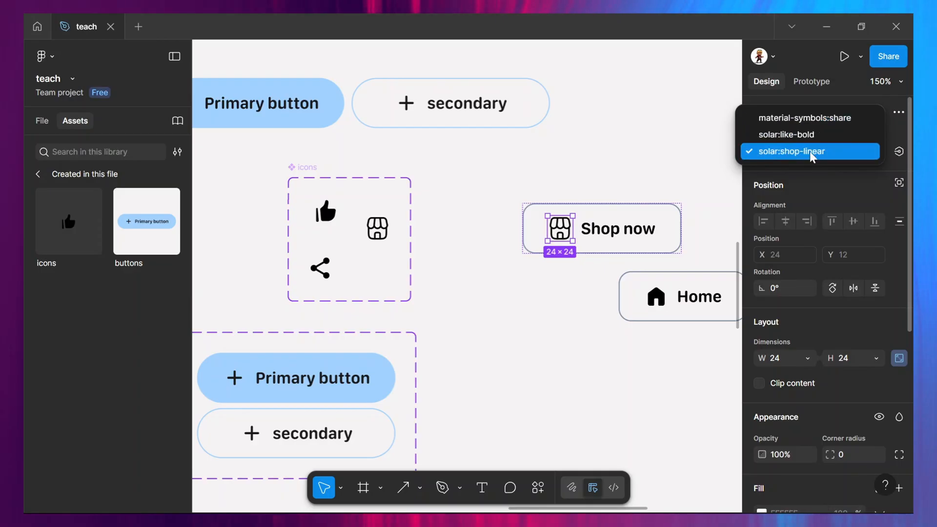
click(829, 184)
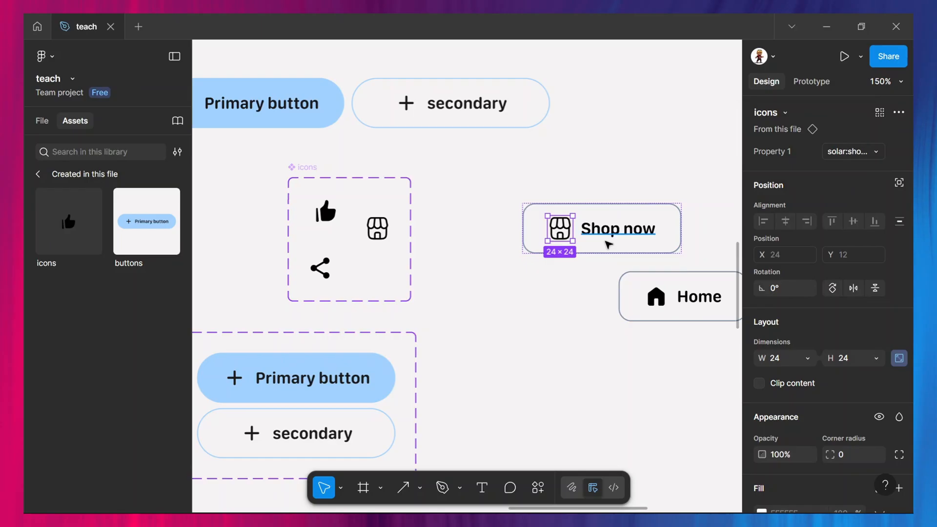
Undo the deletion of the home variant from the icons component set.
key(Delete)
key(ctrl+z)
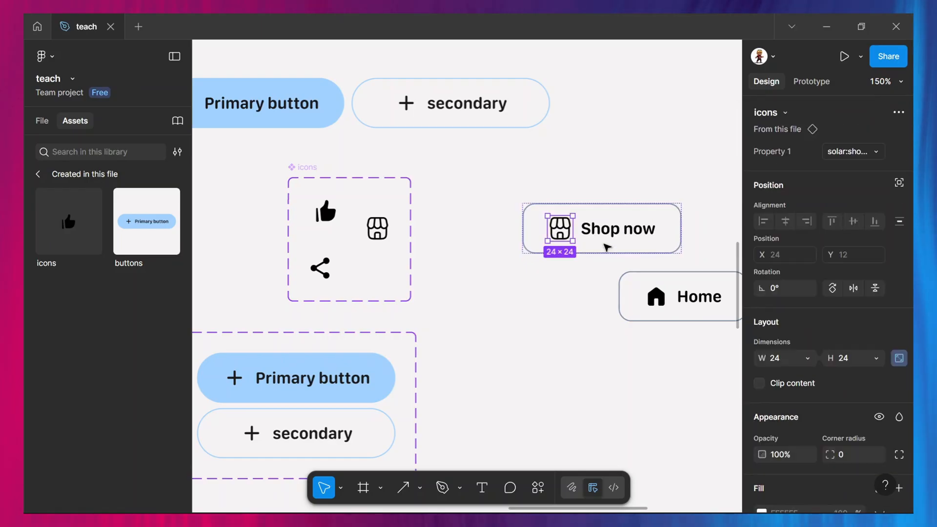
key(Tab)
key(ctrl+z)
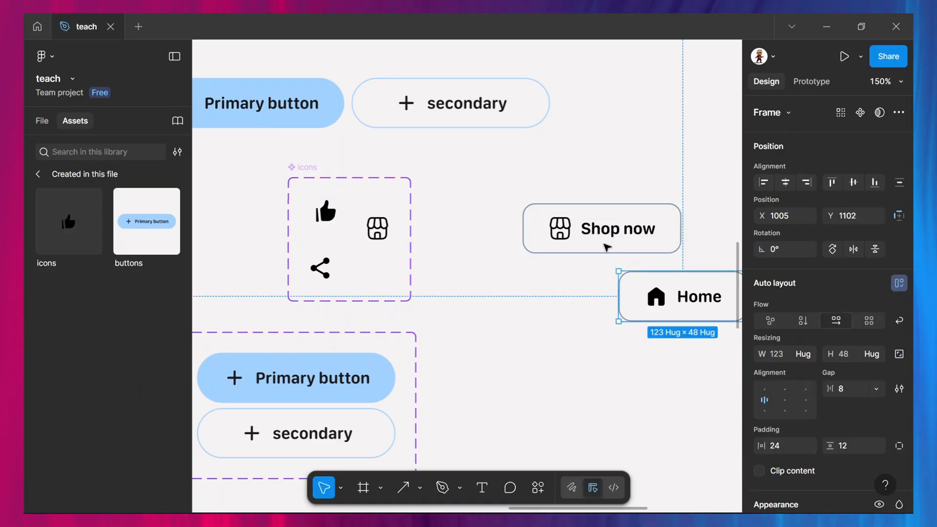
key(Escape)
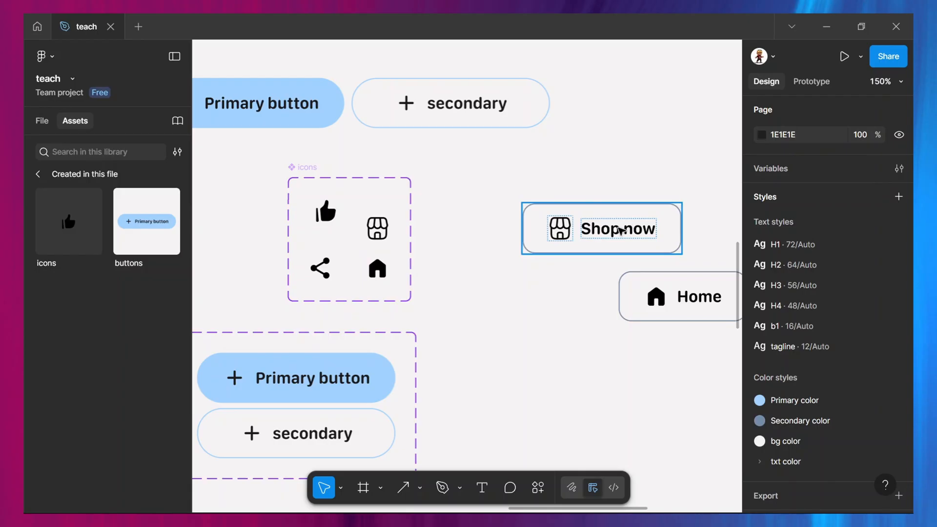
Check the variant options of the shop icon in the "Shop now" button, keeping solar:shop-linear.
click(619, 233)
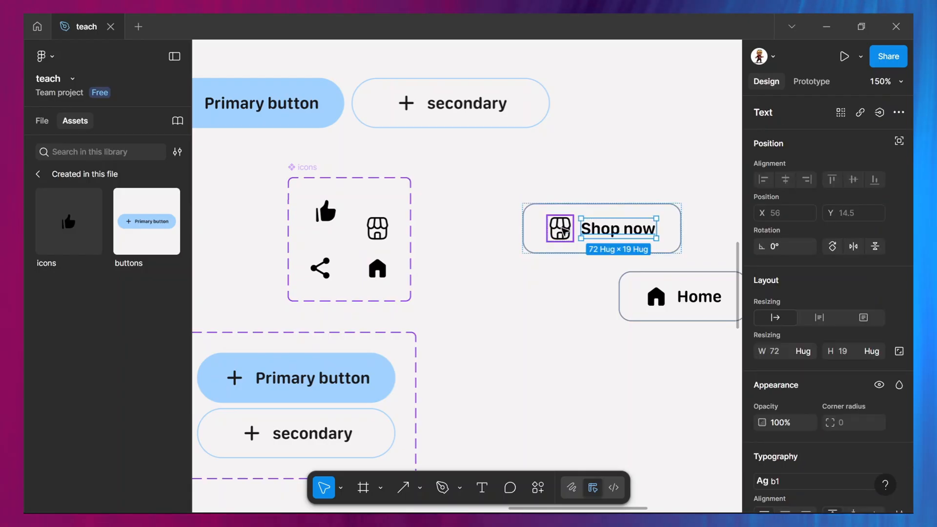
click(564, 231)
click(871, 152)
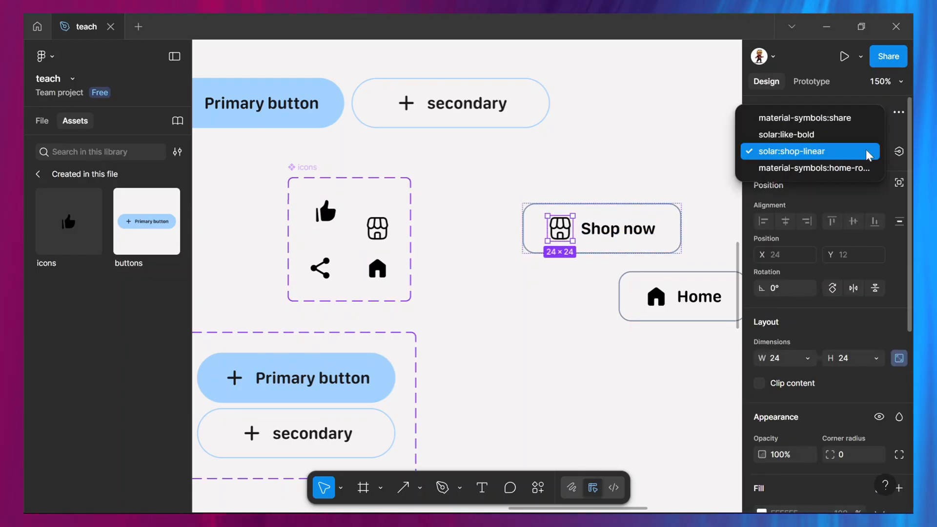
click(466, 238)
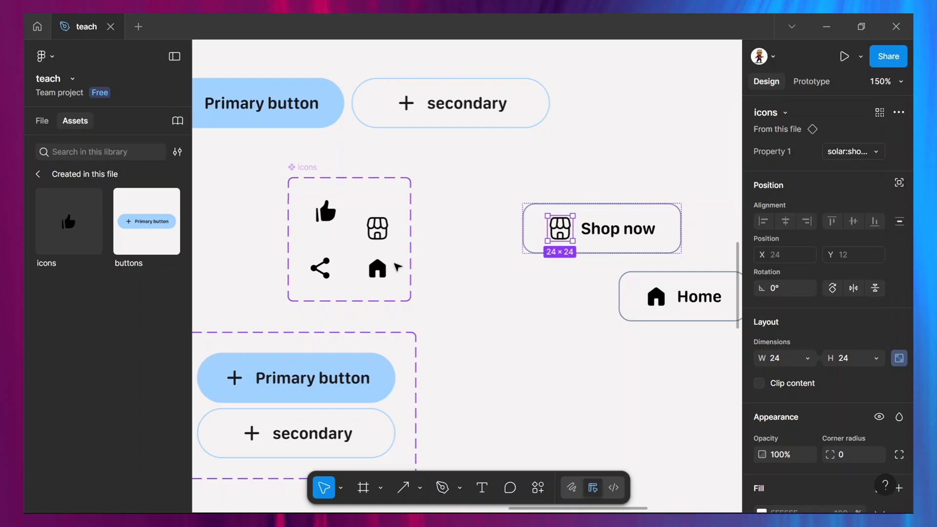
Change the primary variant's text in the buttons component set to "Primarry button", and restore it to "Primary button".
scroll(398, 266, left, 5)
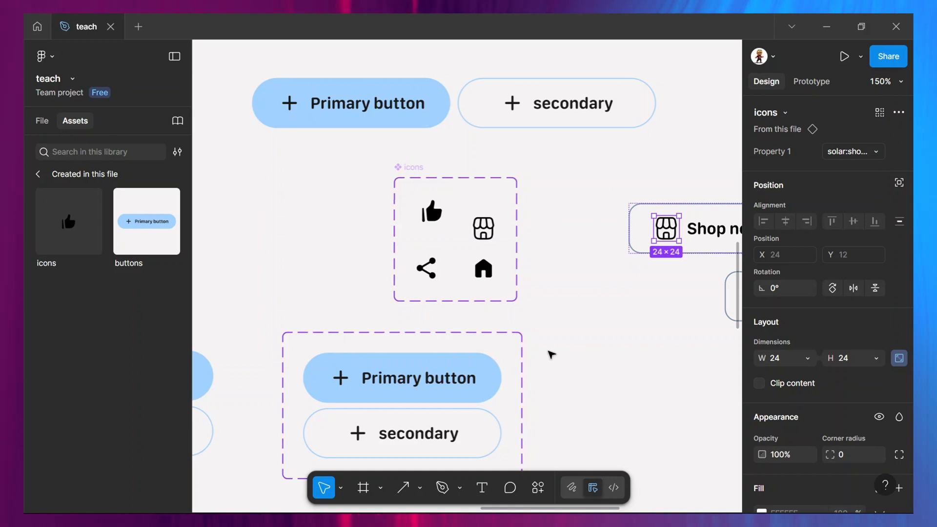
scroll(552, 355, down, 1)
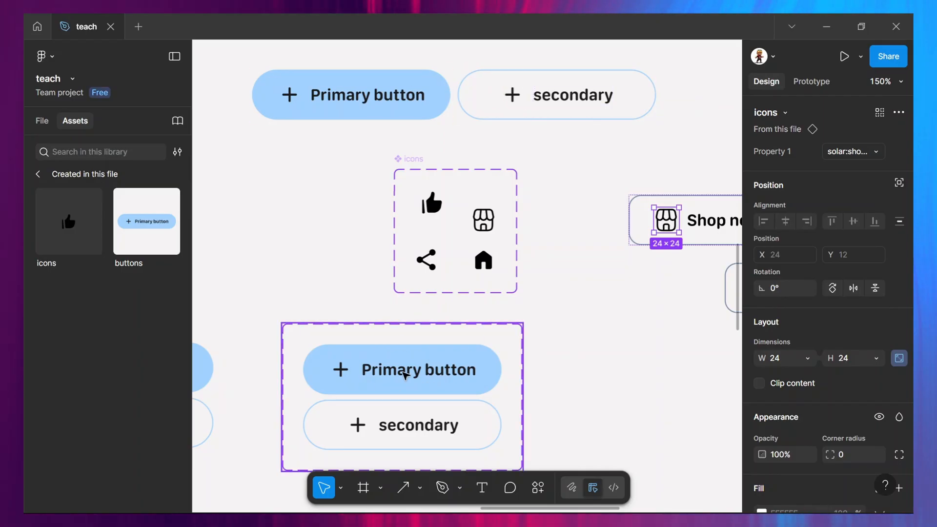
click(403, 377)
click(404, 377)
double_click(408, 374)
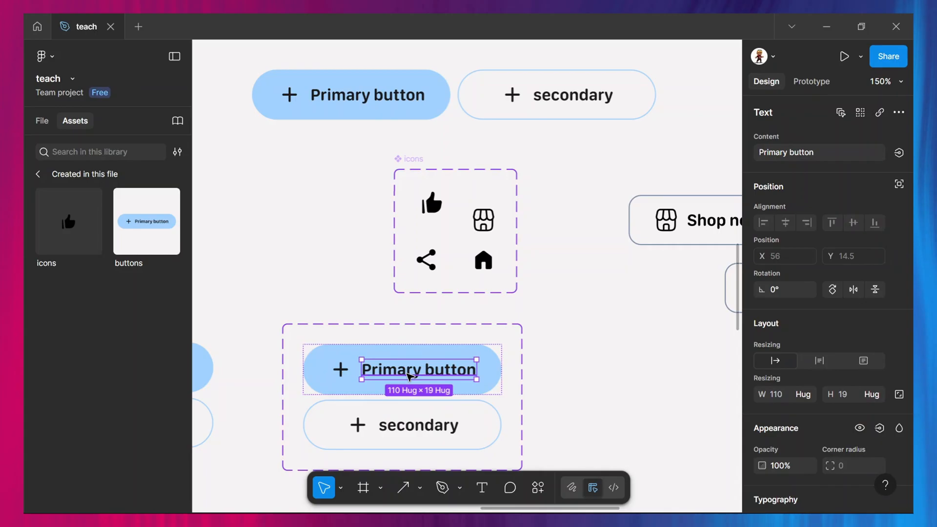
key(Return)
click(412, 371)
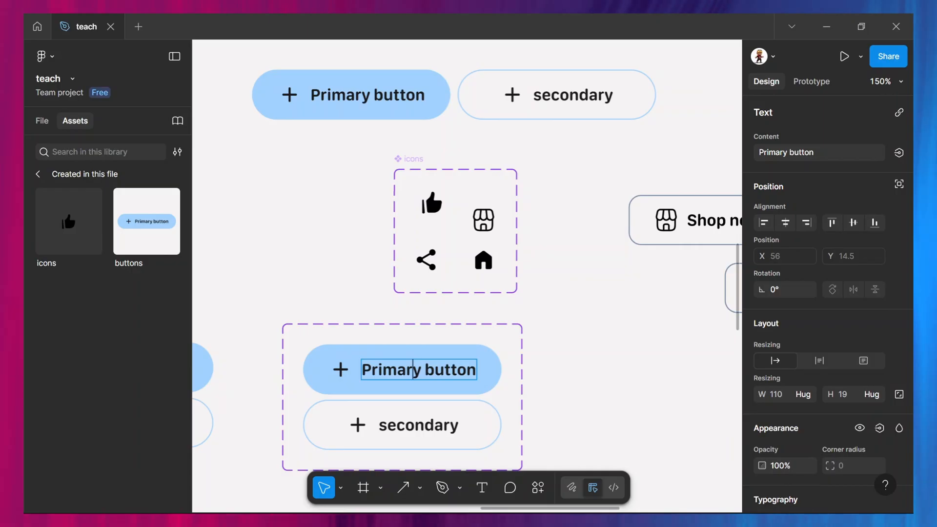
text(r)
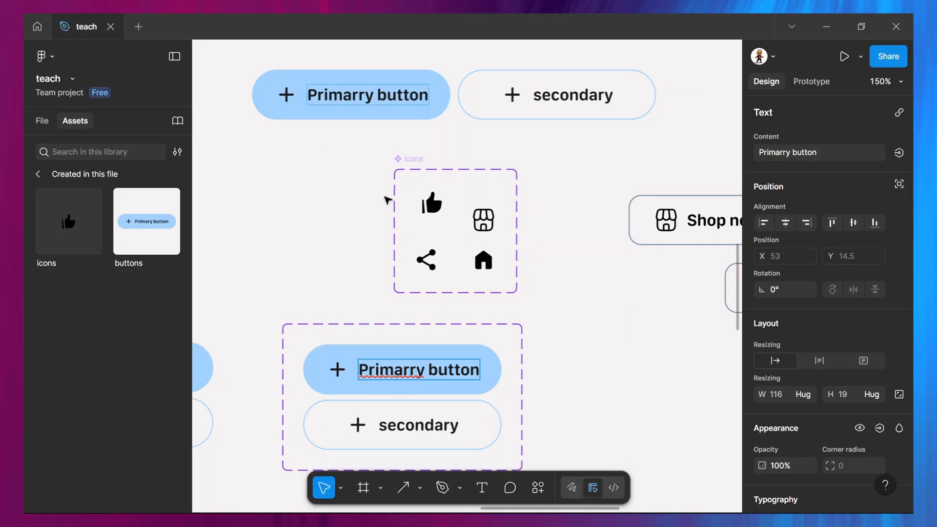
key(BackSpace)
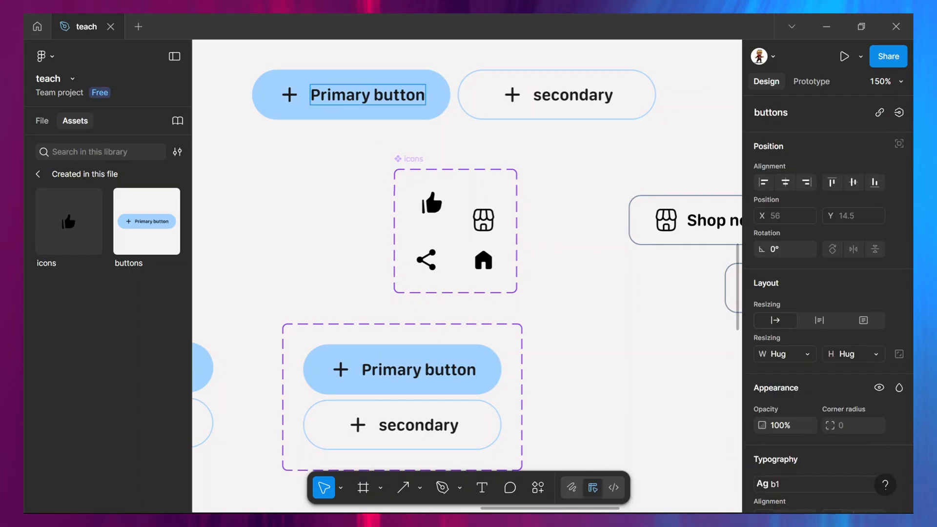
Change the text of the primary button instance above the icons set to "Primarrrry button", and restore it to "Primary button".
key(BackSpace)
text(rrrr)
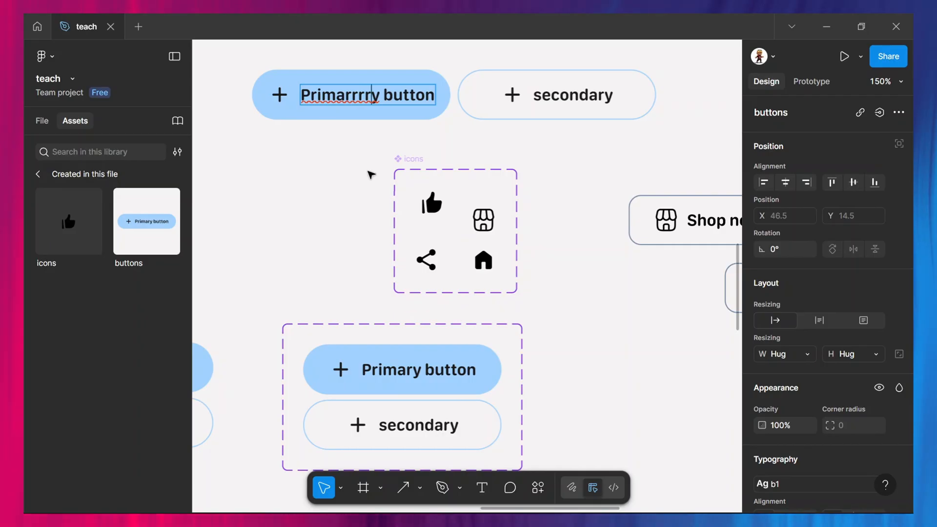
key(BackSpace)
key(BackSpace)
key(BackSpace)
key(Escape)
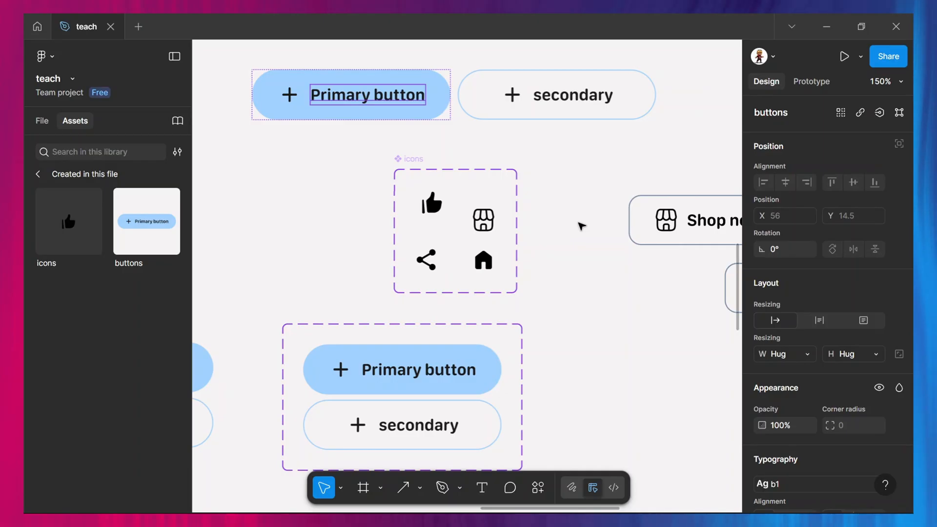
click(394, 373)
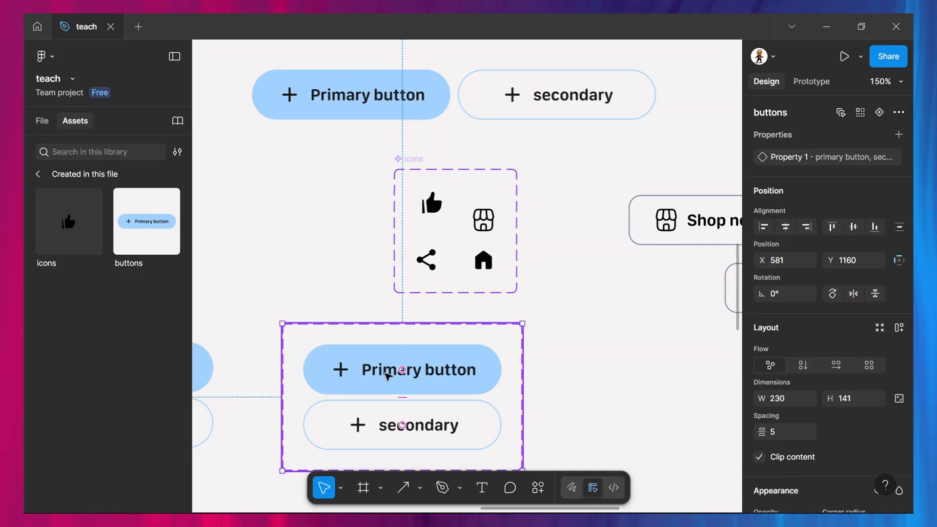
Delete the text from the primary variant in the buttons component set, and undo the deletion.
click(389, 375)
click(388, 376)
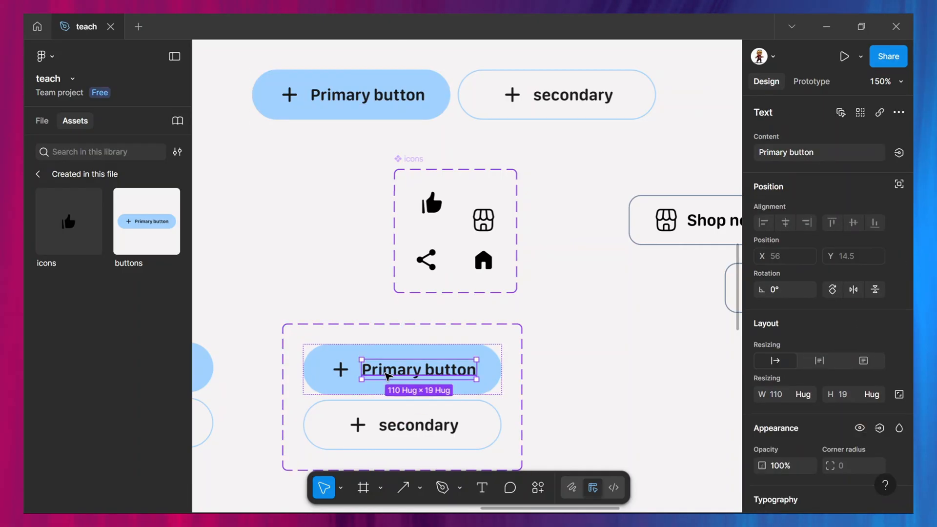
key(Delete)
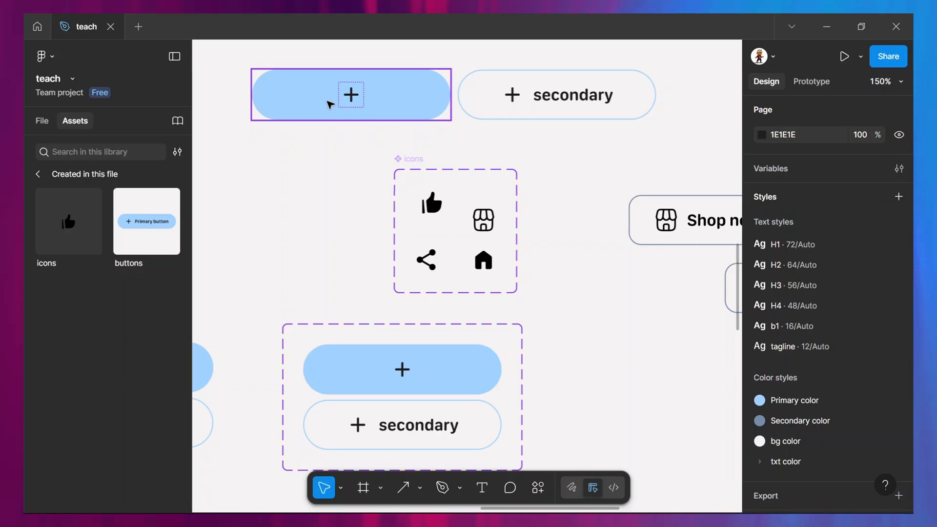
key(ctrl+z)
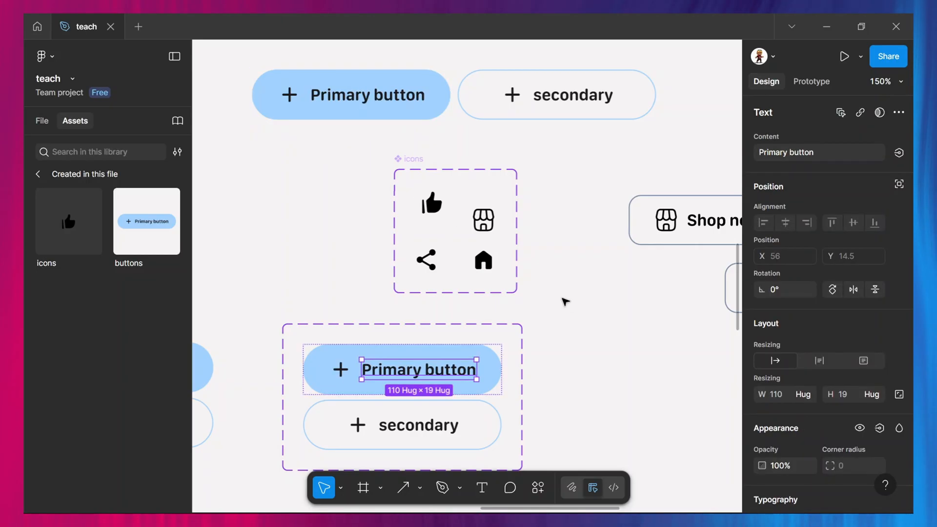
click(562, 300)
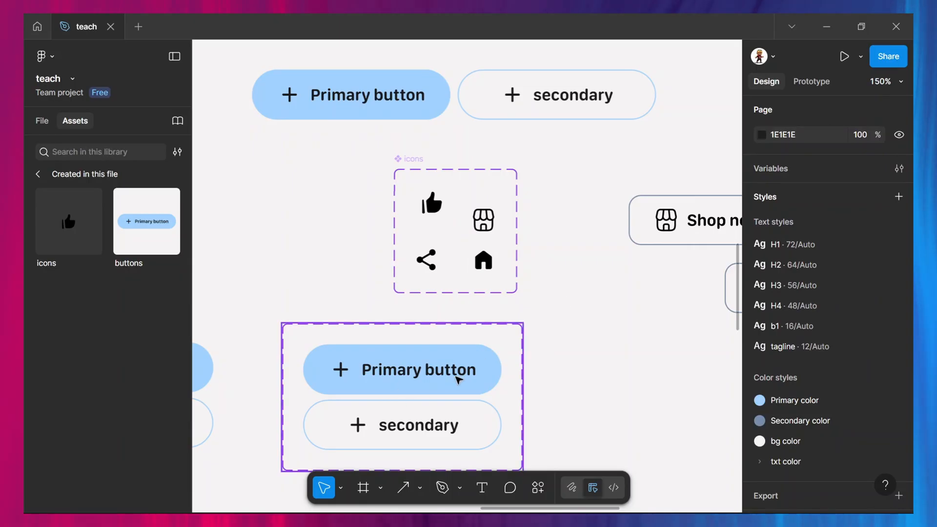
Try to move the primary variant out of the buttons component set, and undo the move.
scroll(436, 375, down, 3)
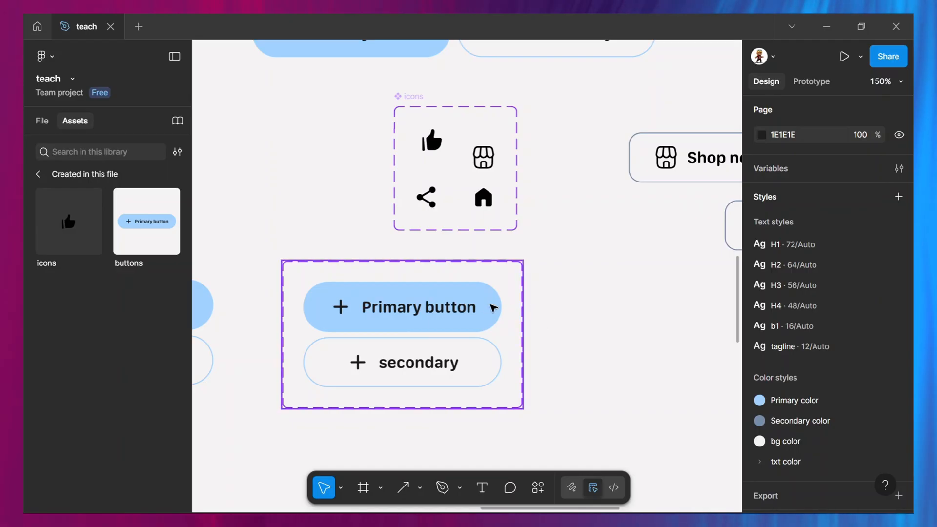
click(486, 308)
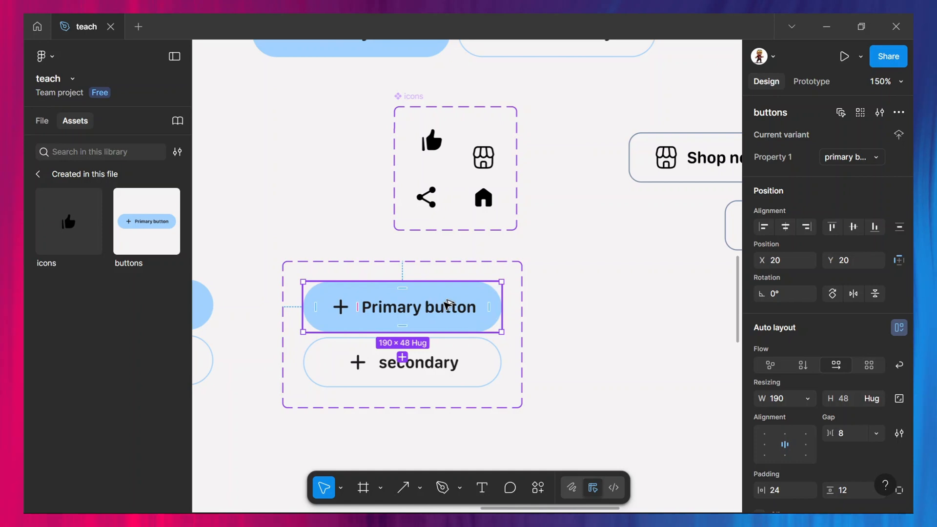
drag(442, 302, 689, 276)
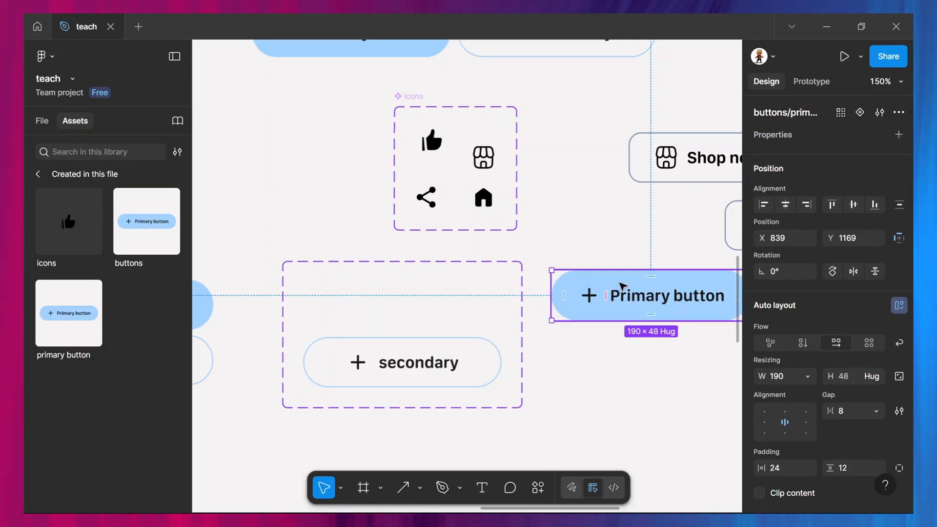
key(ctrl+z)
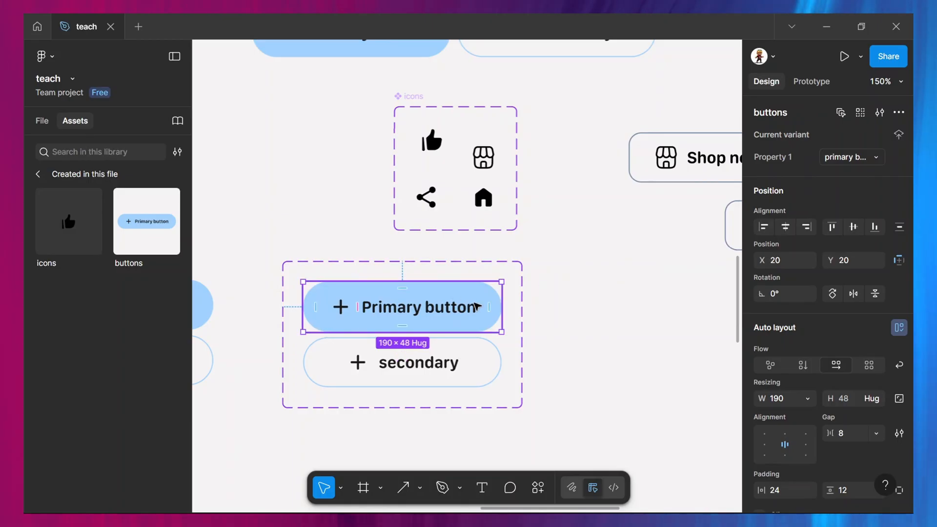
Copy the primary variant out of the buttons component set as an instance placed below the "Home" button at X 899, Y 1180.
drag(477, 306, 664, 307)
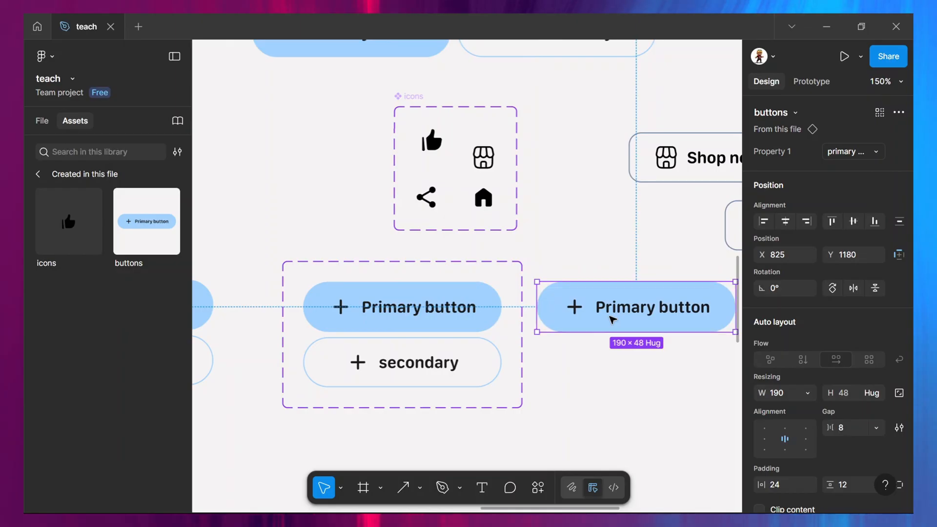
scroll(613, 321, right, 5)
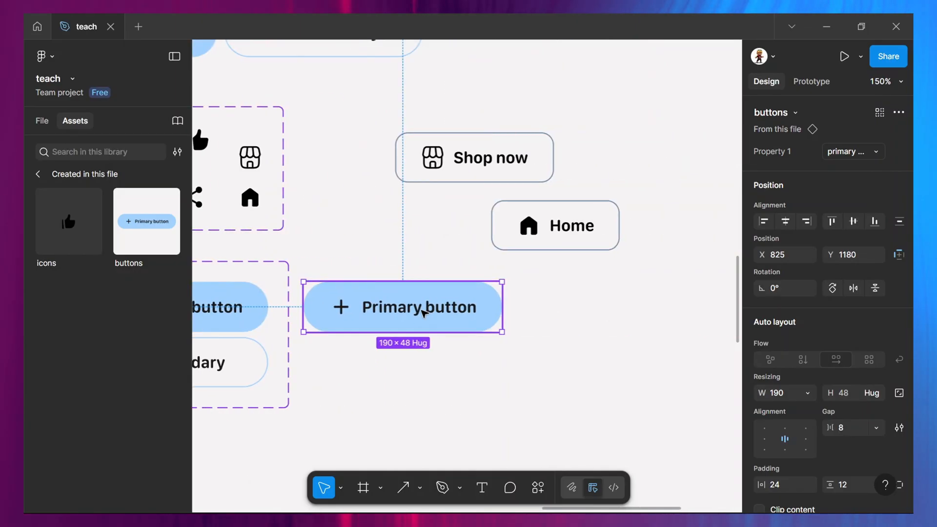
drag(423, 312, 451, 307)
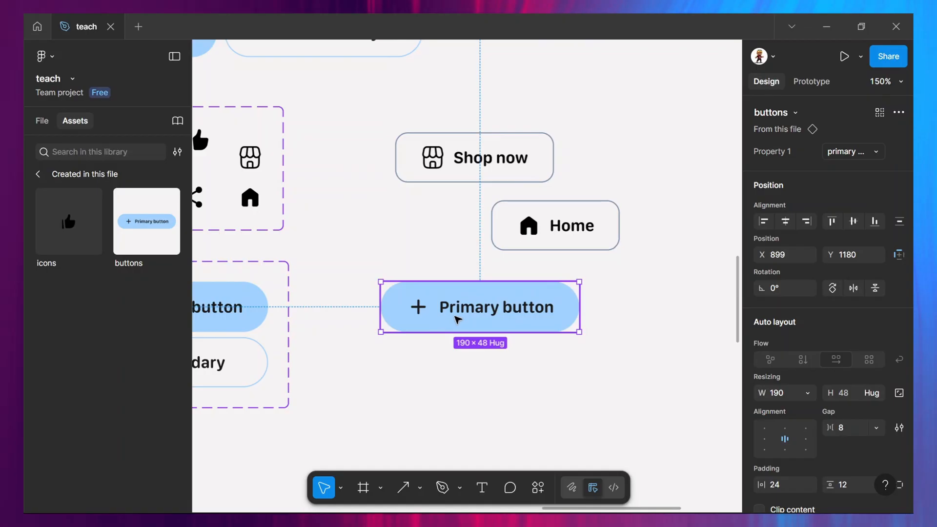
scroll(457, 320, up, 5)
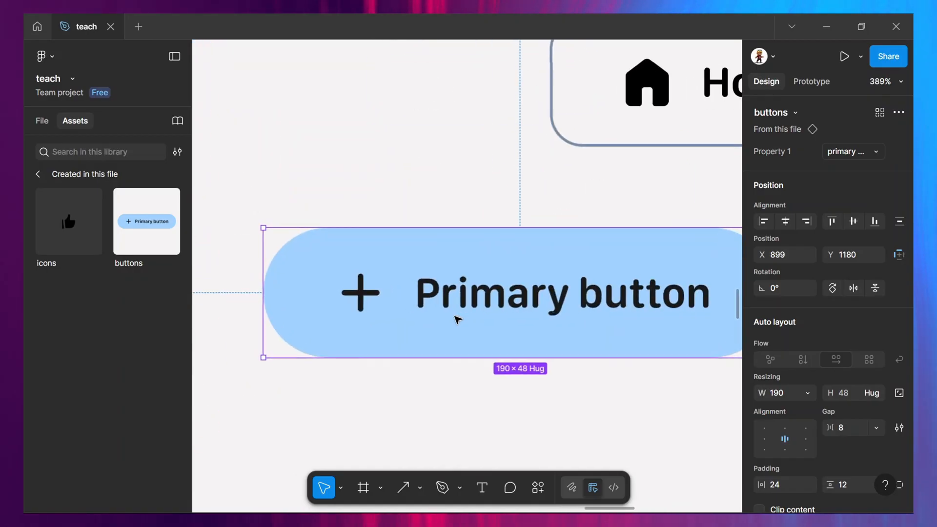
scroll(457, 319, down, 3)
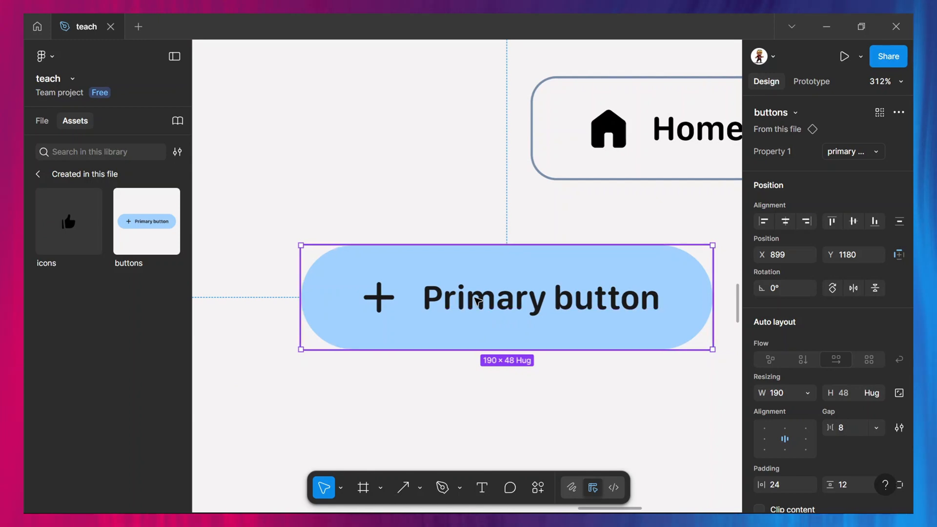
Duplicate the new primary button instance and place the copy directly below it at Y 1240.
key(shift+Down)
key(shift+Down)
key(shift+Down)
key(shift+Down)
key(shift+Down)
key(shift+Down)
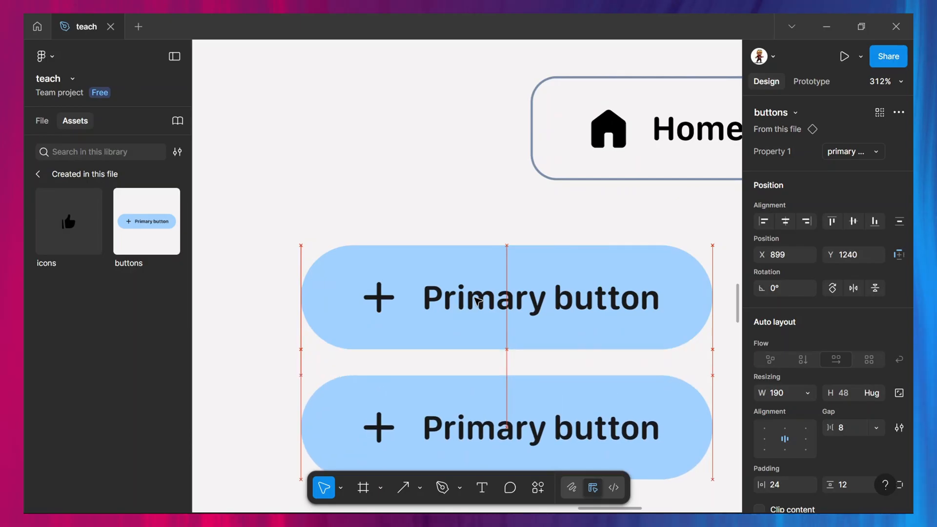
key(shift+Up)
scroll(476, 301, down, 3)
key(shift+Down)
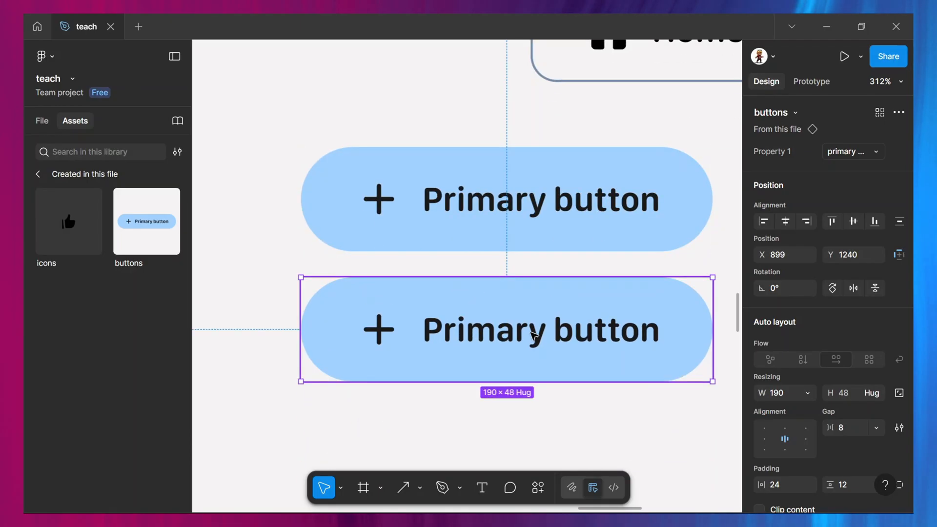
Change the text of the lower primary button instance to "Primary hover".
double_click(535, 336)
key(Return)
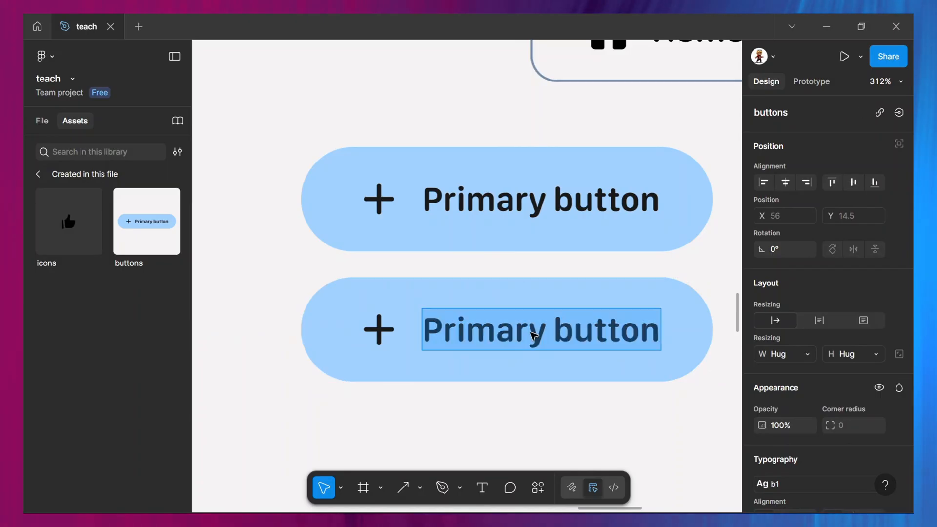
double_click(533, 334)
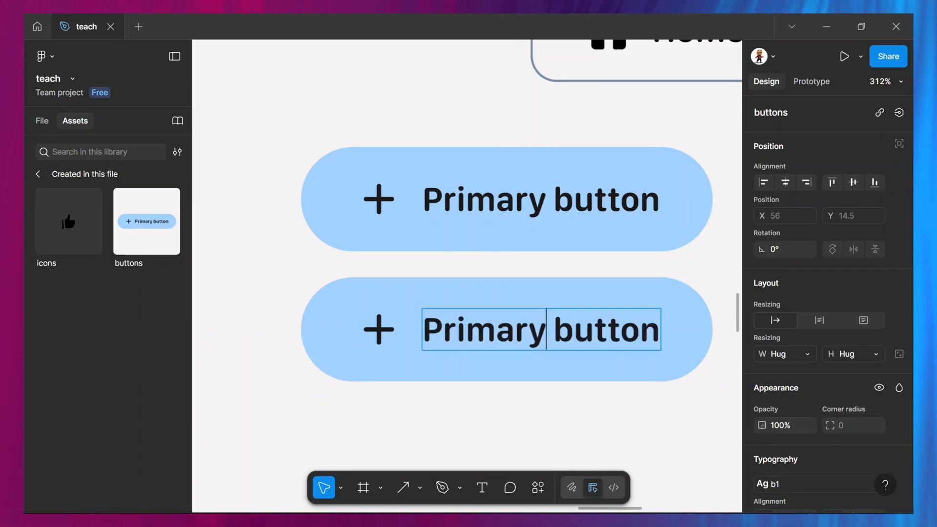
double_click(653, 332)
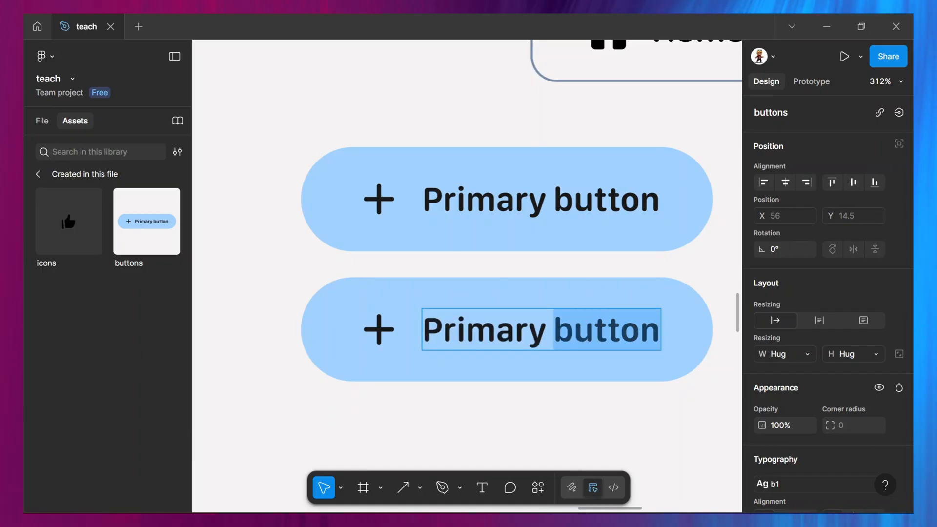
text(hover)
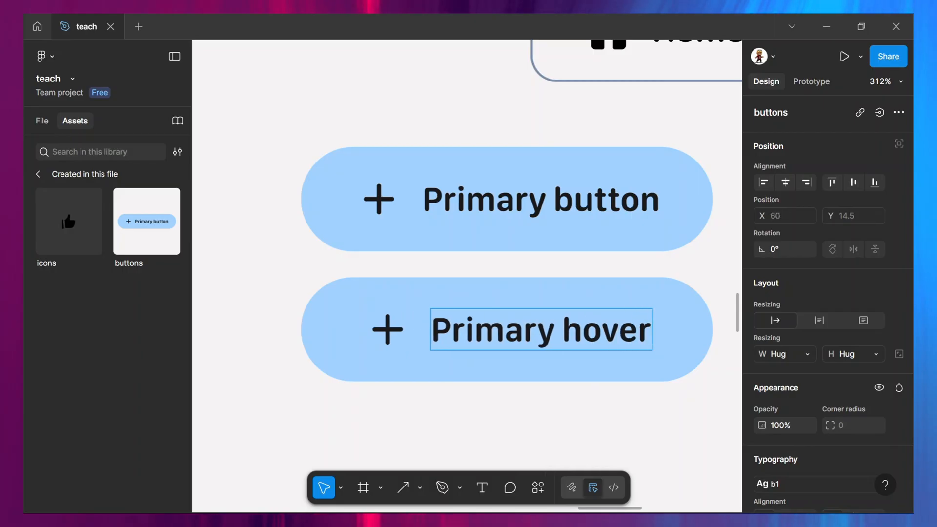
key(Escape)
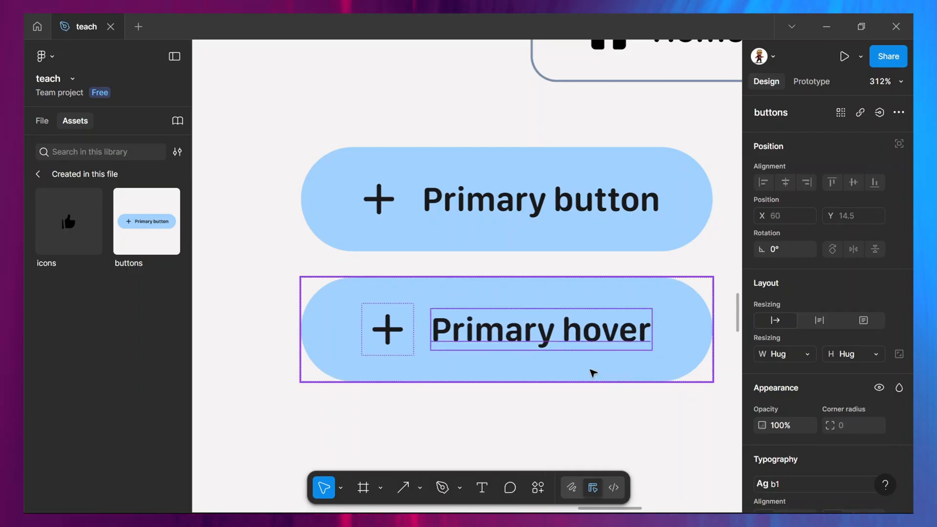
Duplicate the "Primary hover" button and place the copy directly below it at Y 1300.
click(594, 373)
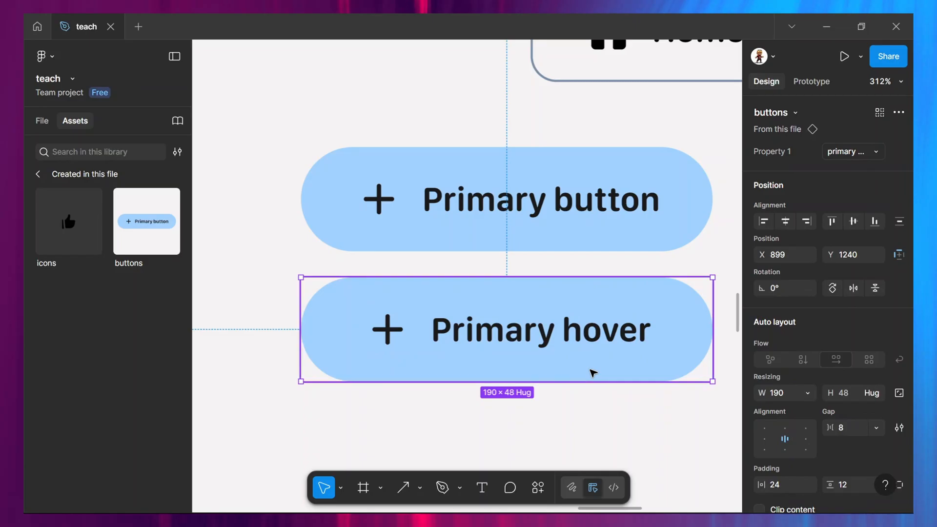
key(ctrl+d)
key(shift+Down)
key(shift+Down)
key(shift+Down)
key(shift+Down)
key(shift+Down)
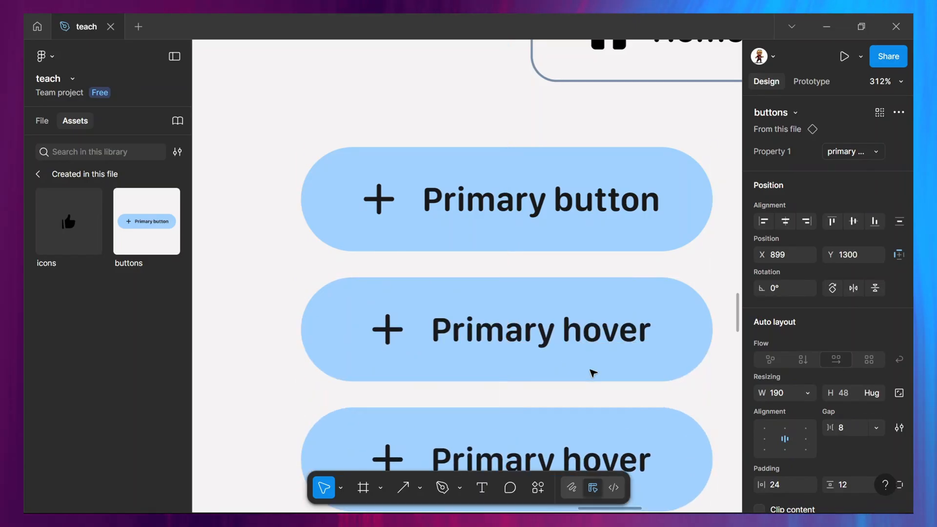
key(shift+Down)
scroll(592, 373, down, 2)
scroll(592, 374, down, 2)
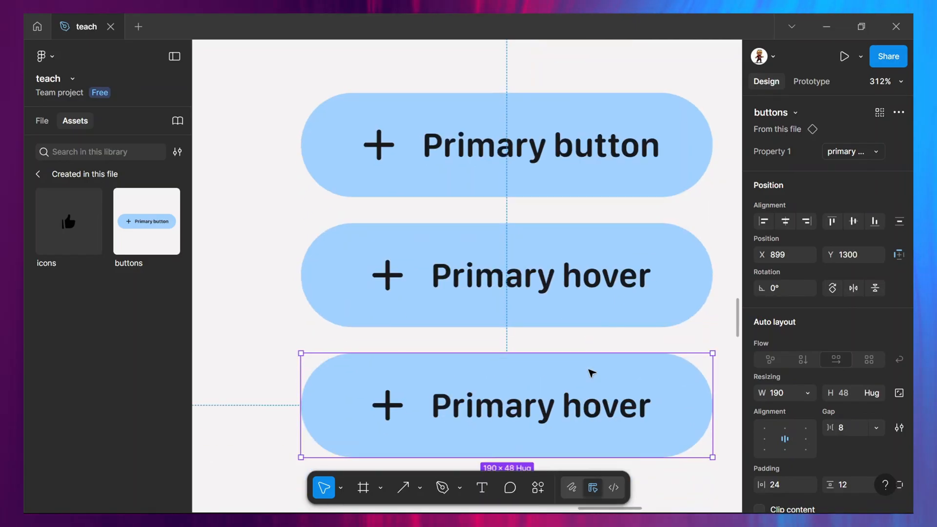
Change the text of the lowest button instance to "Primary click".
double_click(597, 408)
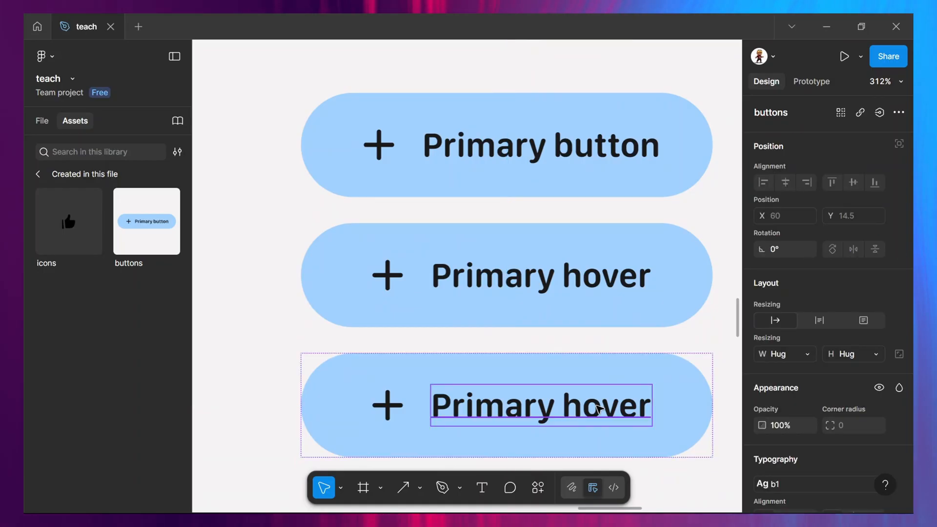
double_click(597, 408)
click(602, 408)
double_click(602, 408)
text(click)
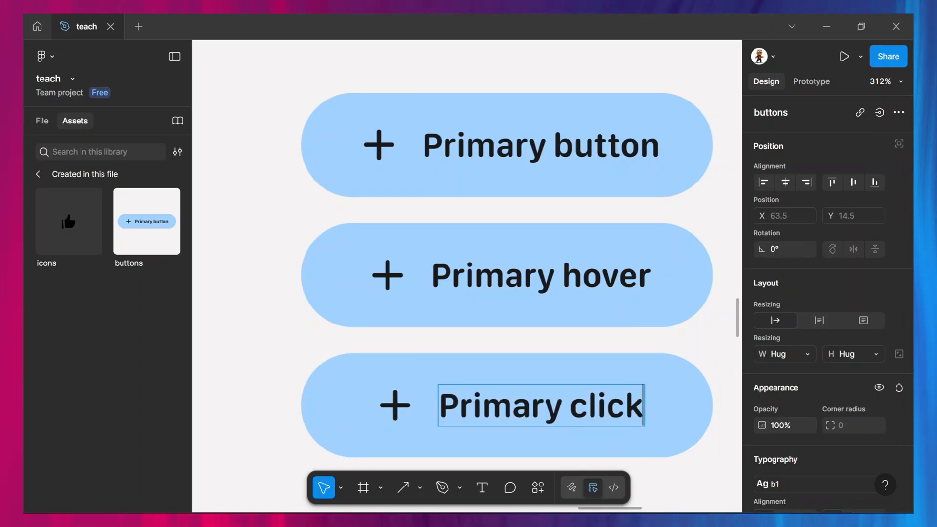
key(Escape)
scroll(703, 342, down, 1)
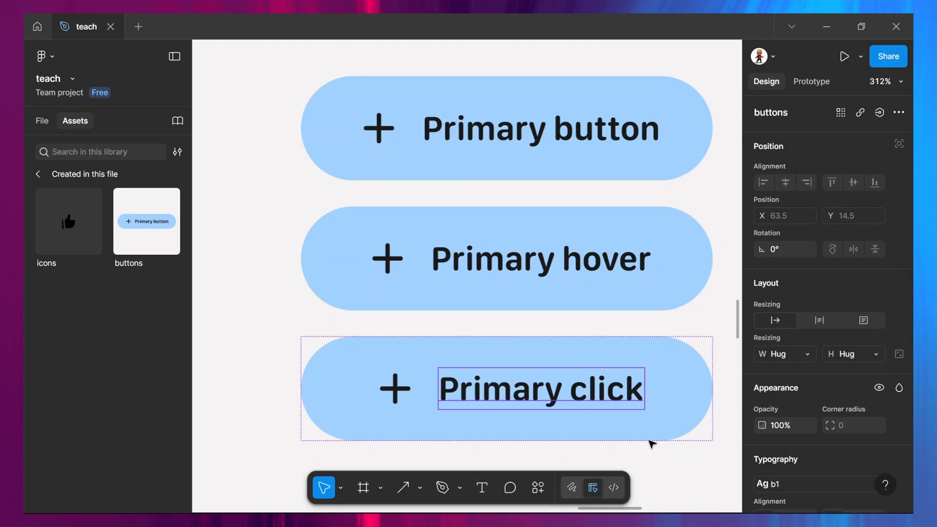
click(653, 451)
Examine the fill layers of the two muted blue sample rectangles on the Desktop - 1 frame.
click(643, 296)
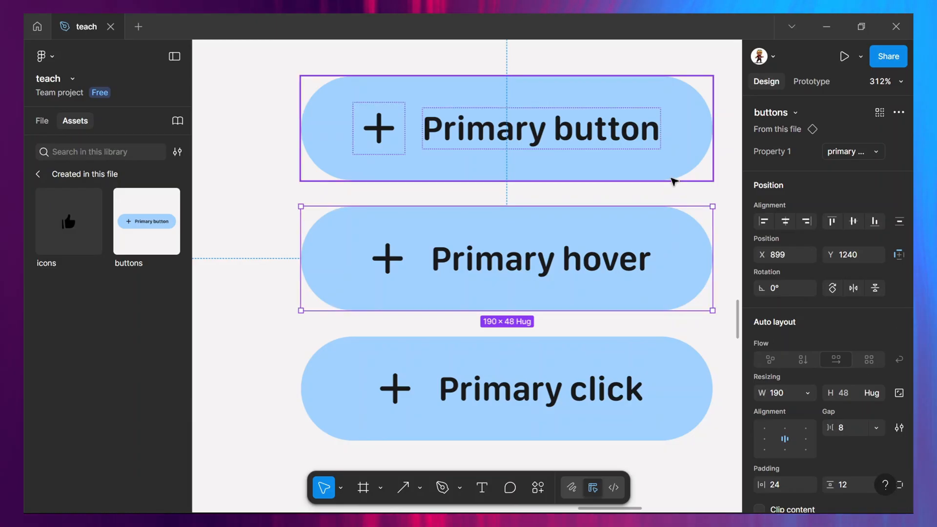
scroll(674, 181, down, 3)
scroll(674, 182, up, 3)
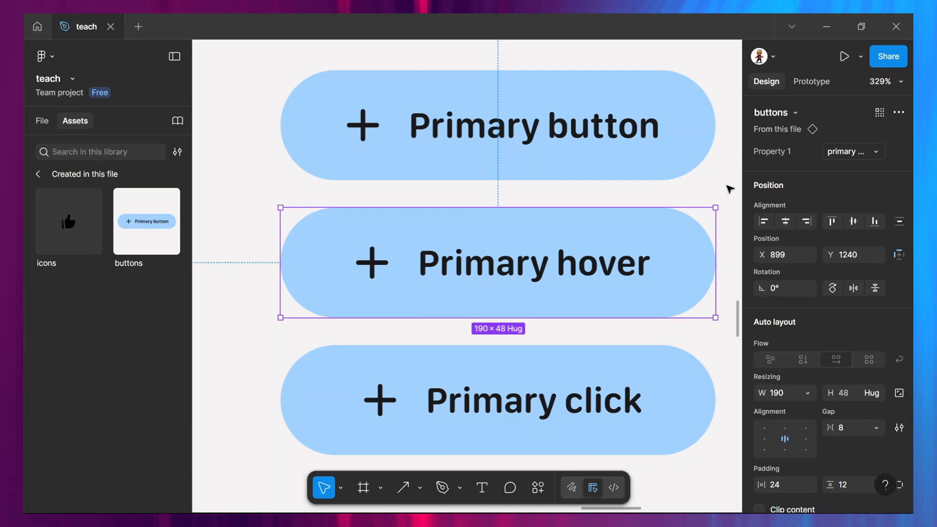
scroll(730, 189, down, 5)
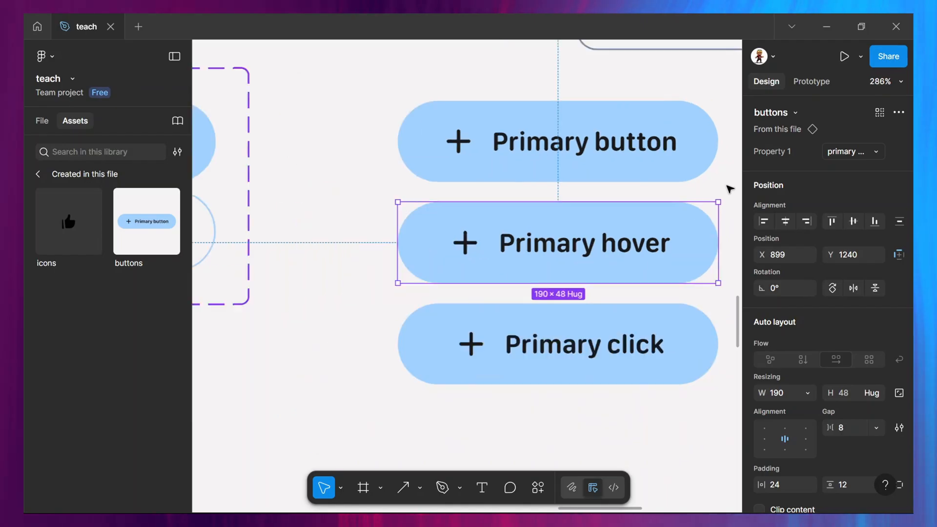
scroll(730, 189, down, 5)
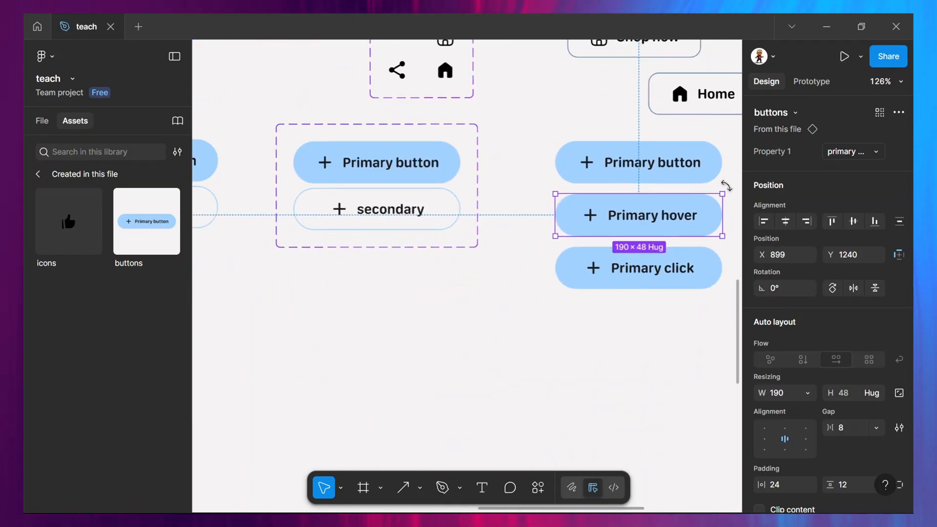
scroll(730, 189, up, 5)
scroll(730, 189, up, 2)
scroll(730, 189, down, 5)
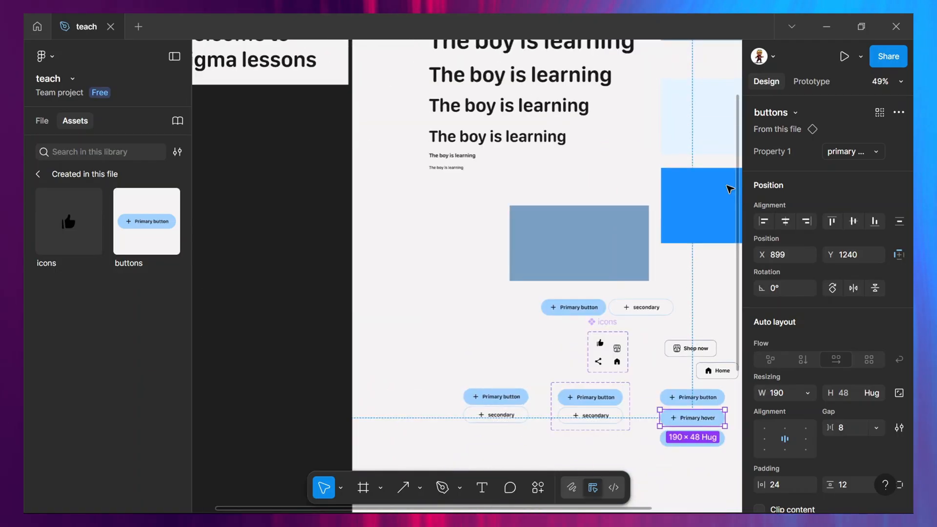
scroll(729, 189, up, 1)
scroll(730, 189, right, 2)
scroll(730, 189, right, 3)
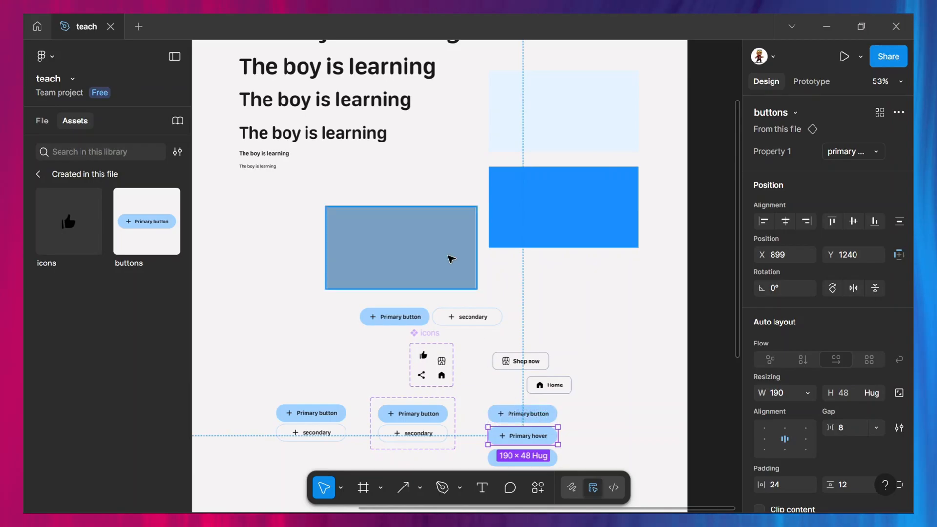
scroll(452, 260, down, 2)
scroll(452, 260, down, 3)
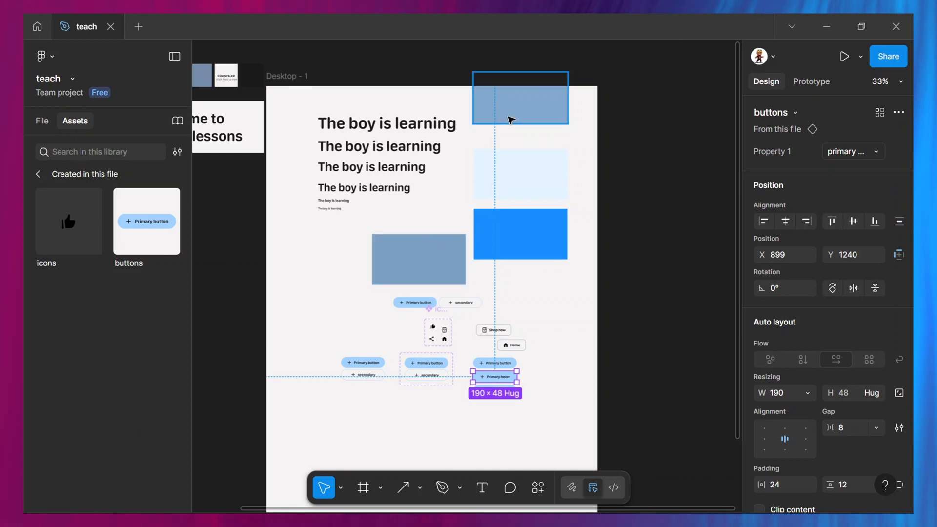
click(508, 118)
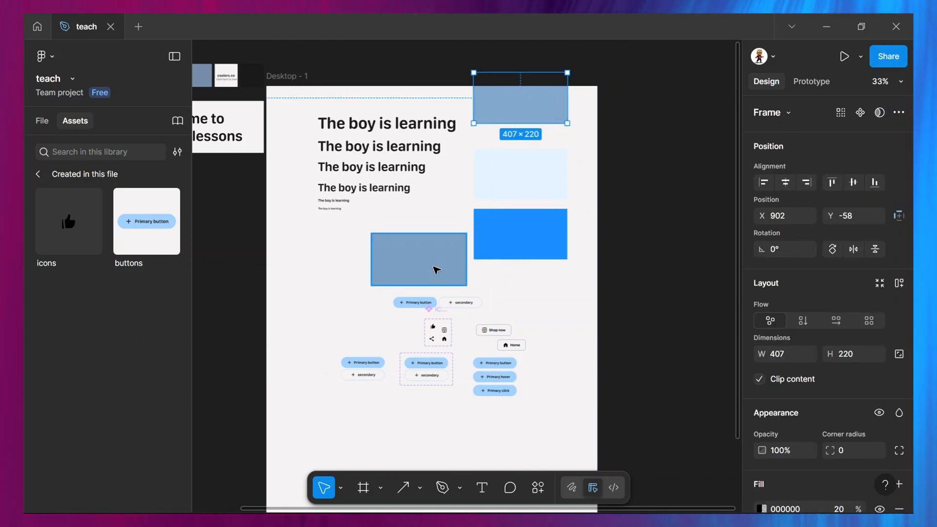
click(436, 269)
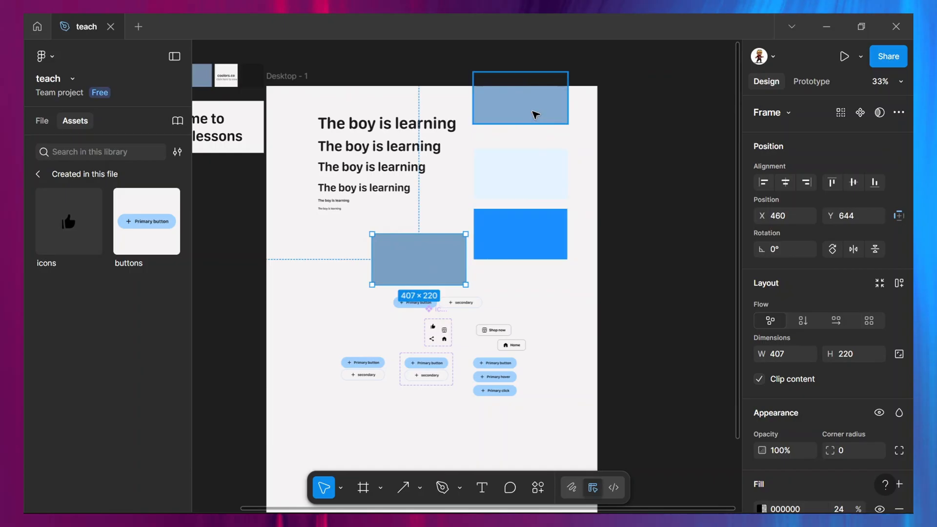
click(533, 116)
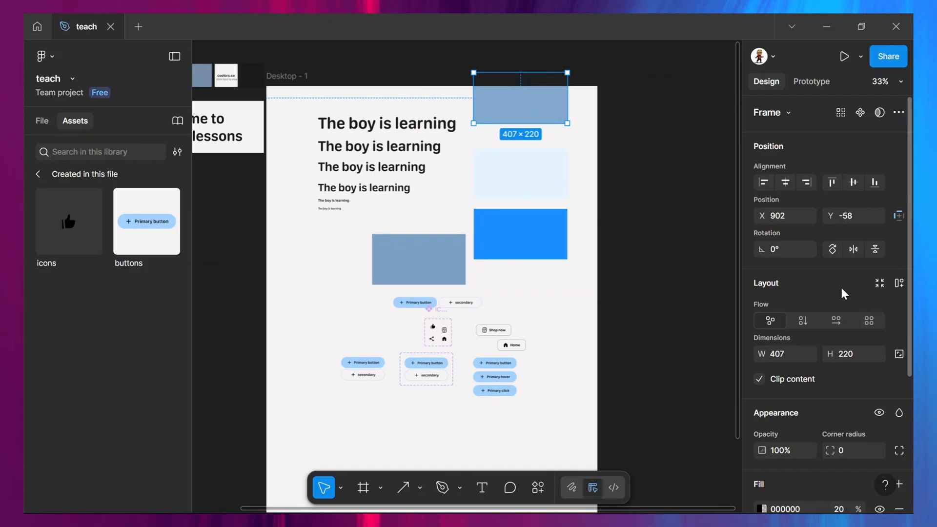
scroll(845, 293, down, 4)
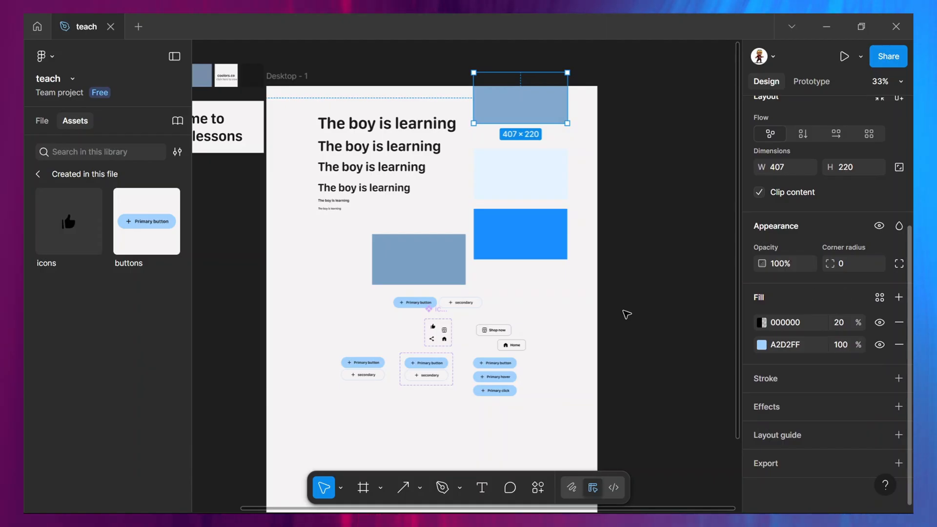
Detach the colour style from the "Primary hover" button's fill and set it to 82A8CC, sampled from the uppermost muted blue rectangle.
scroll(541, 375, up, 5)
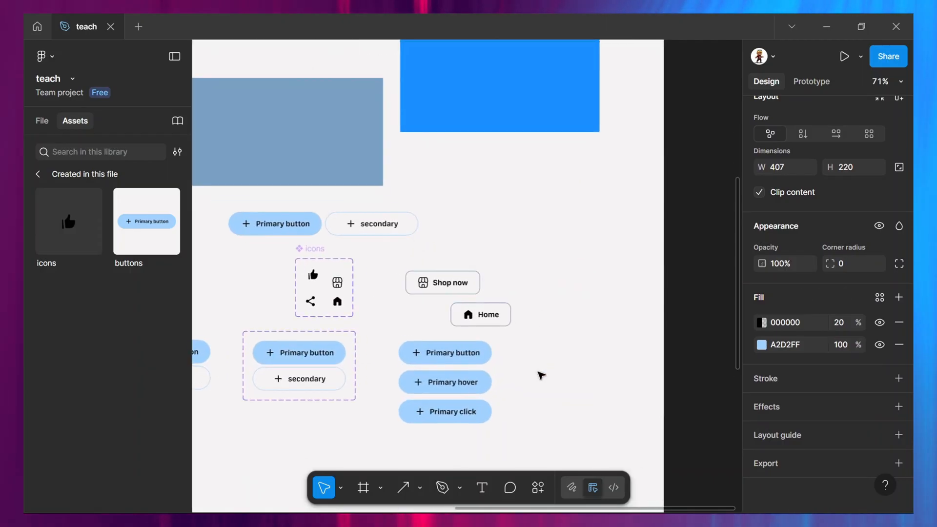
click(459, 386)
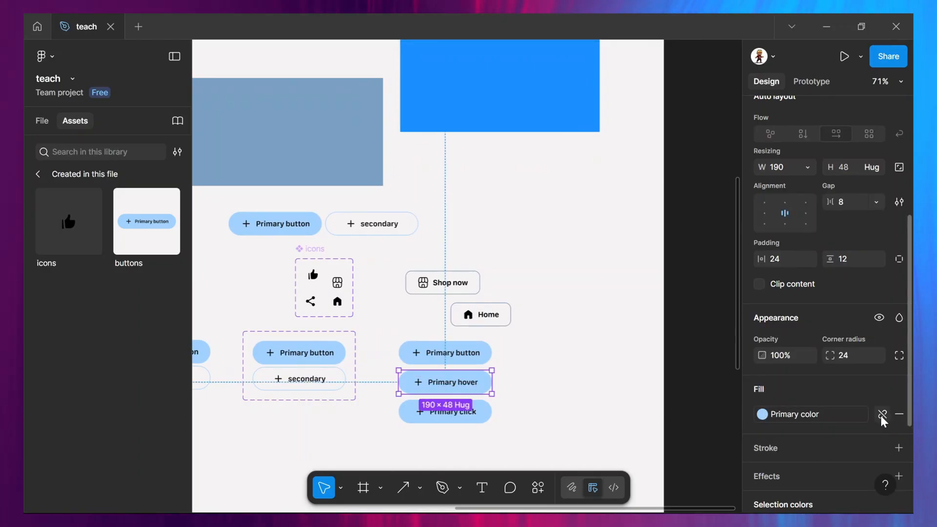
click(883, 415)
click(763, 415)
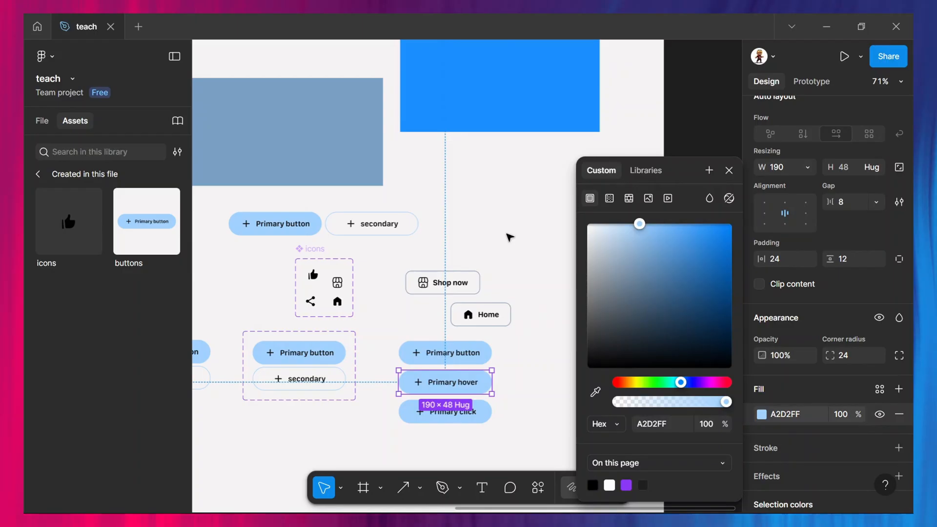
scroll(509, 237, down, 5)
scroll(509, 237, up, 1)
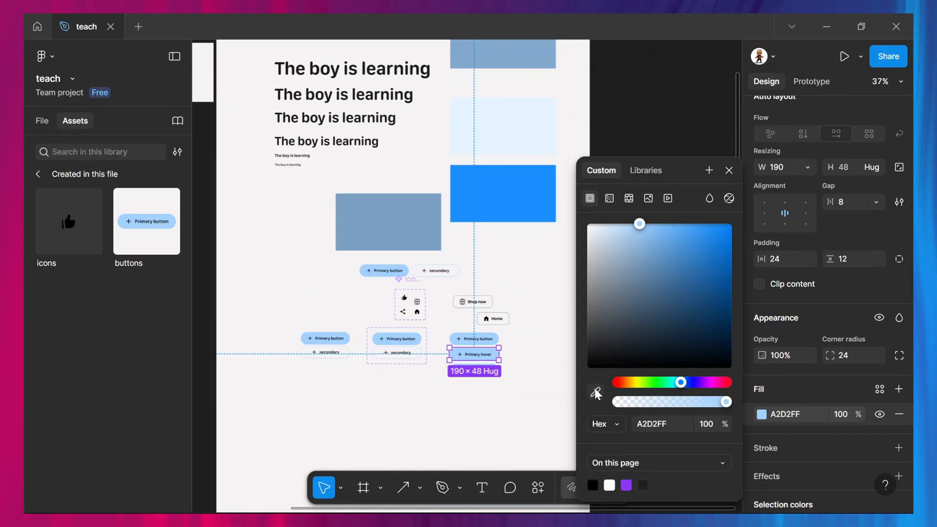
click(596, 392)
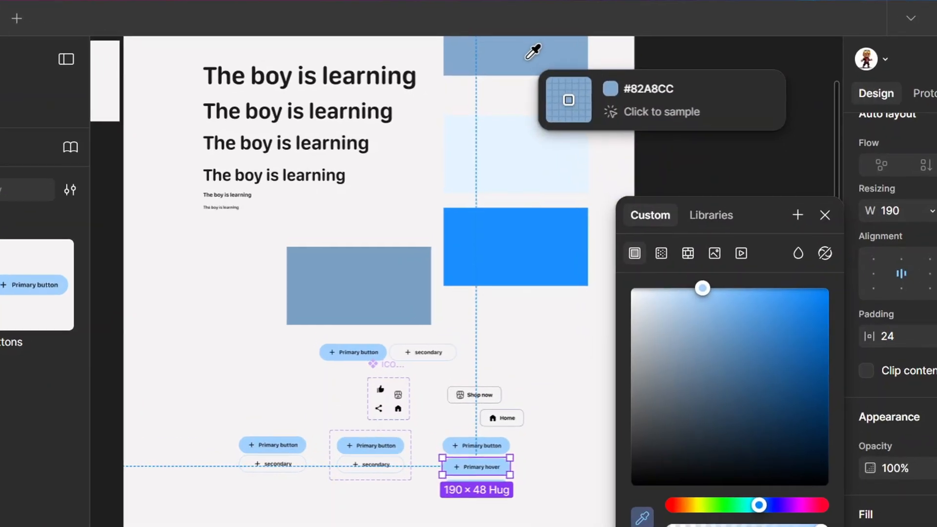
click(532, 49)
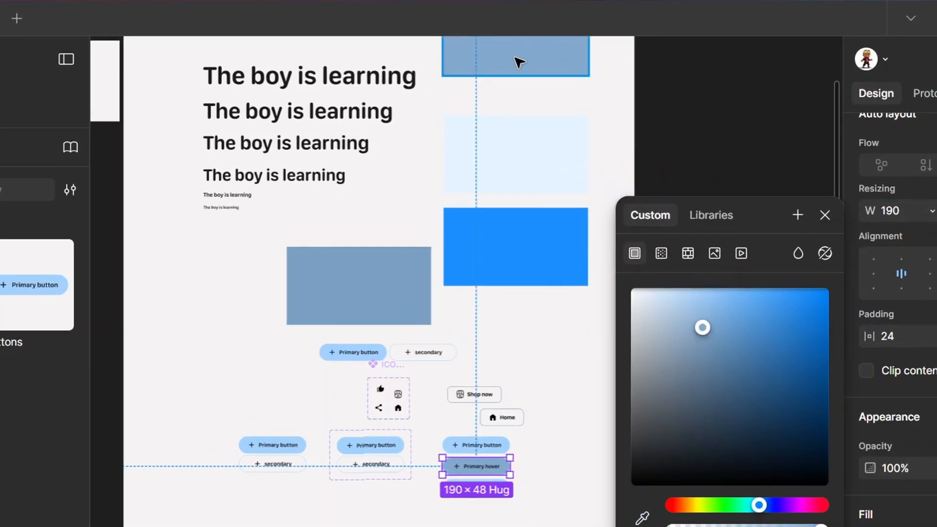
click(824, 214)
Try a default drop shadow effect on the "Primary hover" button and remove it.
scroll(504, 485, up, 5)
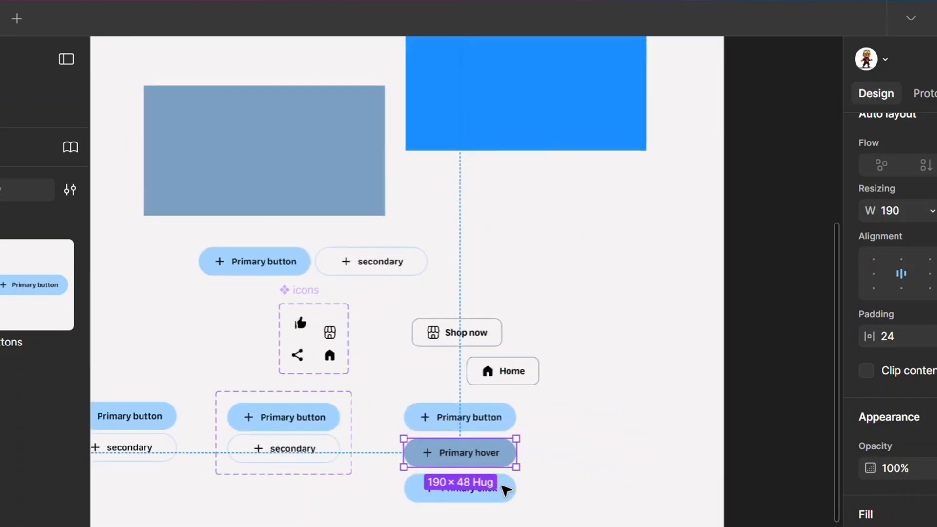
scroll(503, 485, up, 5)
scroll(492, 491, up, 3)
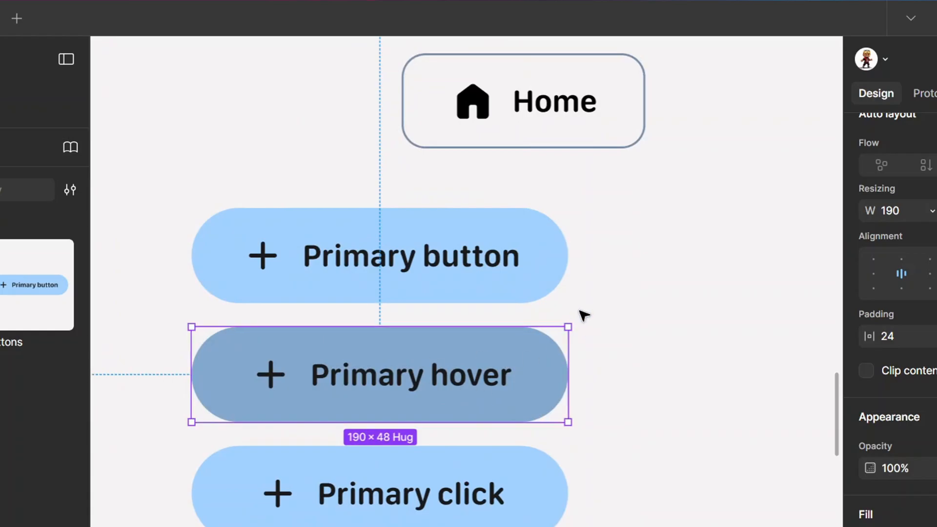
click(511, 494)
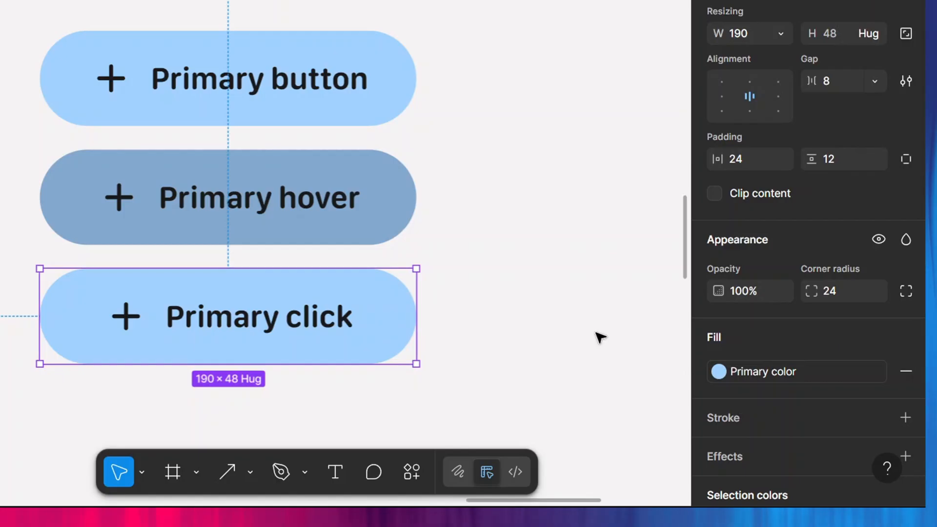
click(363, 237)
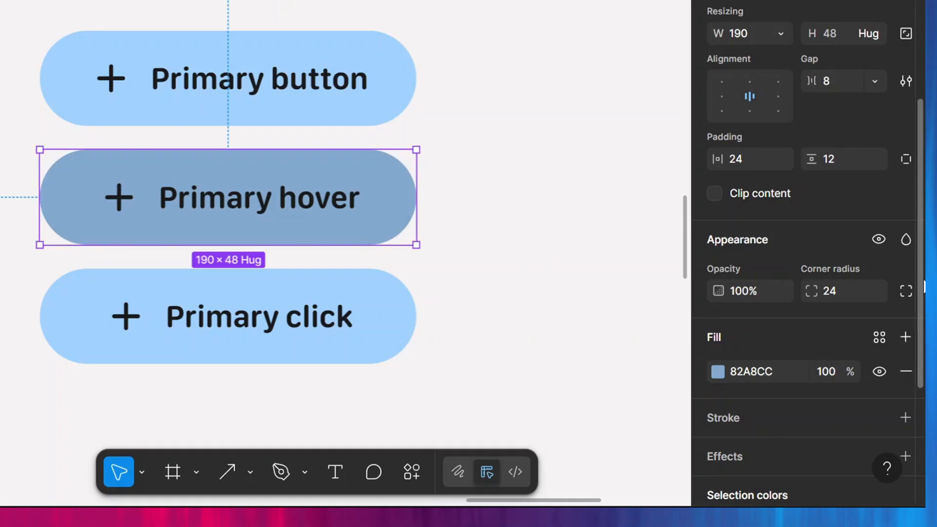
scroll(924, 289, down, 2)
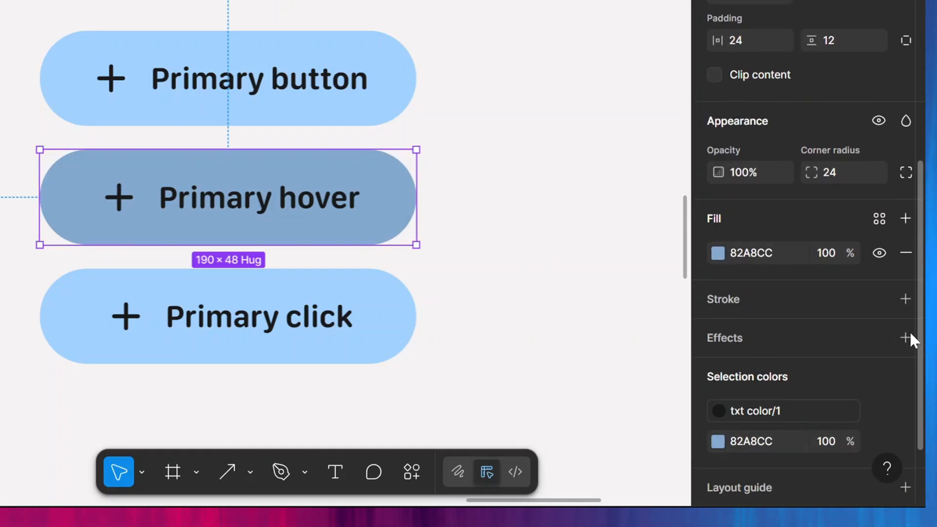
click(907, 337)
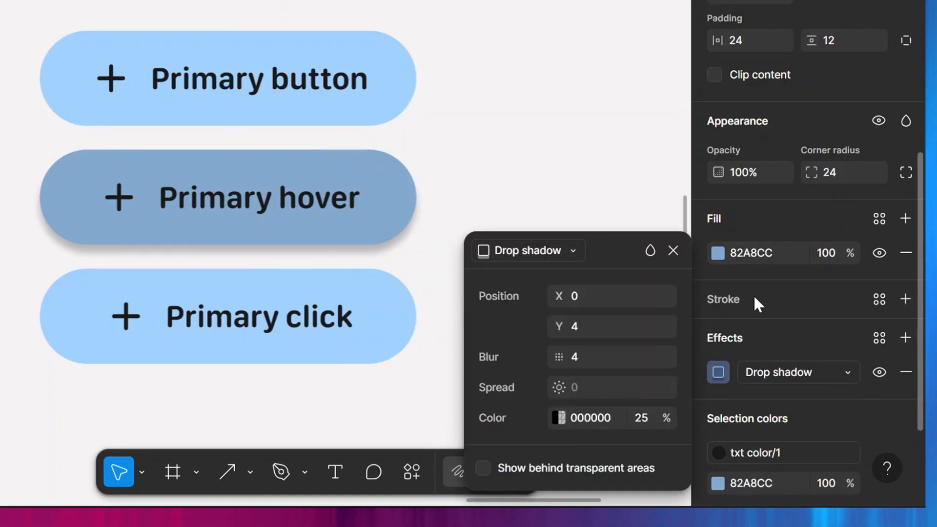
click(673, 251)
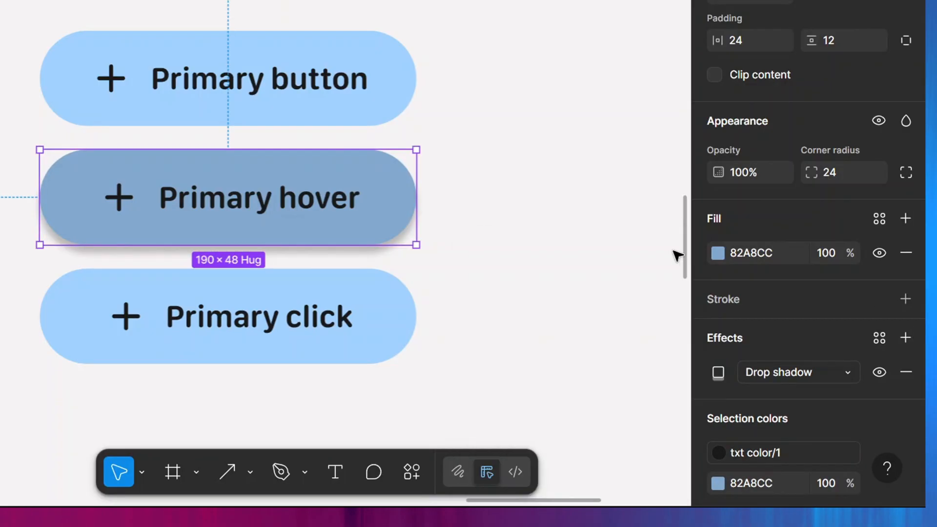
click(907, 376)
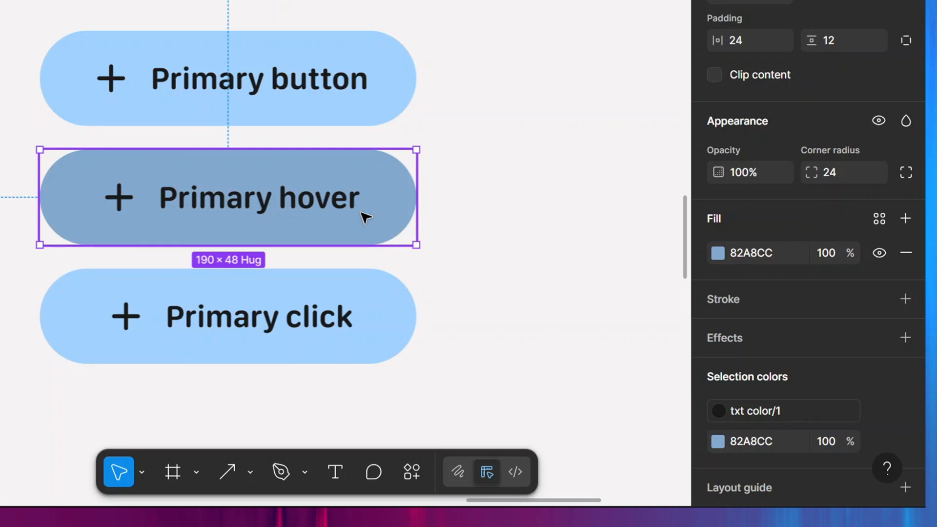
Run the Beautiful Shadows plugin on the "Primary hover" button.
right_click(366, 217)
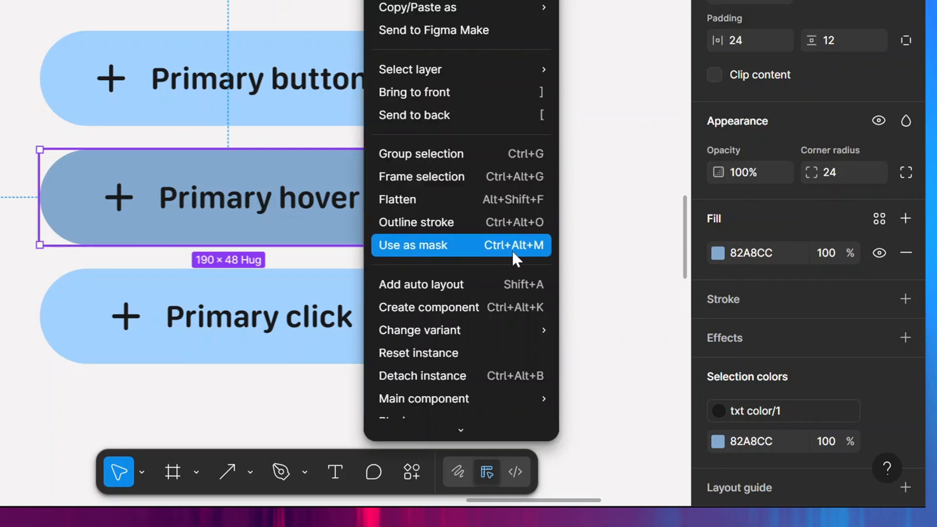
scroll(509, 342, down, 3)
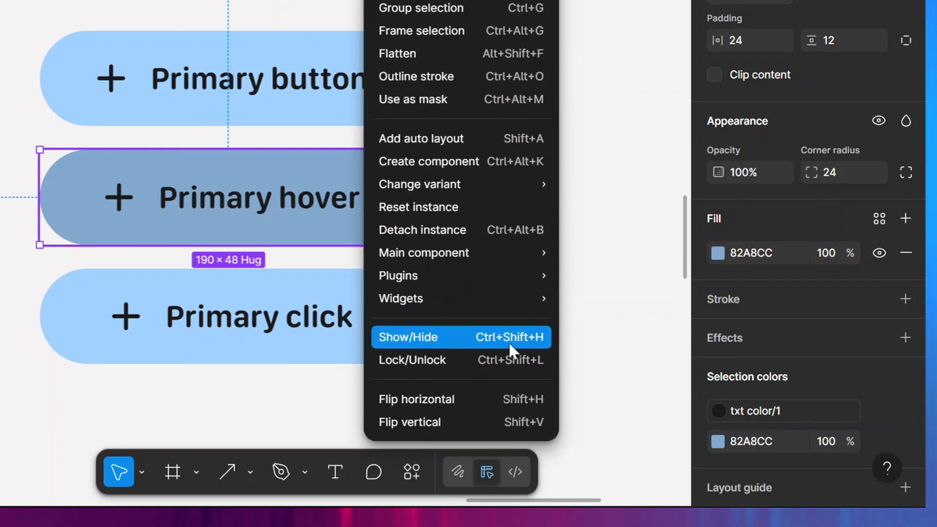
mouse_move(525, 273)
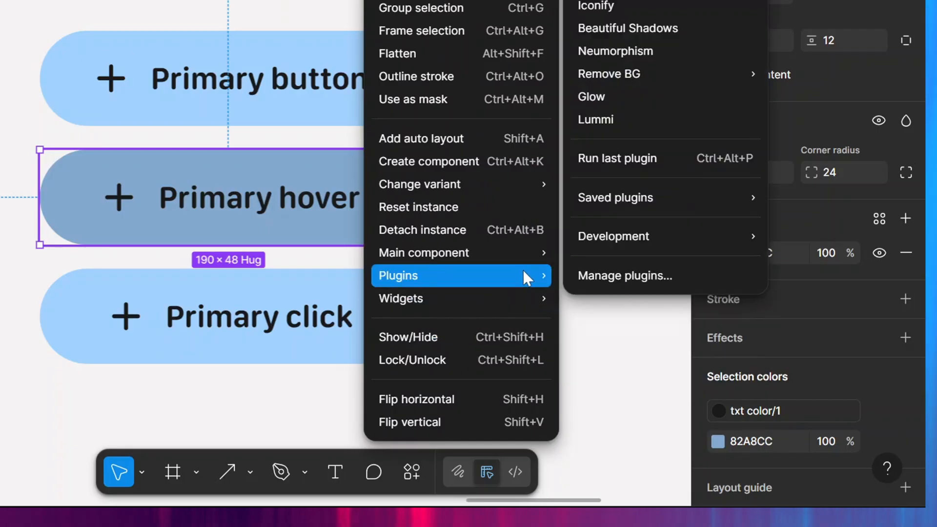
click(631, 20)
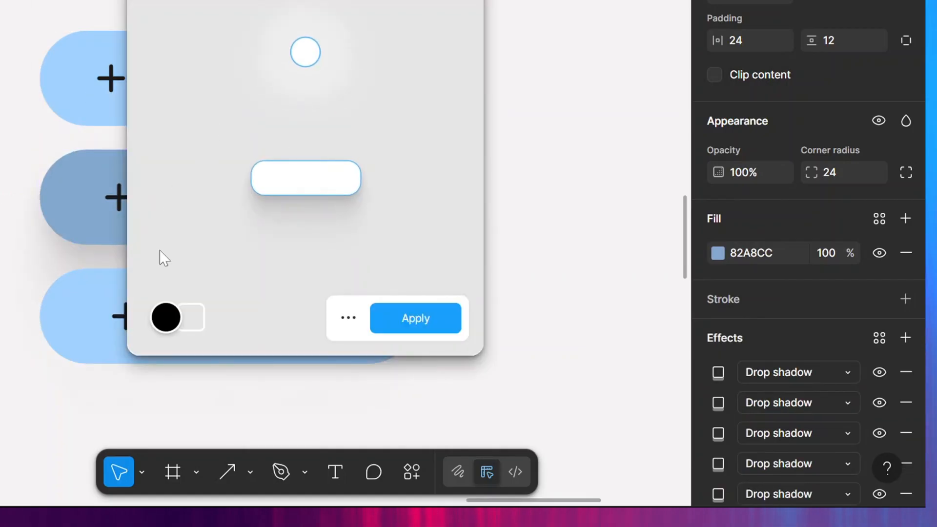
View the plugin's shadow colour in the HSL, RGB and HEX formats.
click(166, 317)
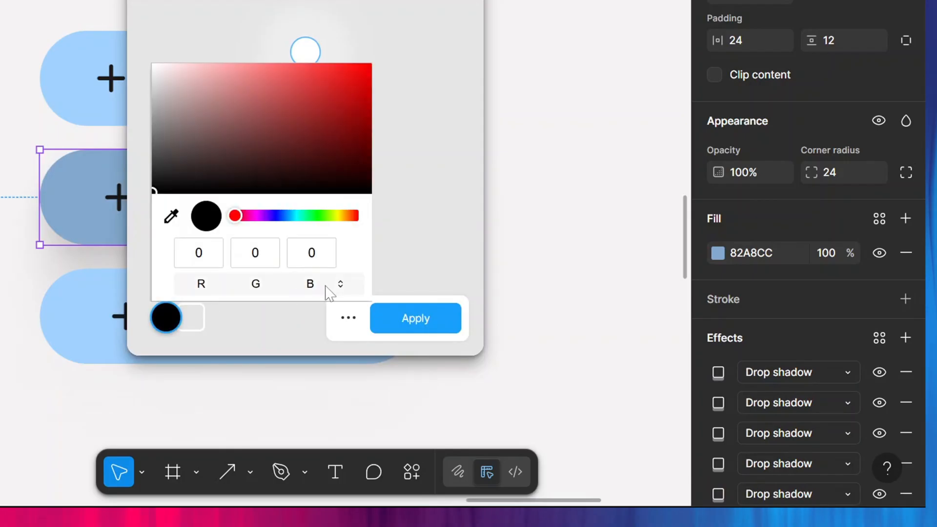
click(341, 284)
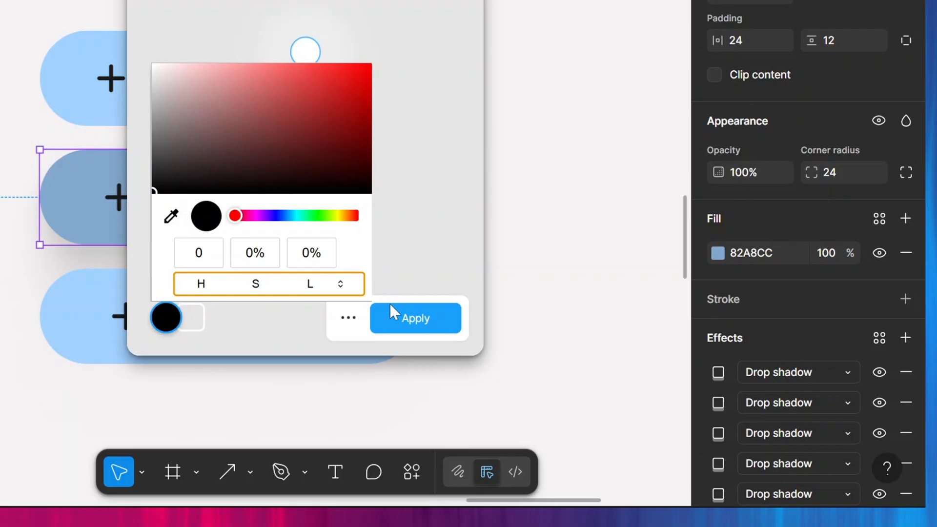
click(344, 284)
click(345, 285)
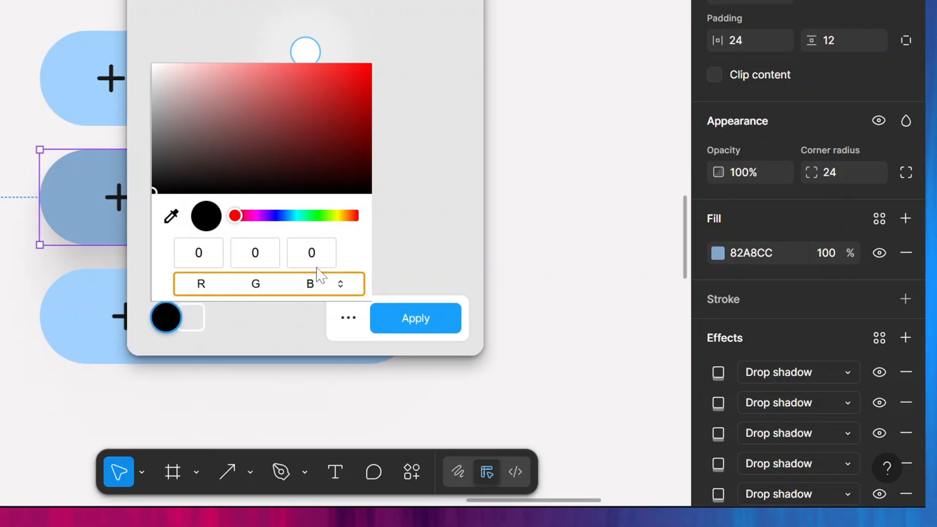
click(337, 287)
click(339, 284)
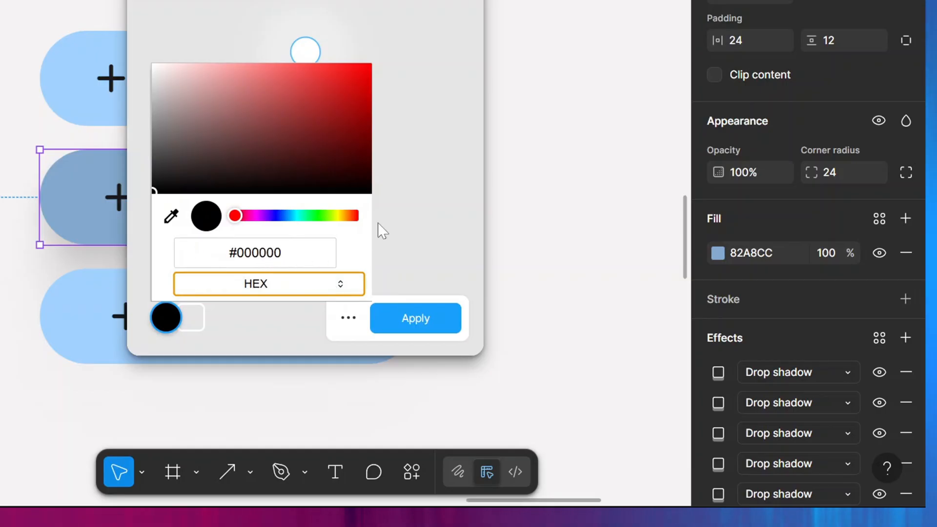
click(393, 224)
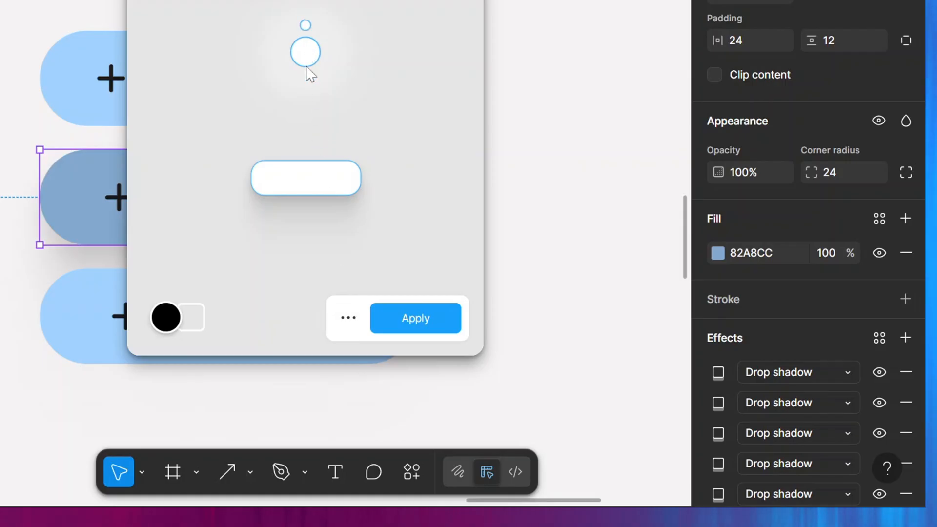
Try a brightness of 40% for the plugin's drop shadow and set it back to 10%.
click(357, 329)
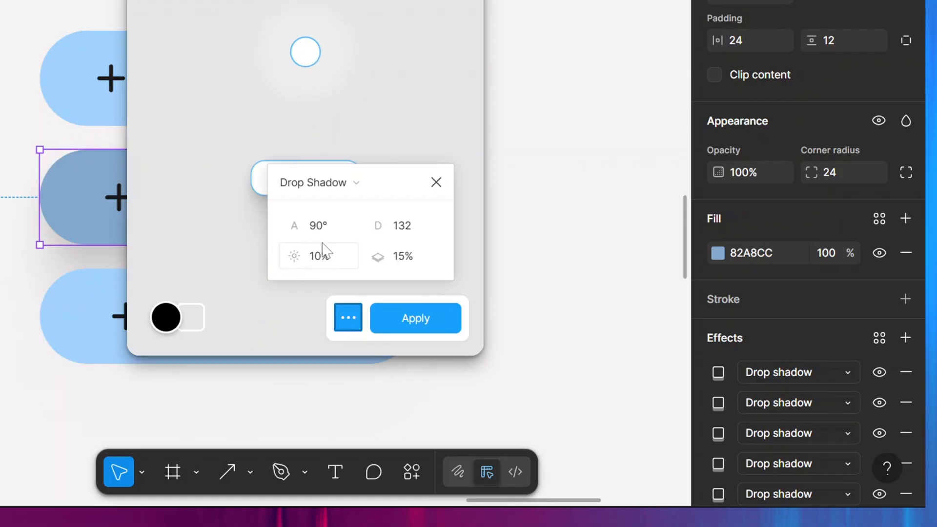
click(324, 262)
text(40)
key(Return)
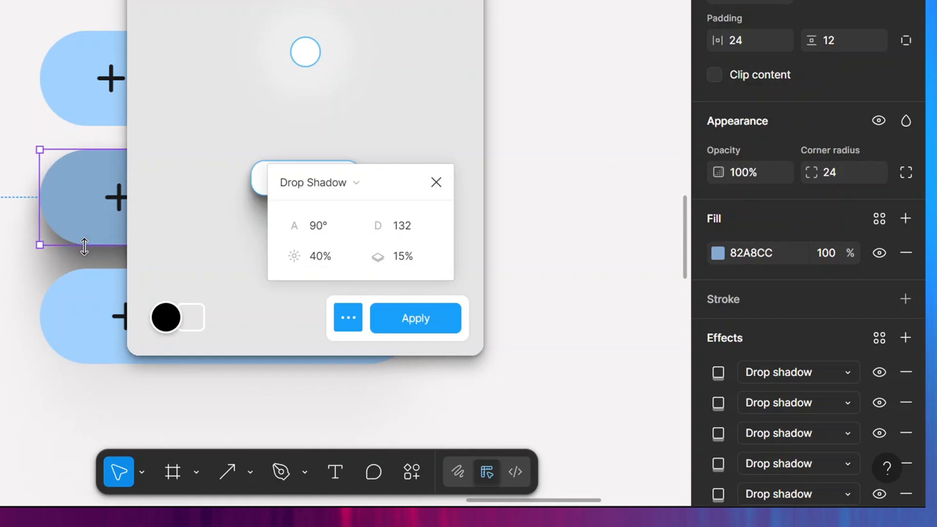
click(327, 255)
text(10)
key(Return)
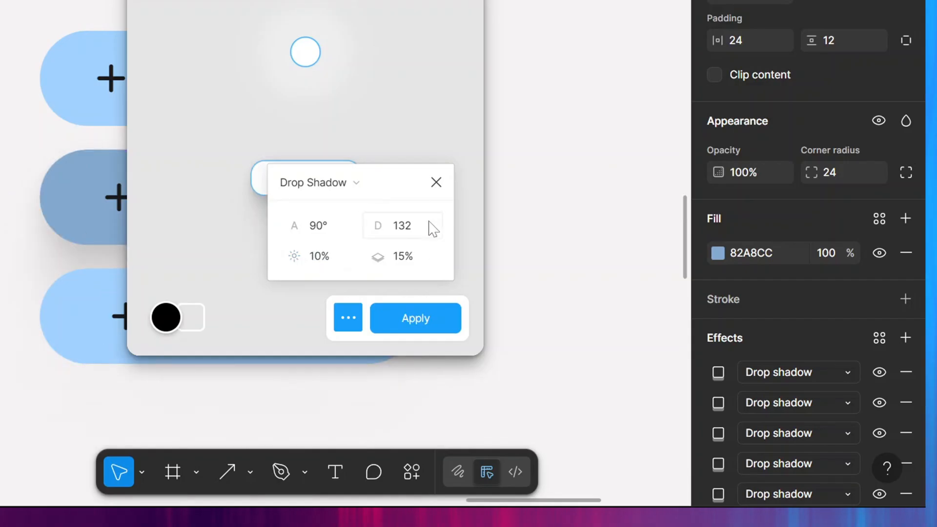
click(436, 183)
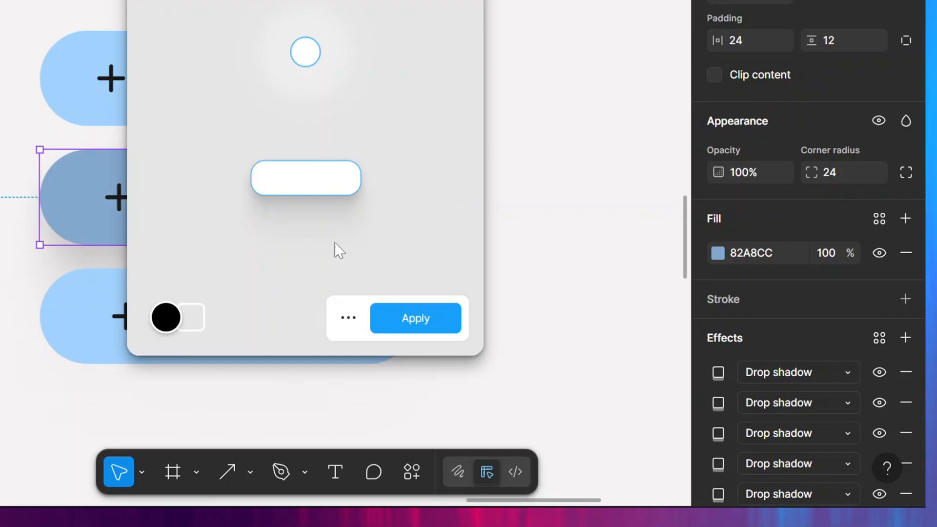
click(354, 318)
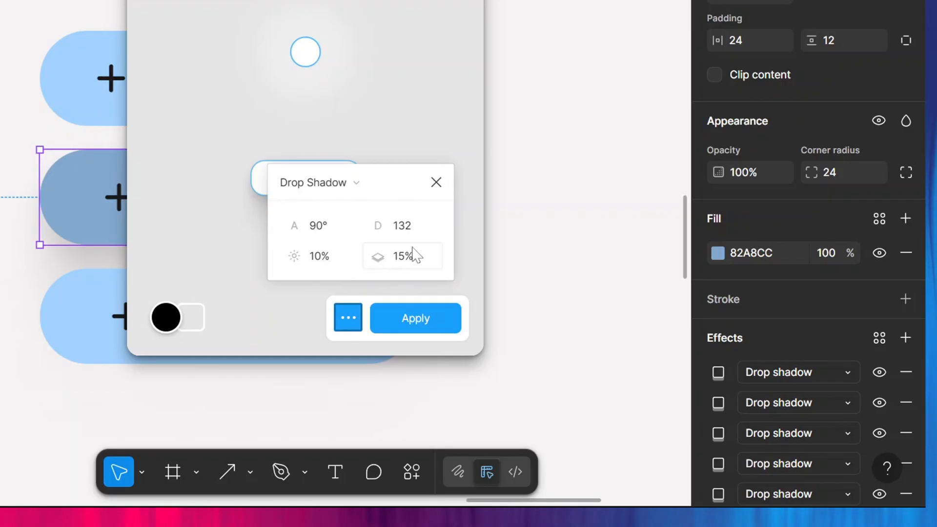
click(436, 183)
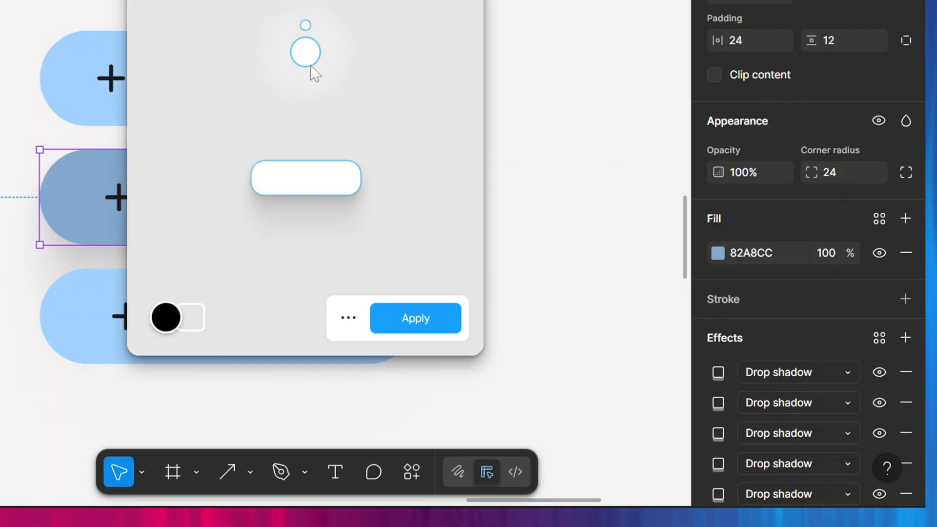
Try different light source positions around the preview shape in the shadow plugin.
drag(305, 52, 403, 73)
drag(337, 134, 299, 92)
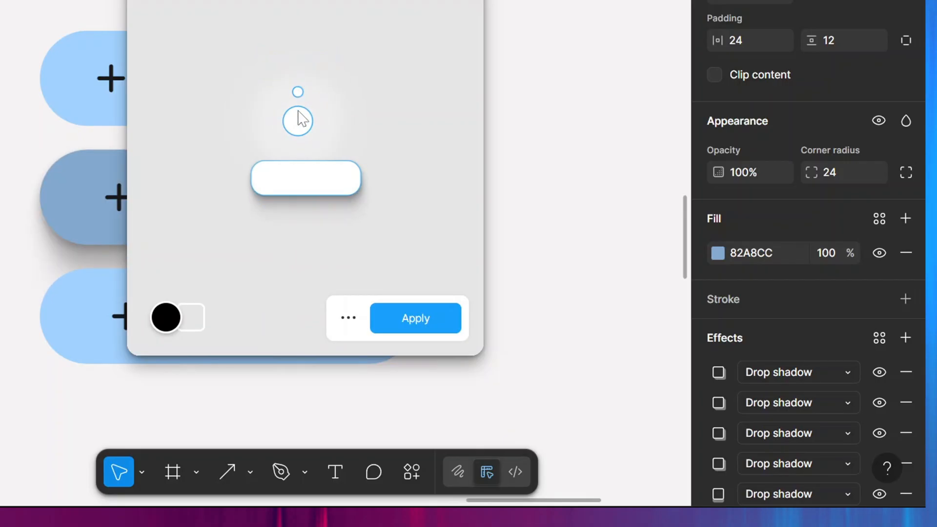
drag(297, 125, 305, 116)
Set the plugin shadow's distance to 132 and brightness to 10%, and apply it to the "Primary hover" button.
click(348, 318)
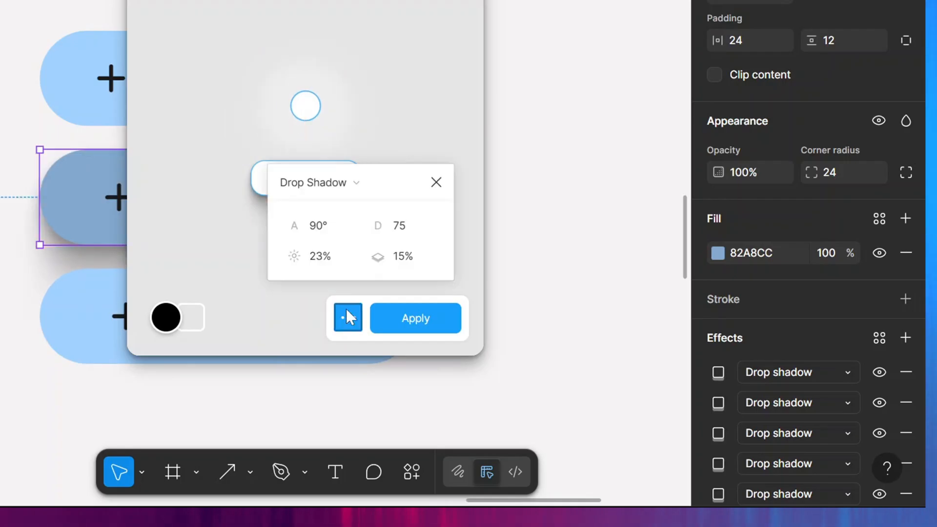
click(410, 229)
text(132)
key(Return)
click(331, 264)
text(10)
key(Return)
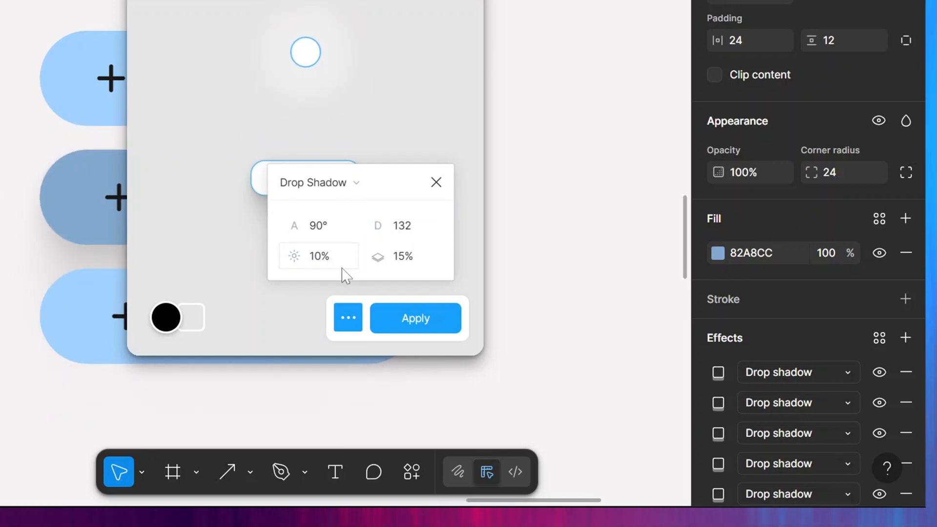
click(435, 183)
click(394, 319)
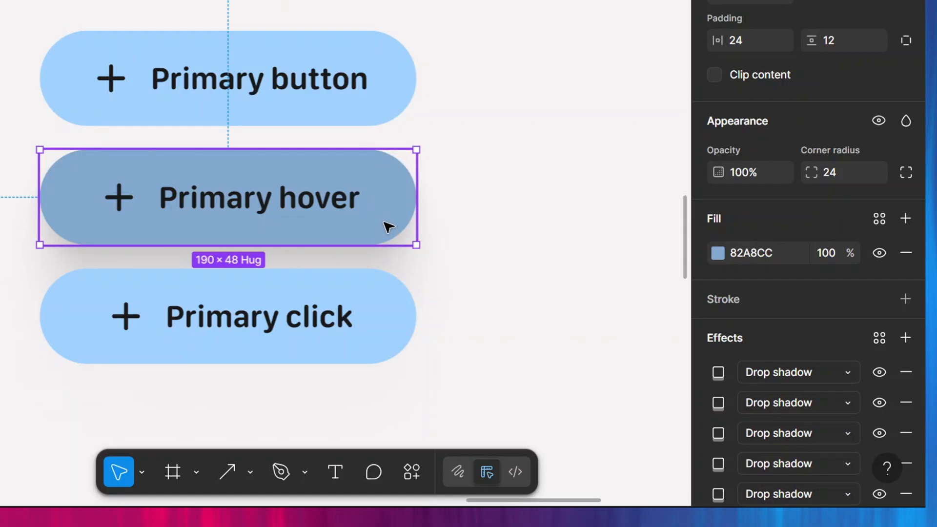
Add a stroke with the "bg color" style to the "Primary click" button.
scroll(388, 227, down, 3)
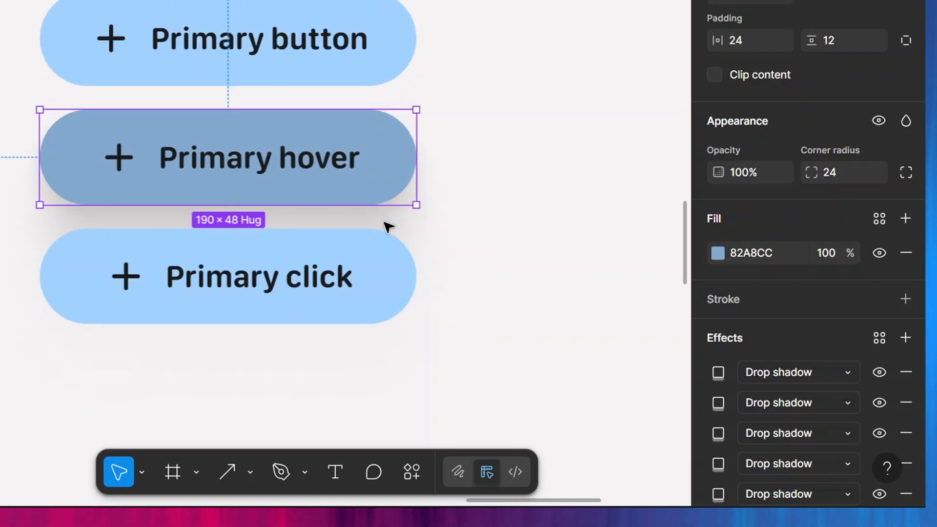
click(348, 272)
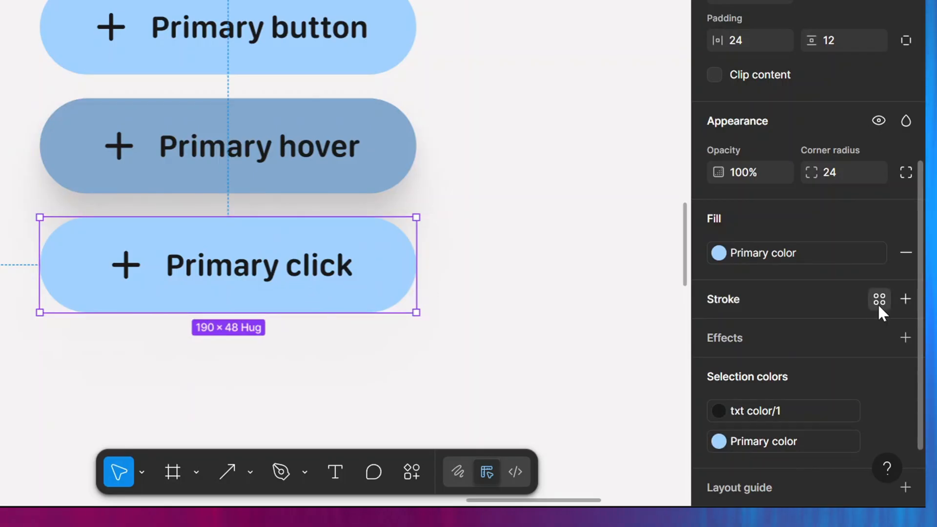
click(880, 300)
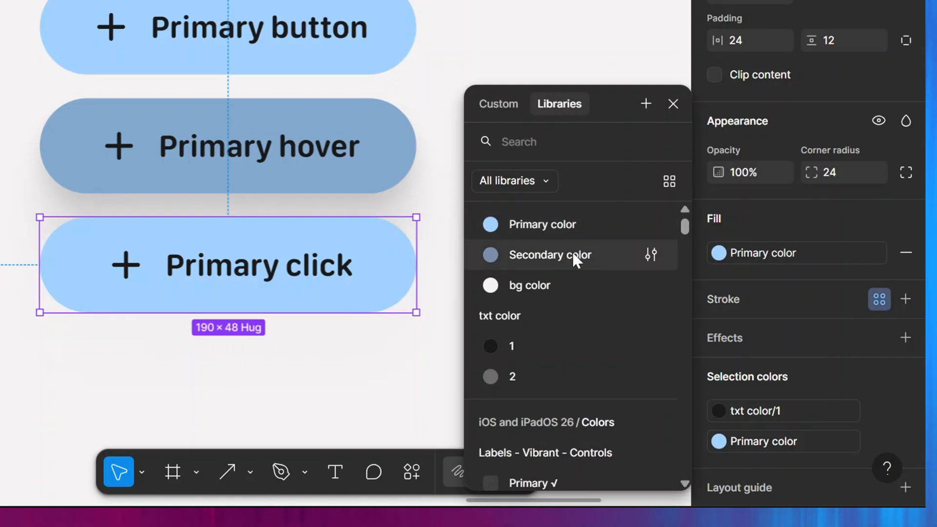
click(530, 285)
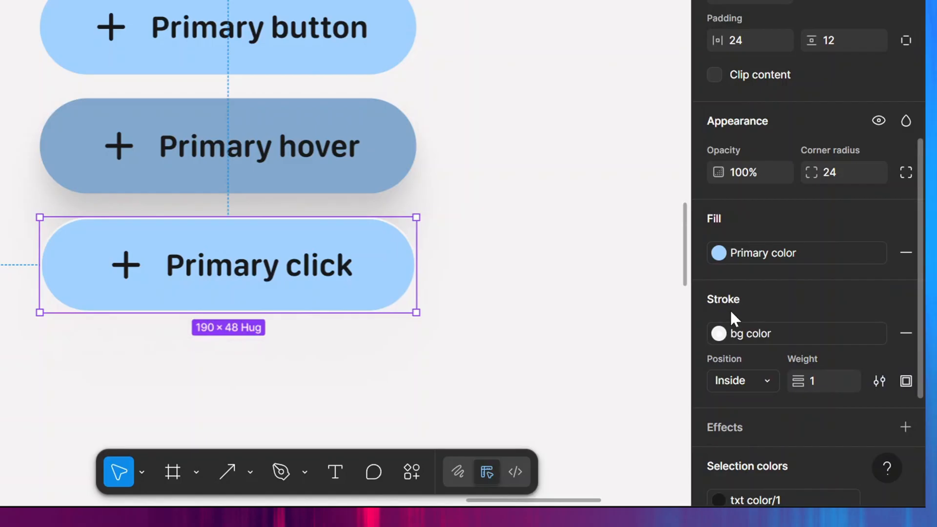
click(494, 296)
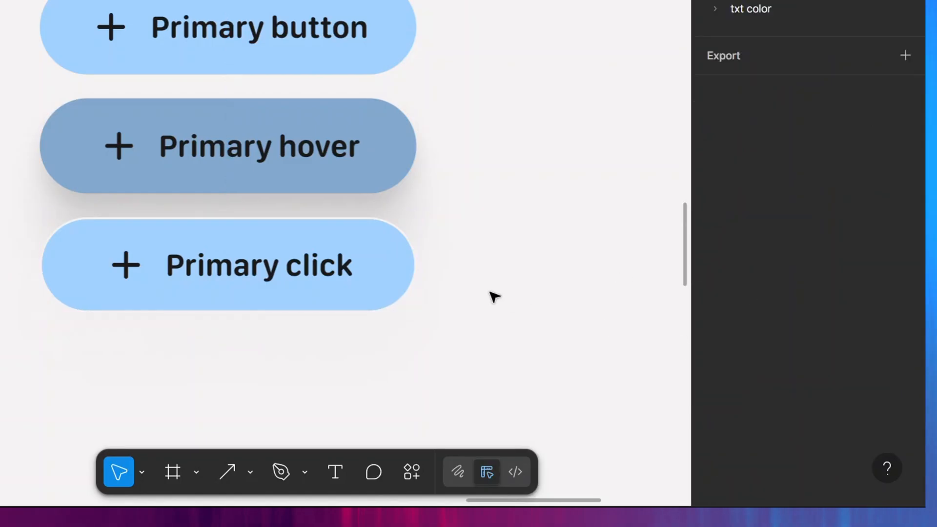
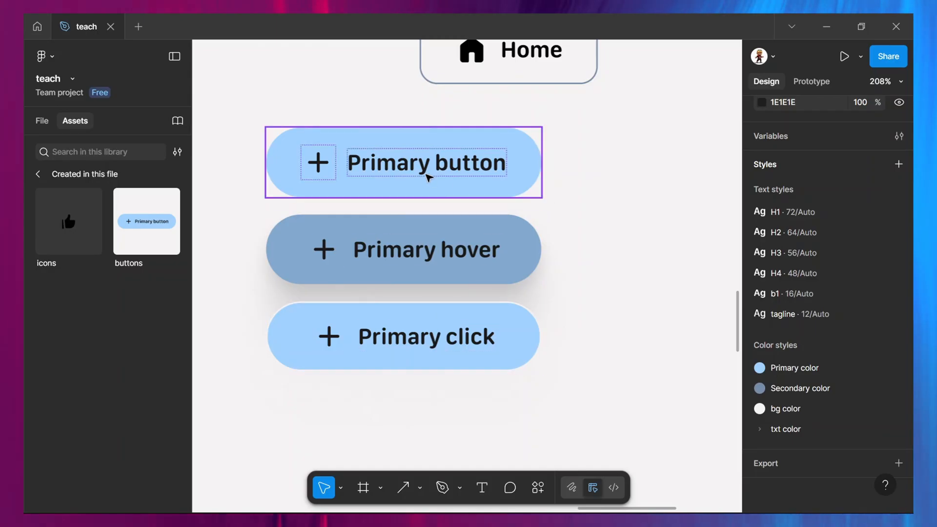
Rename the layer of the "Primary button" instance as primary/default.
click(421, 183)
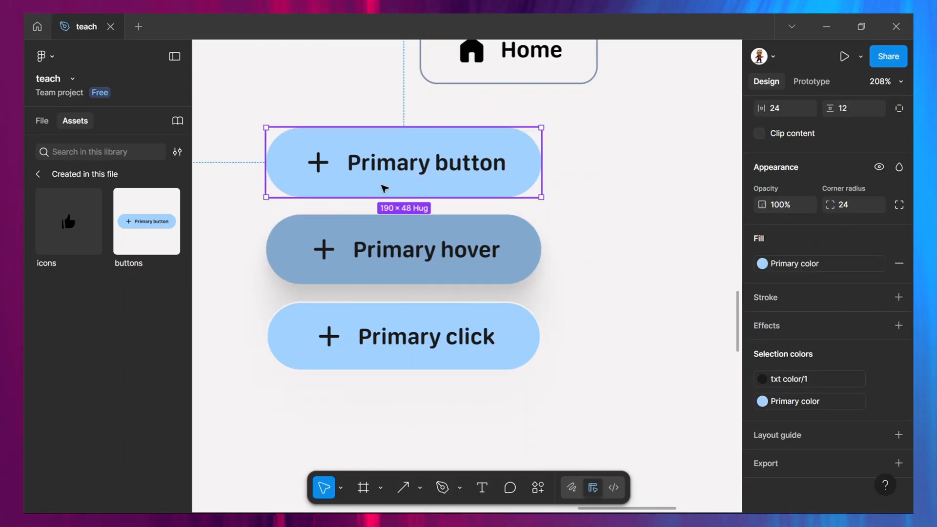
click(39, 174)
click(39, 125)
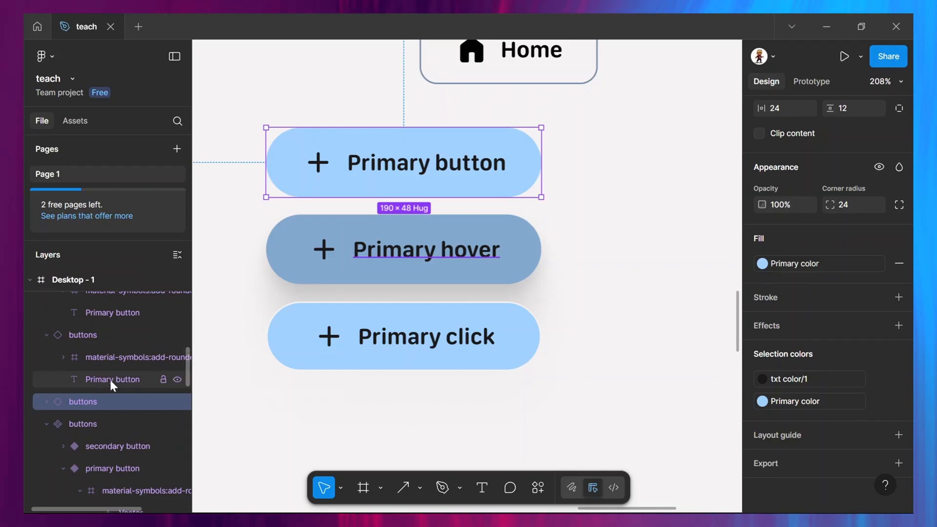
double_click(93, 397)
text(default)
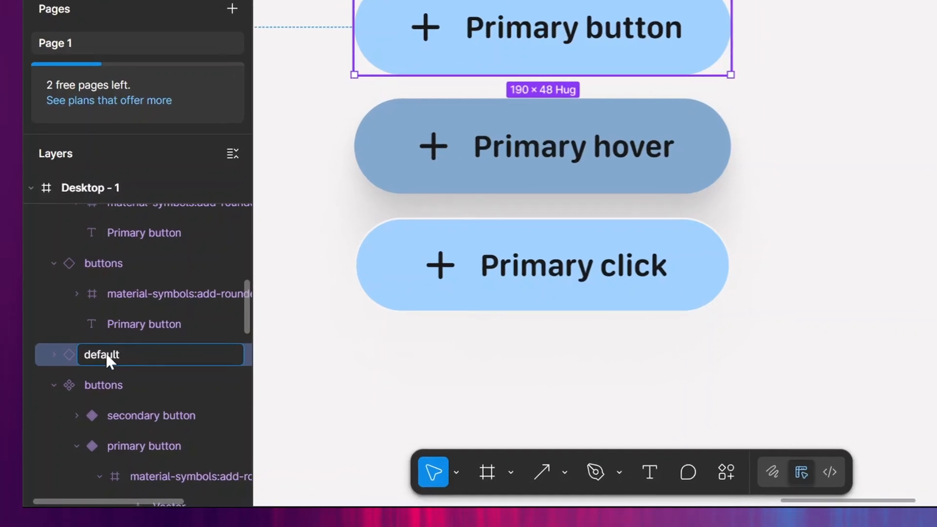
key(BackSpace)
key(BackSpace)
key(BackSpace)
key(BackSpace)
key(BackSpace)
key(BackSpace)
key(BackSpace)
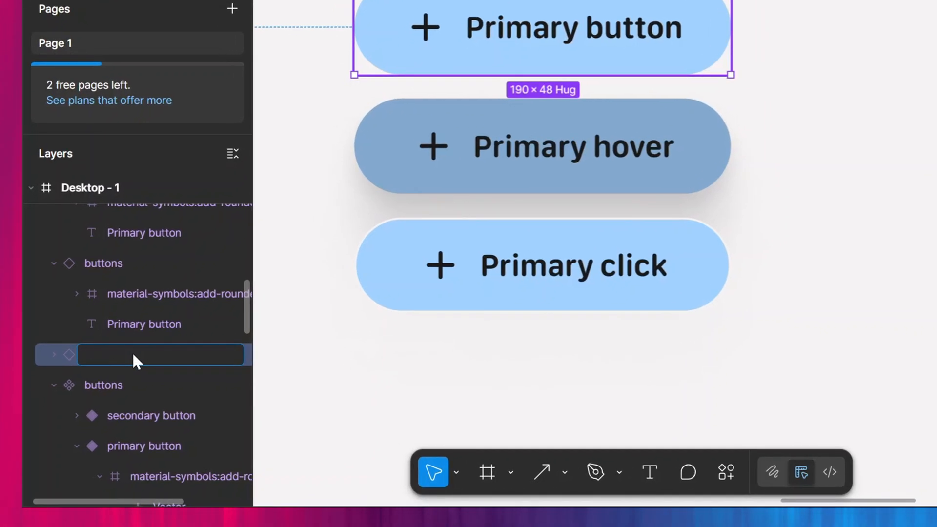
text(primary/def)
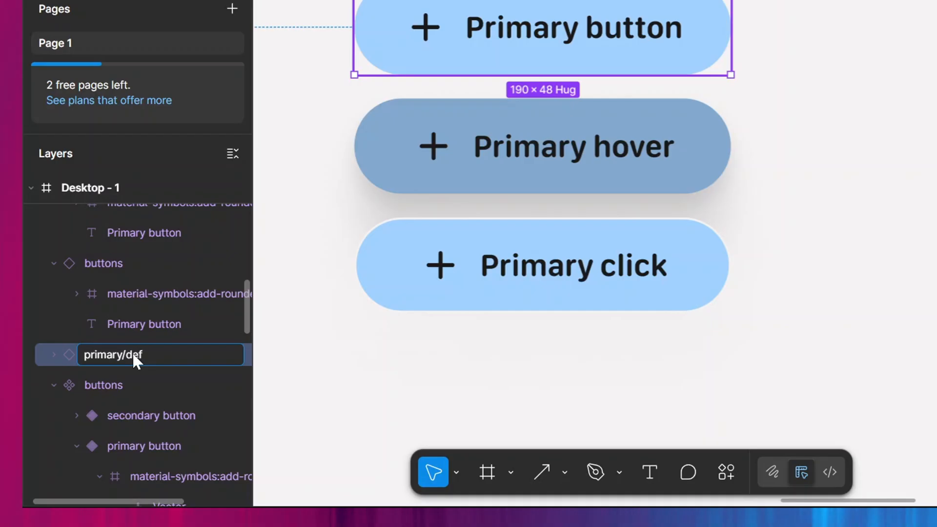
Rename the layer of the "Primary hover" instance as primary/hover.
click(138, 257)
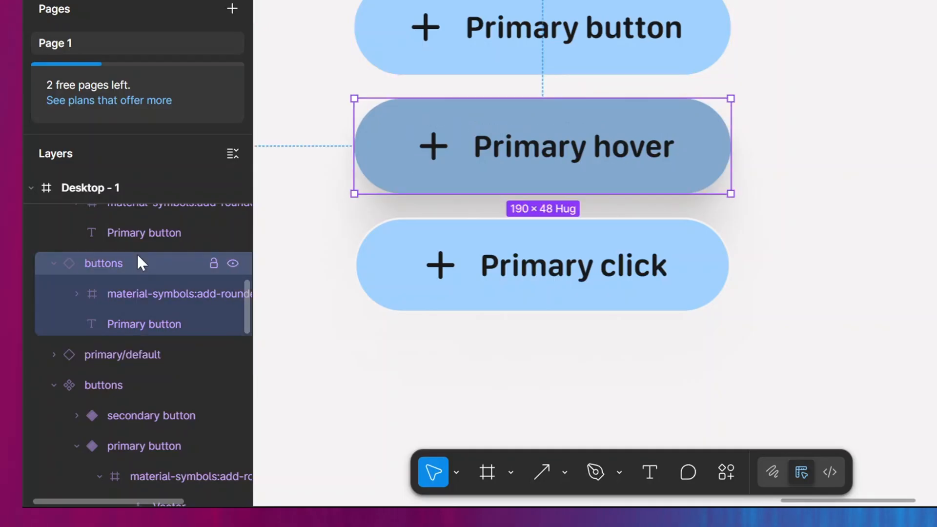
double_click(138, 257)
text(primary/ho)
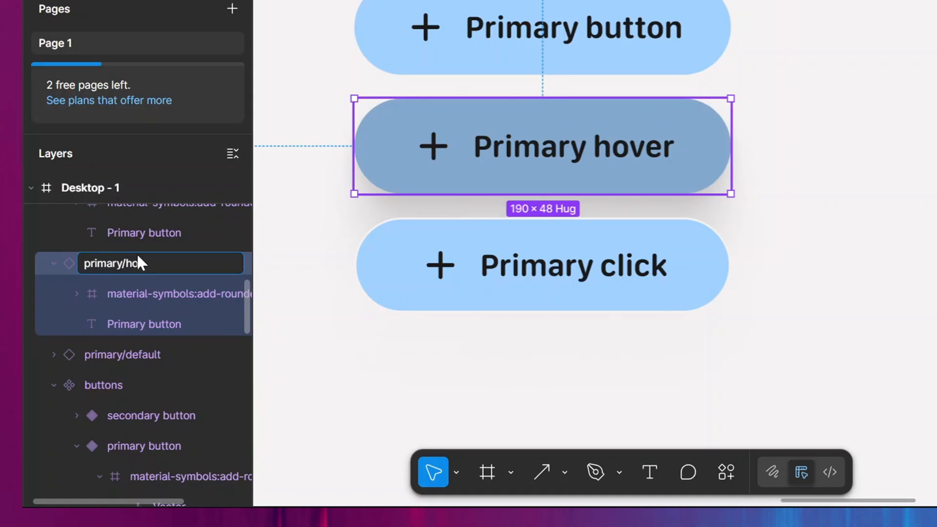
text(ver)
key(BackSpace)
key(BackSpace)
key(BackSpace)
text(ver)
key(Return)
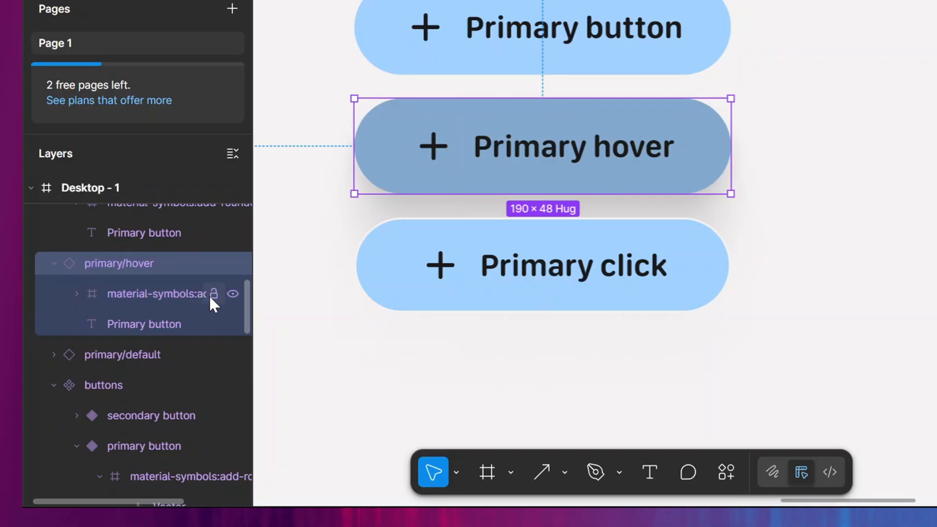
Rename the layer of the "Primary click" instance as primary/clicked.
scroll(181, 278, up, 3)
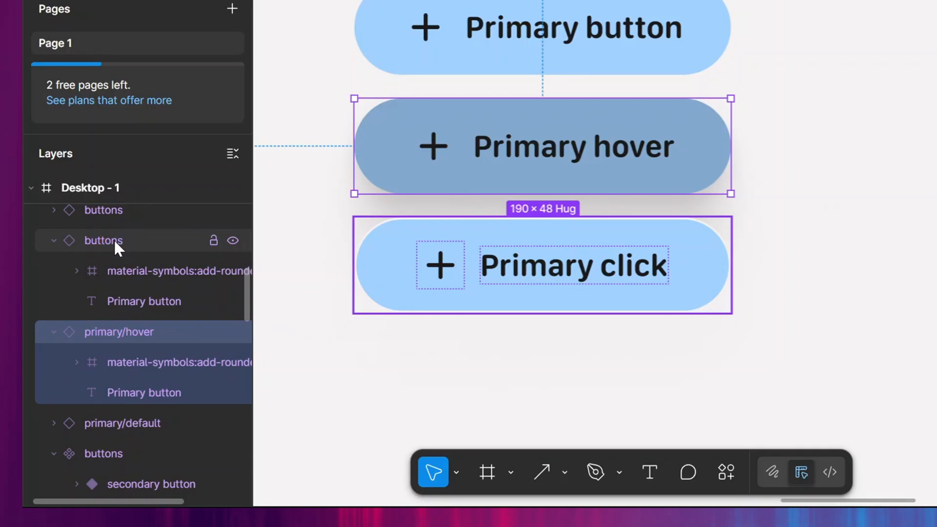
double_click(115, 240)
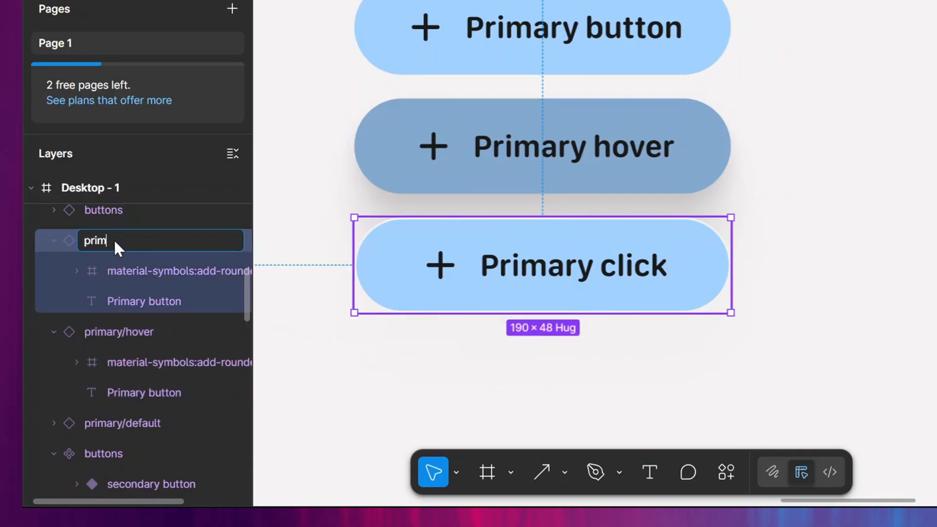
text(primary/click)
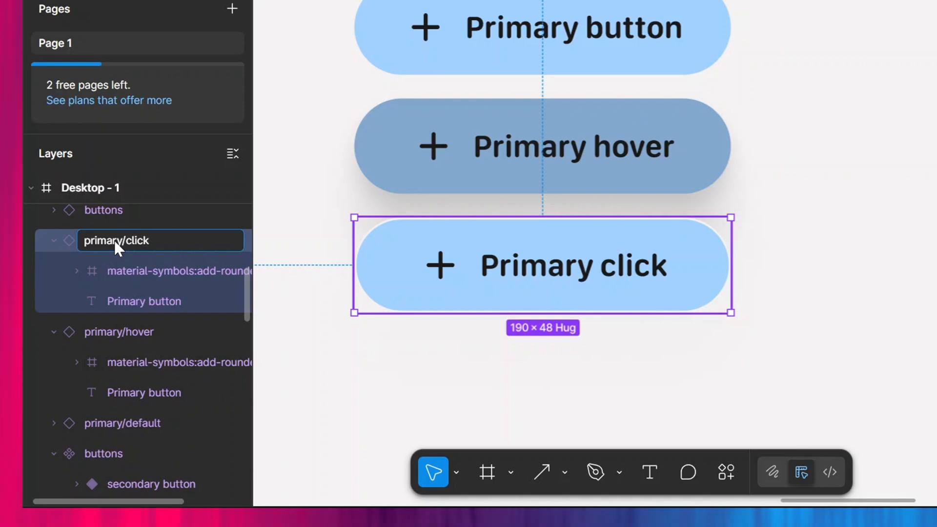
text(ed)
key(Return)
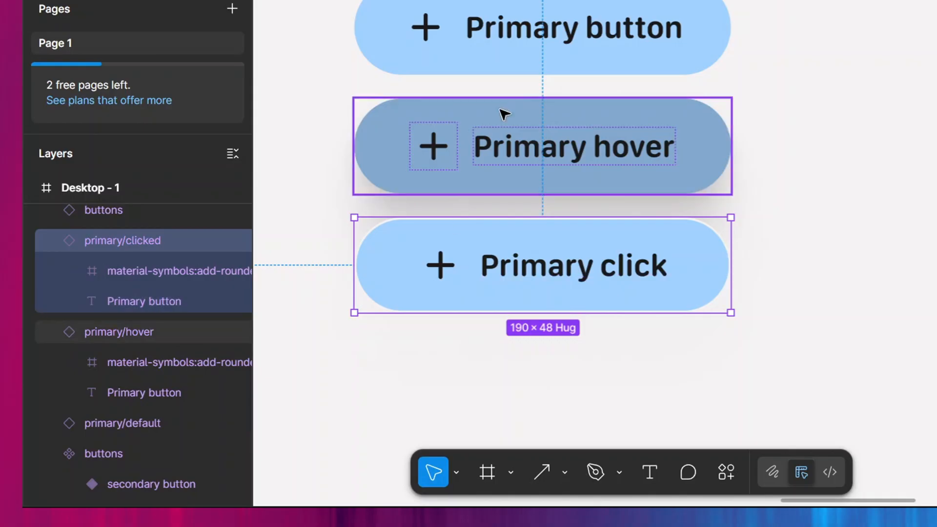
Try to create a component set from the default, hover and click button instances.
click(503, 76)
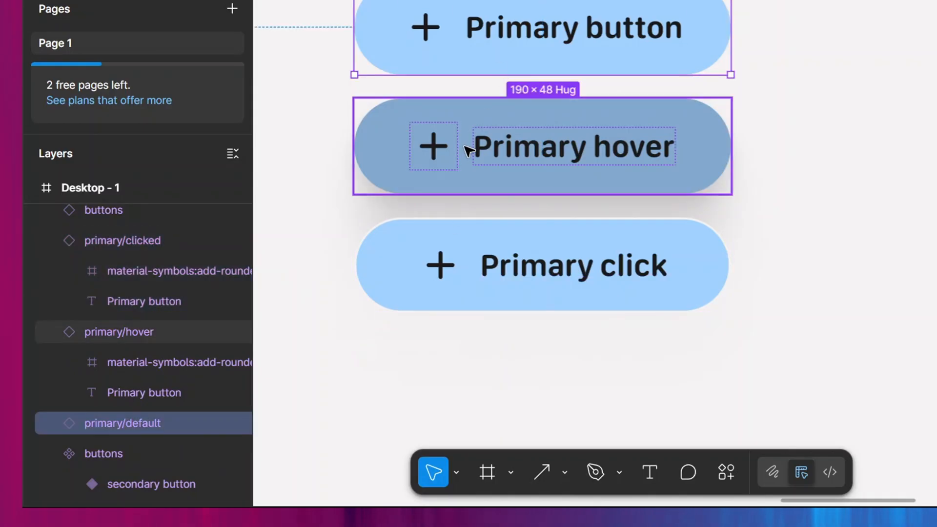
shift+click(469, 151)
shift+click(470, 246)
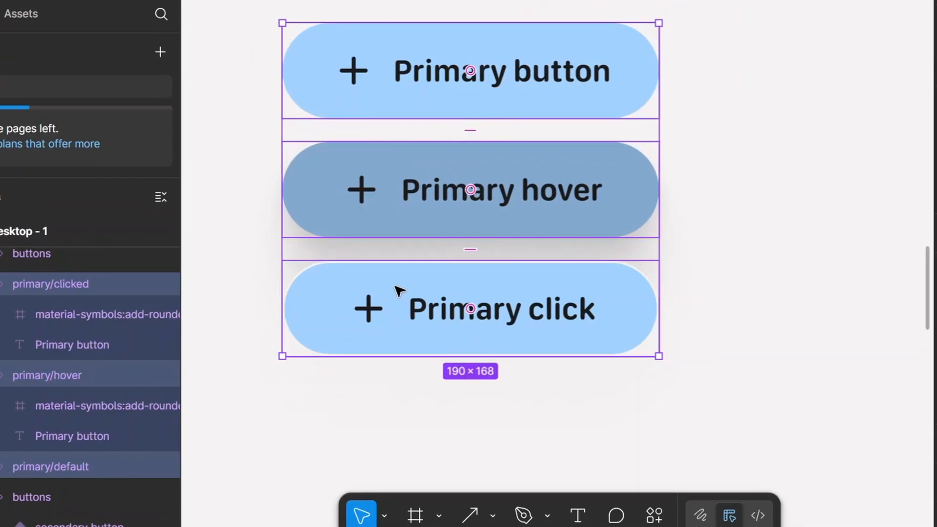
scroll(886, 169, up, 5)
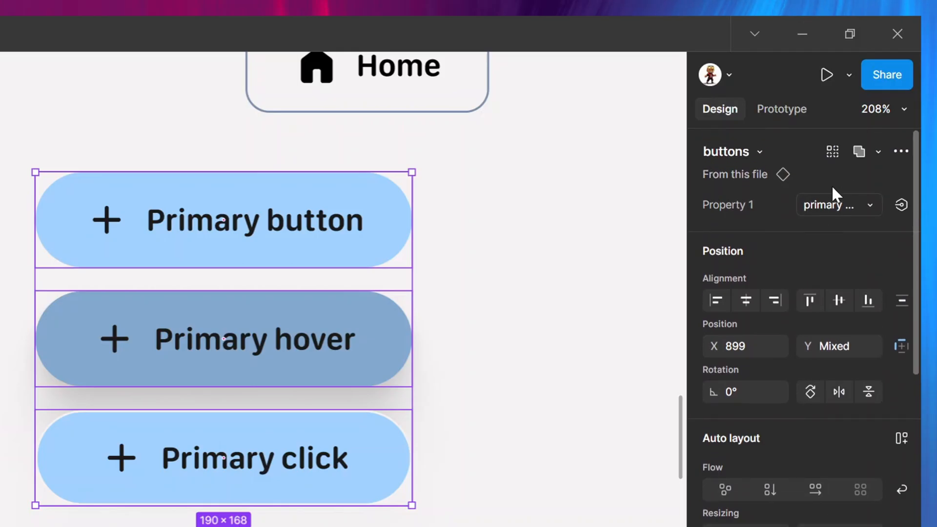
click(902, 151)
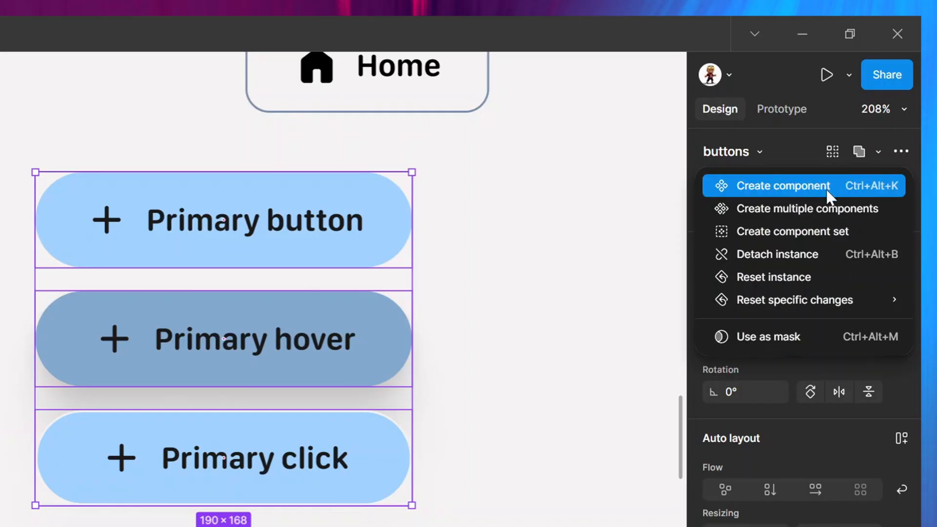
click(804, 234)
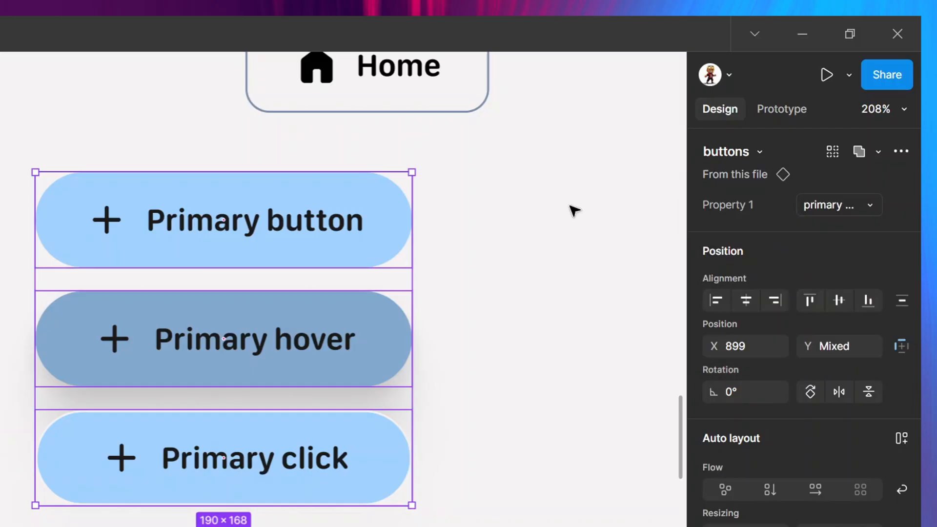
Convert the primary/default button instance on its own into a component.
click(512, 216)
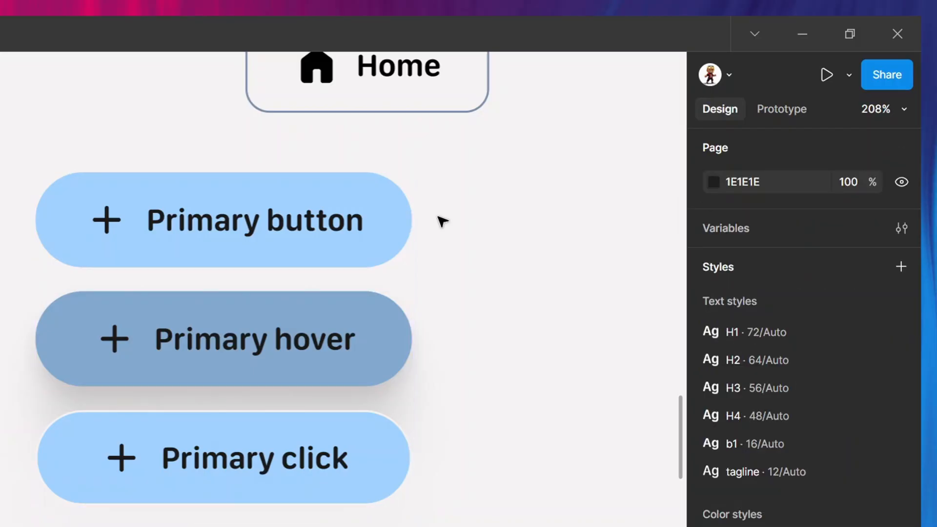
click(401, 228)
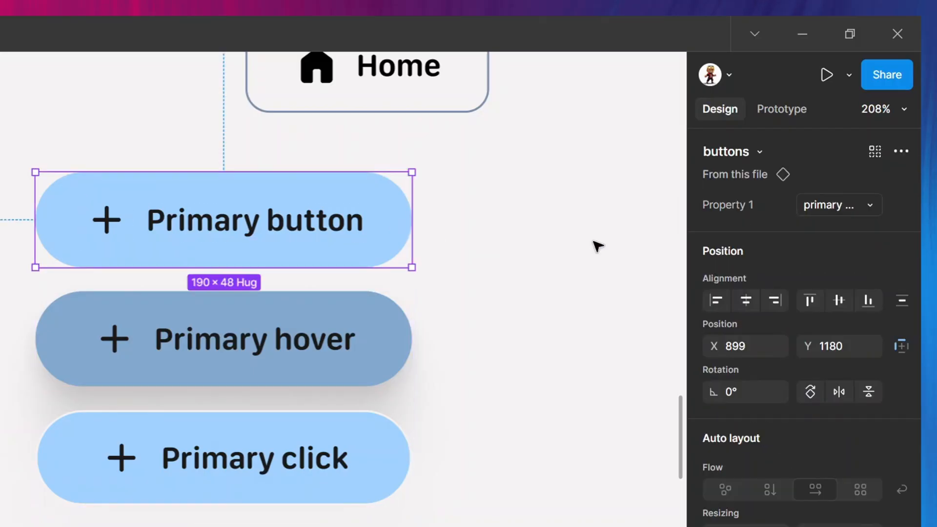
click(901, 152)
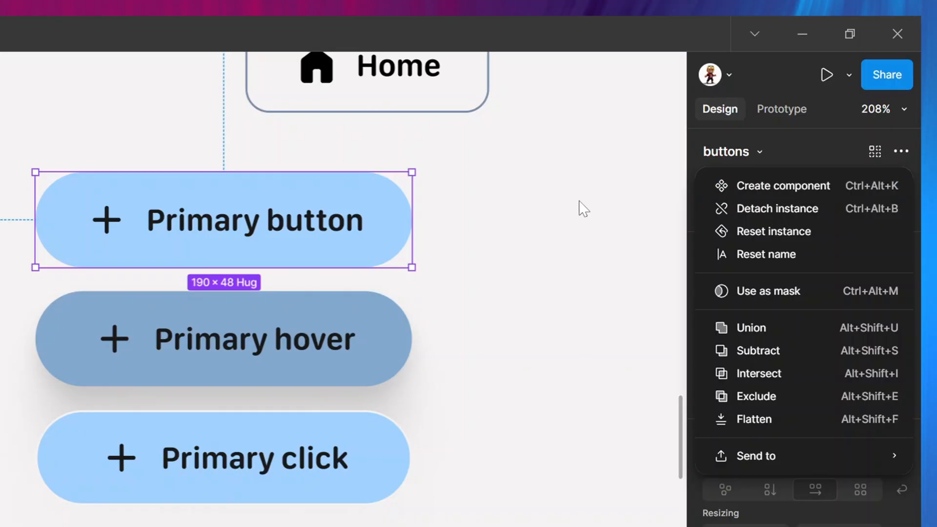
click(543, 199)
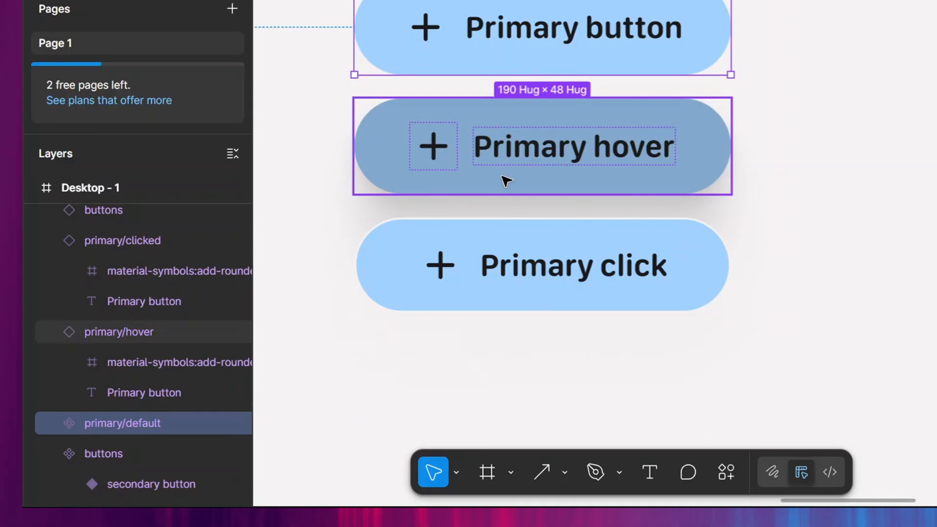
Convert the primary/hover and primary/clicked button instances into individual components.
click(507, 181)
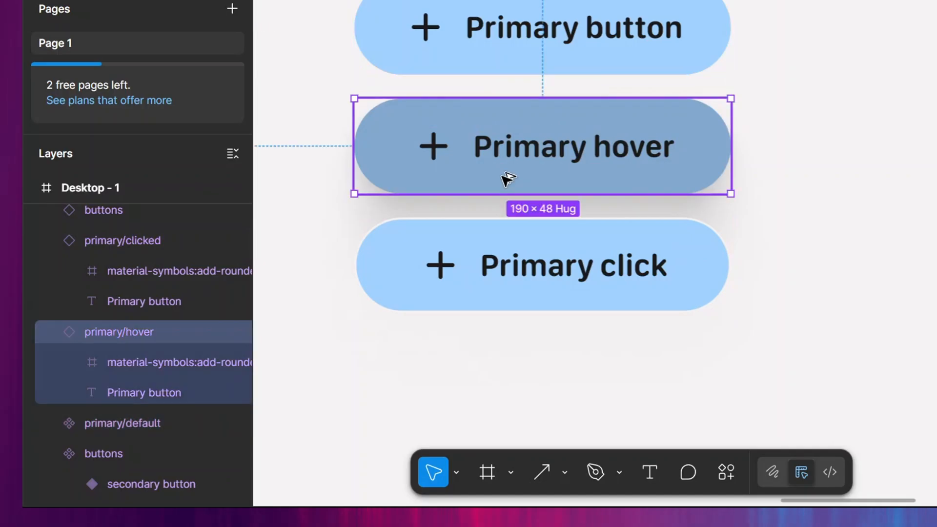
key(ctrl+alt+k)
click(483, 297)
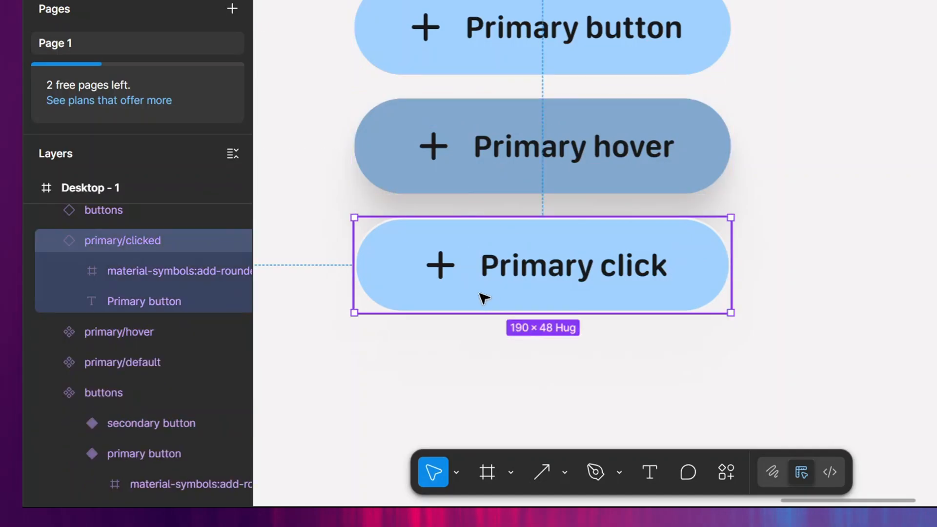
key(ctrl+alt+k)
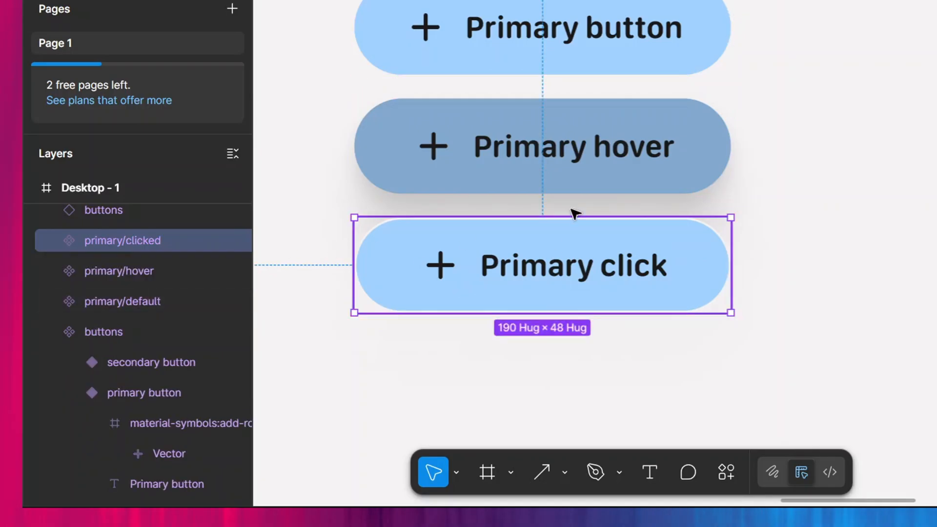
Select the primary/default, primary/hover and primary/clicked components together and combine them as variants.
shift+click(568, 188)
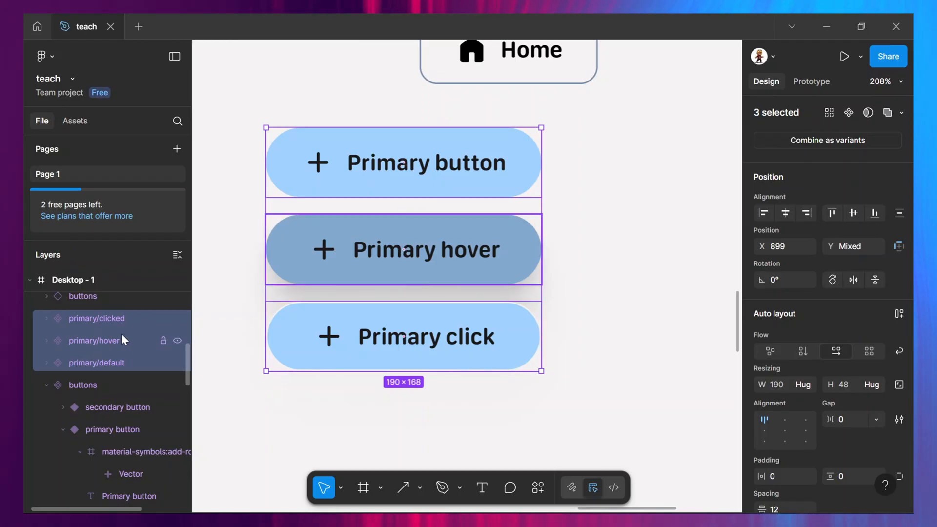
click(803, 140)
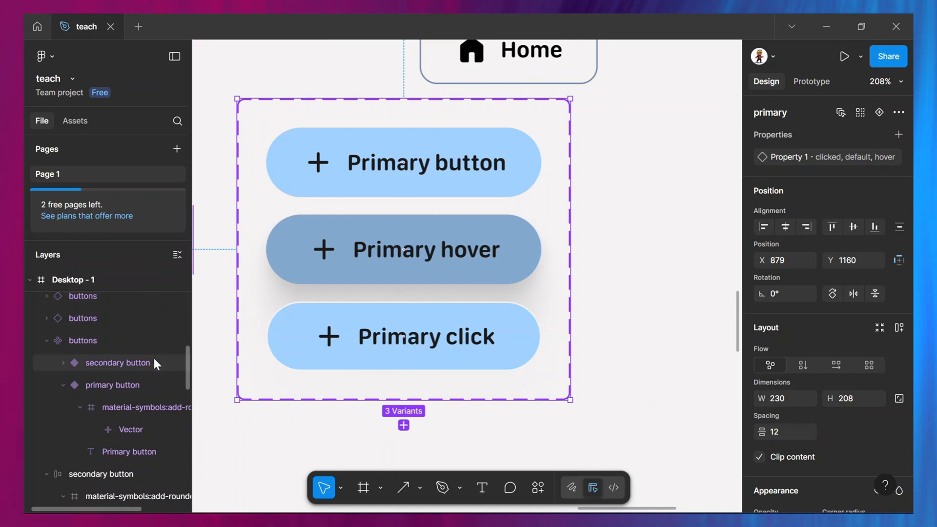
Locate the primary component set in the layer list and expand it to examine its variants.
click(176, 340)
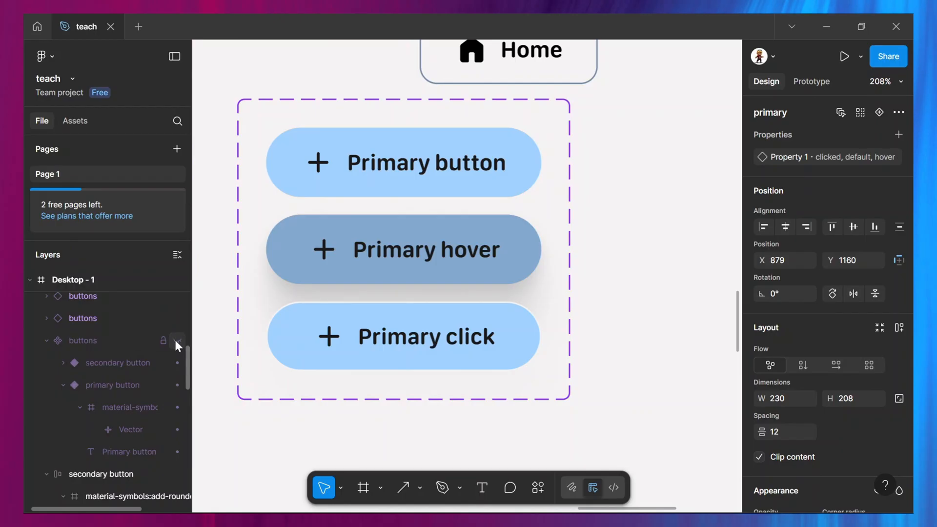
click(175, 341)
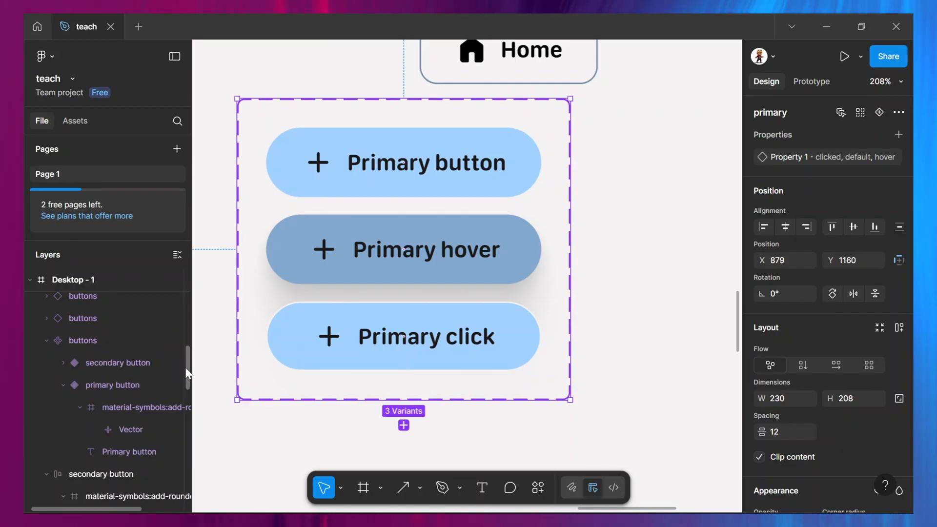
scroll(186, 367, up, 5)
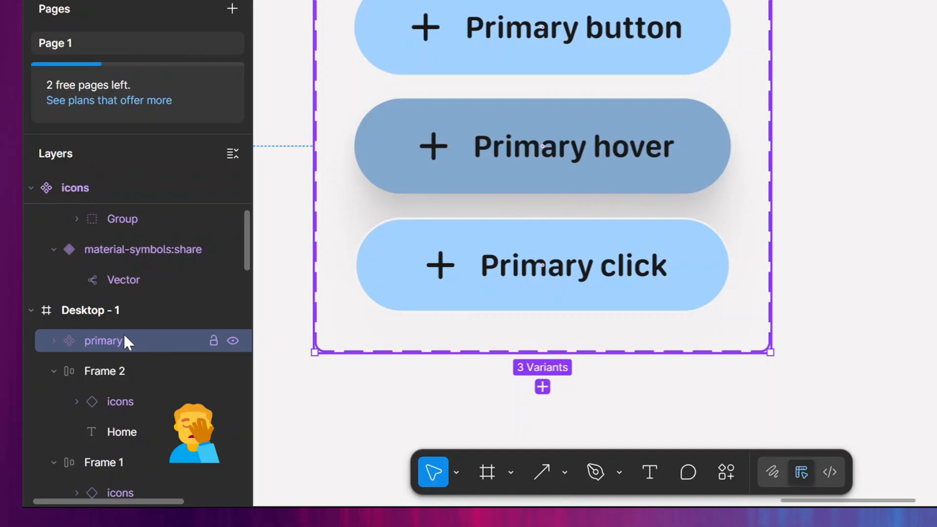
click(49, 339)
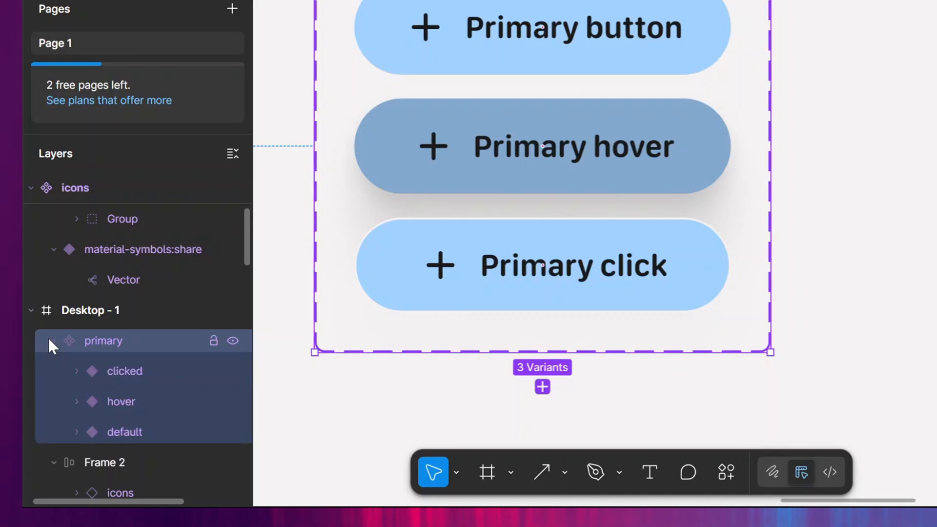